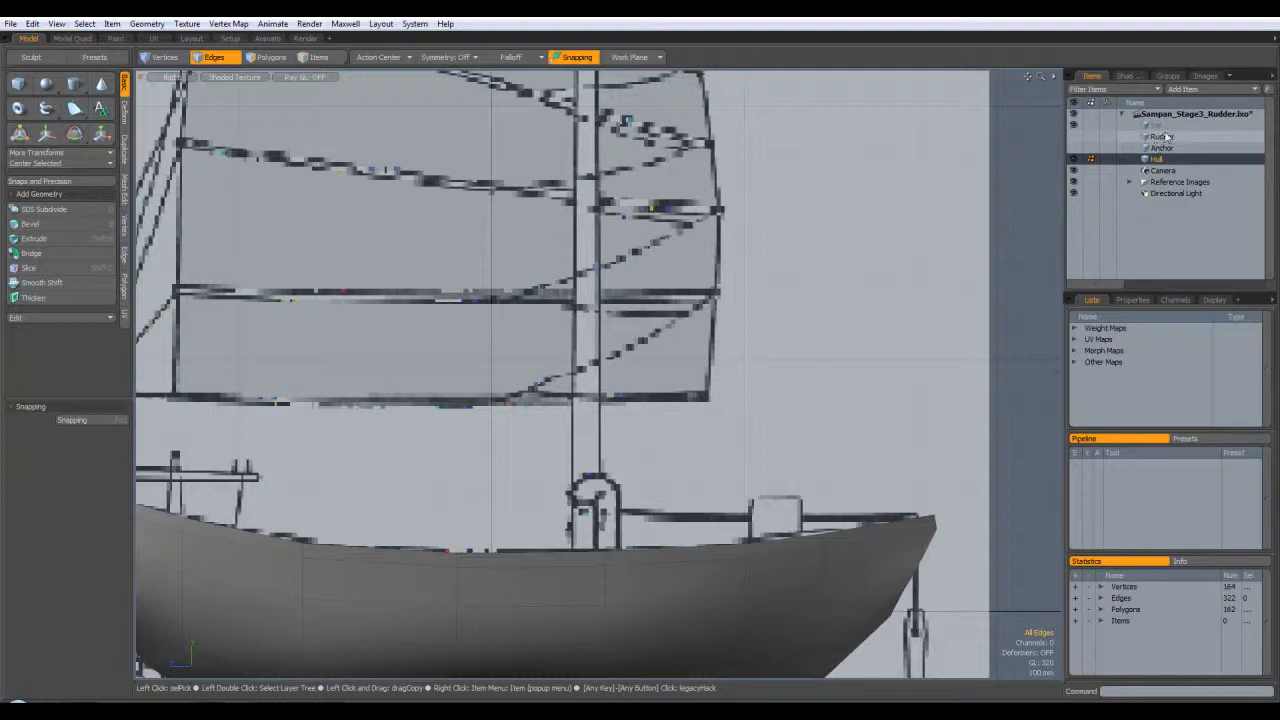
In the Sail mesh, draw a flat cube about 395 mm high and 205 mm deep over the mast support in the side view
left_click_drag(625, 482, 626, 382, "alt+shift")
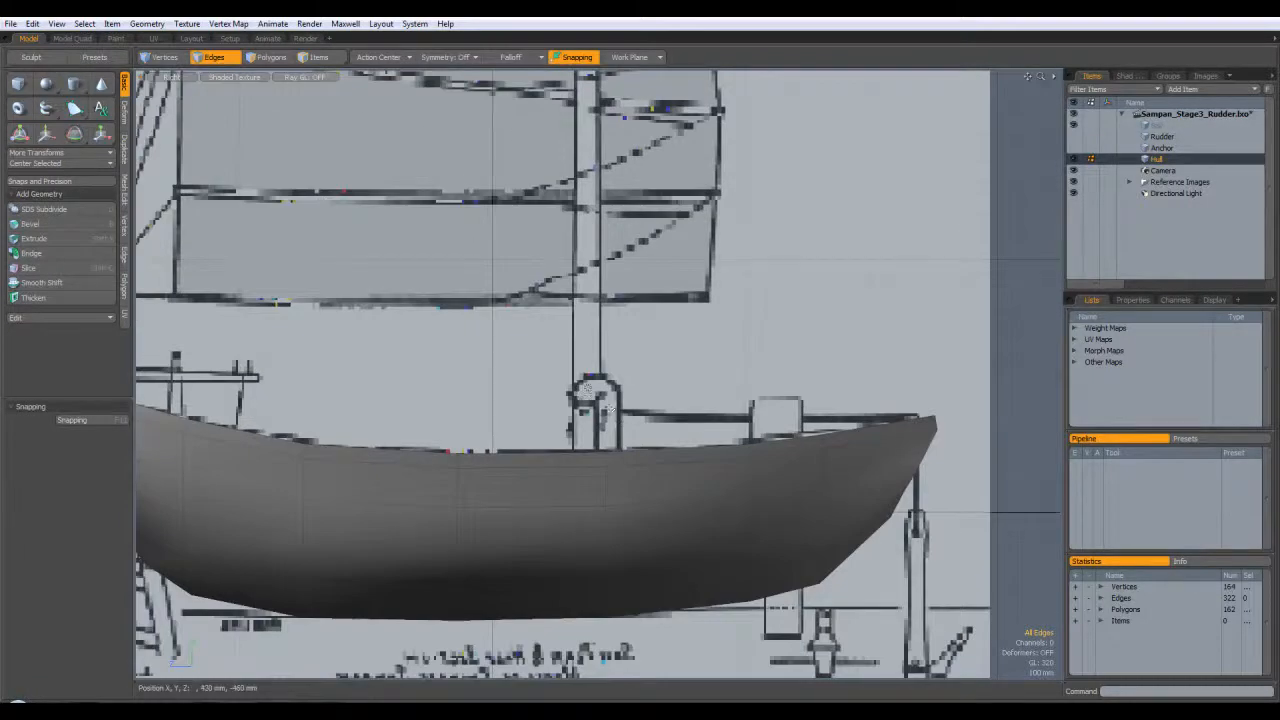
left_click(1160, 135)
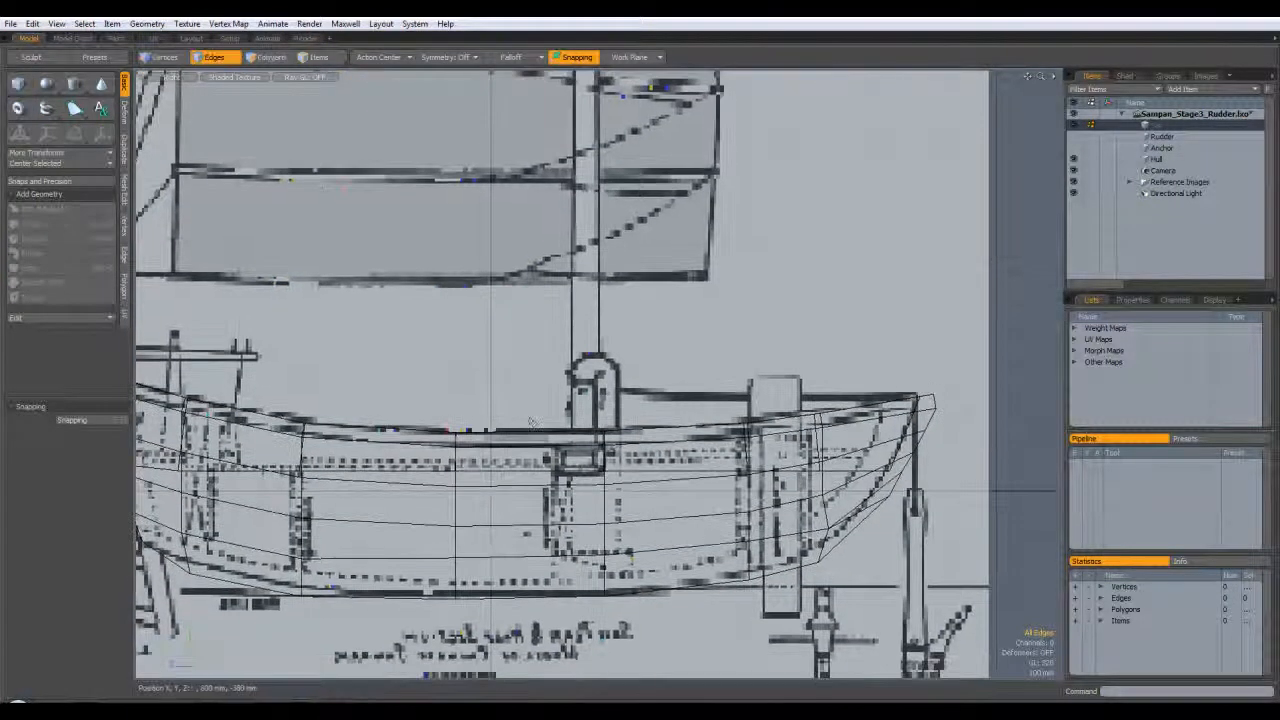
left_click(19, 85)
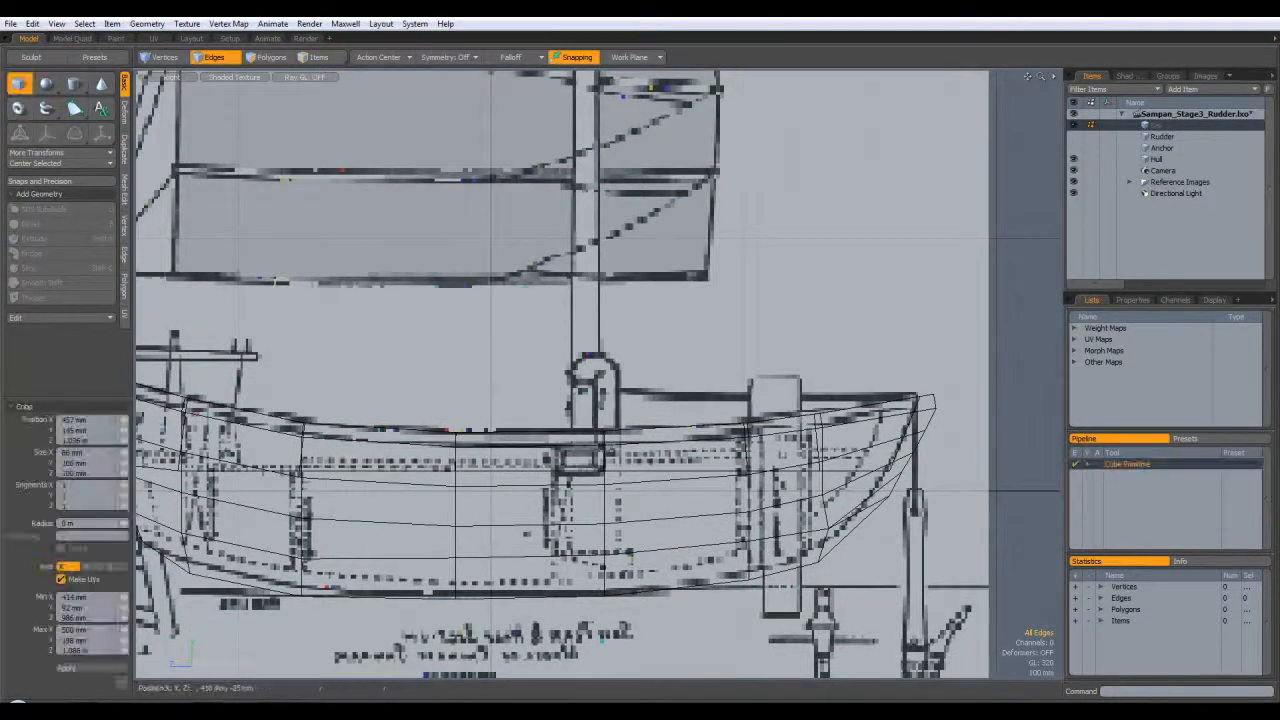
left_click_drag(568, 354, 620, 455)
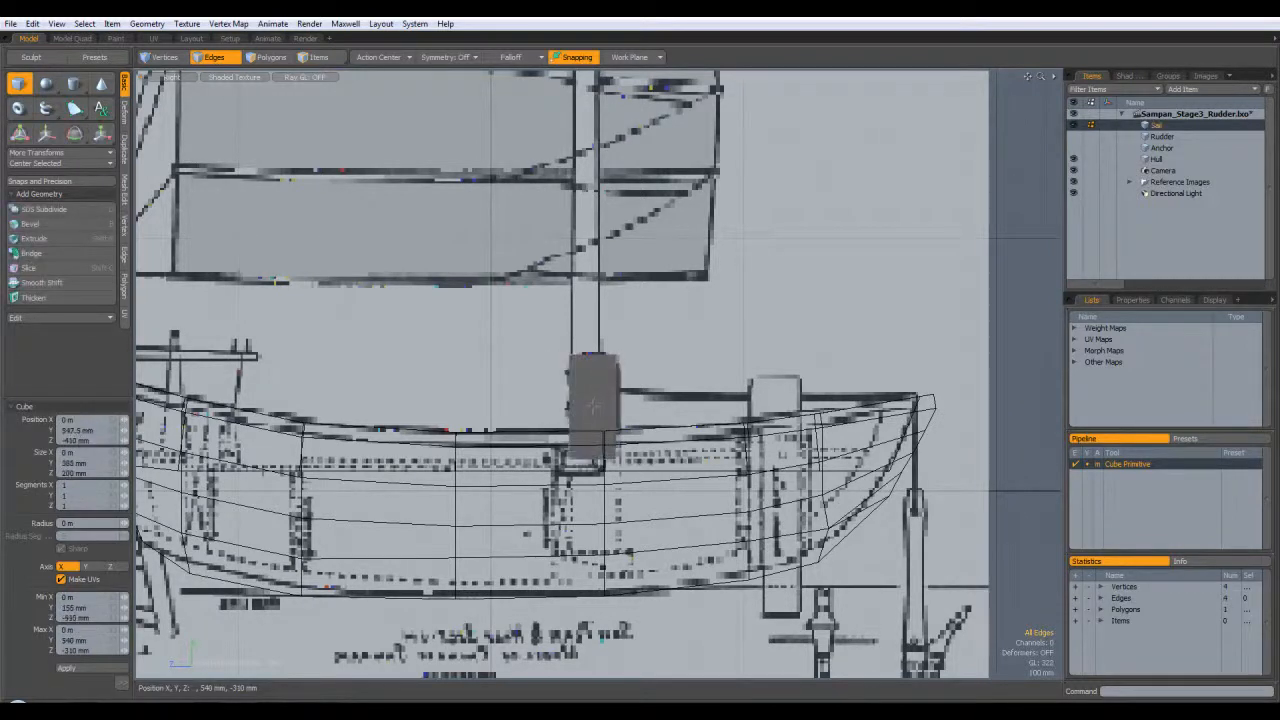
left_click_drag(593, 404, 595, 404)
In the top view, align the cube with the mast support drawing and give it a thickness of about 58 mm along X
key("ctrl+space")
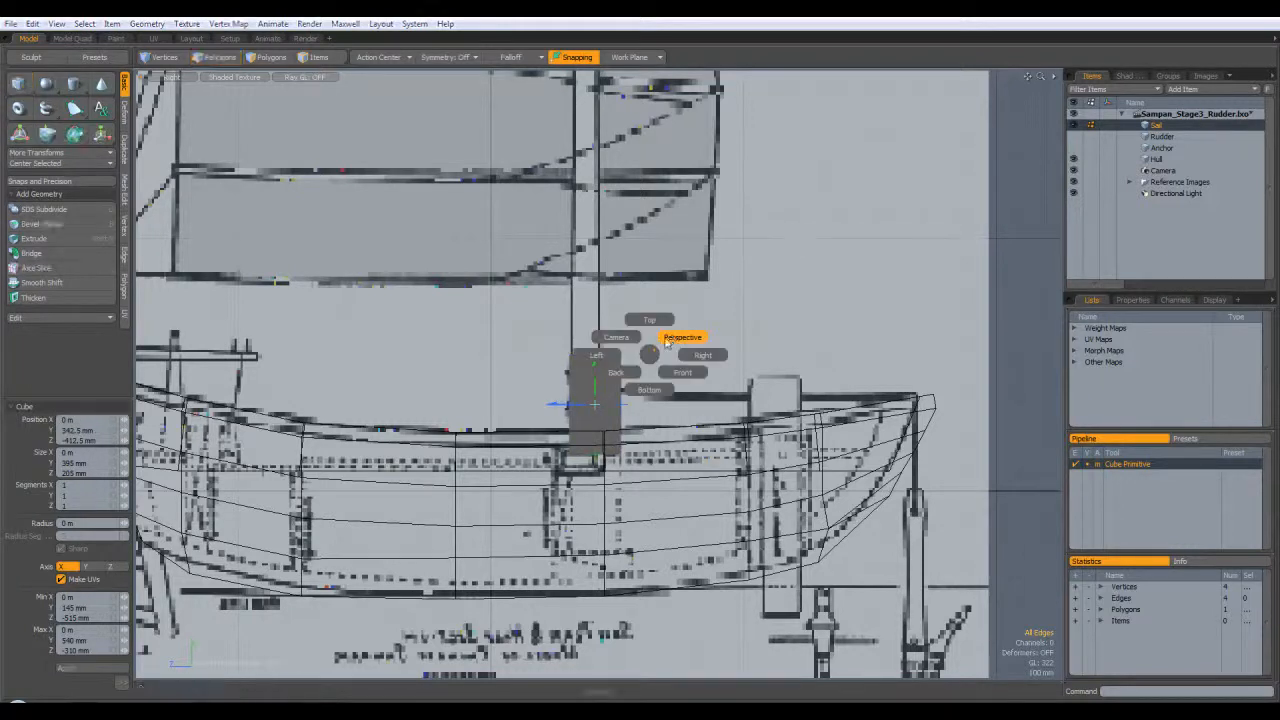
left_click(648, 353)
left_click_drag(648, 353, 672, 526, "alt")
key("KP_1")
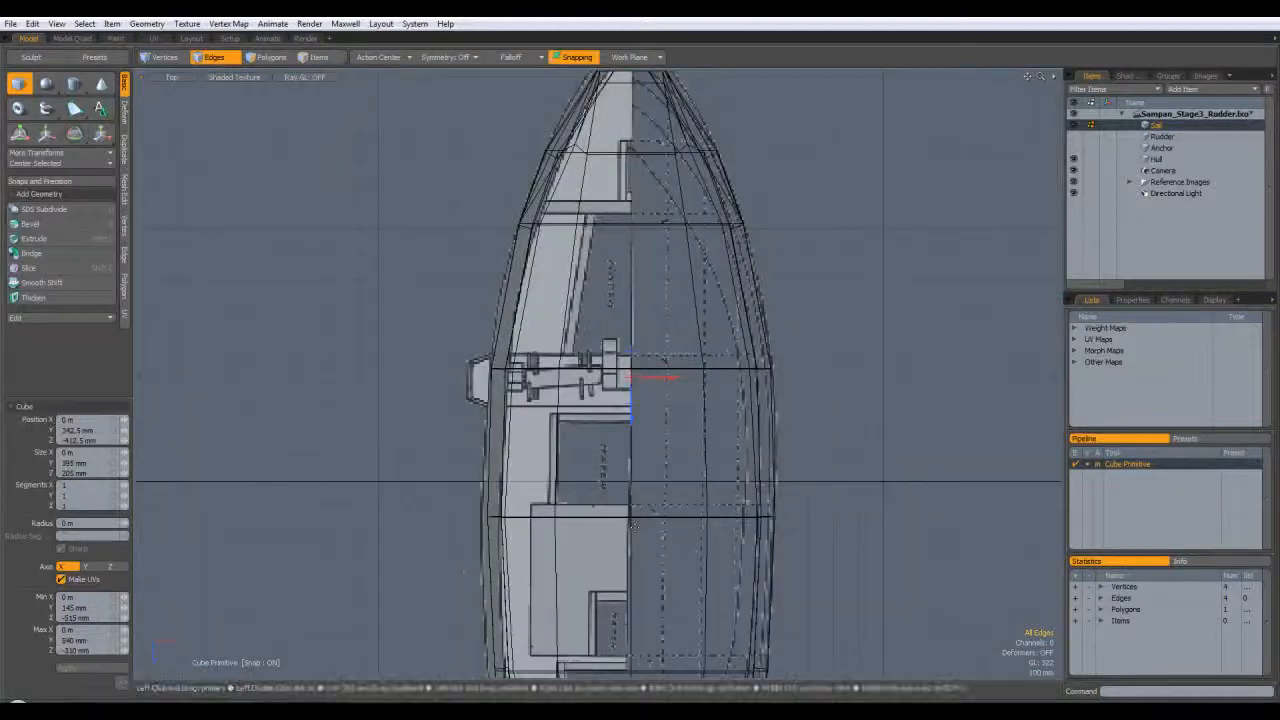
scroll(633, 527, "up", 5)
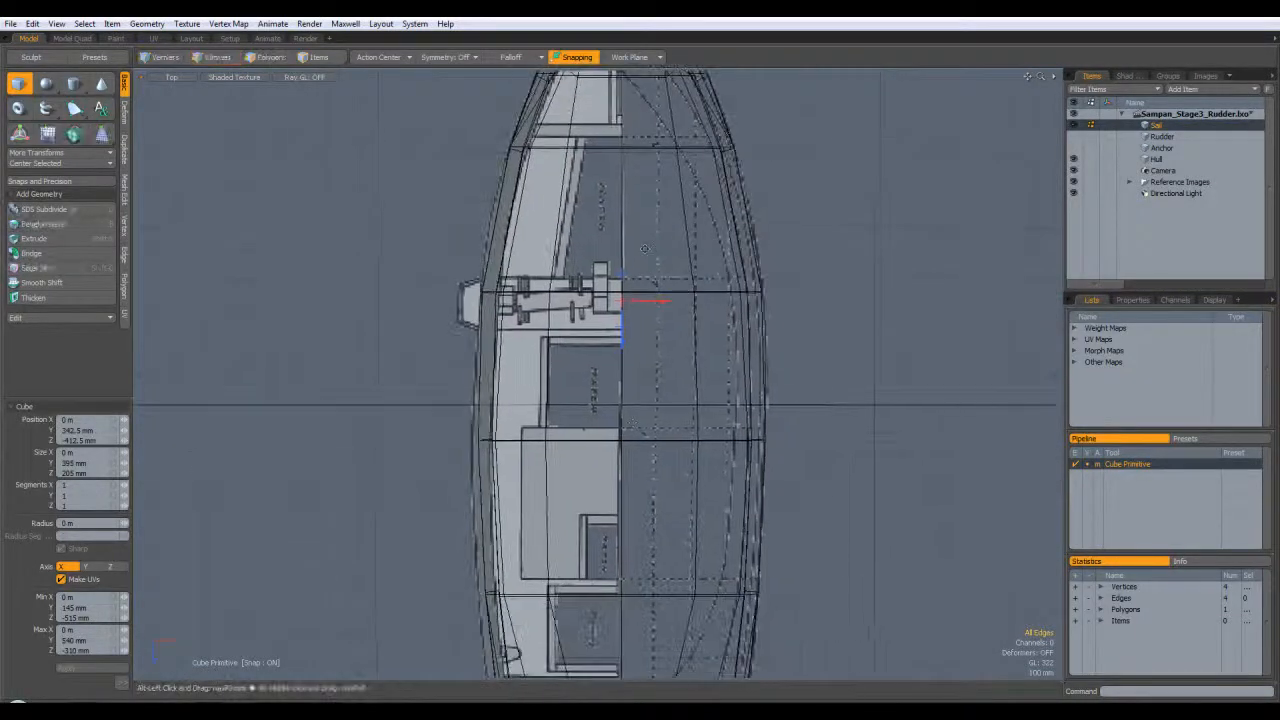
left_click_drag(657, 283, 629, 283)
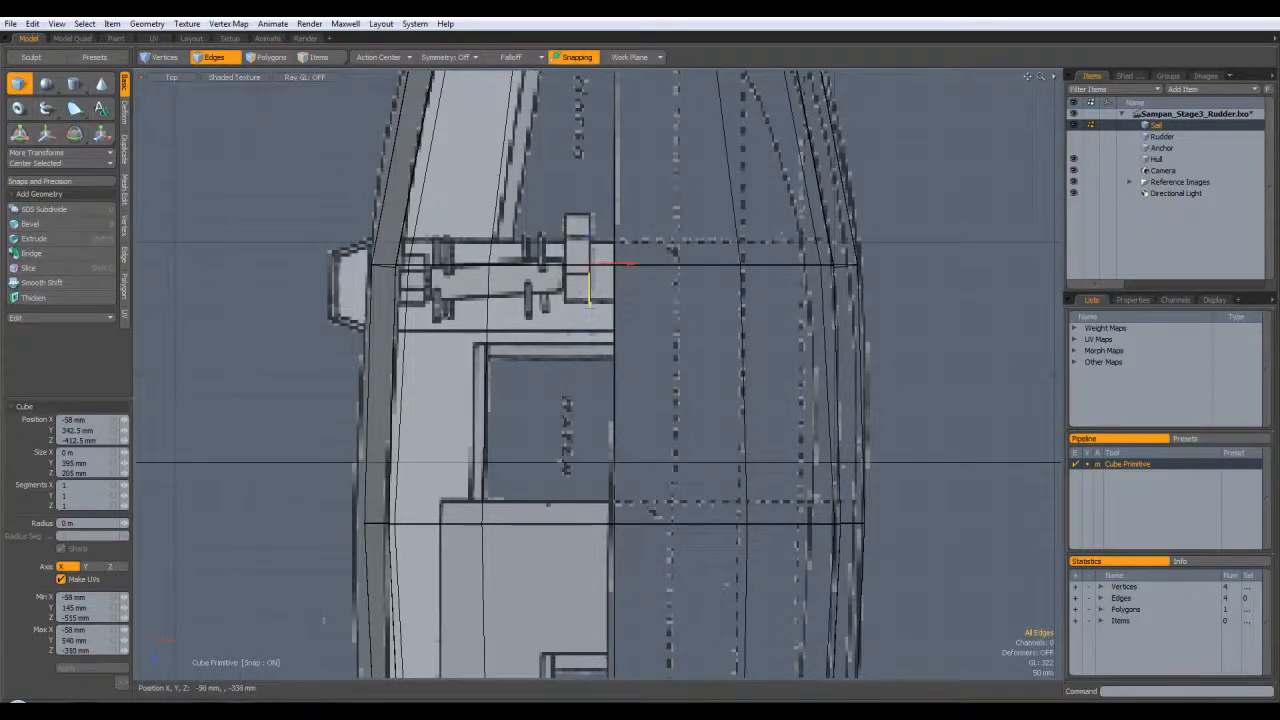
left_click_drag(594, 262, 564, 260)
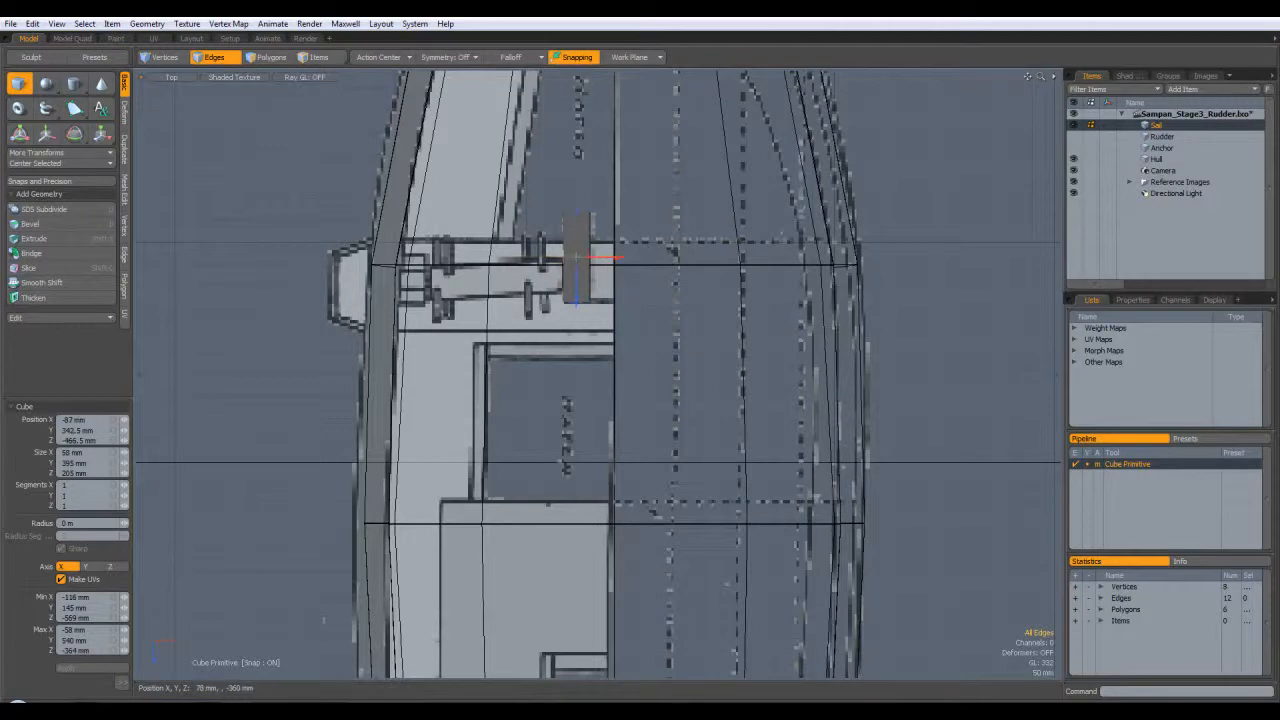
key("q")
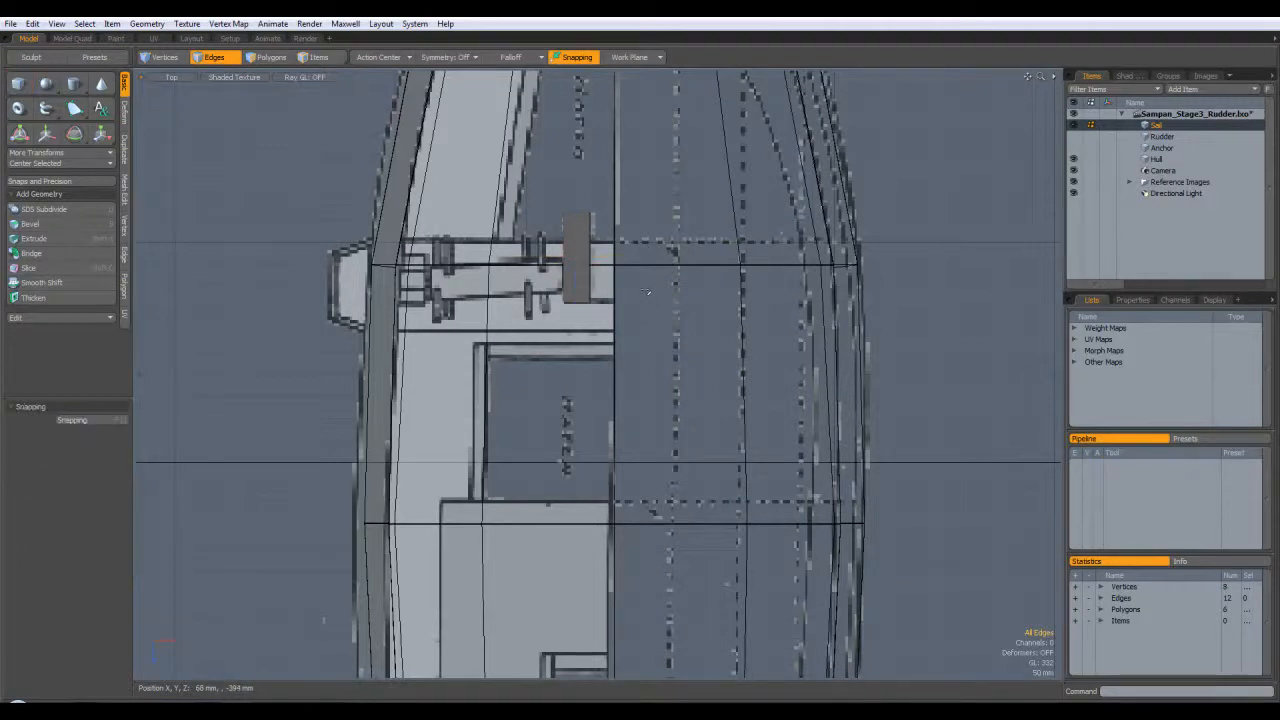
Select the block's bottom face and lower it 68 mm into the deck, with the Hull mesh shown for reference
key("ctrl+space")
left_click(684, 257)
left_click_drag(676, 363, 505, 462, "alt")
key("2")
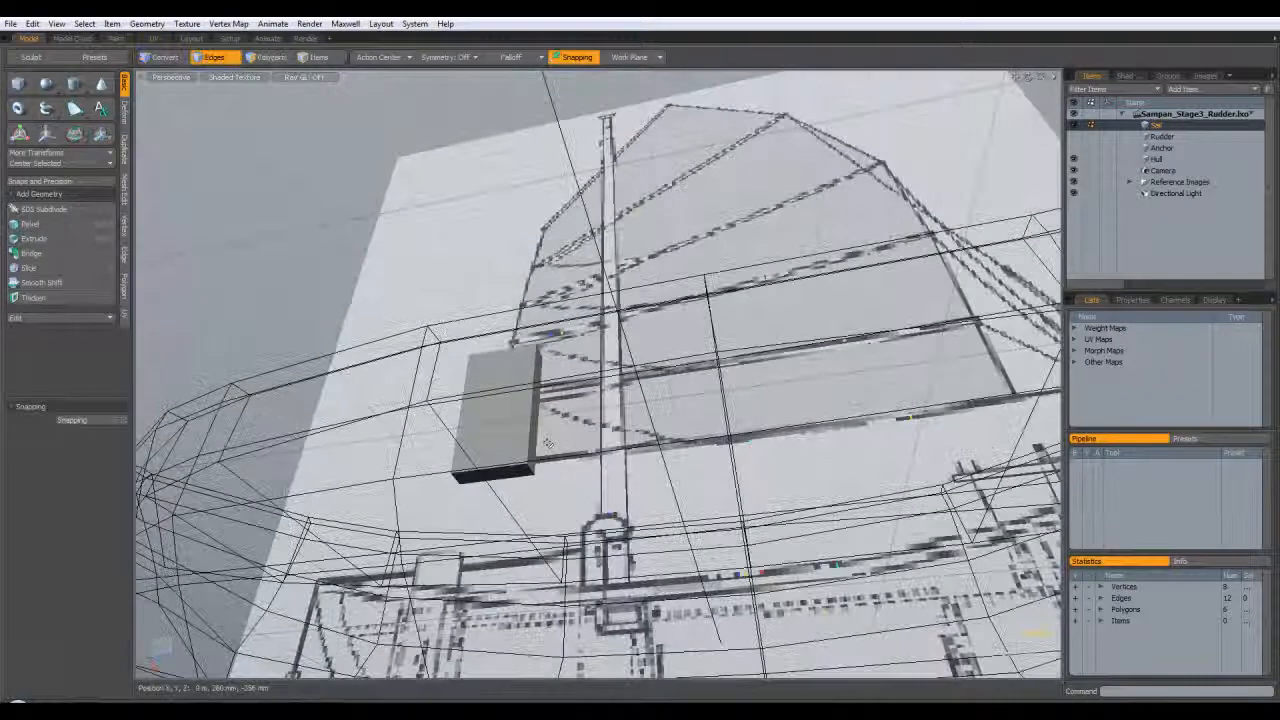
key("3")
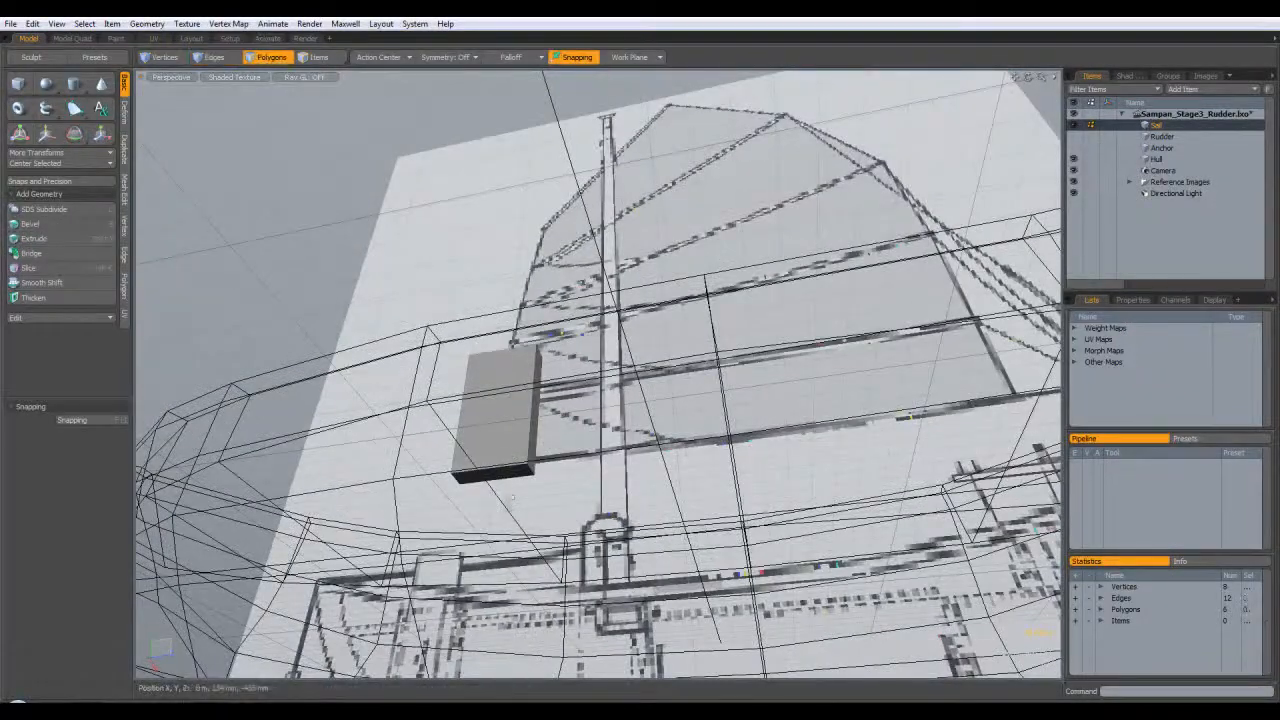
left_click_drag(510, 453, 600, 440, "alt")
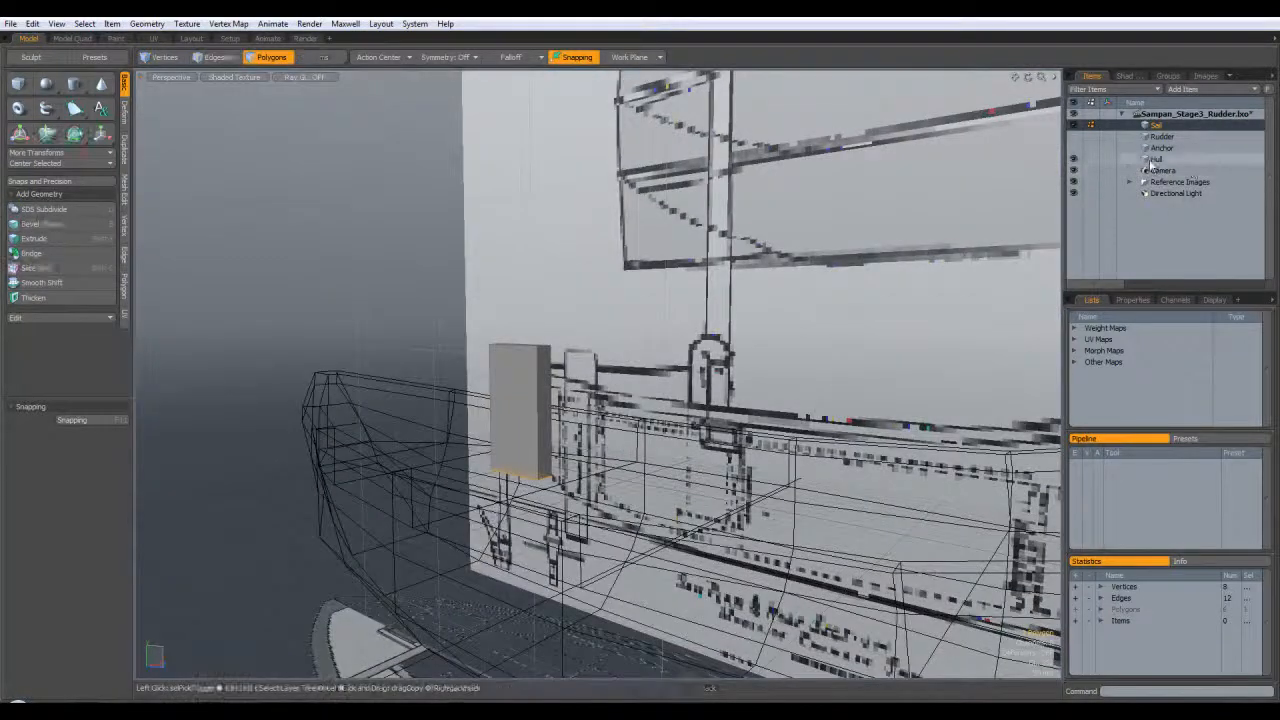
left_click(1156, 160, "ctrl")
left_click_drag(740, 437, 805, 379, "alt")
key("w")
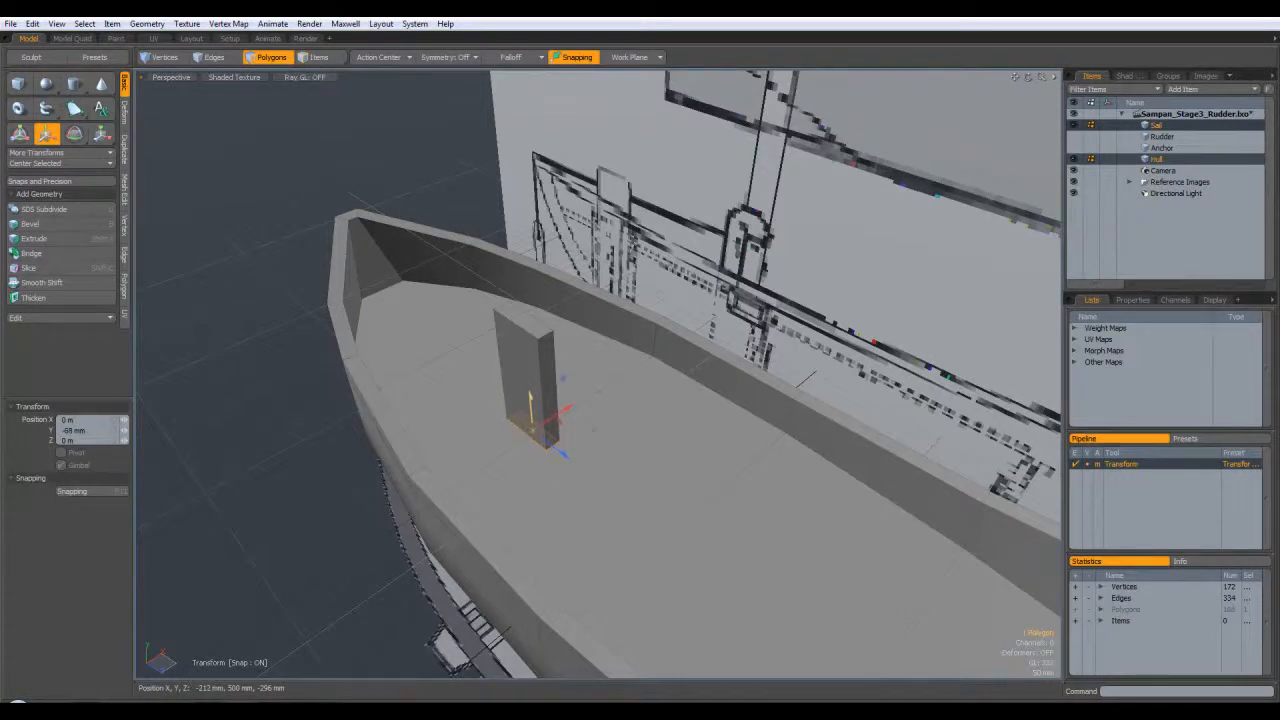
key("space")
Hide the Hull and delete the bottom polygon of the mast support block in the Sail mesh
left_click(1074, 159)
left_click_drag(890, 290, 975, 205, "alt")
left_click(1152, 125)
left_click_drag(650, 520, 498, 489, "alt")
left_click(498, 492)
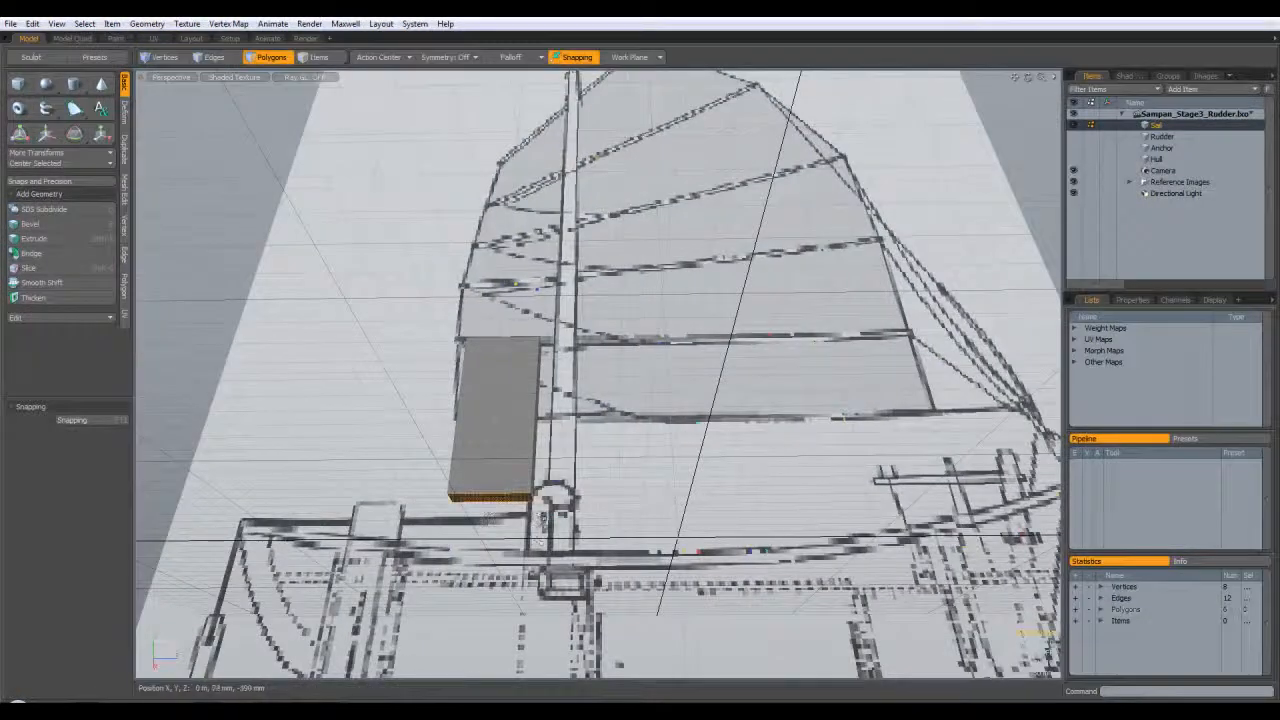
key("Delete")
Bevel the two upper end edges of the mast support block to chamfer its top
left_click_drag(508, 400, 438, 522, "alt")
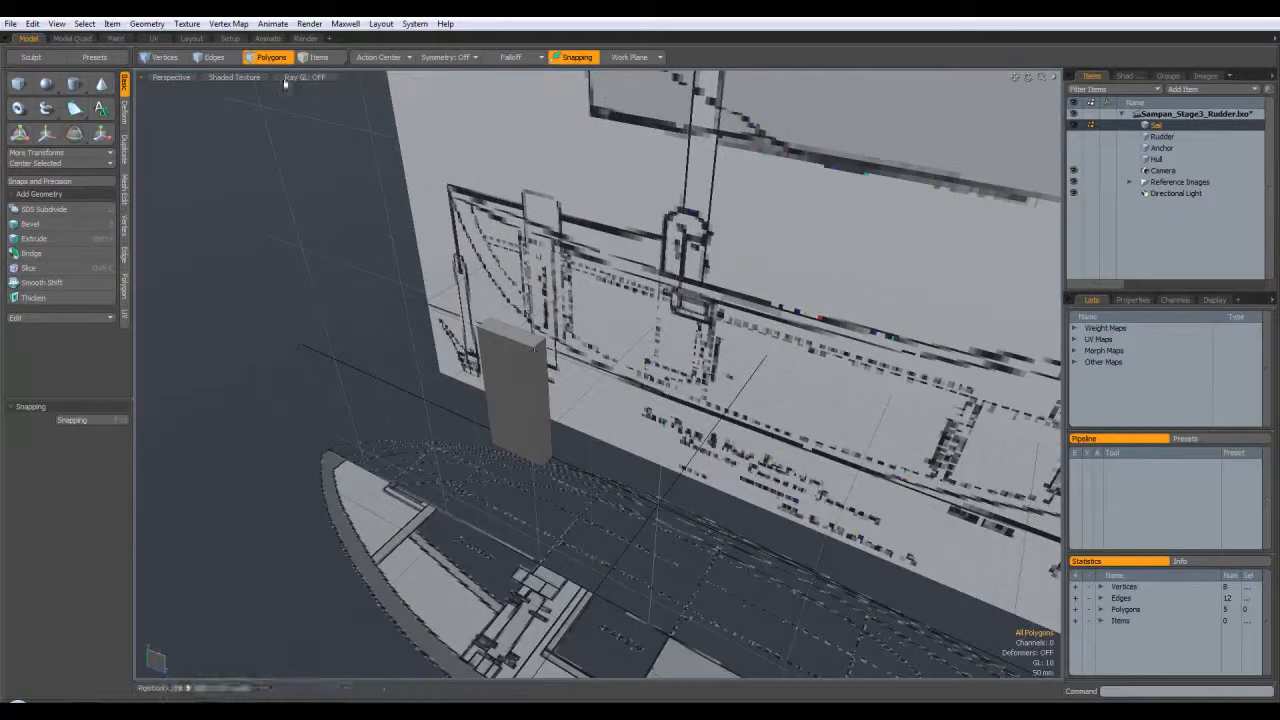
left_click(213, 57)
left_click_drag(560, 400, 497, 362, "alt")
left_click(467, 368, "shift")
key("b")
left_click_drag(505, 318, 500, 310)
left_click_drag(692, 408, 868, 388, "alt")
key("Escape")
left_click_drag(757, 379, 580, 350, "alt")
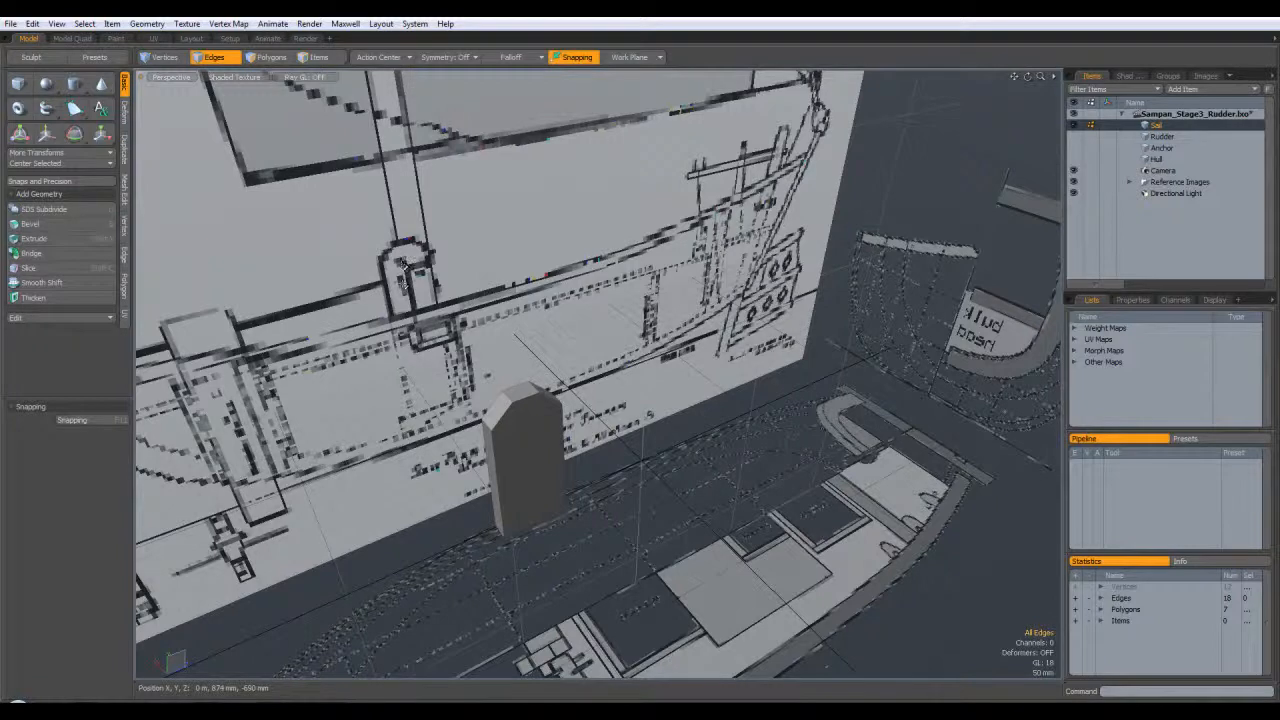
Duplicate the whole mast support post and move the copy along X to the opposite side of the centreline
left_click_drag(534, 408, 457, 326, "alt")
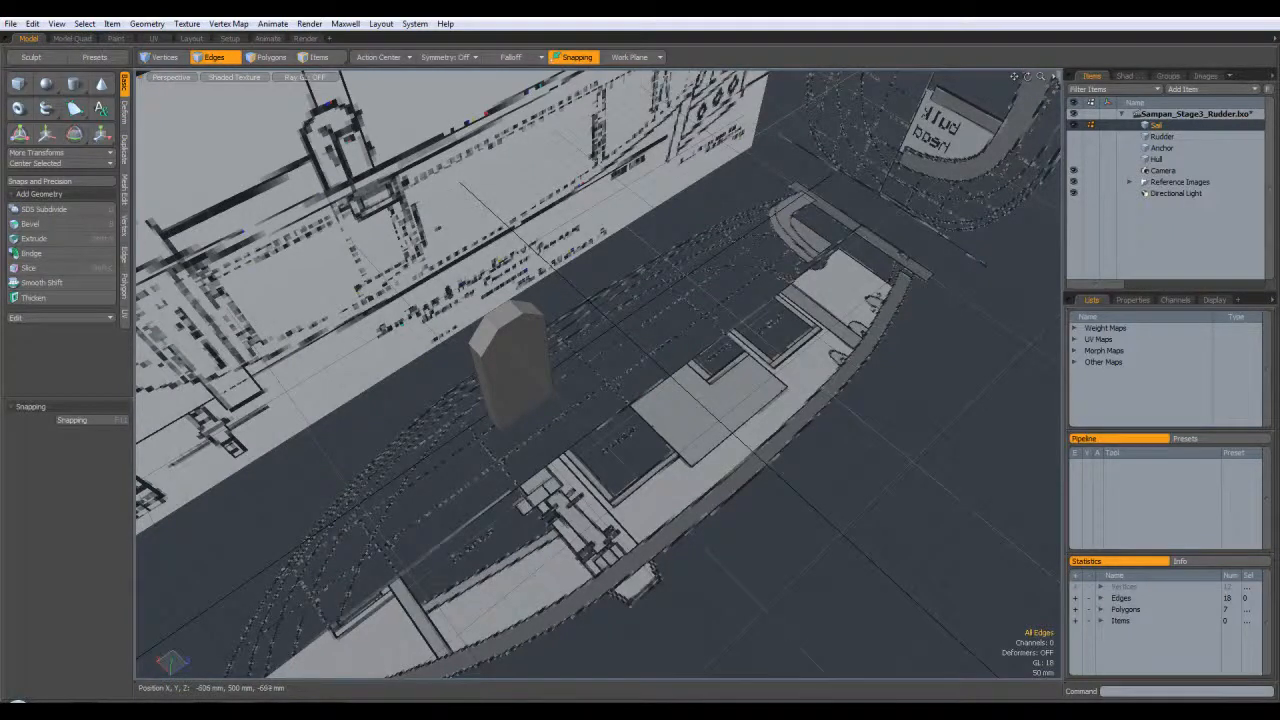
left_click_drag(611, 560, 607, 430, "alt")
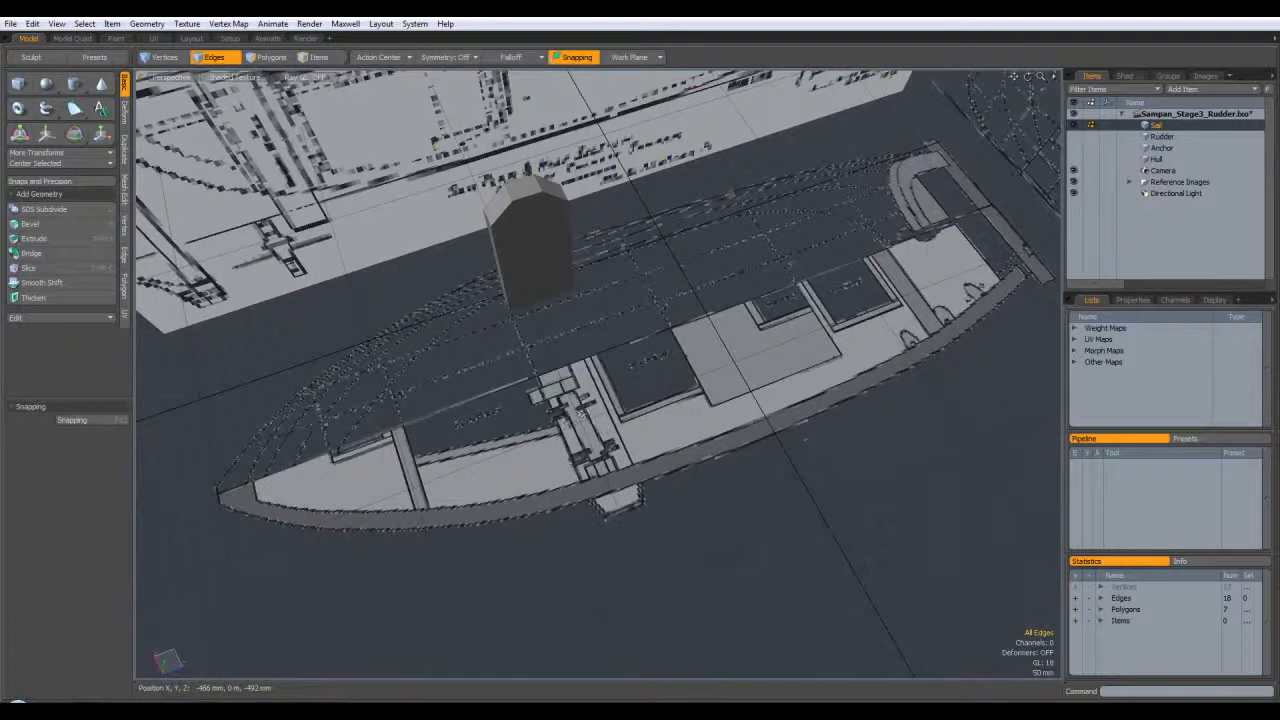
left_click_drag(599, 408, 555, 245, "alt")
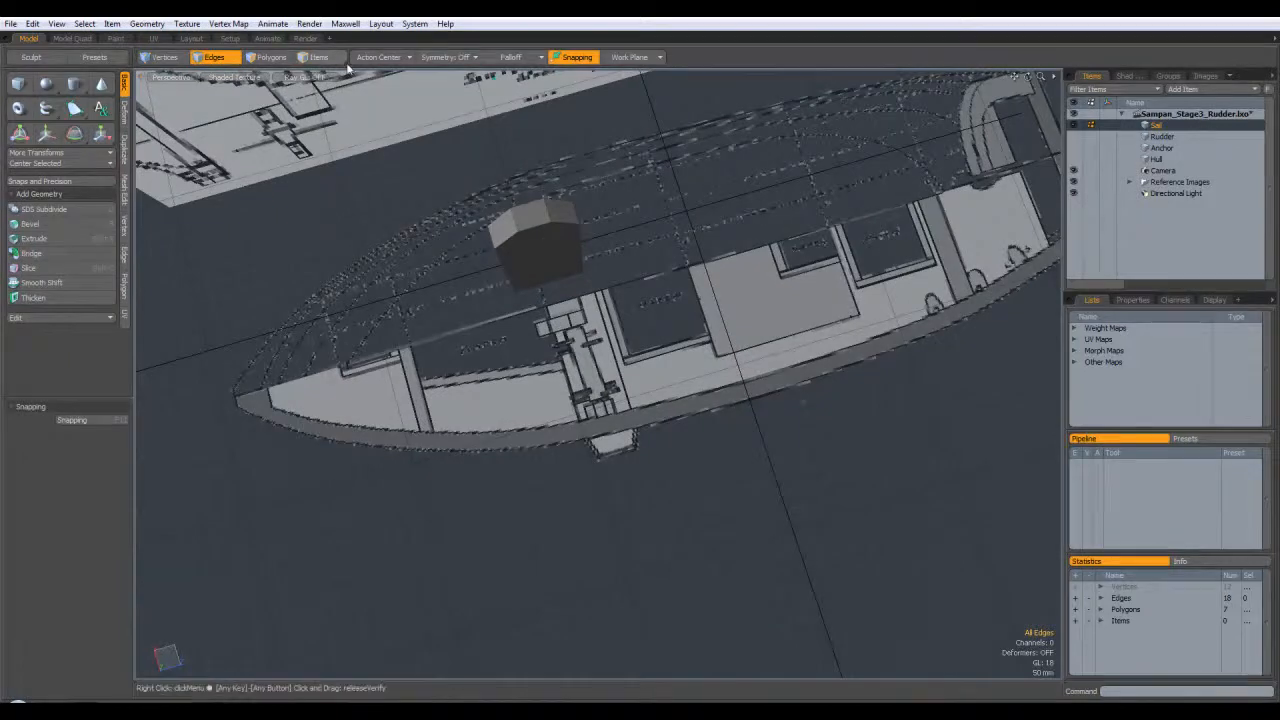
key("KP_1")
left_click_drag(690, 332, 502, 405, "alt")
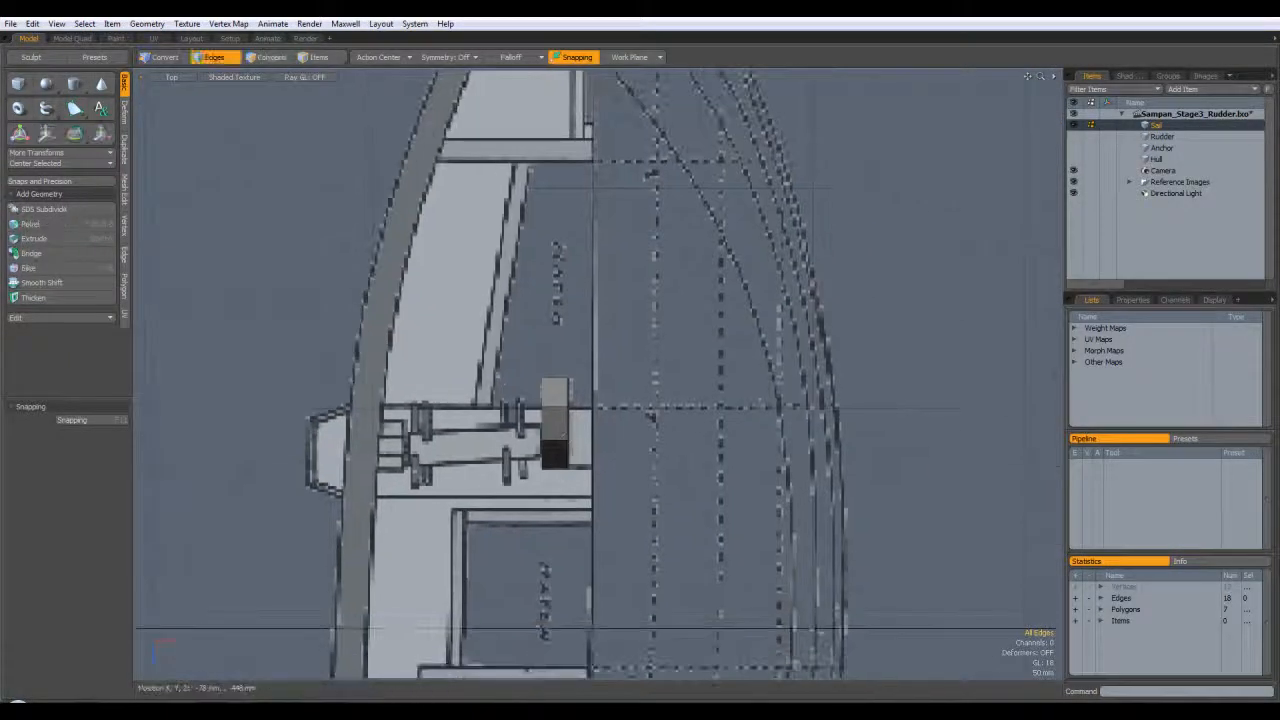
left_click(270, 57)
double_click(554, 424)
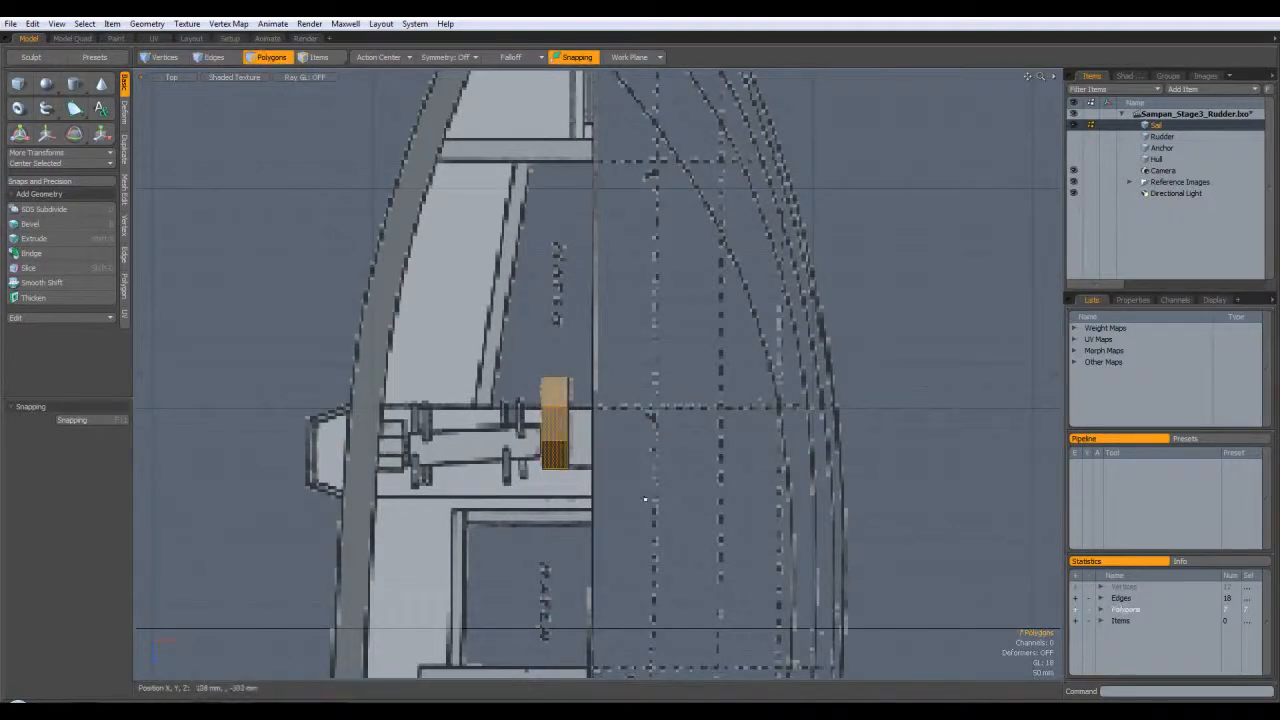
key("ctrl")
key("w")
left_click_drag(620, 424, 694, 424)
key("q")
Show the Anchor mesh, select its small bolt and copy it into the Sail mesh
left_click(764, 436)
key("ctrl+space")
left_click(766, 430)
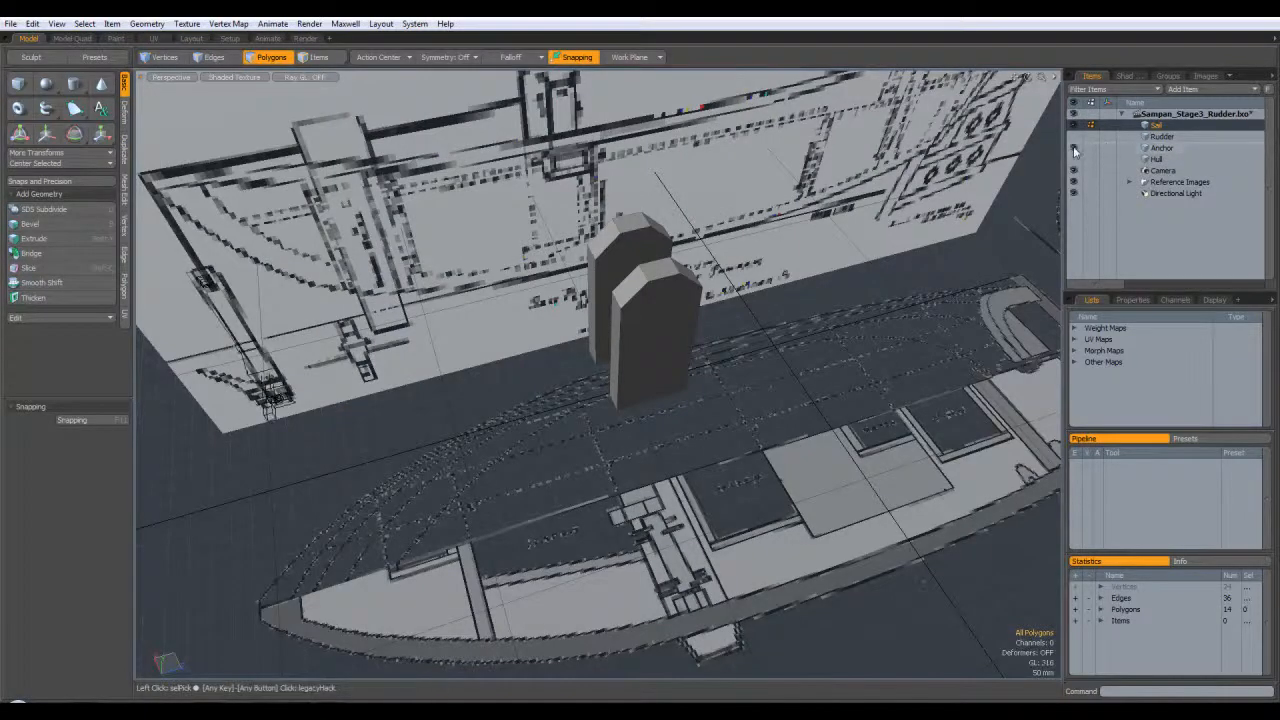
left_click_drag(600, 390, 503, 377, "alt")
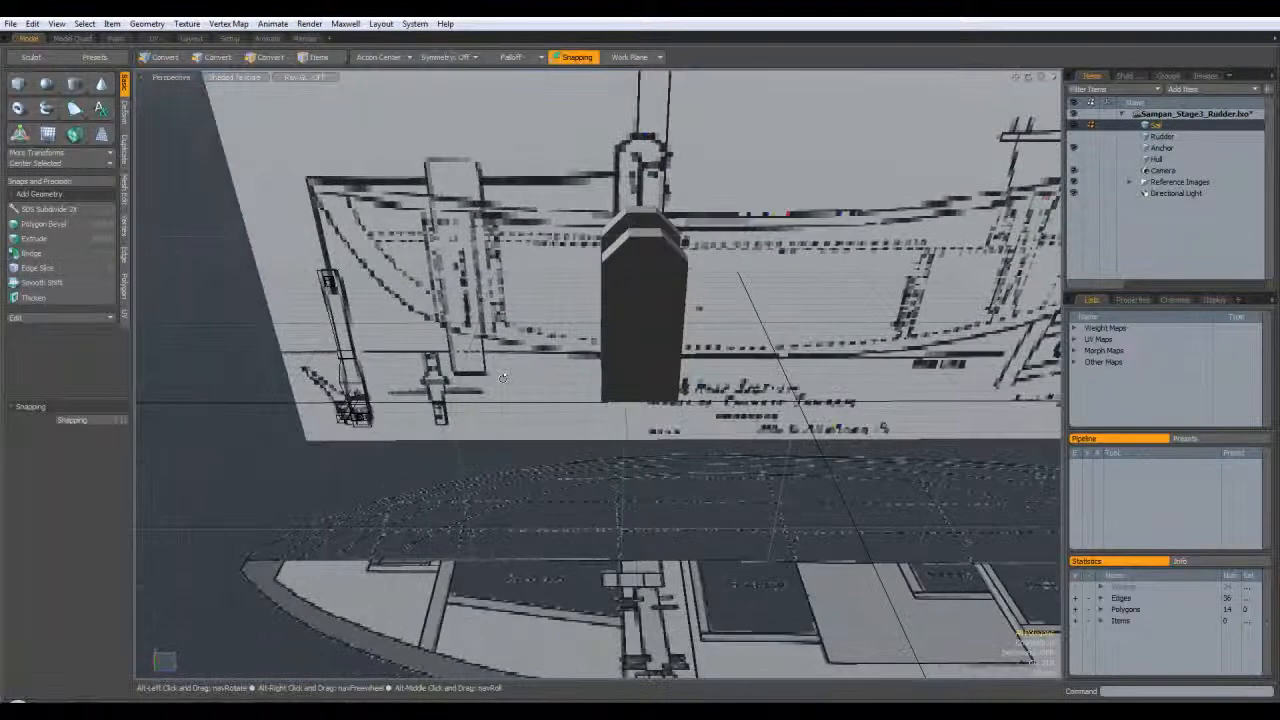
left_click(1162, 148)
double_click(362, 418)
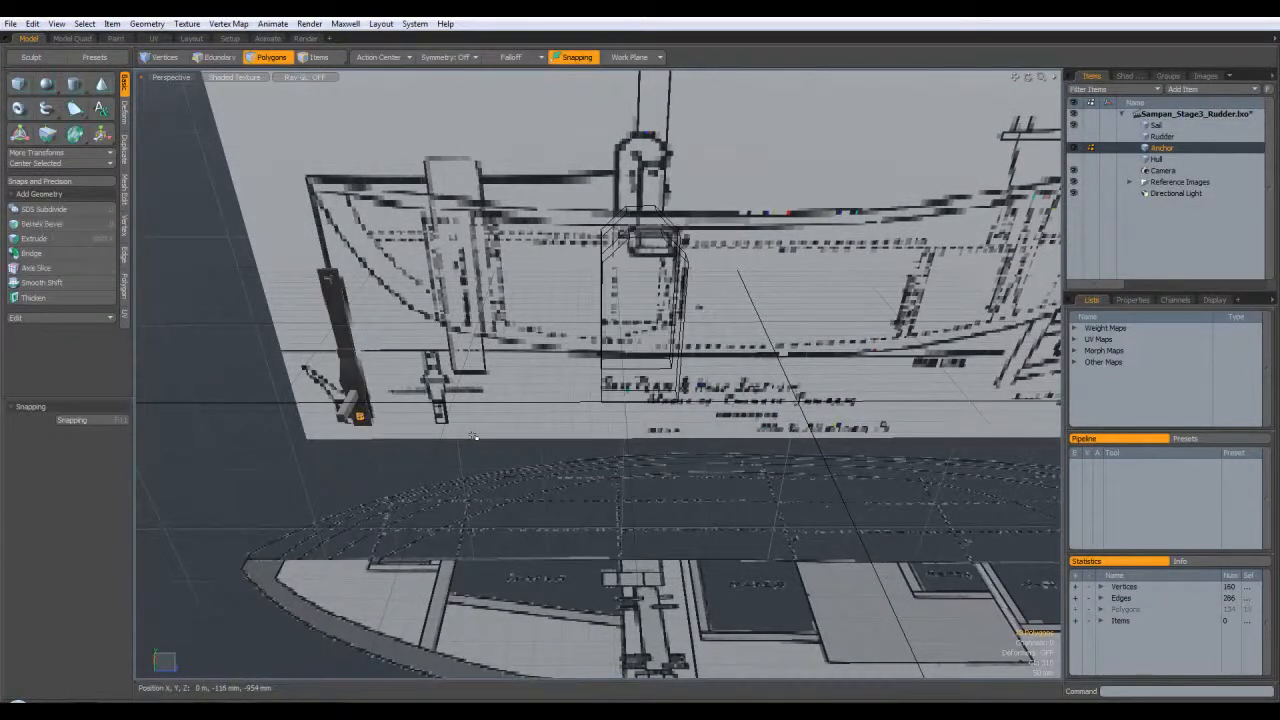
left_click(1156, 125)
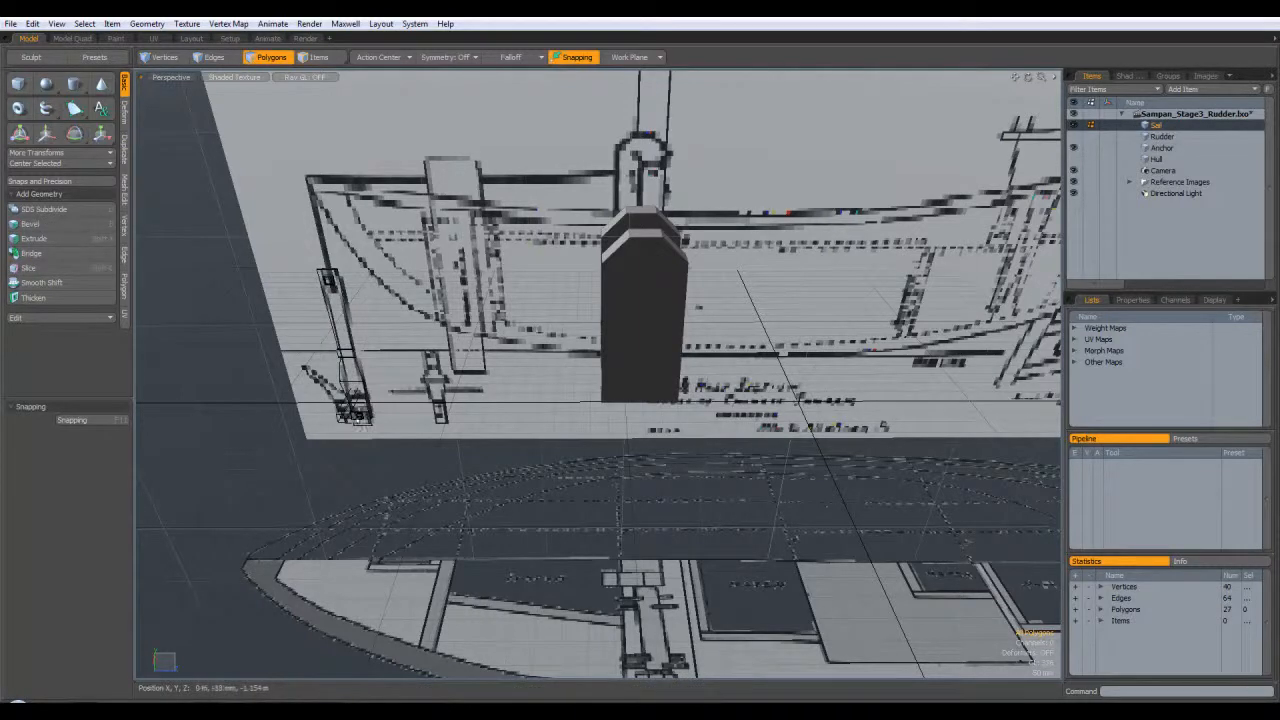
Move the copied bolt from the anchor to the outer face of the original mast support post, aligning it in the top view
key("w")
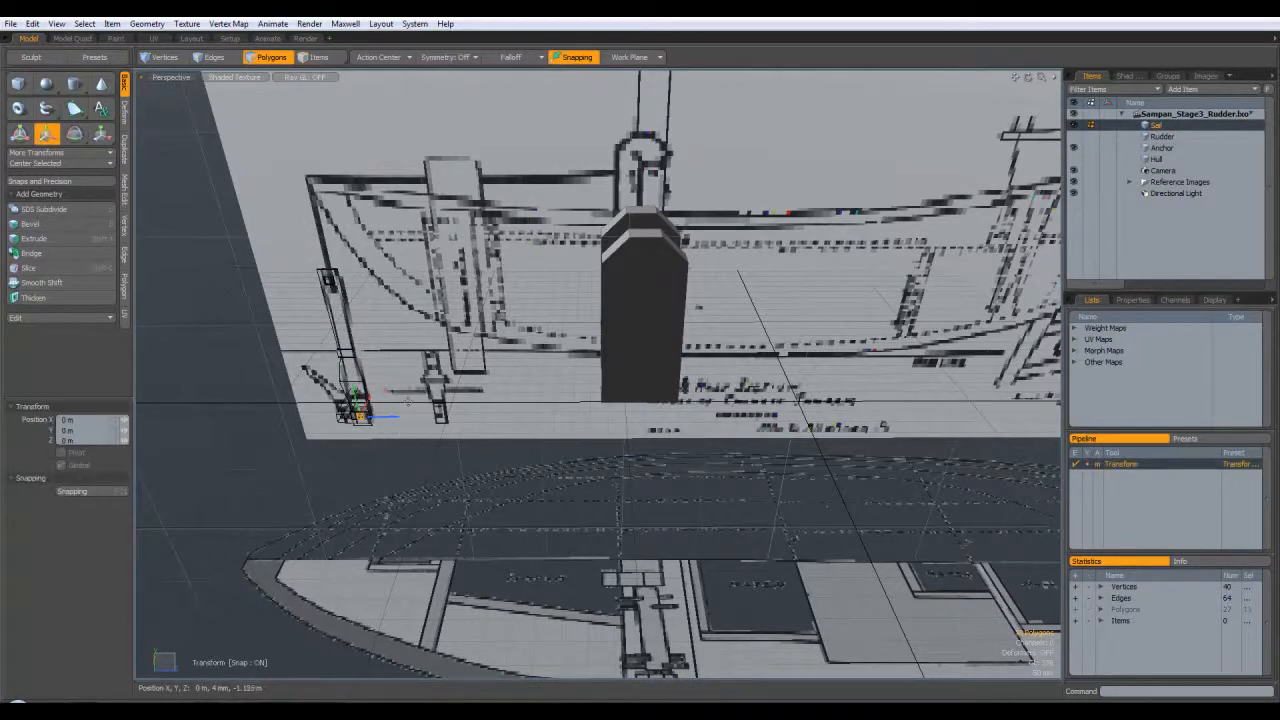
left_click_drag(360, 410, 618, 270)
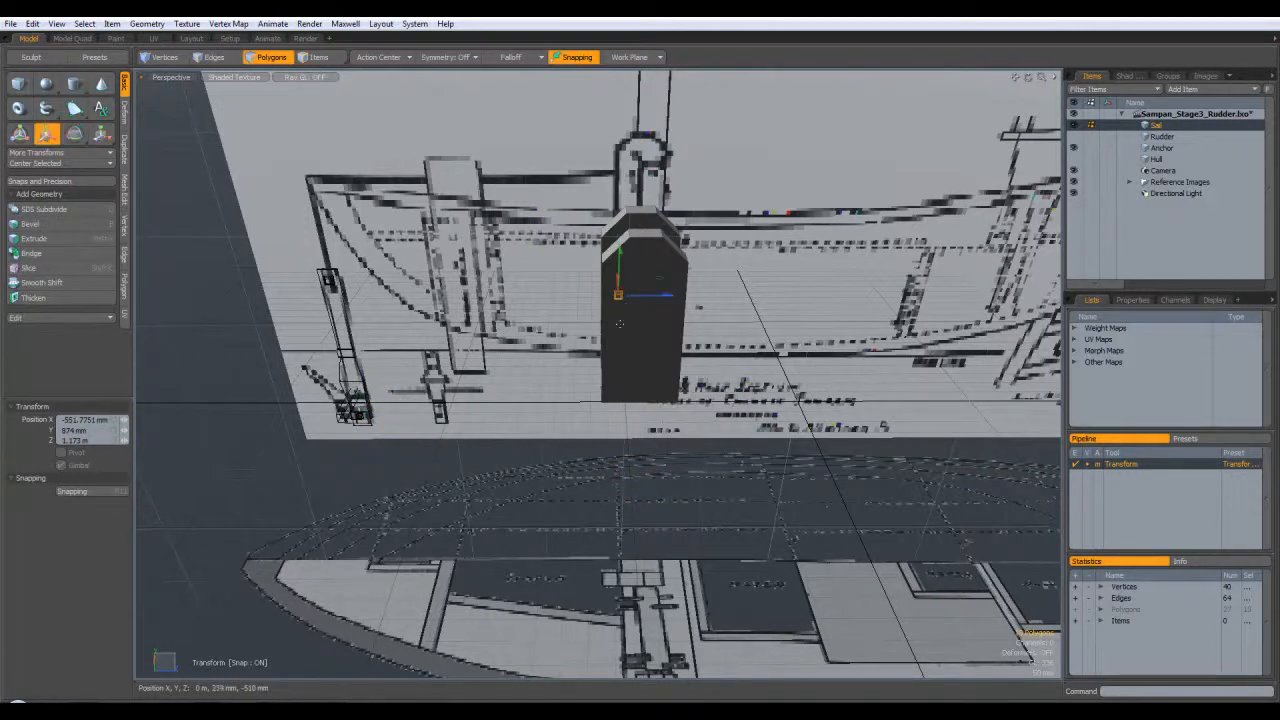
key("shift+a")
scroll(708, 345, "down", 8)
scroll(708, 345, "up", 3)
left_click_drag(708, 345, 820, 365, "alt")
left_click_drag(598, 301, 964, 620)
left_click_drag(885, 530, 566, 308, "alt")
key("KP_1")
scroll(571, 319, "down", 5)
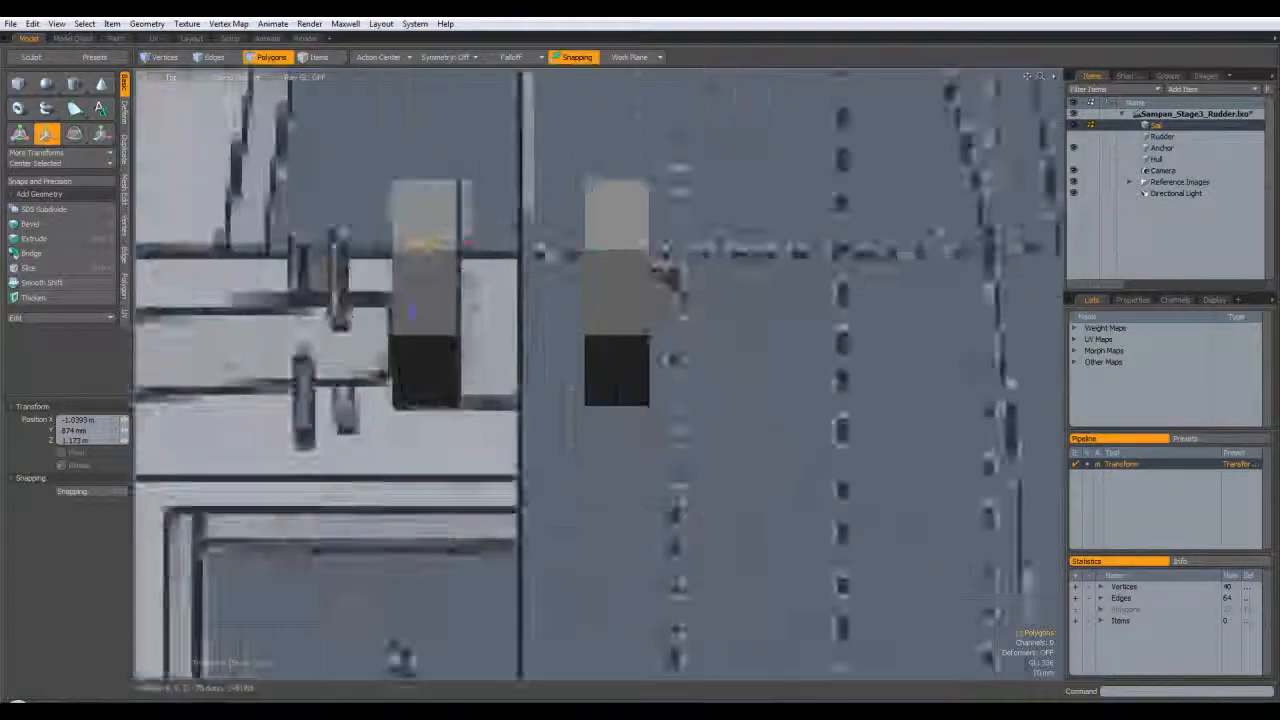
left_click_drag(571, 319, 590, 381, "alt+shift")
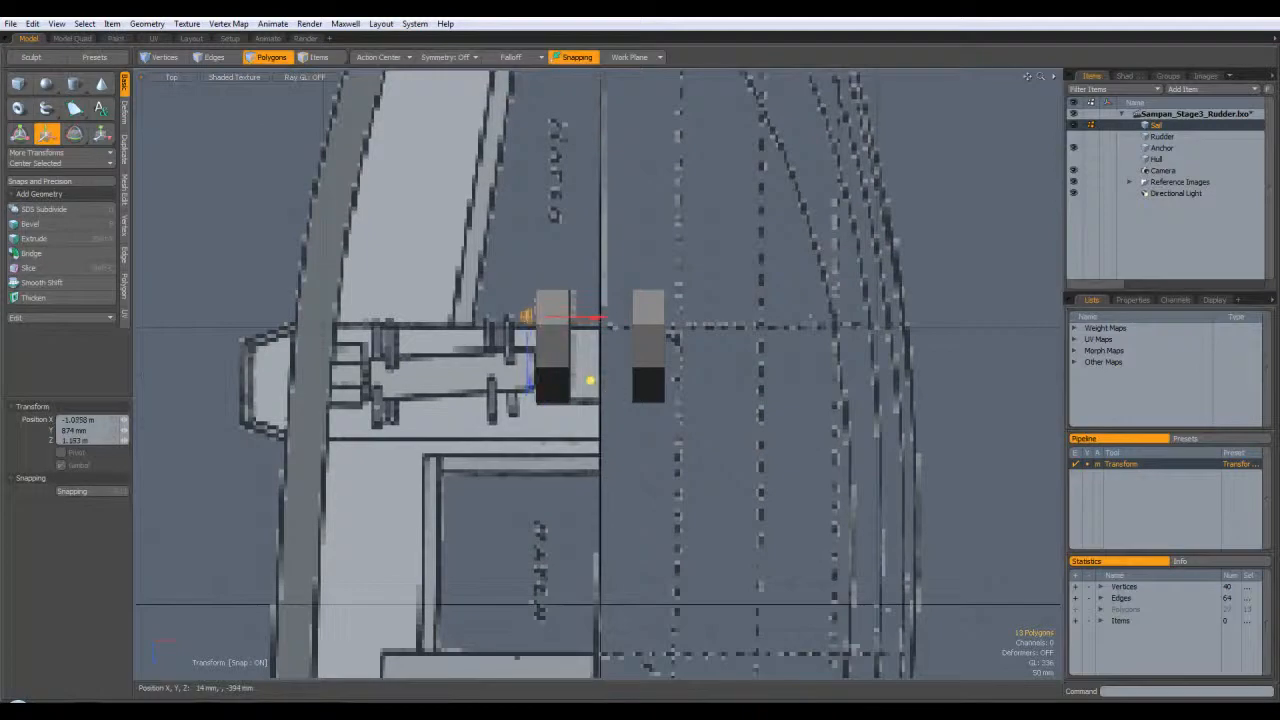
scroll(540, 322, "up", 4)
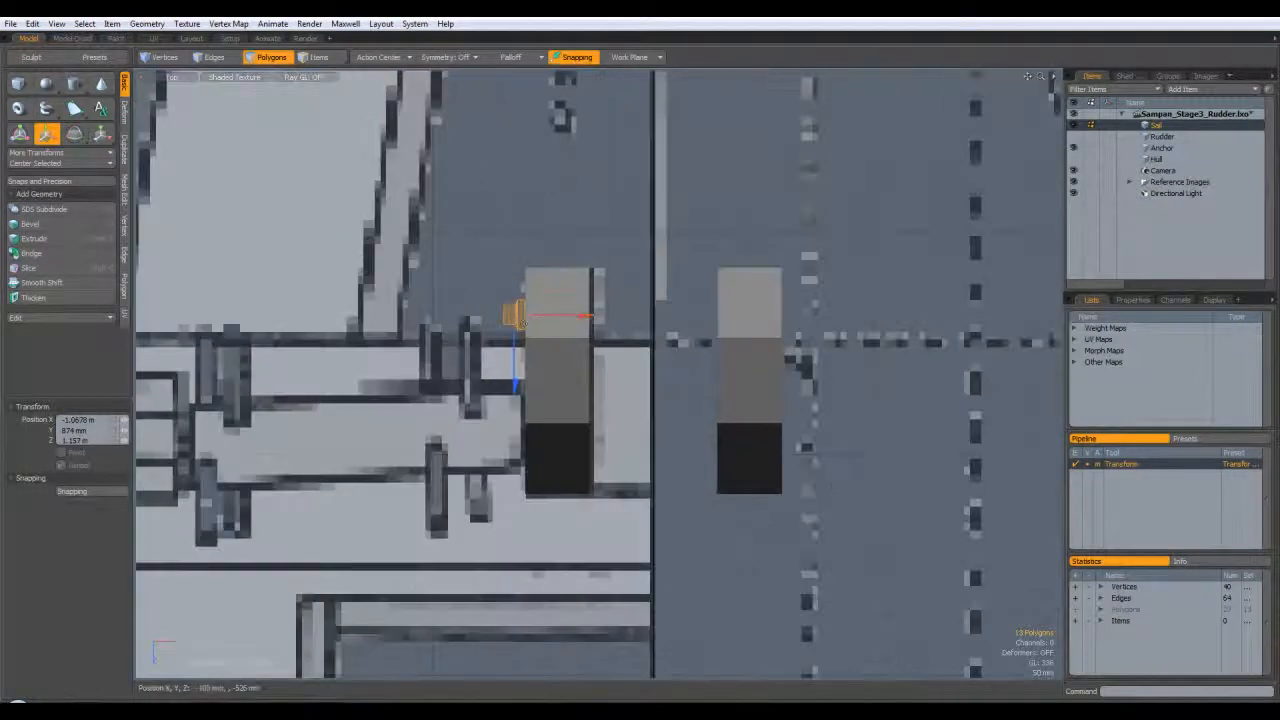
Scale the bolt down slightly and shift it 3.5 mm along X so it sits against the post's outer face
key("r")
left_click_drag(568, 370, 569, 370)
key("w")
left_click_drag(577, 307, 587, 307)
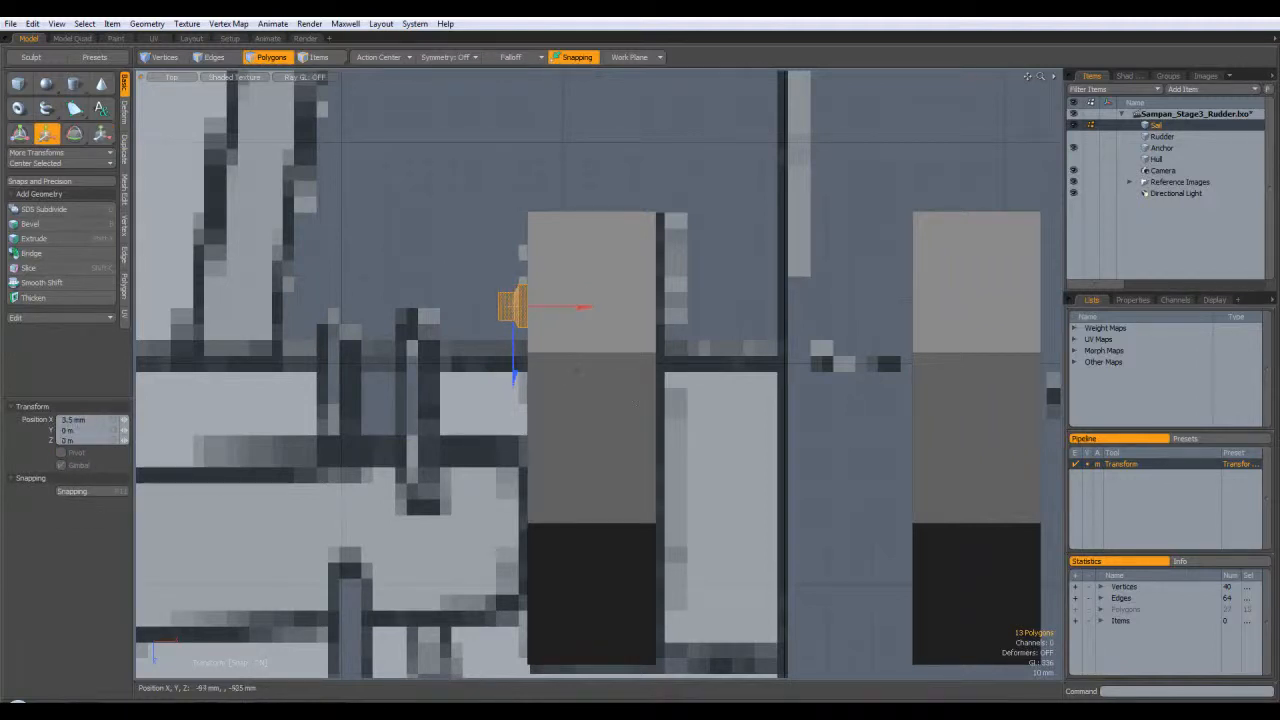
Raise the bolt along the outer face of the mast support post to just below the top chamfer
key("ctrl+space")
left_click(677, 374)
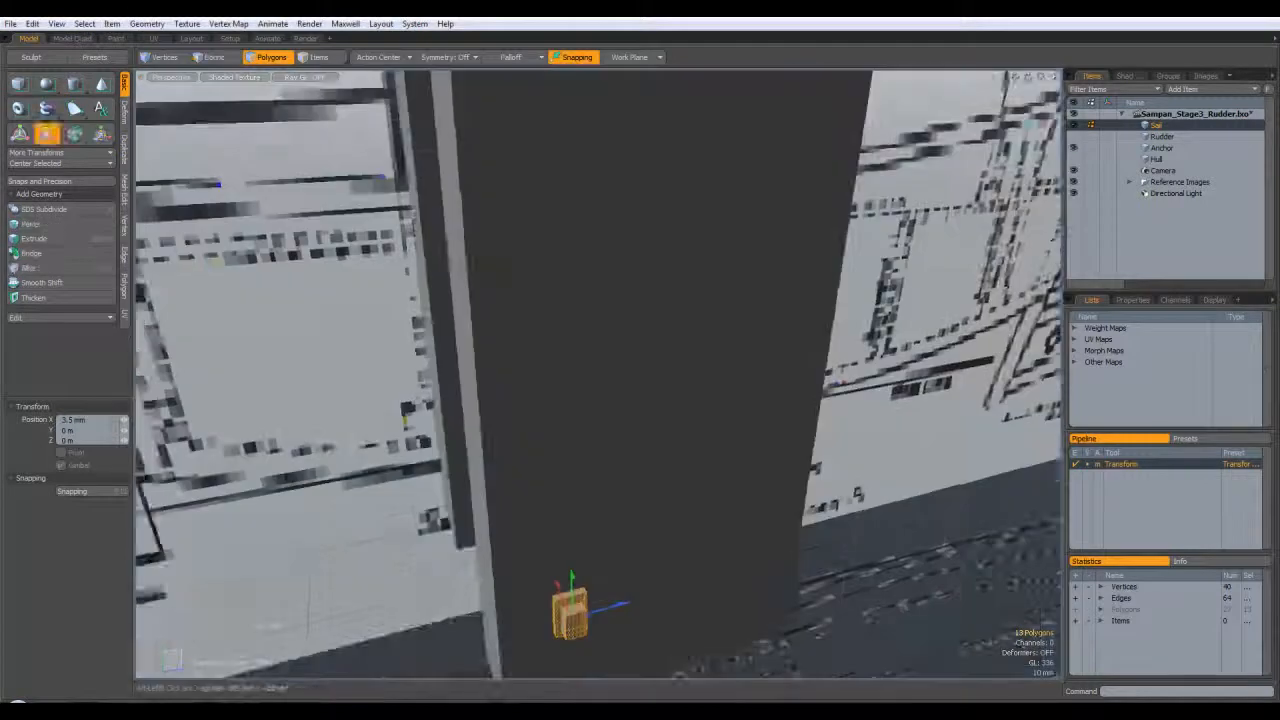
left_click_drag(677, 374, 669, 380, "alt")
key("3")
left_click_drag(572, 600, 564, 400)
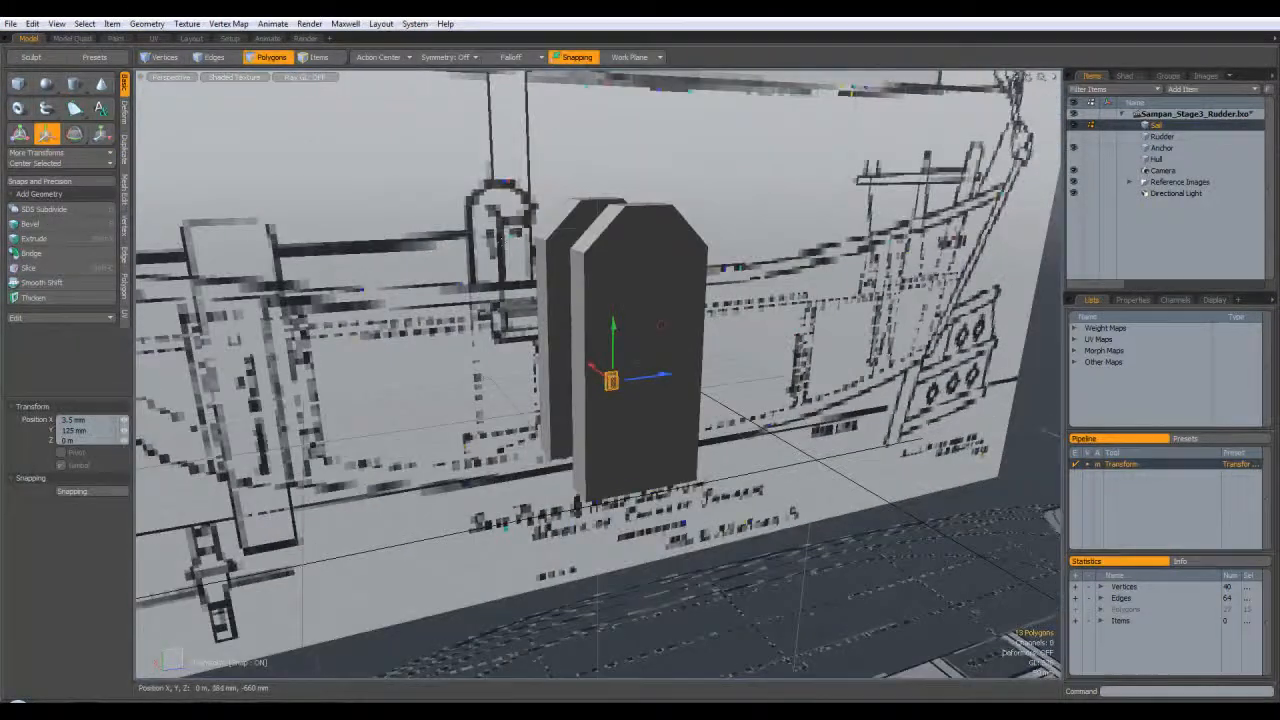
mouse_move(690, 226)
left_mouse_down("alt")
mouse_move(606, 376)
mouse_move(604, 203)
mouse_move(700, 222)
mouse_move(622, 178)
left_mouse_up("alt")
left_click_drag(616, 224, 616, 238)
left_click_drag(655, 285, 612, 296, "alt")
Scale the bolt to about 130% along Z and adjust its position near the post's upper corner
key("r")
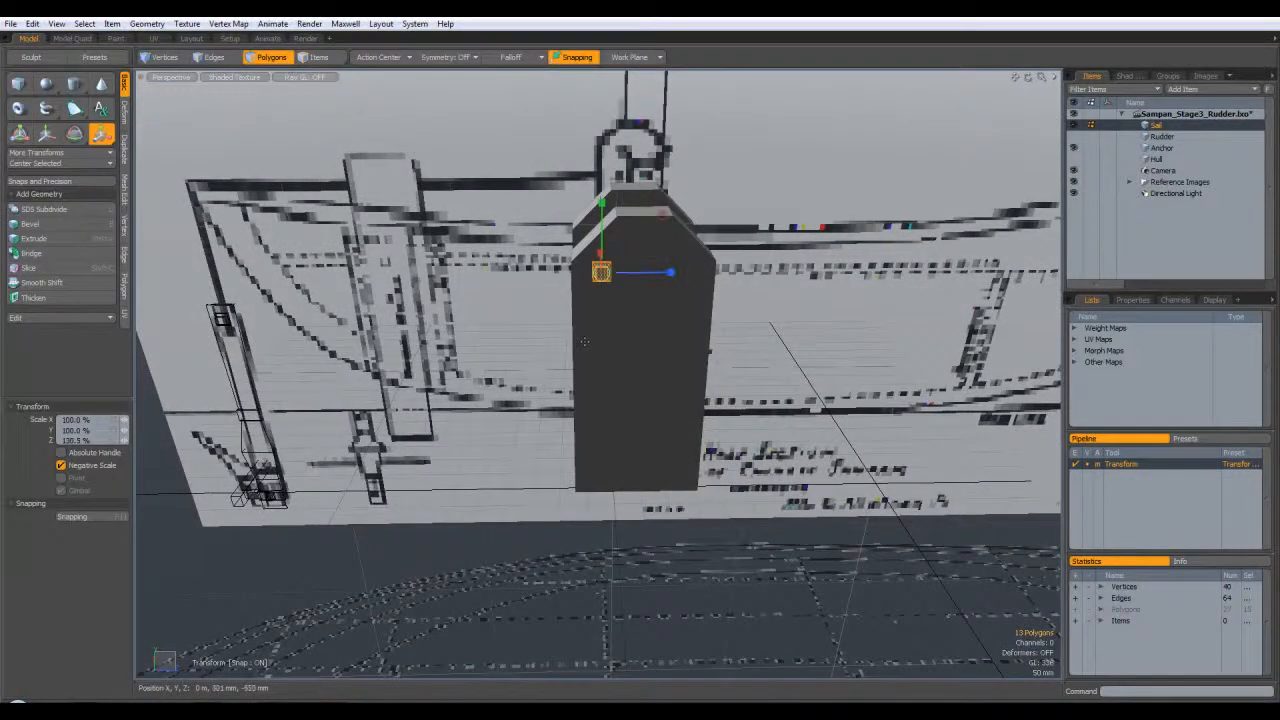
key("w")
left_click_drag(663, 279, 677, 320)
key("q")
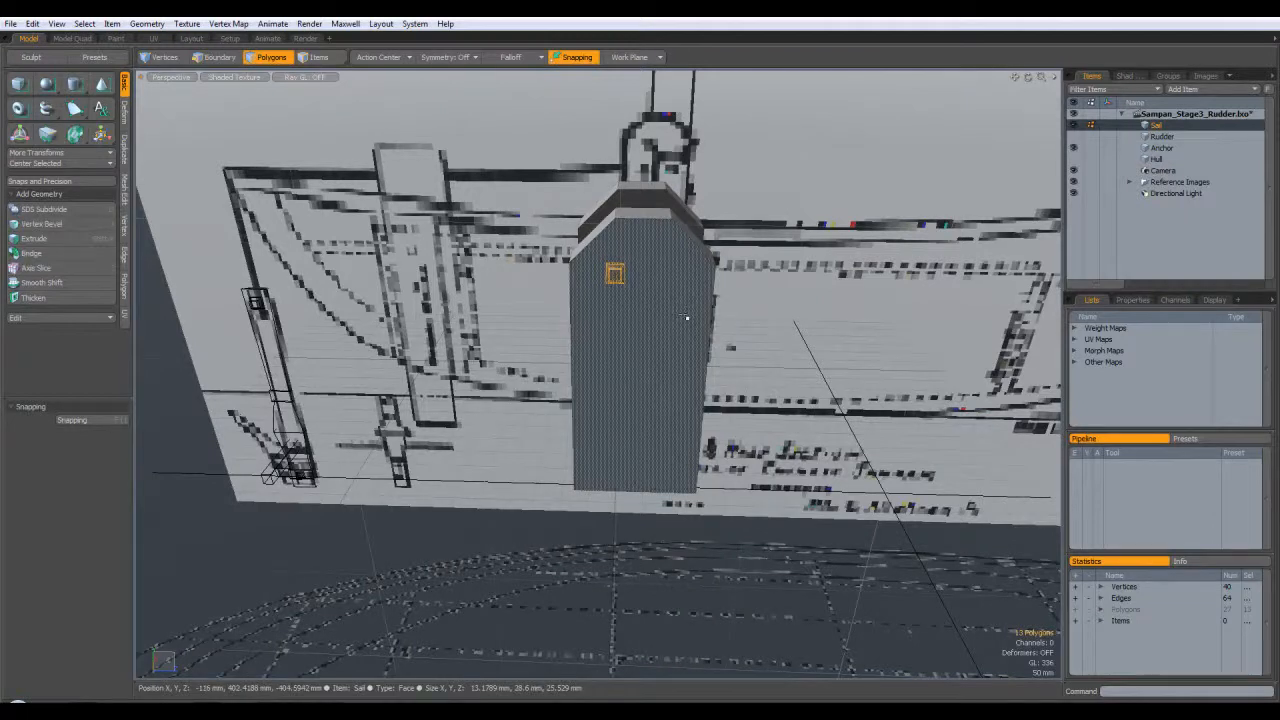
Duplicate the bolt and move the copy along Z to the other side of the same post face
key("y")
left_click_drag(680, 275, 737, 275)
key("space")
left_click(783, 332)
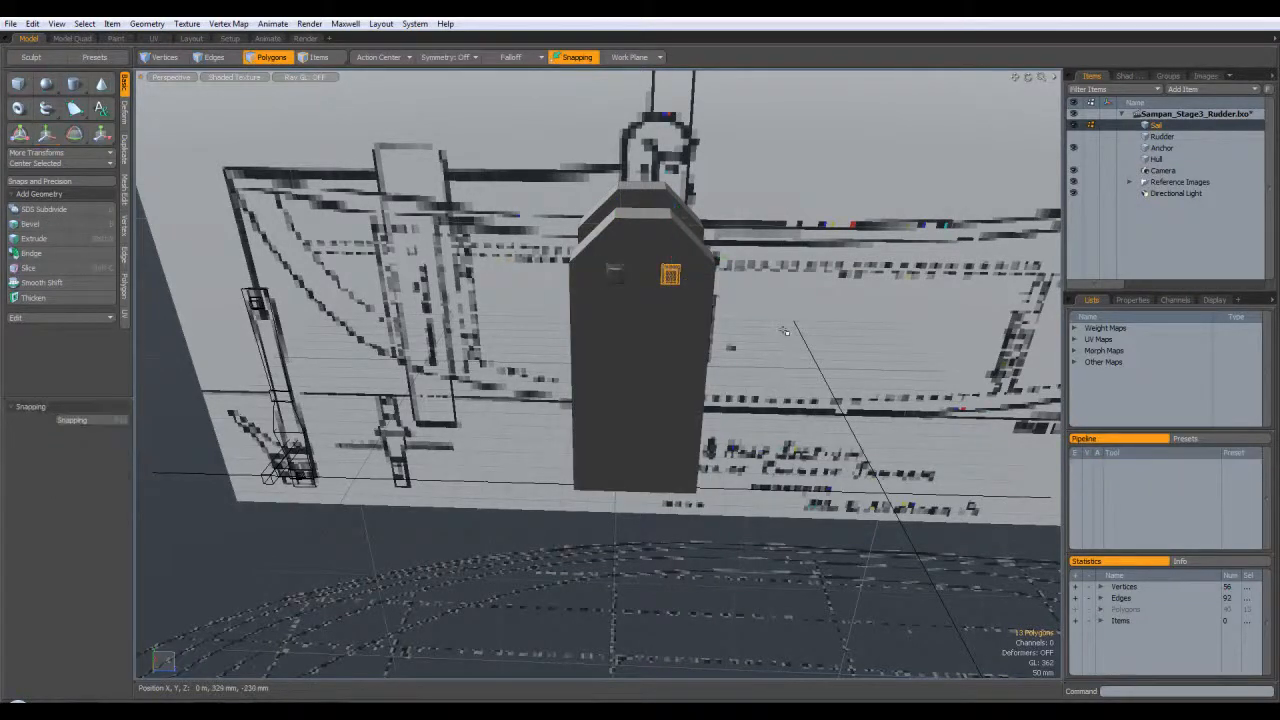
Examine the mast support against the top reference drawing and inspect its two bolts in perspective
key("KP_1")
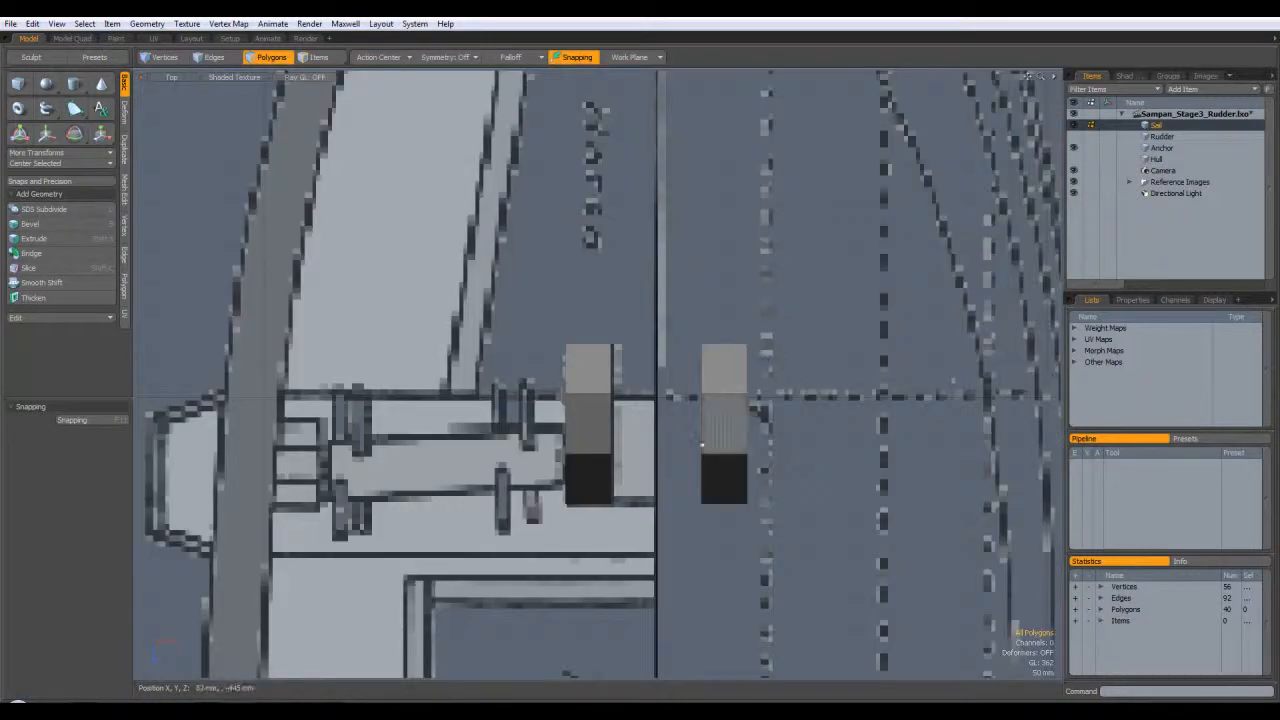
left_click_drag(548, 469, 603, 404, "alt+shift")
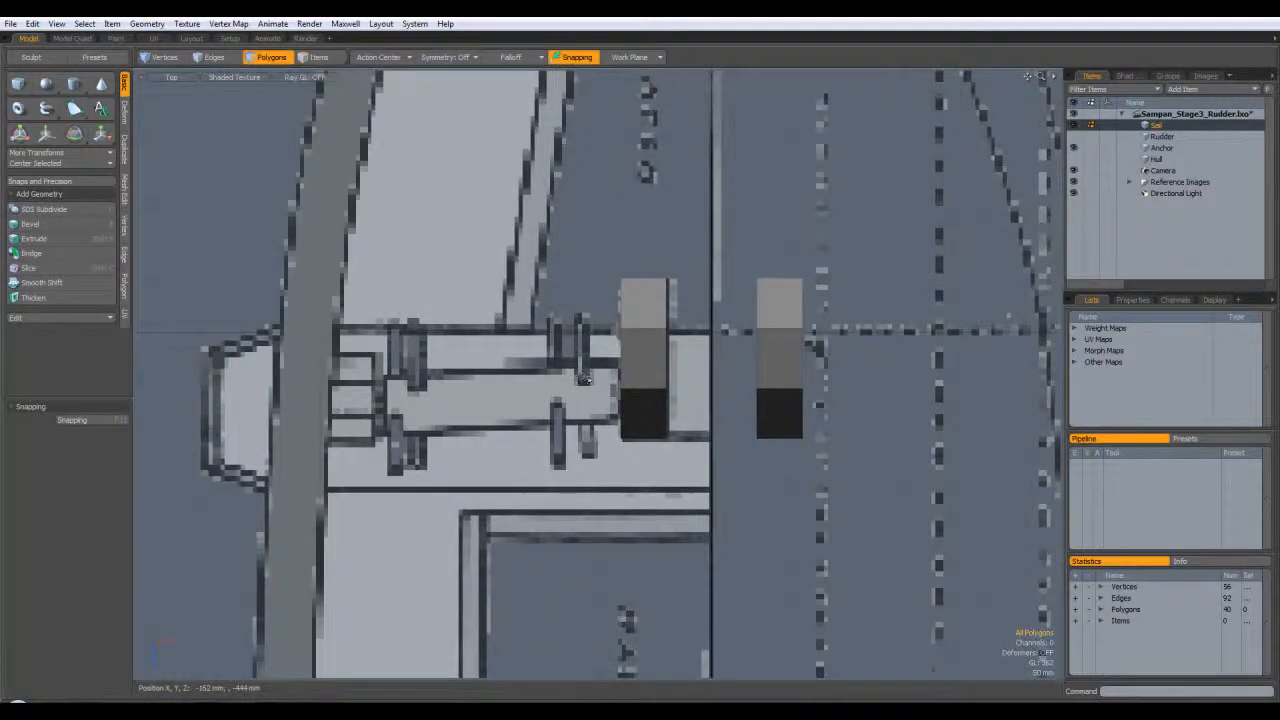
left_click_drag(611, 432, 657, 440, "alt+shift")
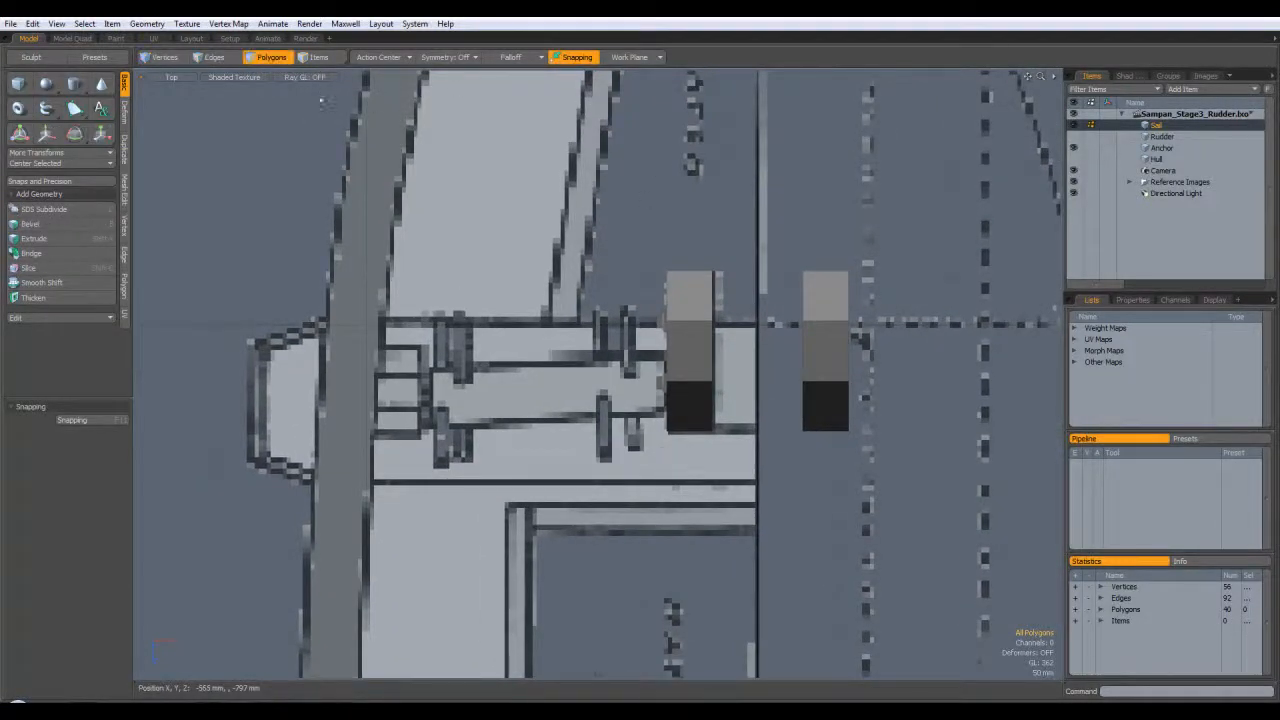
key("ctrl+space")
left_click(504, 151)
left_click_drag(724, 268, 631, 238, "alt")
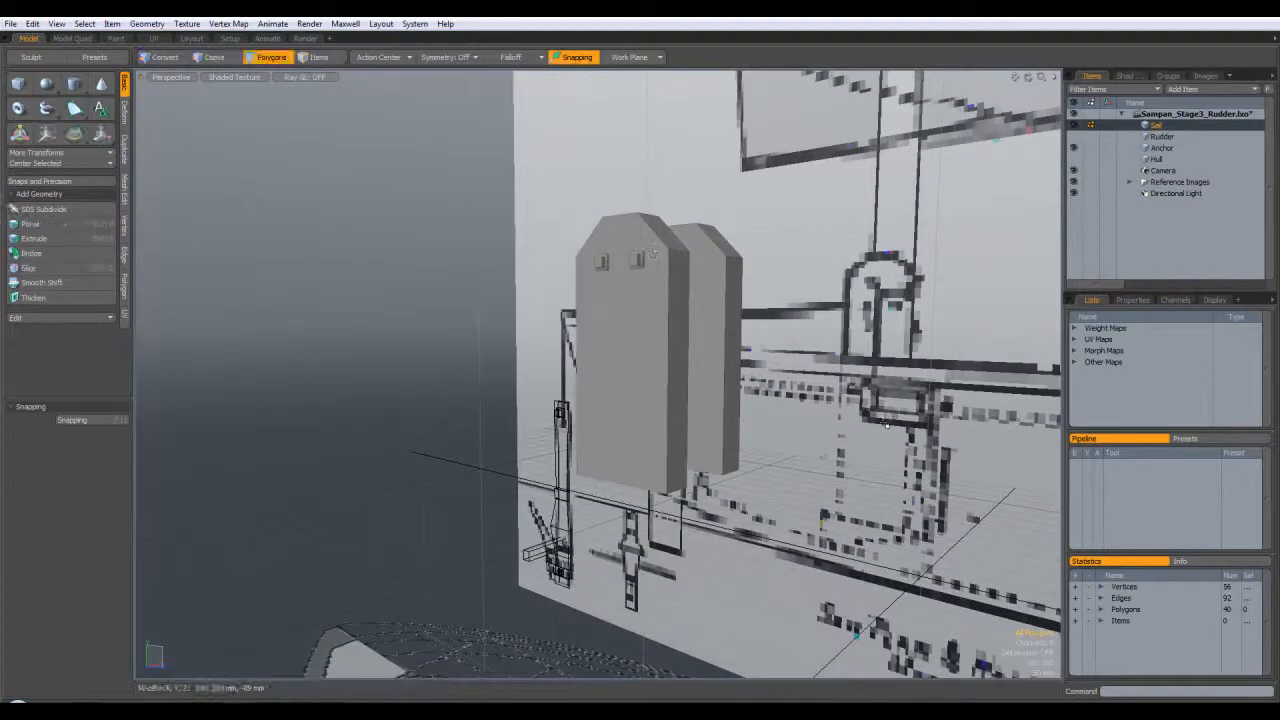
left_click_drag(890, 393, 800, 475, "alt")
mouse_move(648, 262)
left_mouse_down("alt")
mouse_move(610, 340)
mouse_move(648, 270)
left_mouse_up("alt")
Duplicate both upper bolts and move the copies down 54 mm to form a second row
key("3")
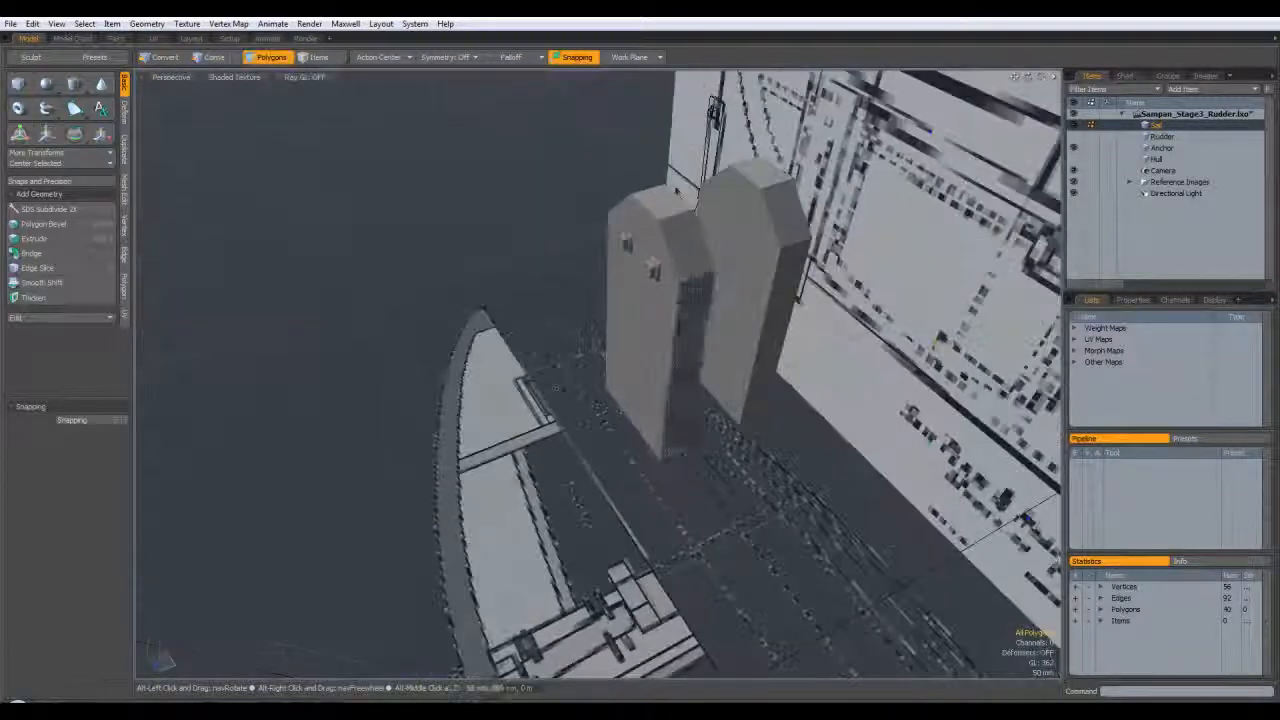
double_click(656, 272)
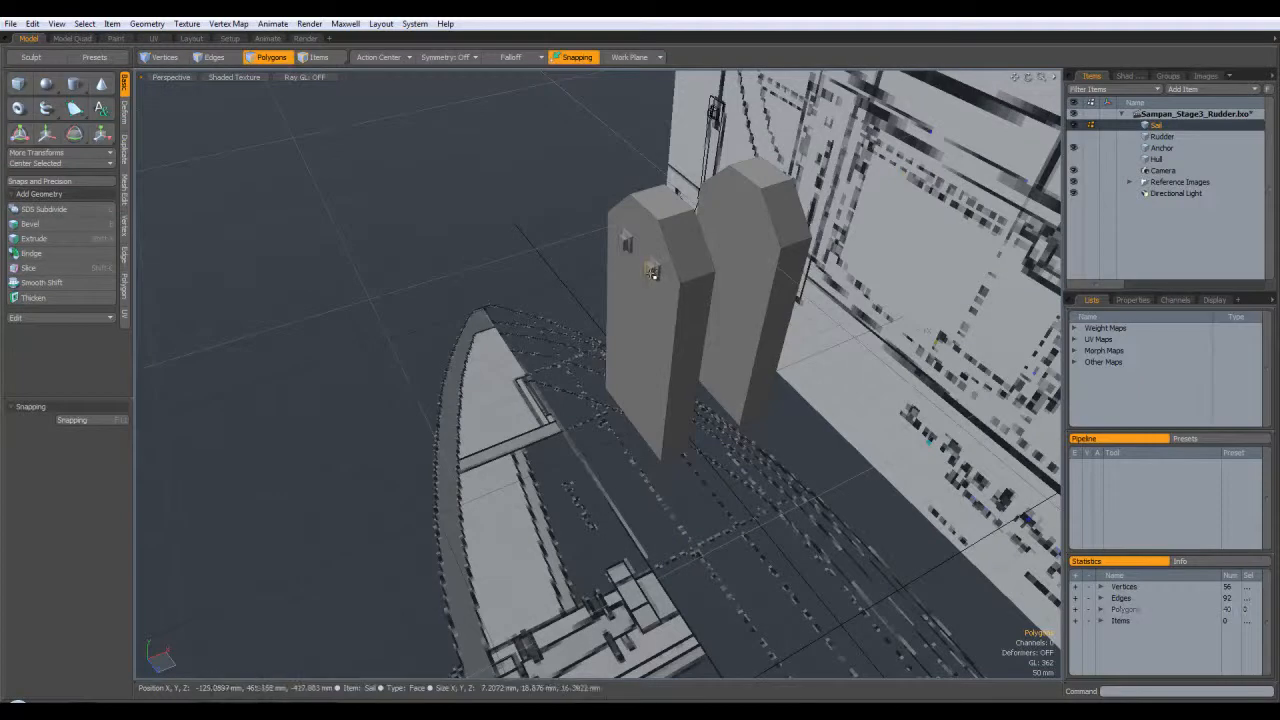
double_click(627, 244)
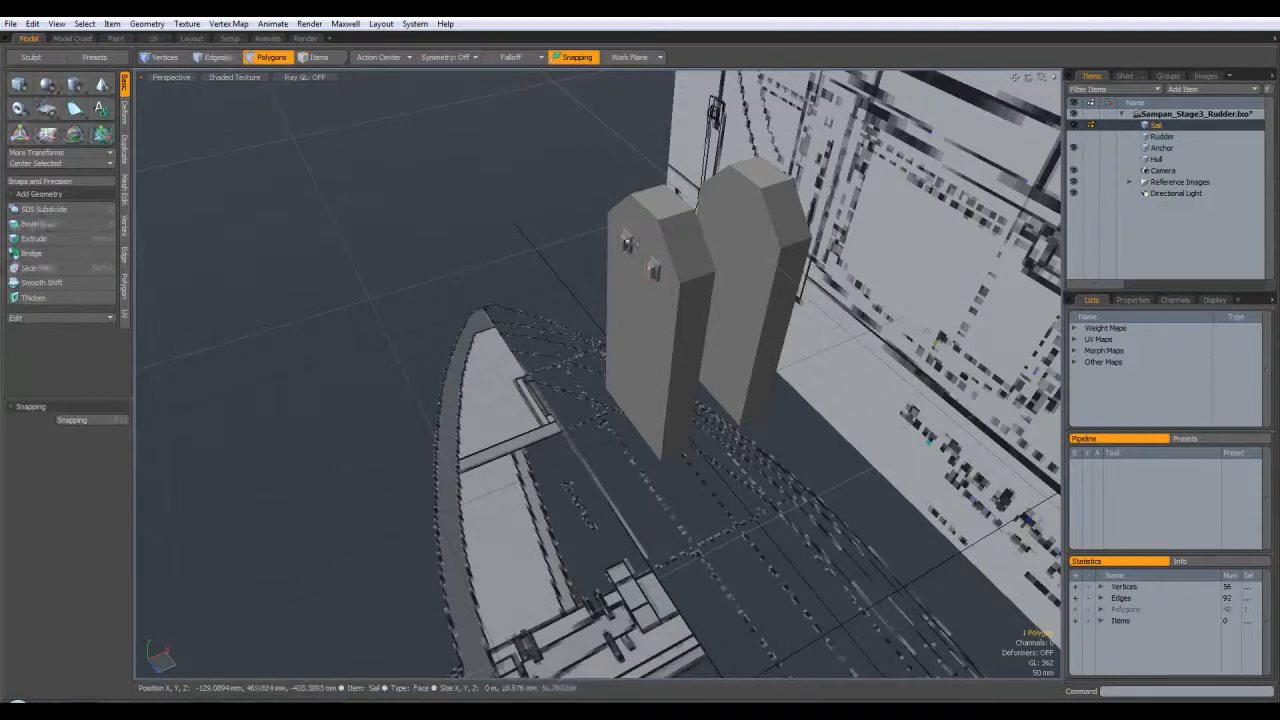
double_click(651, 267, "shift")
key("w")
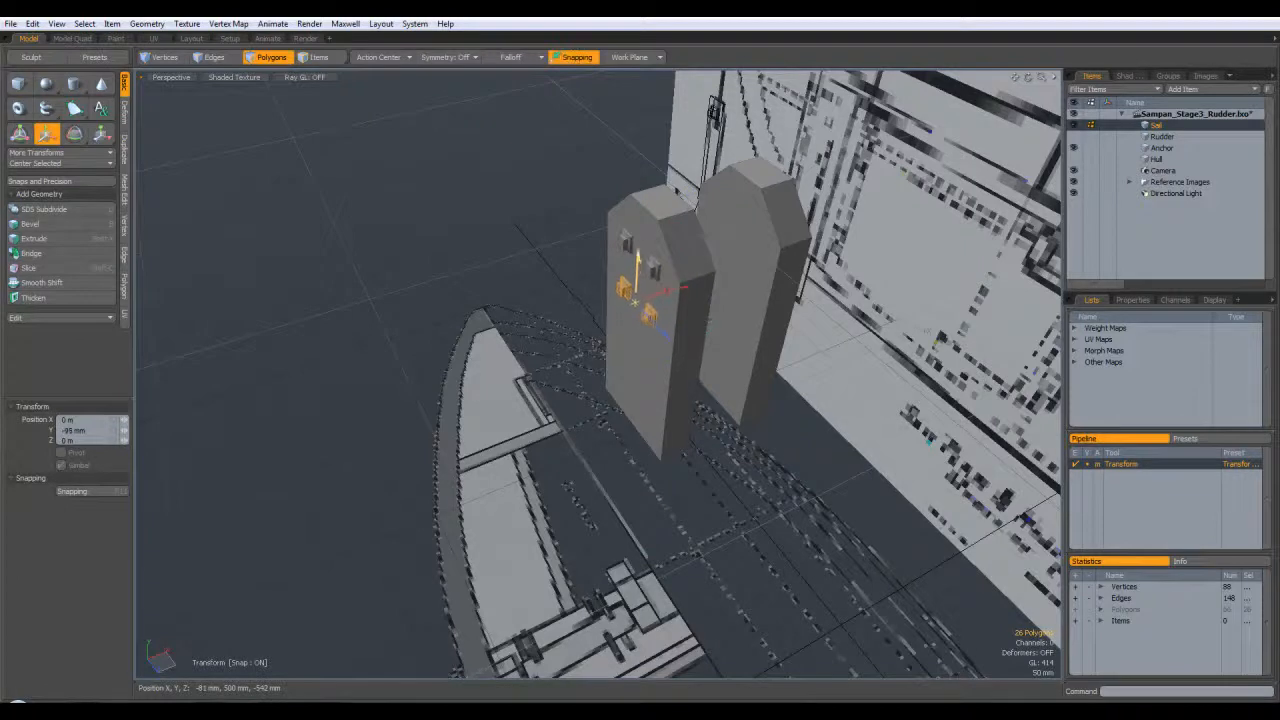
left_click_drag(685, 315, 592, 236, "alt")
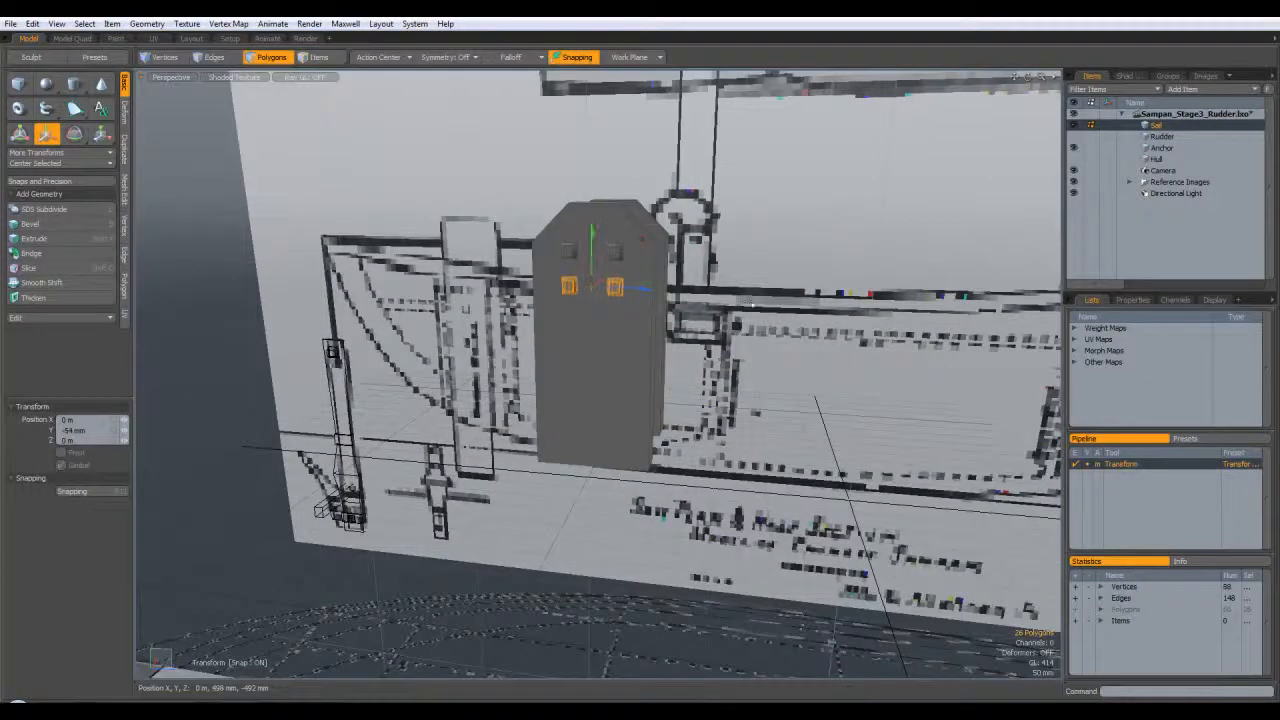
key("q")
left_click(700, 300)
Duplicate the group of four bolts and move the copies straight down to the lower part of the post
left_click_drag(700, 300, 679, 350, "alt")
left_click_drag(582, 245, 605, 282, "alt")
double_click(606, 247, "shift")
double_click(549, 247, "shift")
key("w")
left_click_drag(577, 220, 577, 368)
key("space")
left_click(696, 361)
Select all eight bolts on the post's outer face and duplicate them in place
left_click_drag(649, 390, 645, 345, "alt")
left_click(566, 285)
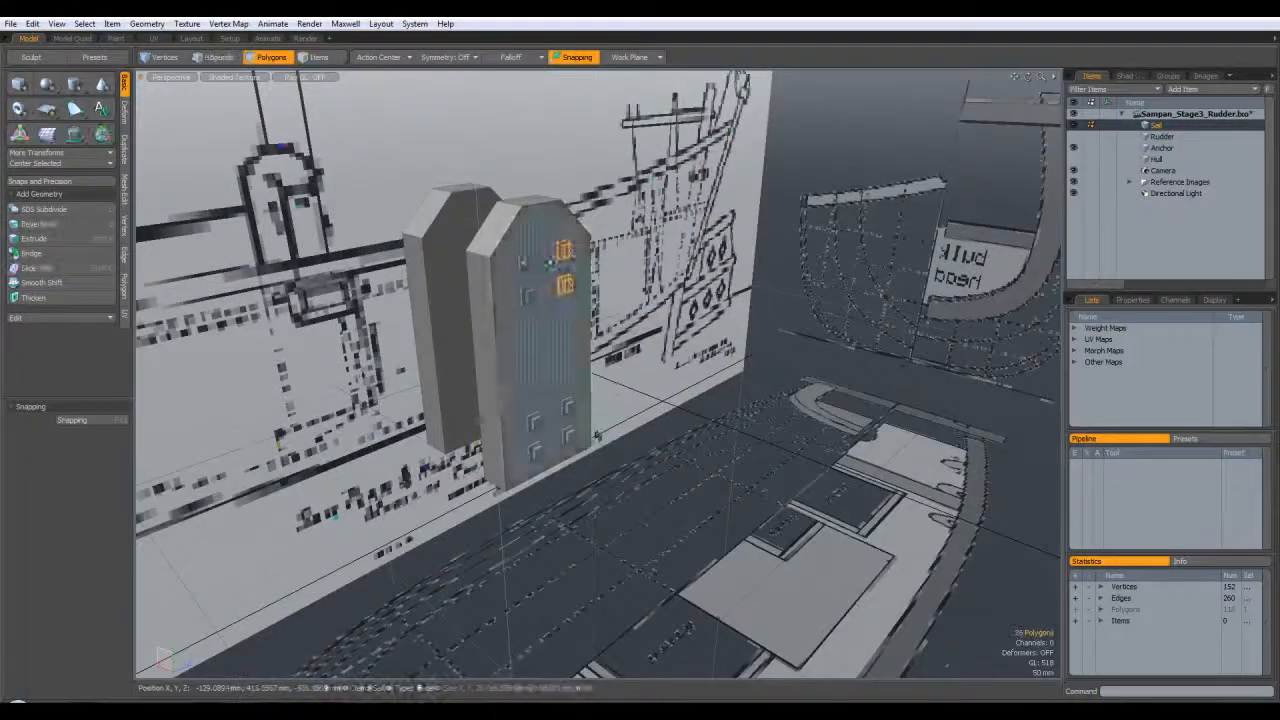
double_click(529, 261, "shift")
double_click(529, 297, "shift")
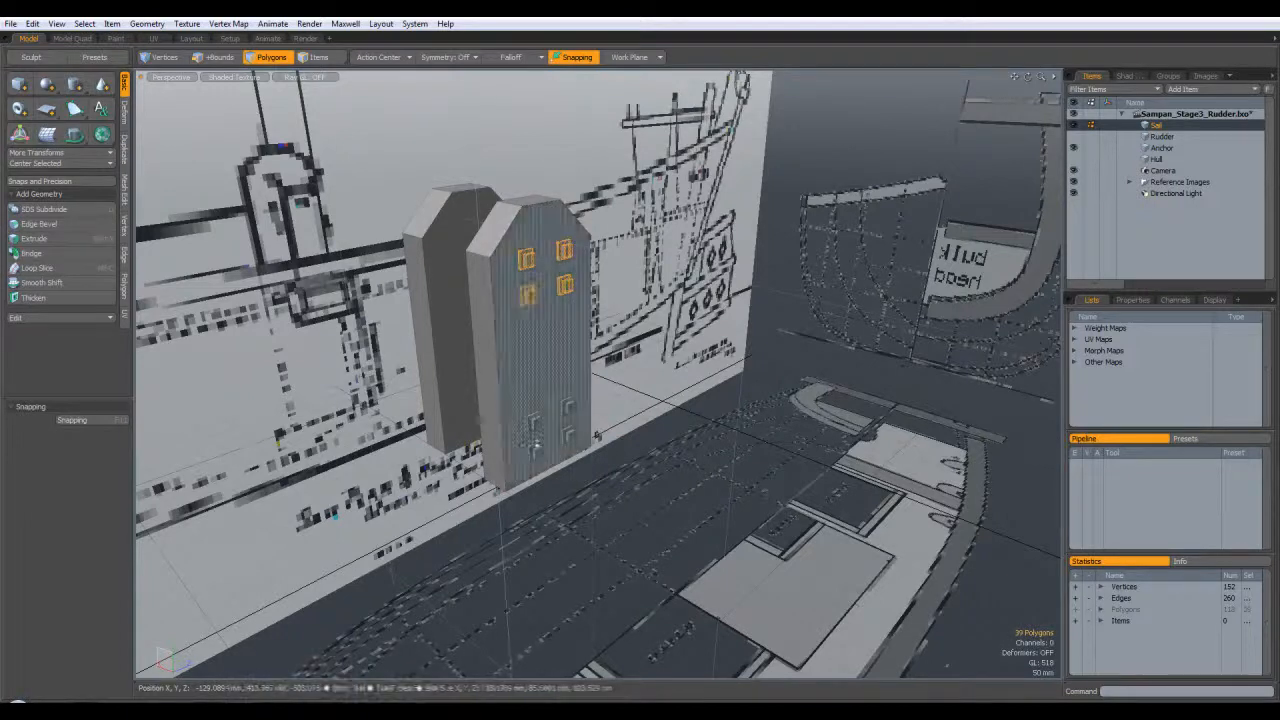
left_click(534, 421, "shift")
left_click(536, 452, "shift")
left_click(569, 437, "shift")
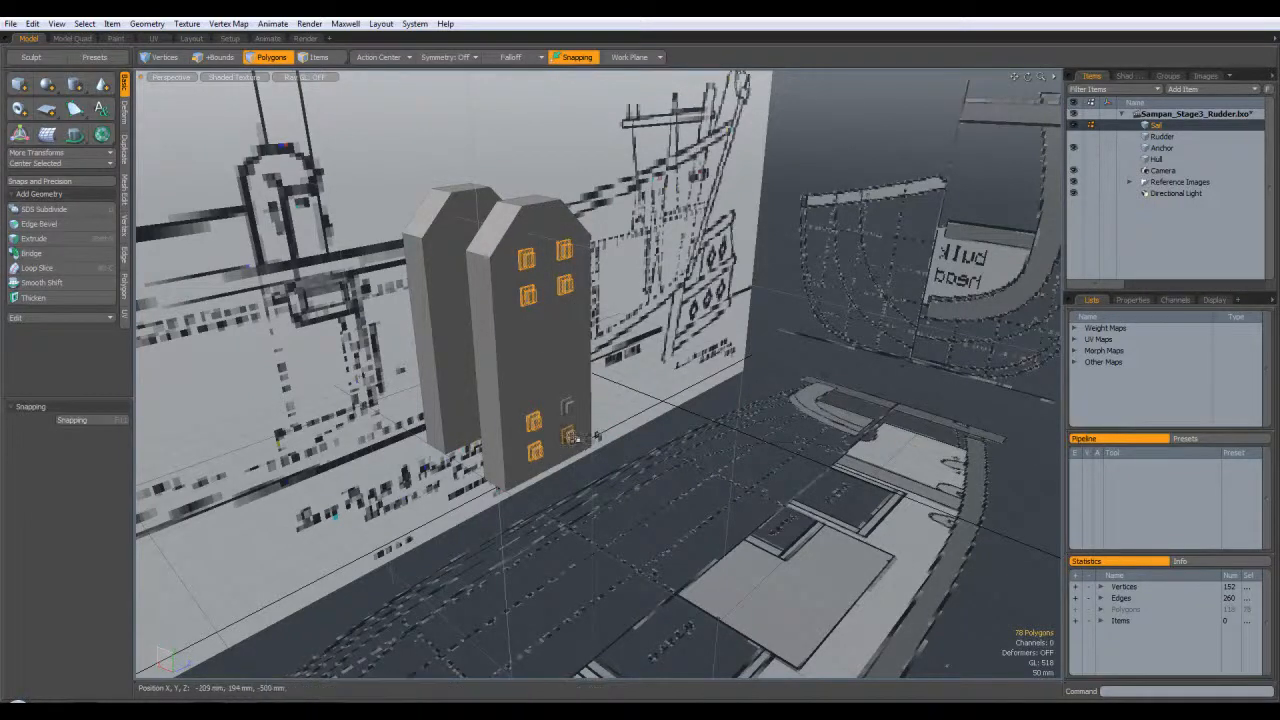
left_click(568, 405, "shift")
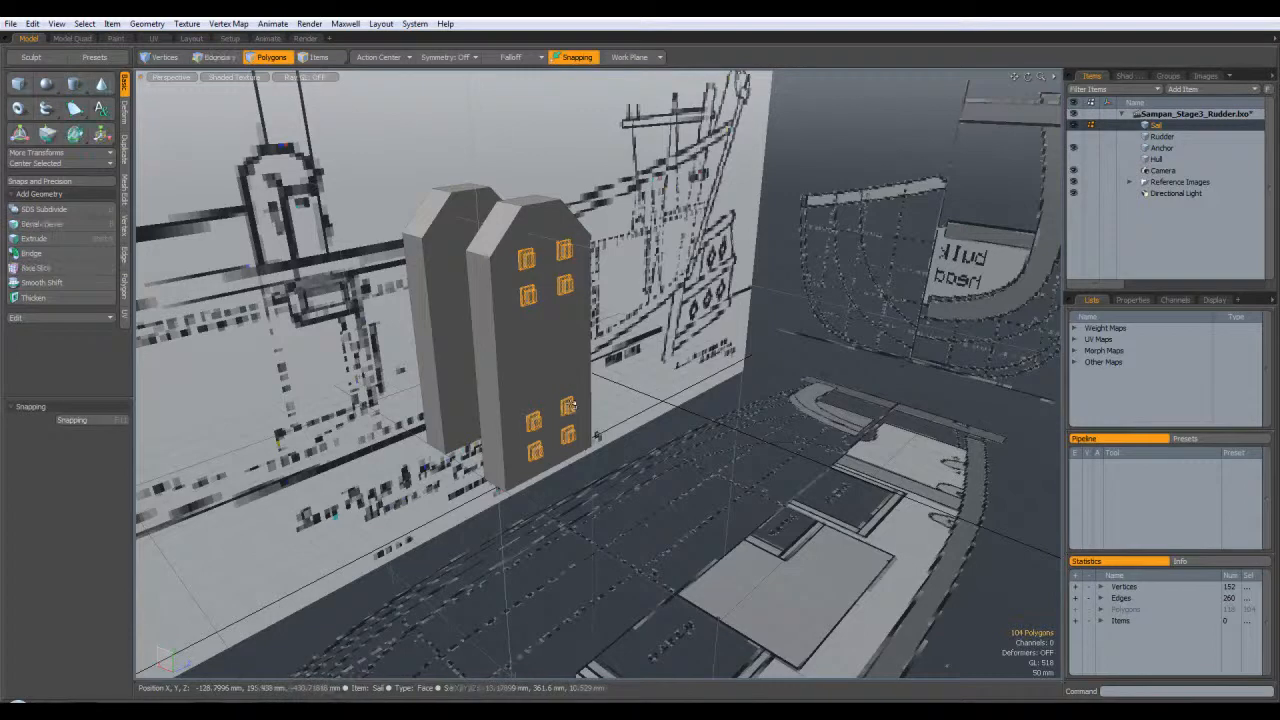
key("y")
Rotate the eight copied bolts about the Y axis so they face the opposite direction
key("KP_1")
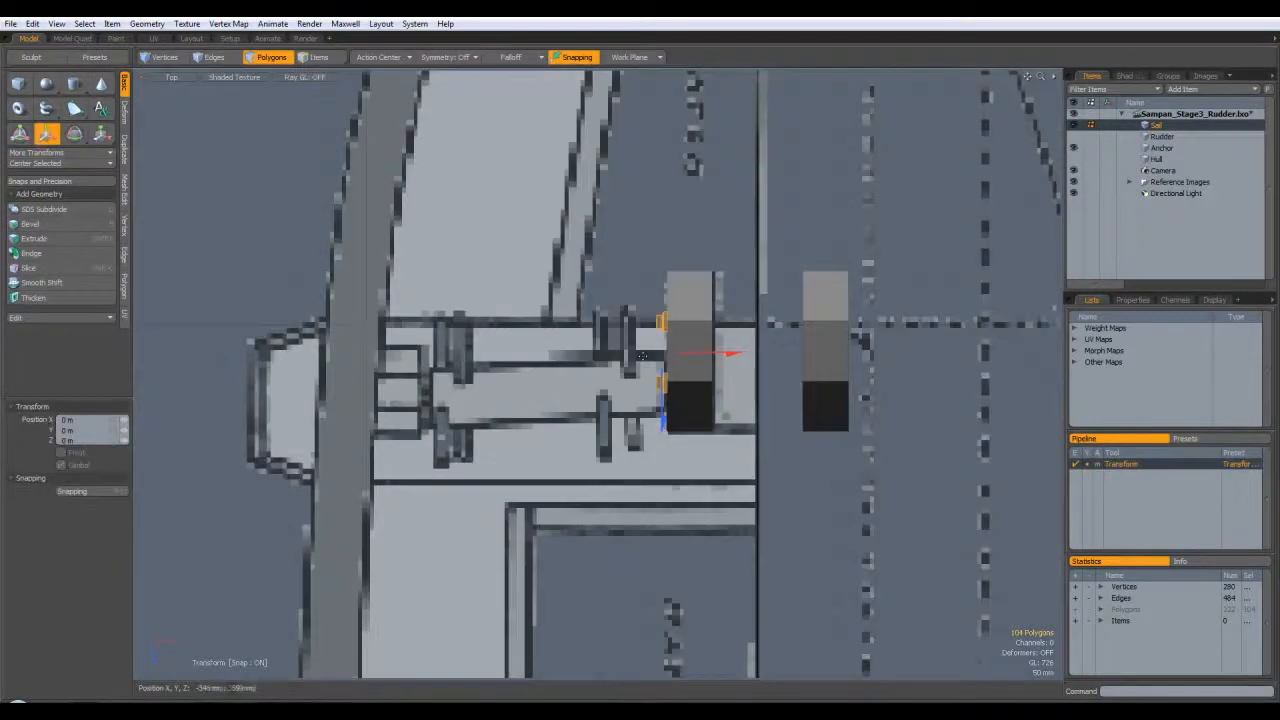
left_click_drag(780, 500, 504, 454, "alt+shift")
key("e")
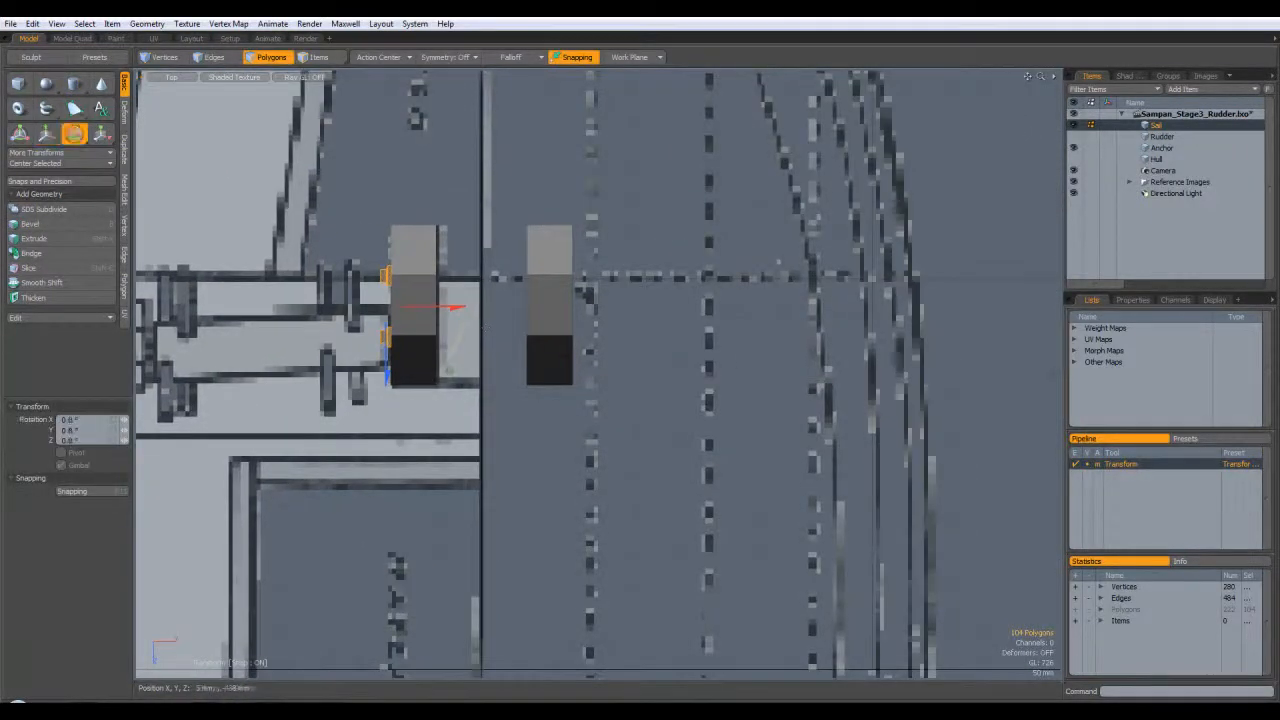
left_click_drag(466, 290, 378, 386)
left_click(101, 430)
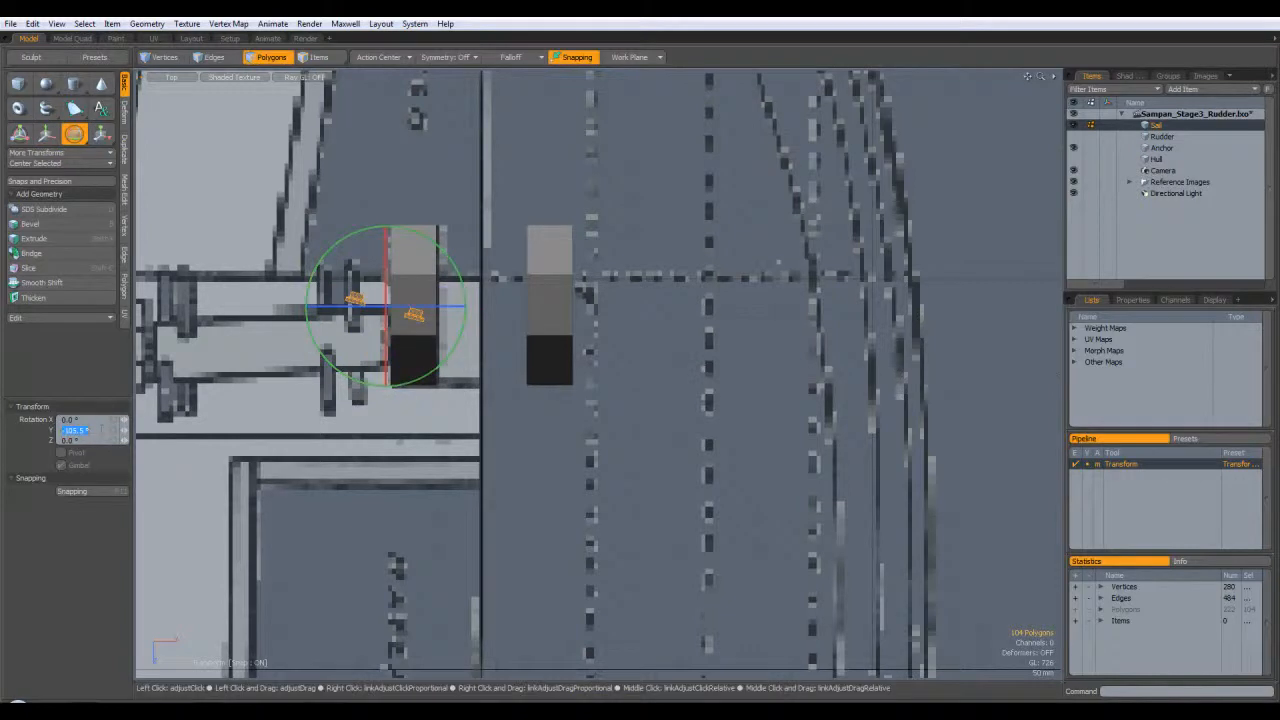
Move the rotated bolts 245 mm along X so they sit against the second post's outer face
key("w")
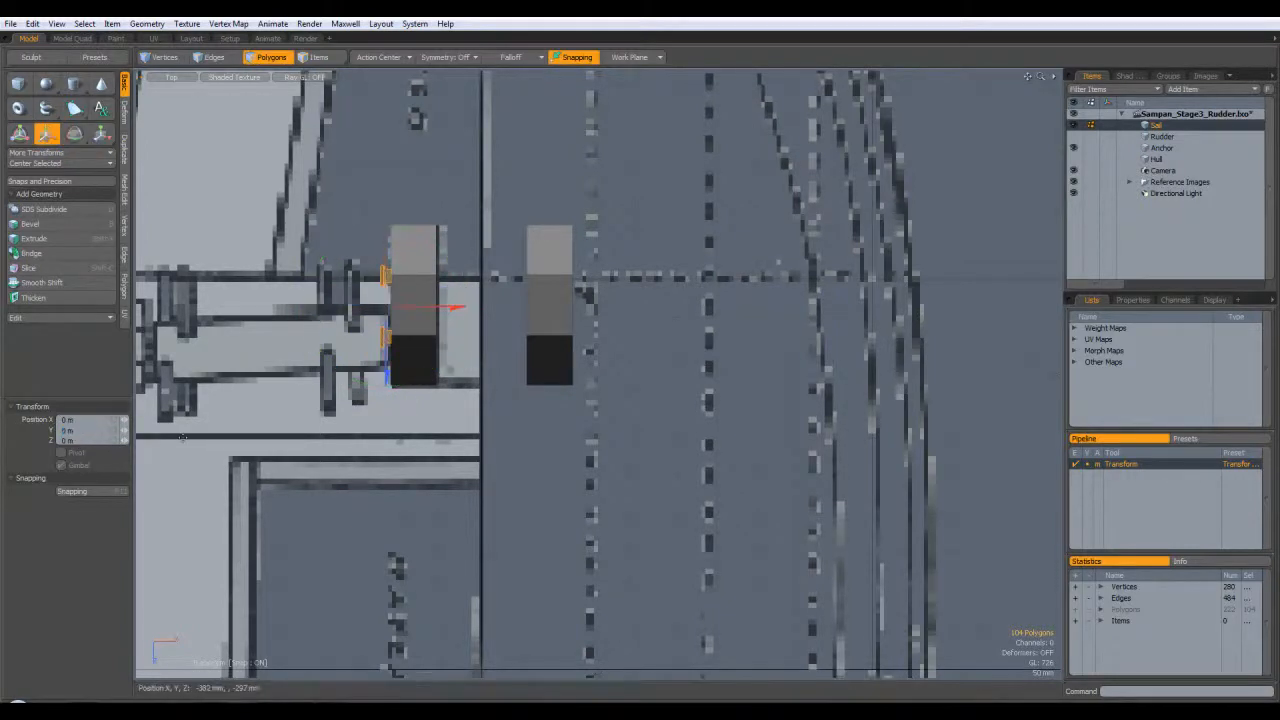
left_click_drag(452, 370, 642, 370)
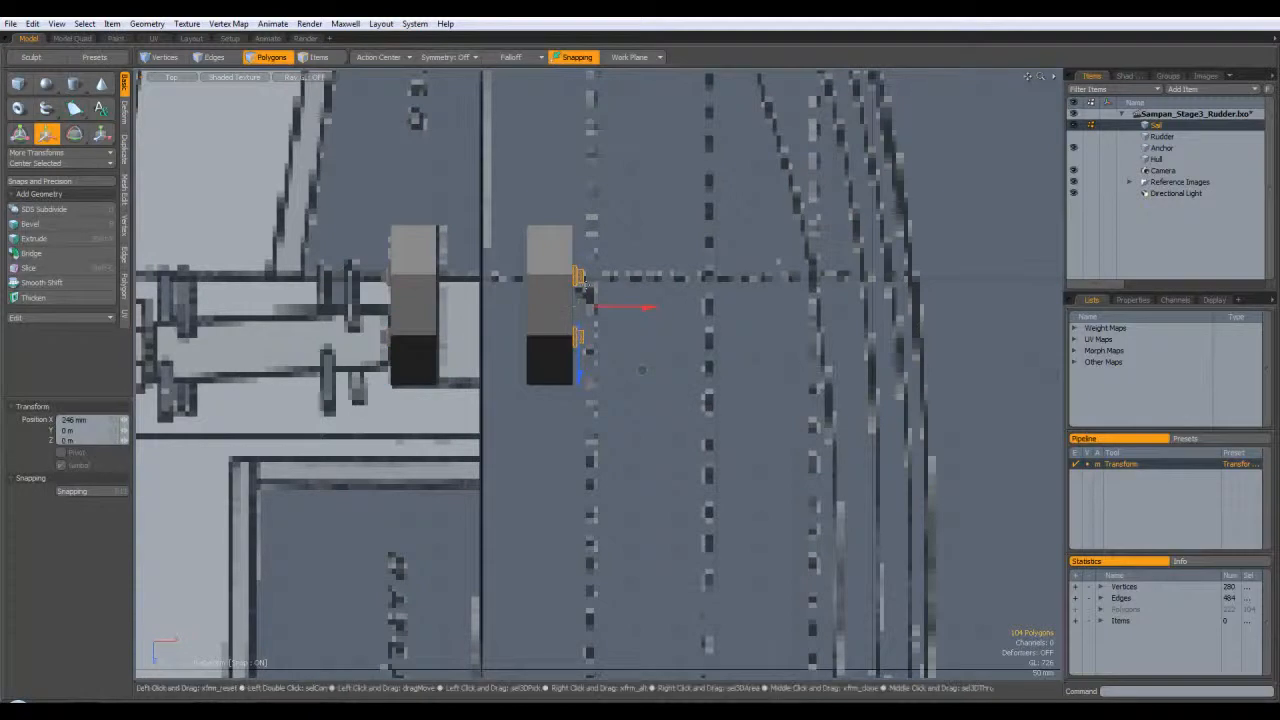
scroll(588, 290, "up", 5)
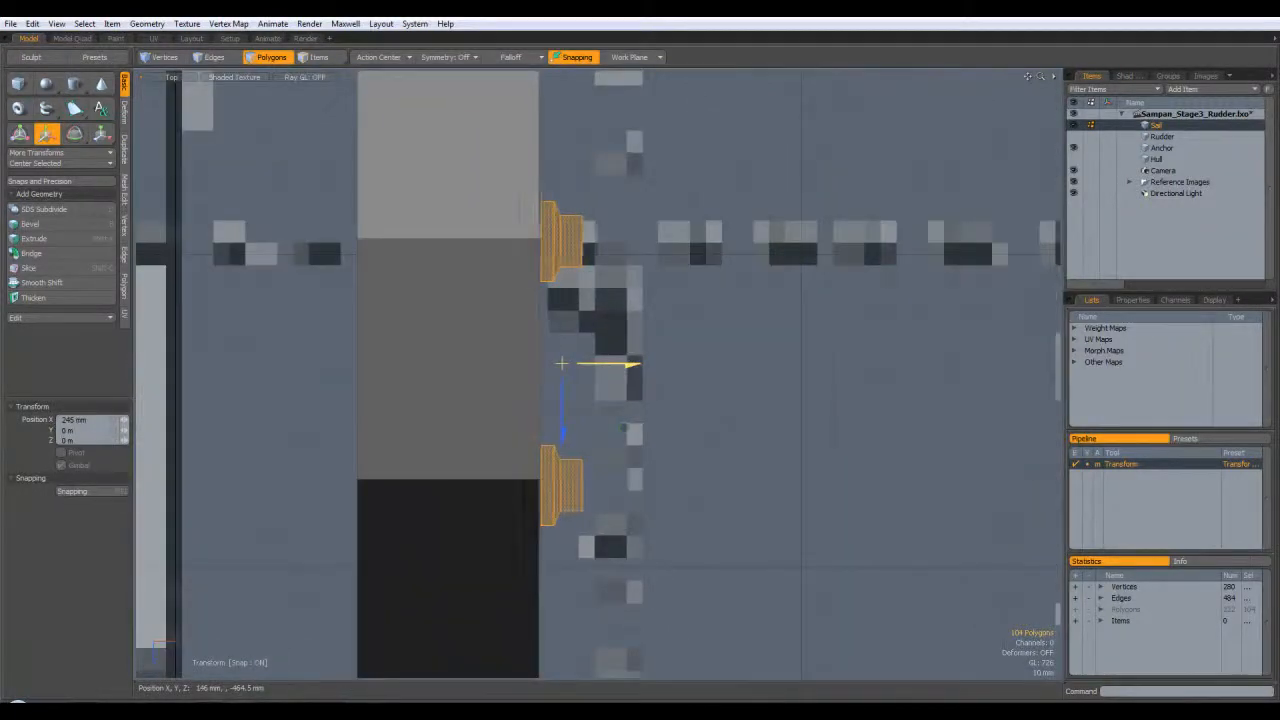
key("space")
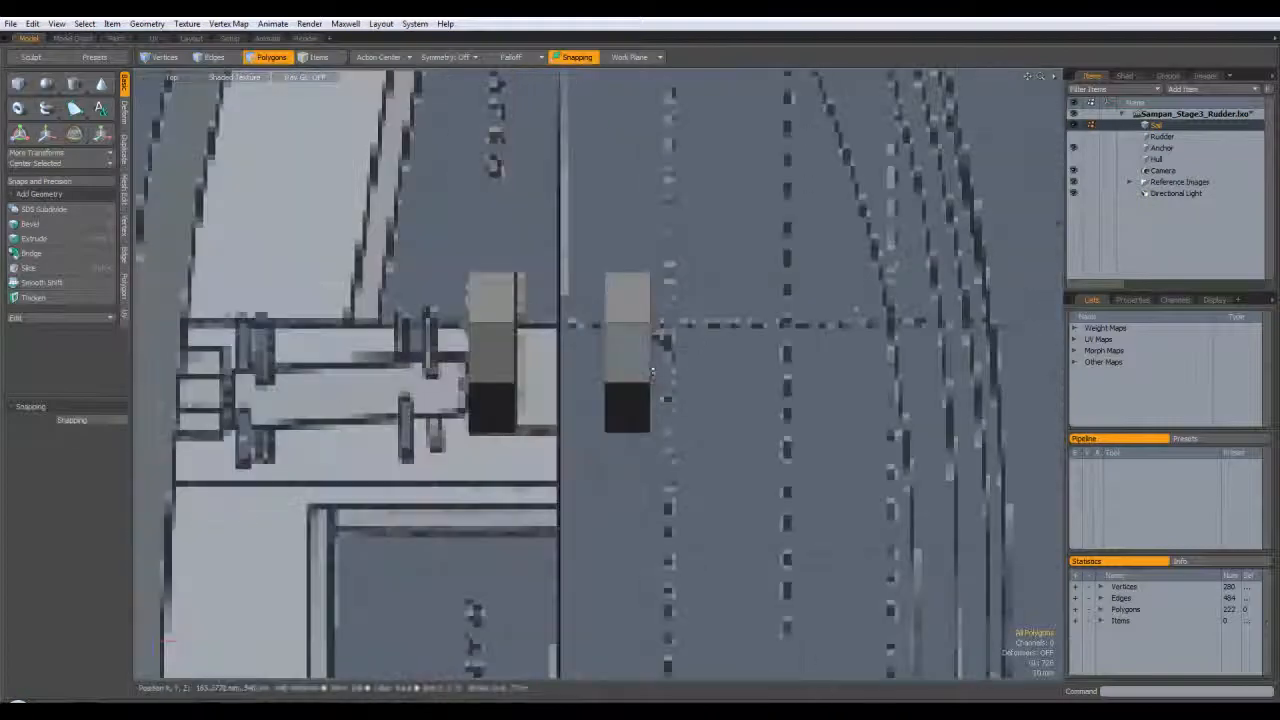
Inspect the bolt placement on both posts from the side, in perspective and from the top
key("ctrl+space")
left_click(735, 333)
key("ctrl+space")
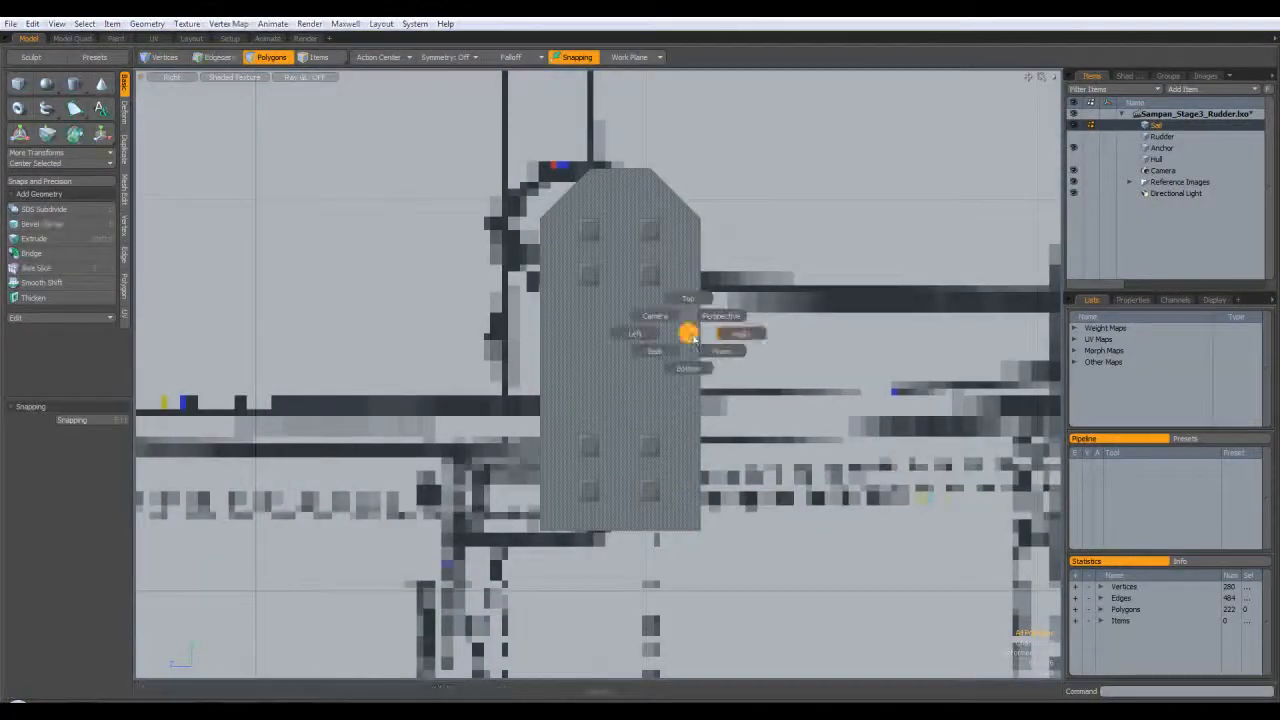
left_click(722, 317)
left_click_drag(722, 317, 786, 372, "alt")
scroll(803, 315, "down", 4)
key("ctrl+space")
left_click(786, 363)
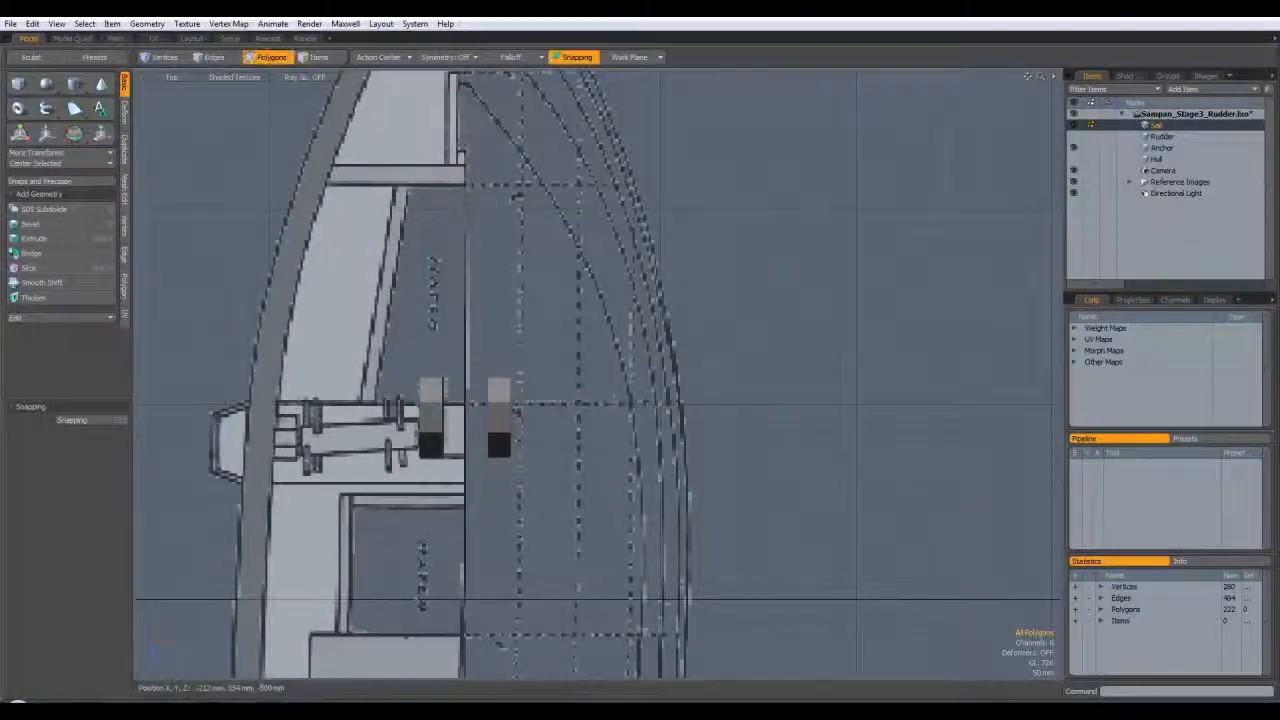
Draw a flat cube base about 78 by 116 mm at the hull's inner edge, in line with the mast support
left_click_drag(458, 461, 491, 371, "alt+shift")
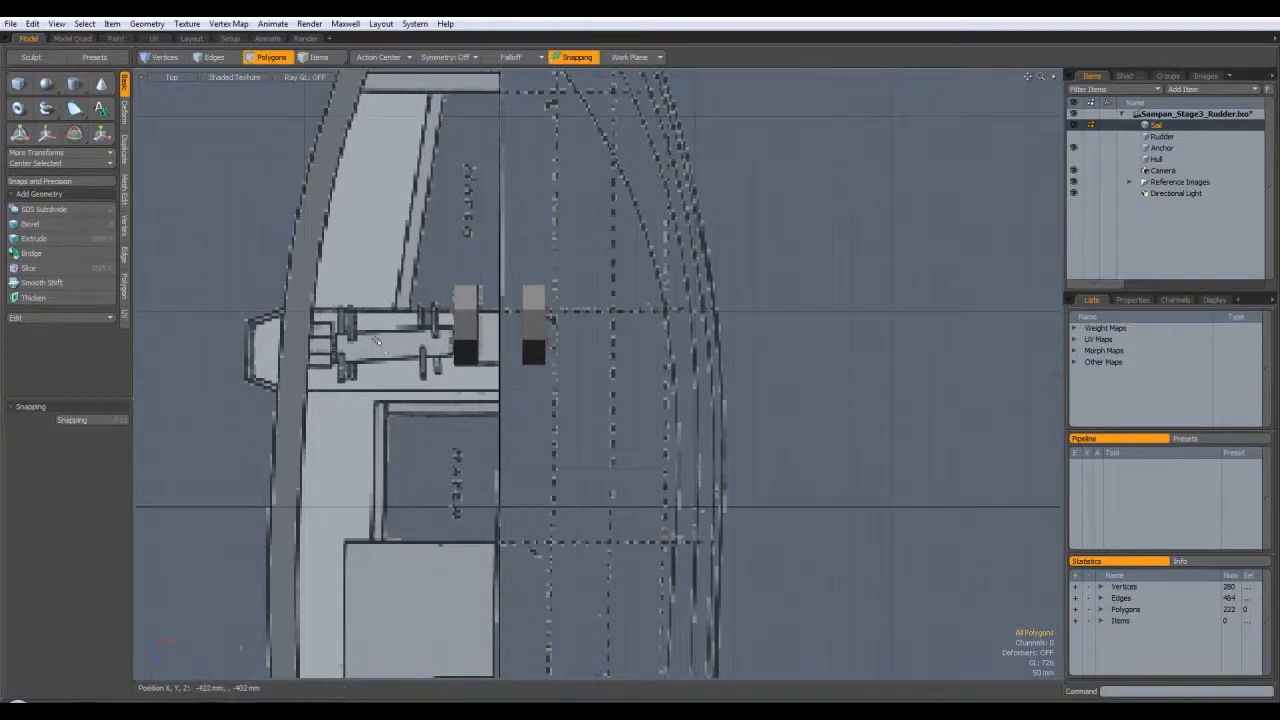
left_click_drag(387, 378, 437, 307, "alt+shift")
left_click_drag(454, 203, 486, 231, "alt+shift")
left_click(19, 84)
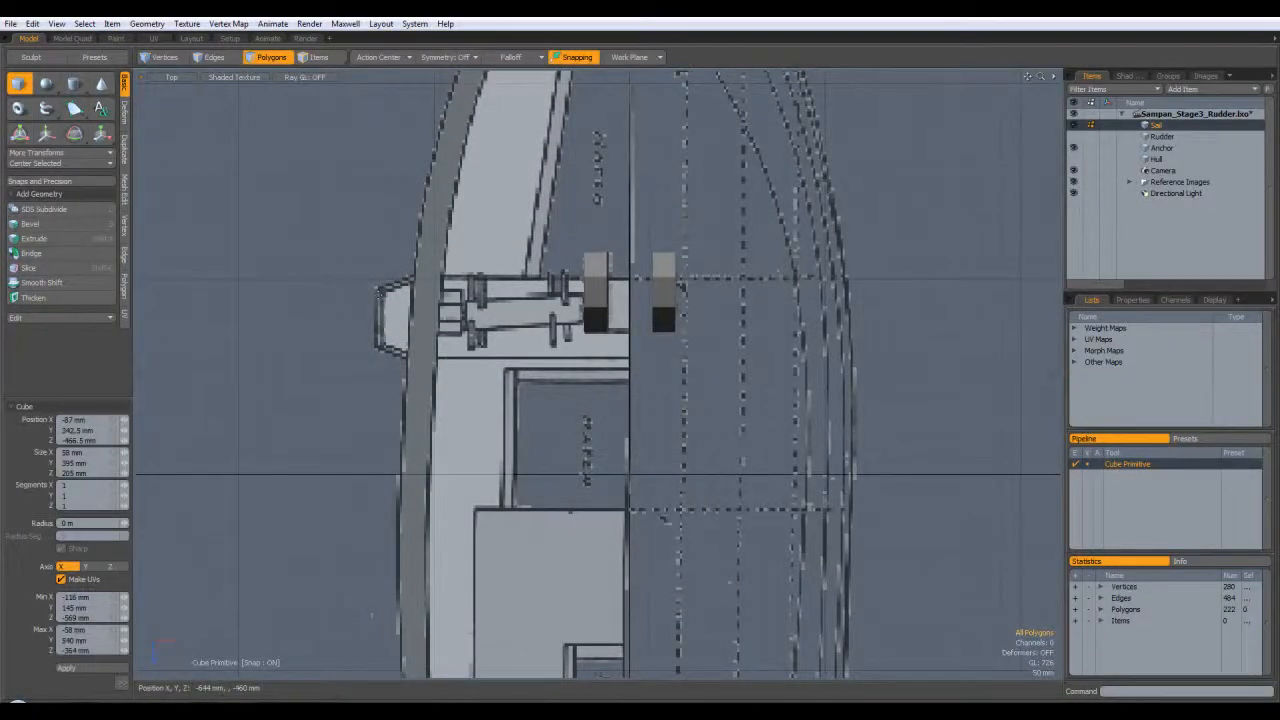
left_click_drag(463, 292, 435, 338)
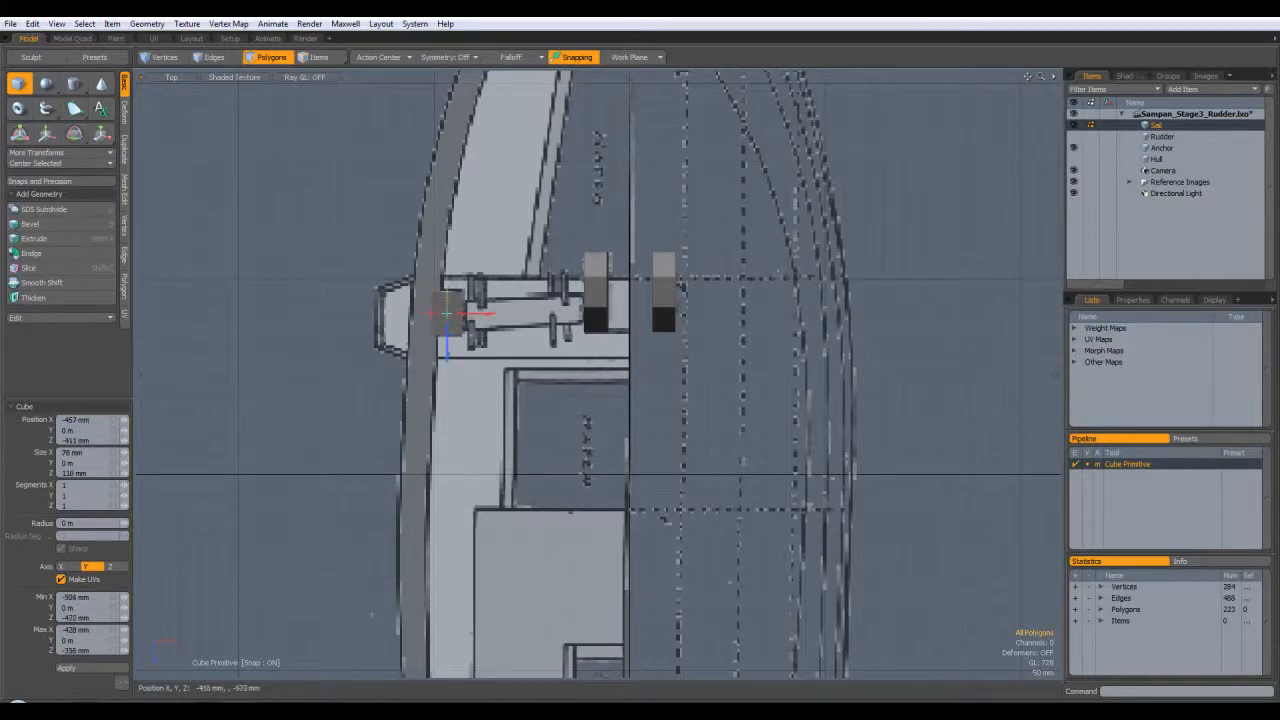
Pull the new cube up to a height of 146 mm and finish the primitive
key("ctrl+space")
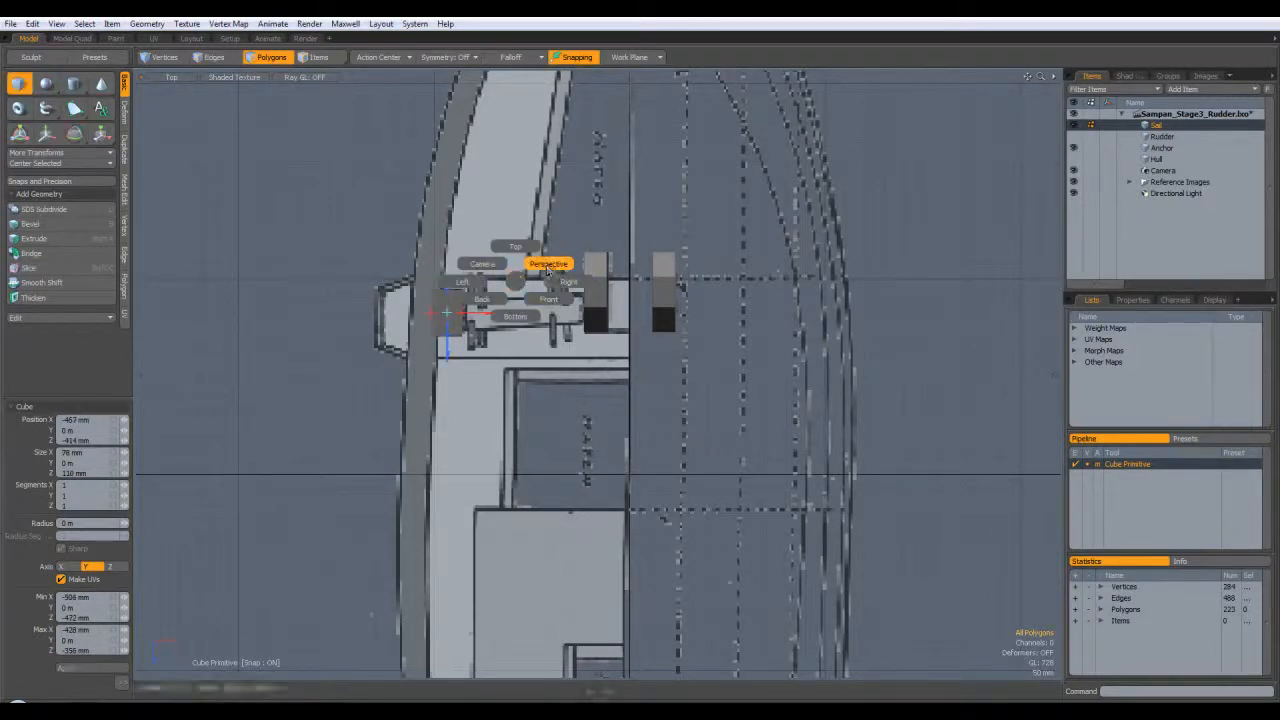
left_click(549, 265)
left_click_drag(575, 300, 651, 319, "alt")
left_click_drag(704, 459, 935, 495)
left_click_drag(392, 643, 730, 457, "alt")
left_click_drag(500, 414, 487, 387, "alt")
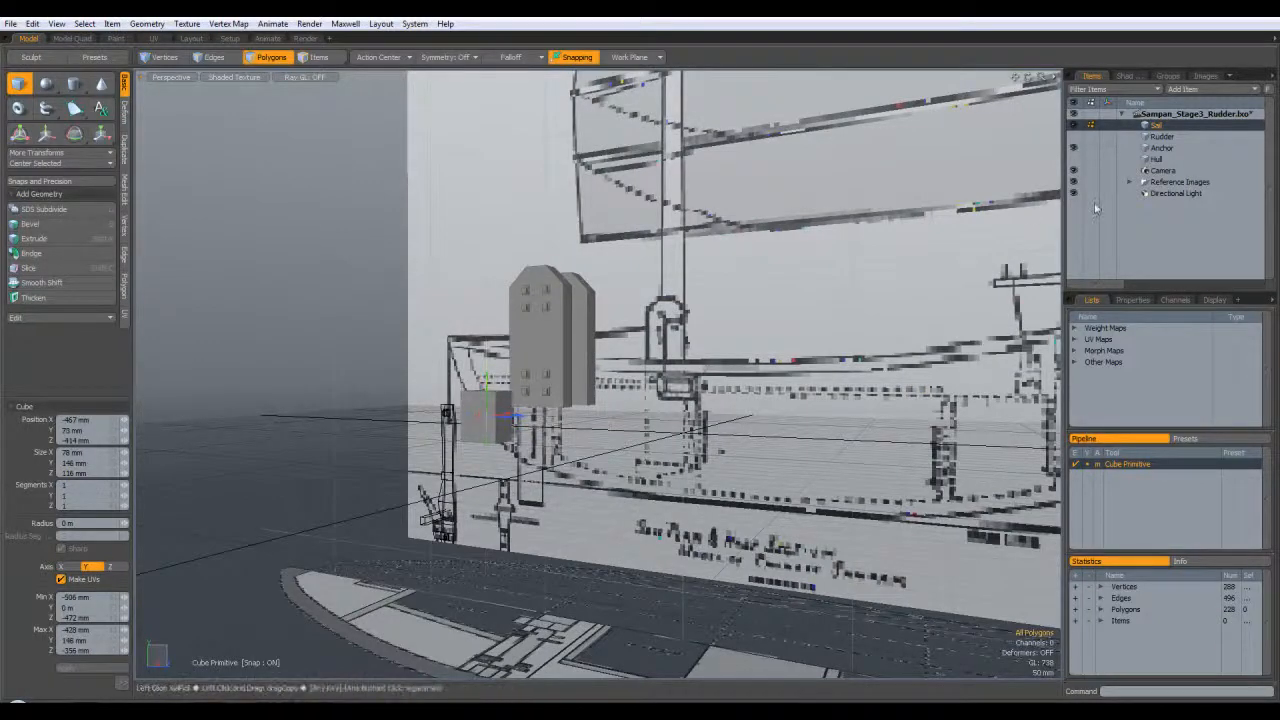
key("q")
Show the Hull mesh and select it together with the Sail mesh
left_click(1153, 159)
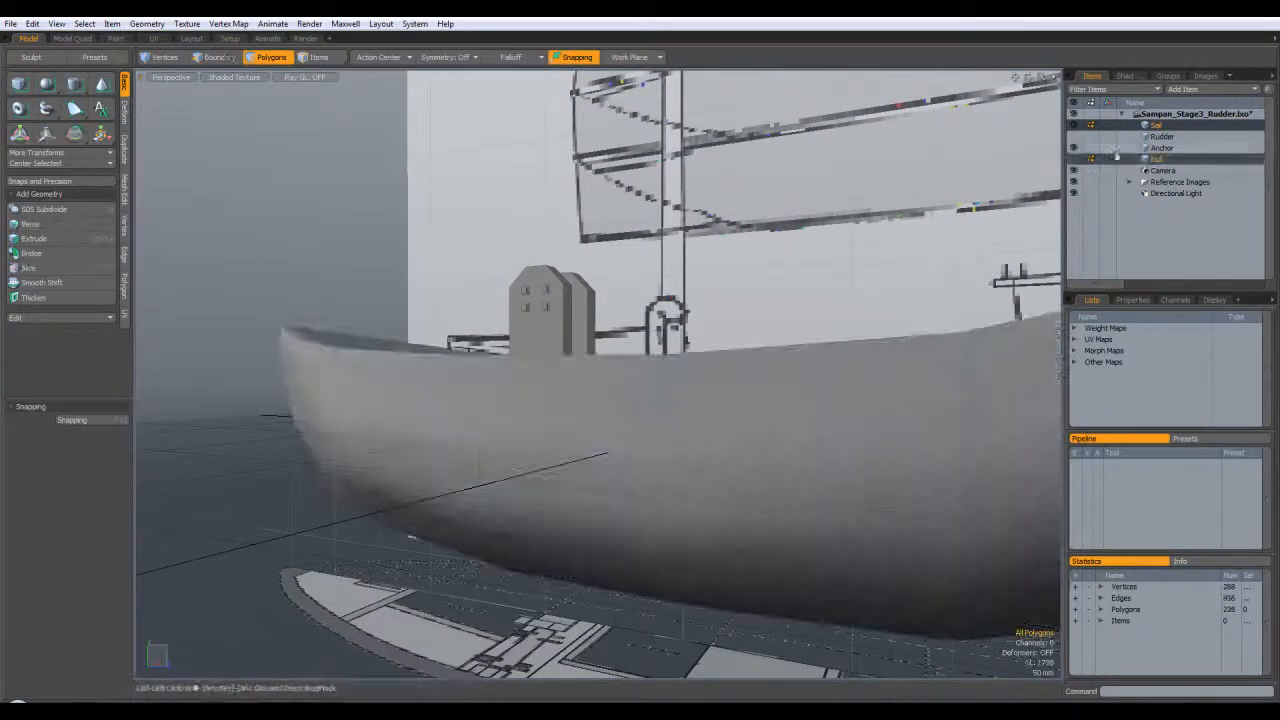
left_click(1160, 126)
left_click(1156, 160, "ctrl")
Select the new box beside the hull's side wall and raise it 58 mm along Y
left_click_drag(785, 285, 650, 400, "alt")
key("3")
left_click(514, 342)
key("w")
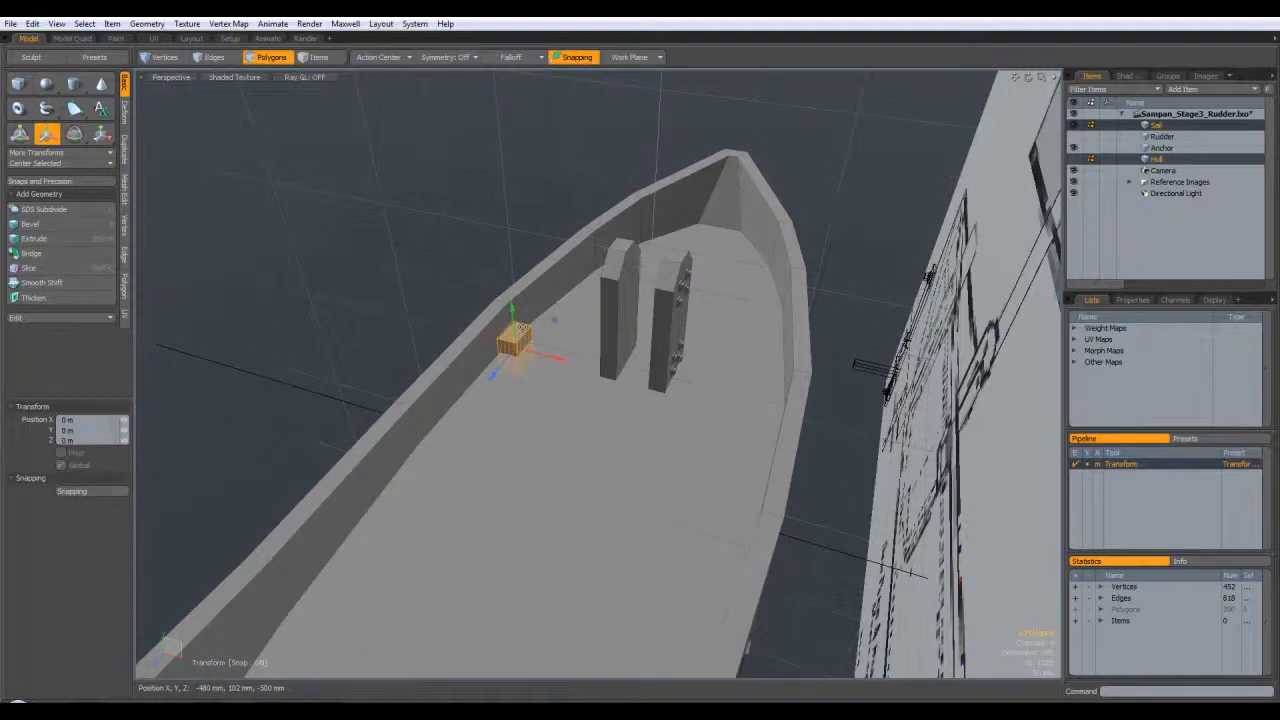
left_click_drag(512, 300, 505, 340, "alt")
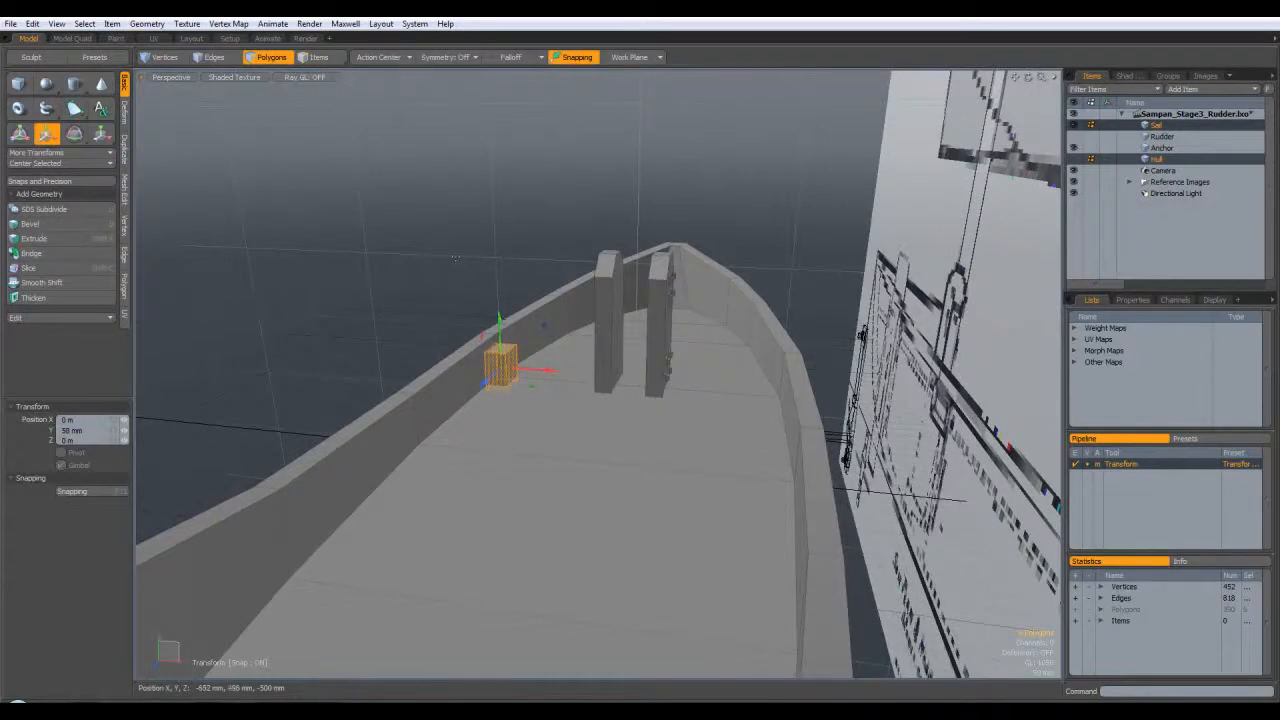
Reselect the block beside the hull's side wall, fine-tune its height along Y, and clear the selection
key("q")
key("Escape")
mouse_move(541, 340)
left_mouse_down("alt")
mouse_move(545, 262)
mouse_move(534, 340)
left_mouse_up("alt")
double_click(508, 366)
key("w")
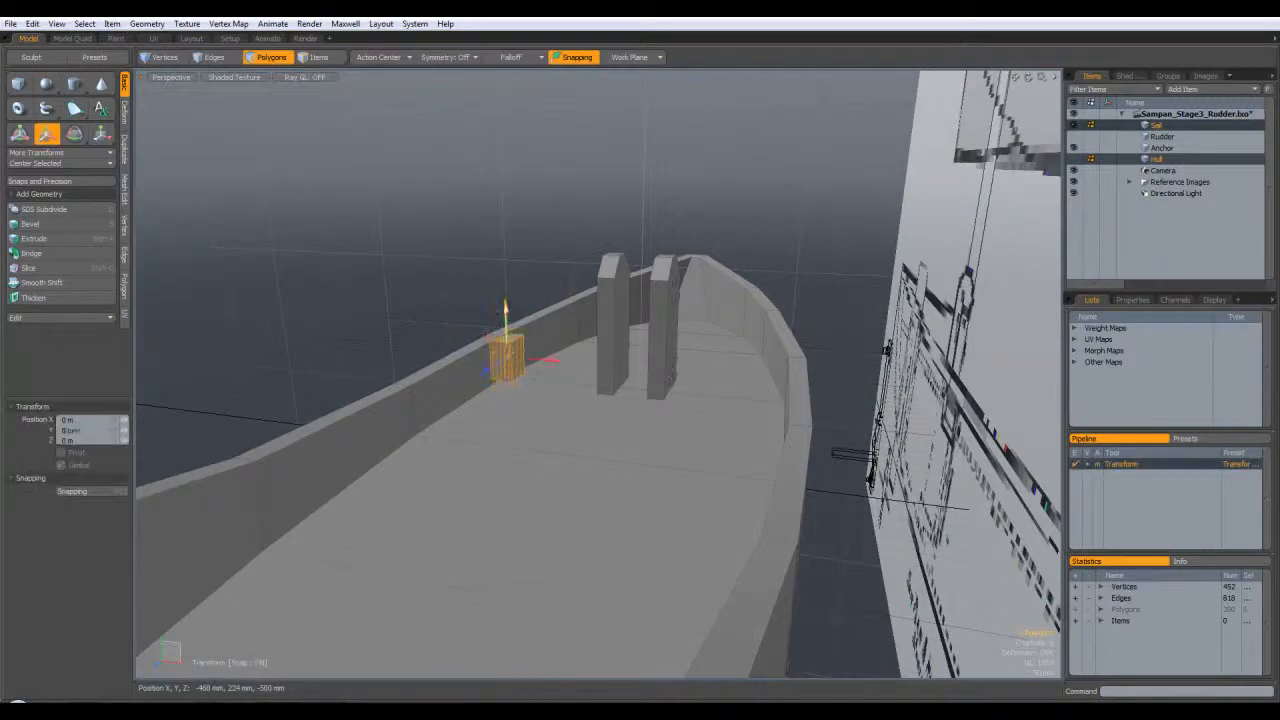
key("q")
key("Escape")
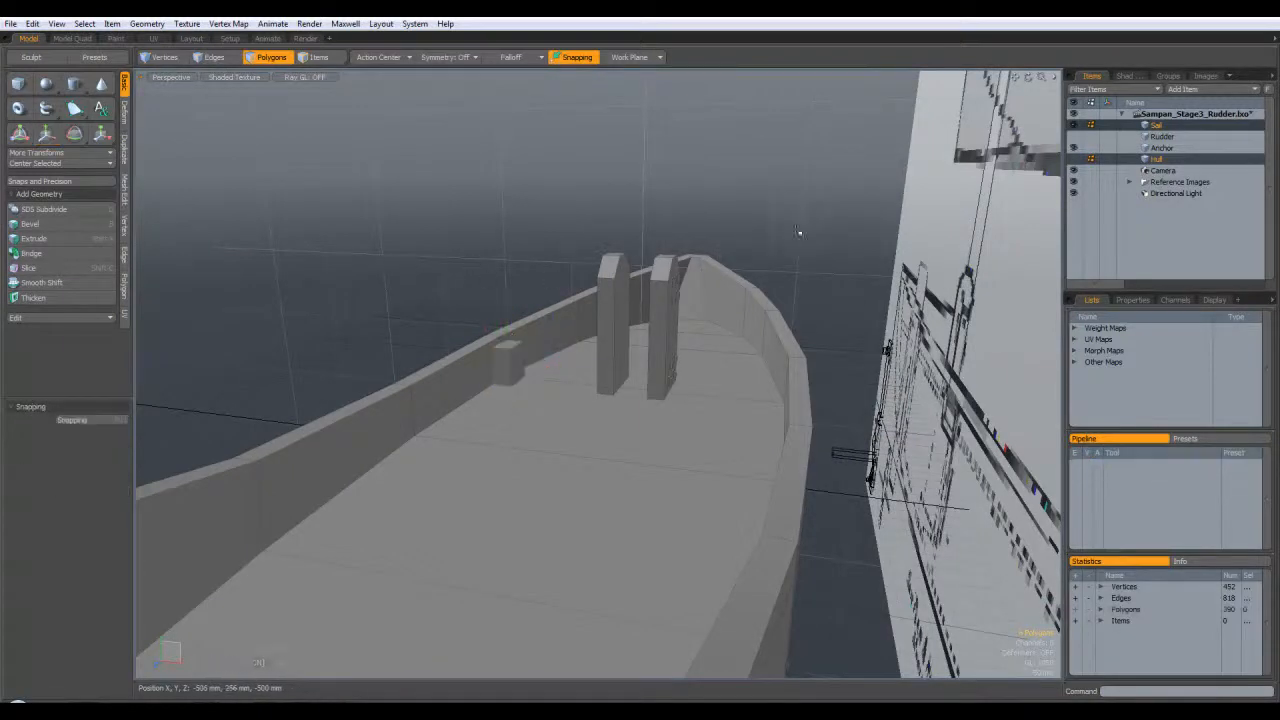
Isolate the Sail mesh from the hull and remove the block's bottom face
left_click(1158, 127)
left_click_drag(700, 340, 530, 300, "alt")
left_click(513, 337)
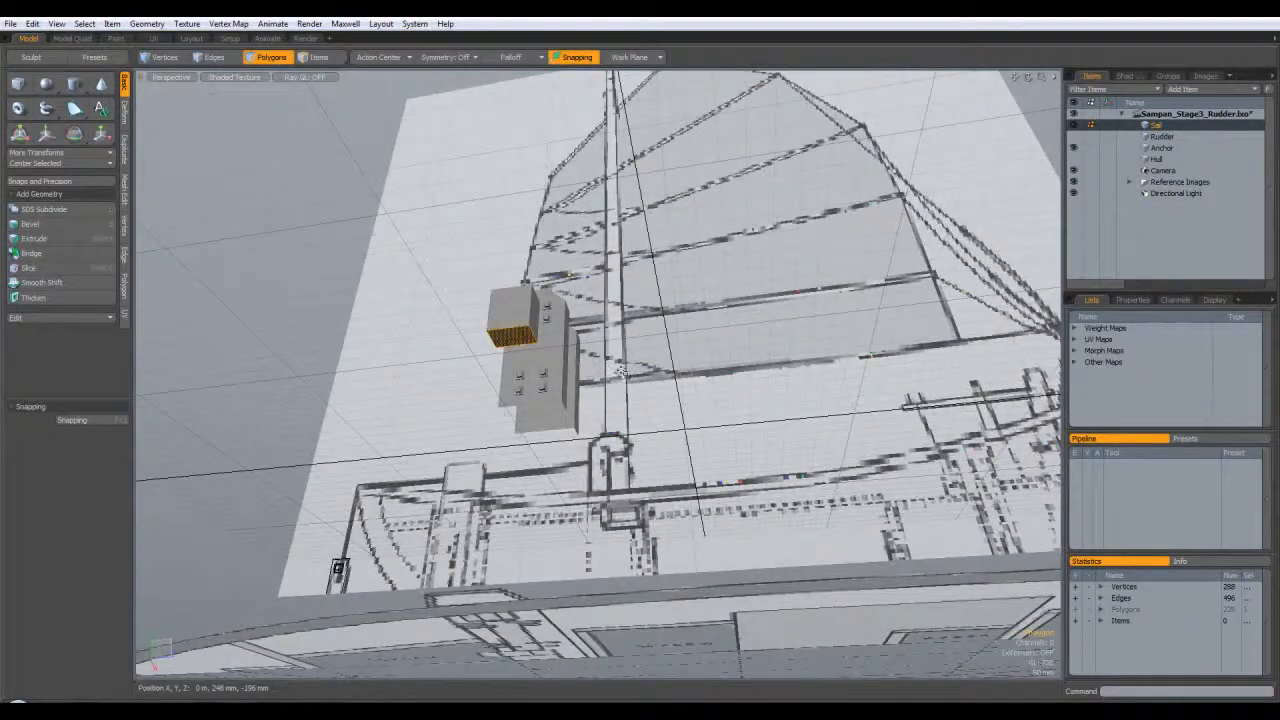
left_click_drag(607, 354, 480, 362, "alt")
Examine the top, front and side reference drawings around the mast posts and the block for the connecting beam's shape and height
key("KP_1")
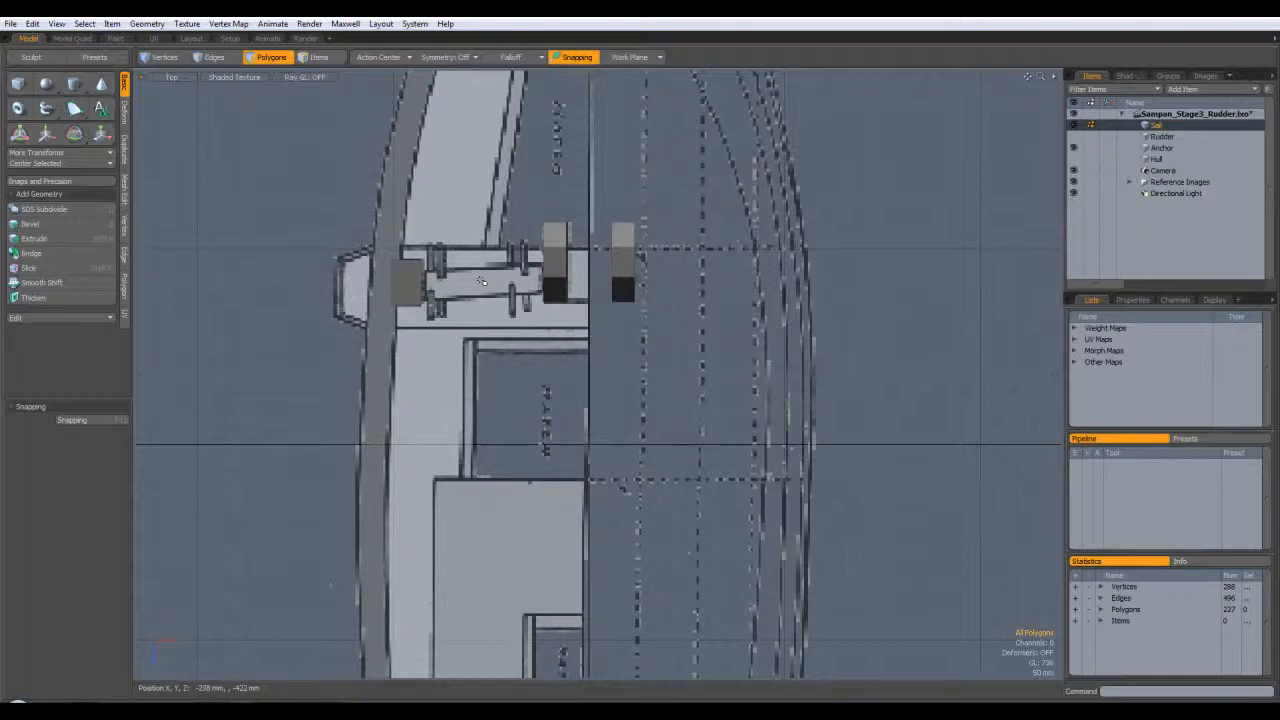
key("ctrl+space")
left_click(531, 260)
left_click_drag(600, 312, 708, 353, "alt")
key("3")
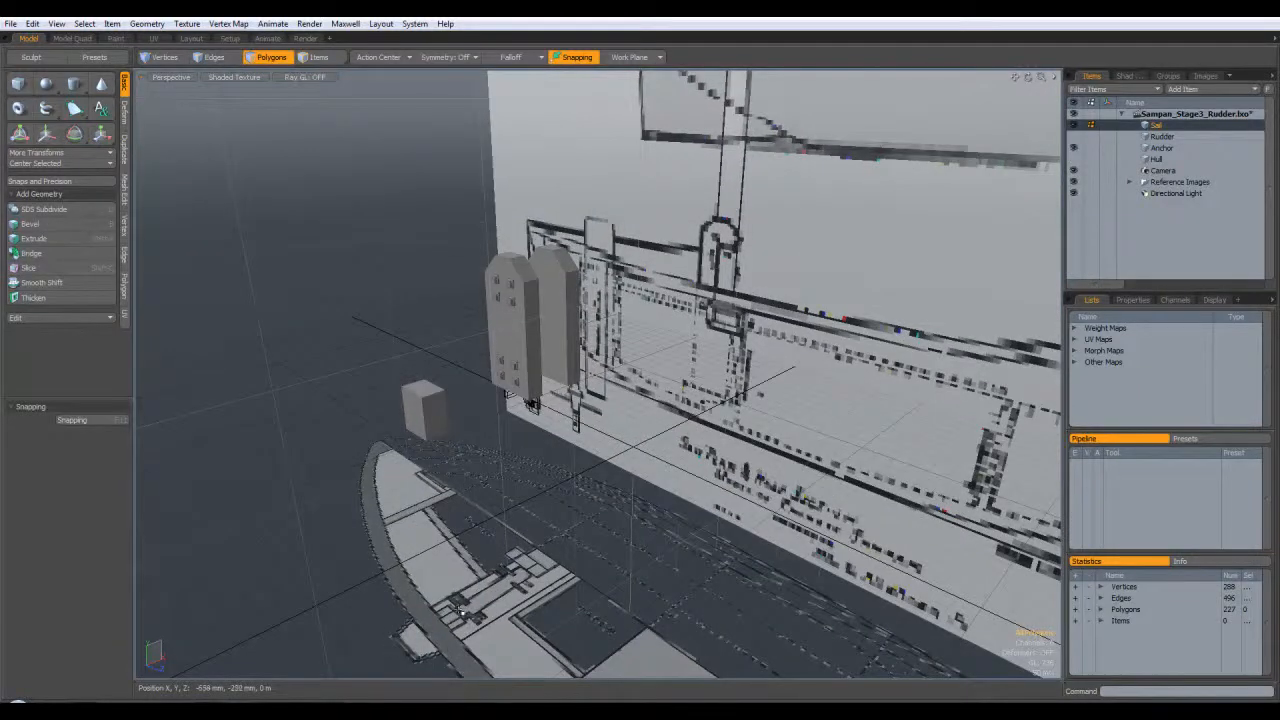
left_click_drag(472, 600, 566, 530, "alt")
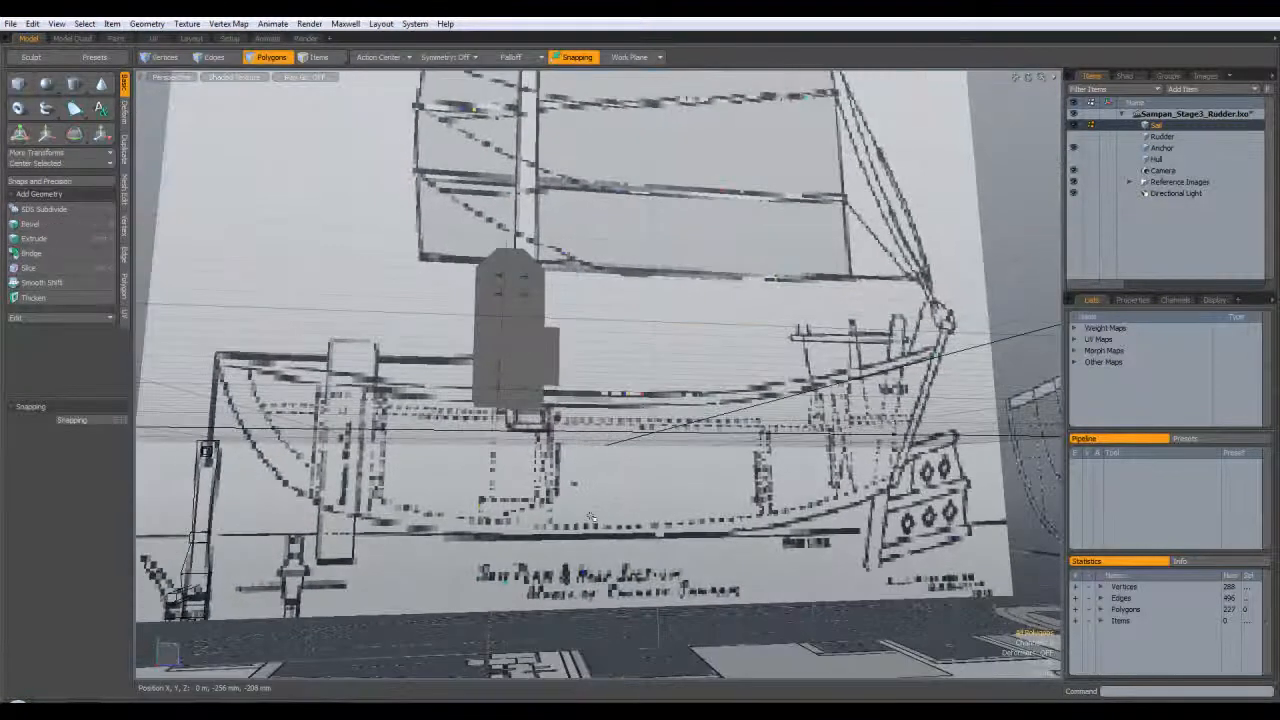
key("ctrl+space")
left_click(590, 516)
key("KP_2")
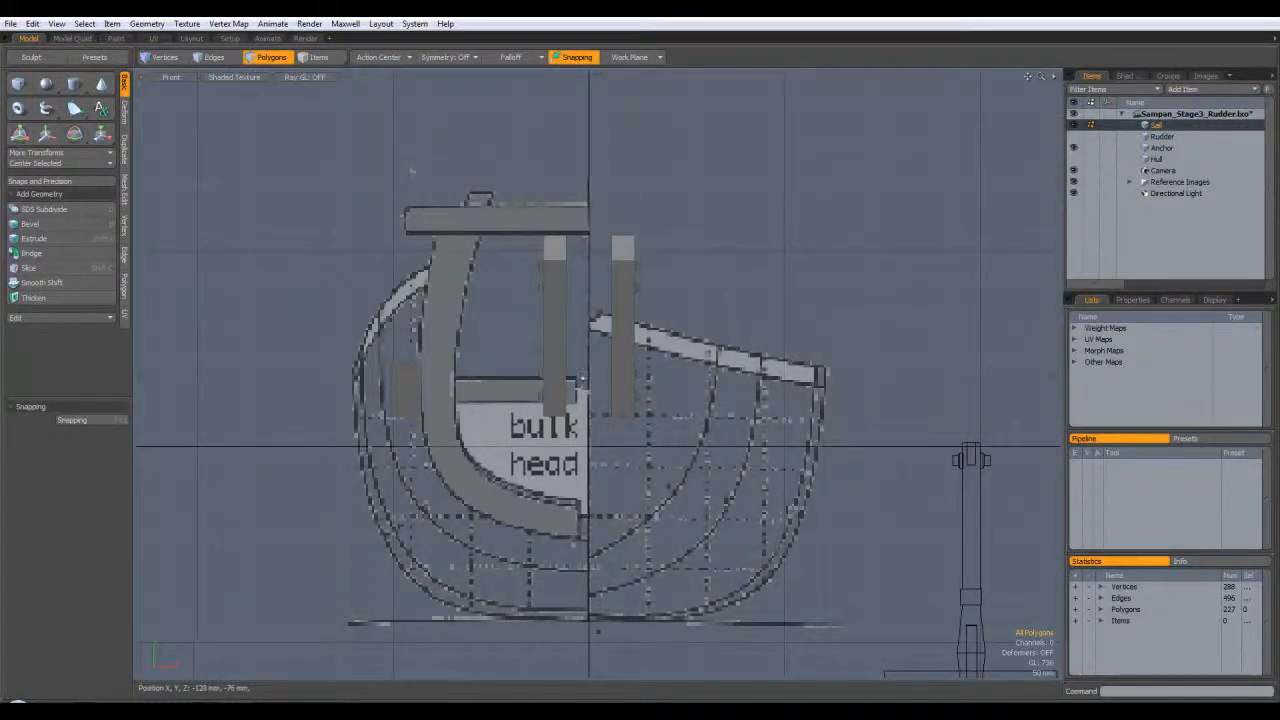
key("KP_3")
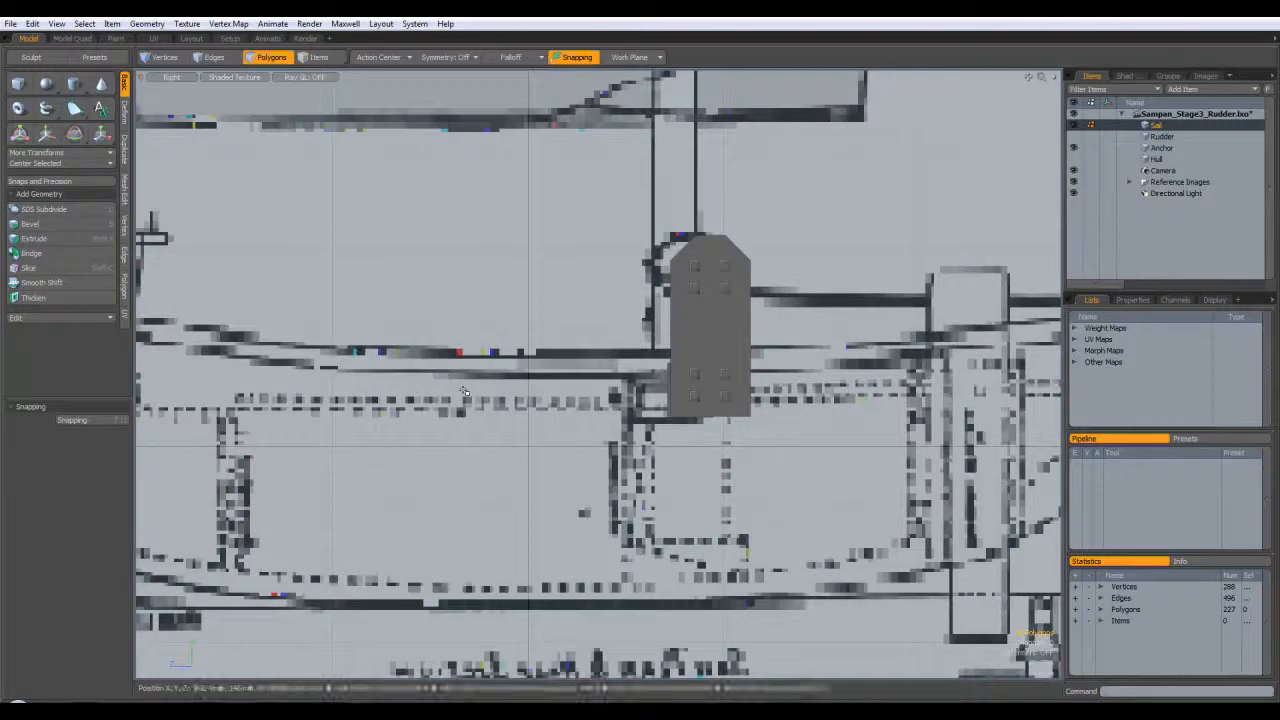
left_click_drag(670, 417, 858, 394, "alt")
left_click_drag(264, 595, 478, 603, "alt")
left_click_drag(858, 441, 440, 410, "alt")
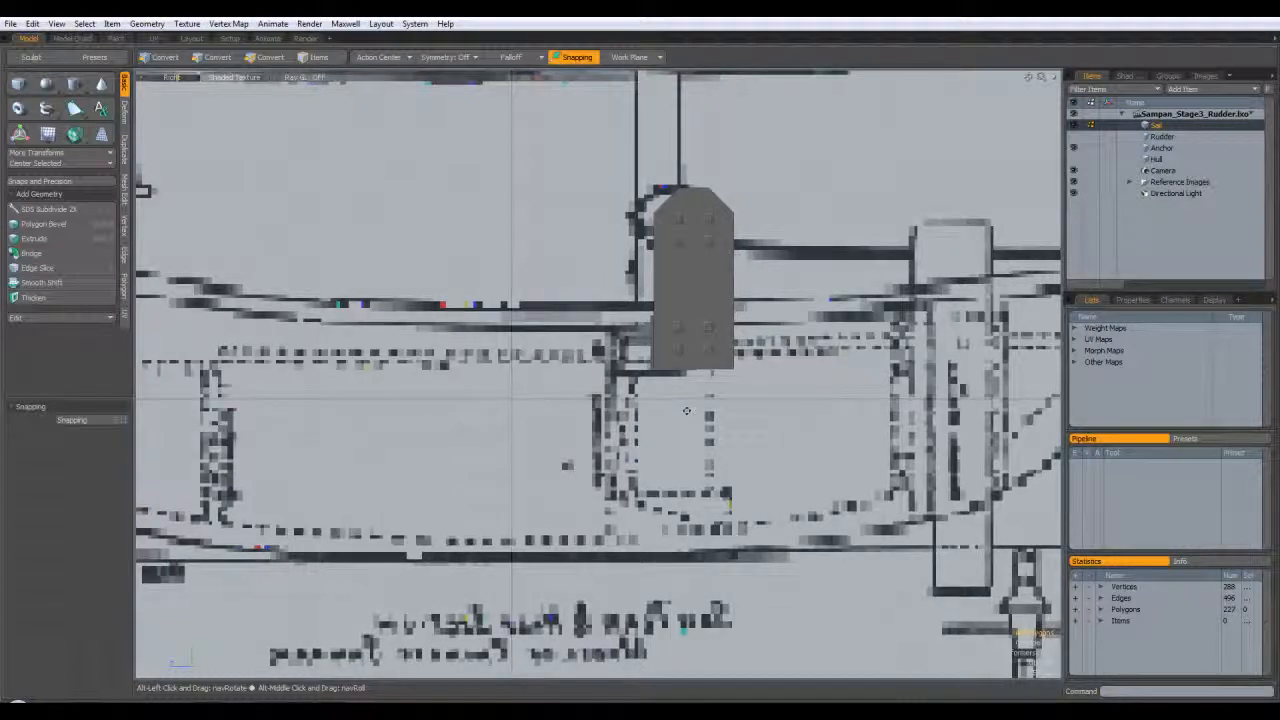
left_click_drag(685, 411, 683, 403, "alt")
key("3")
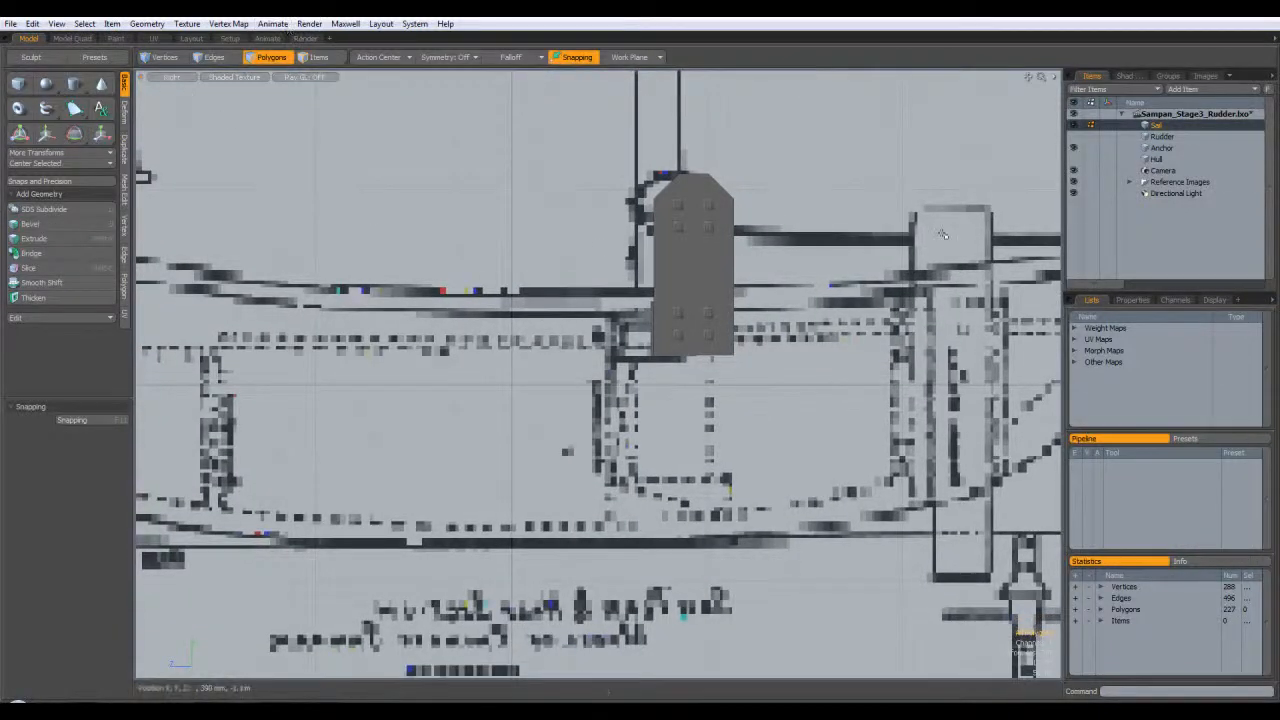
Hide the reference images and draw a flat X-axis cylinder about 96 by 92 mm over the block's side profile
left_click(1073, 181)
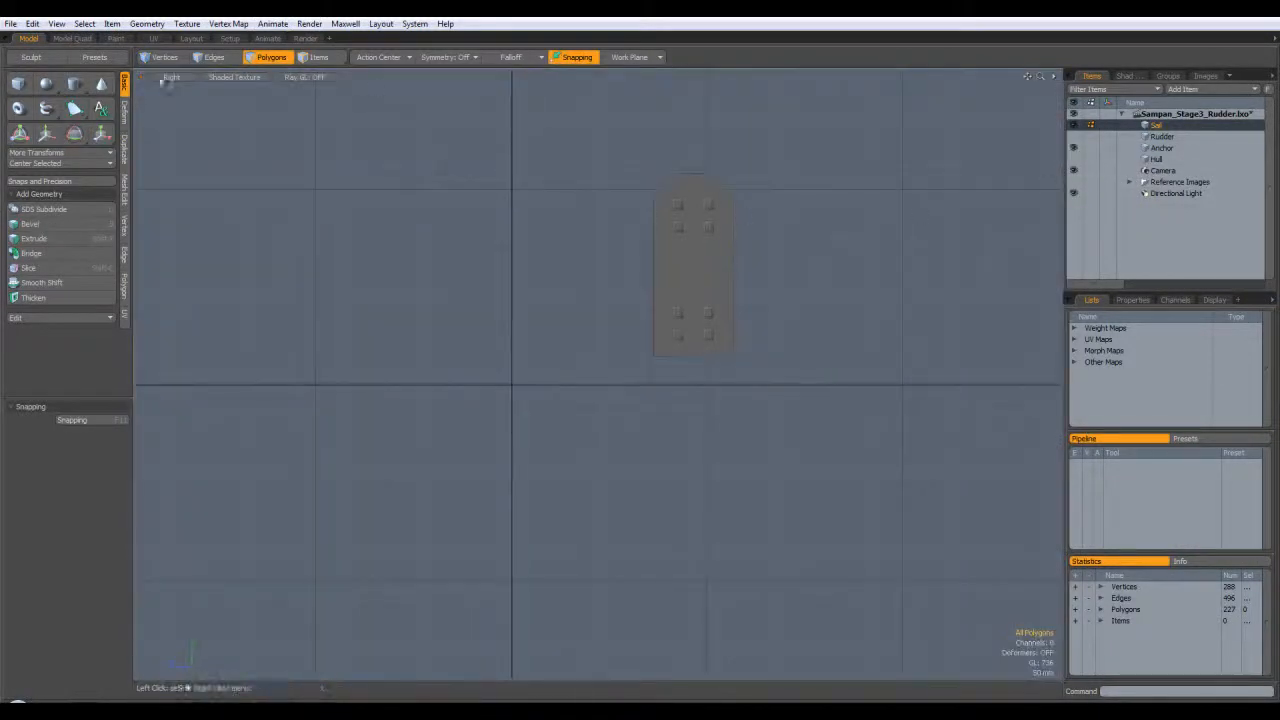
left_click(153, 78)
left_click(150, 86)
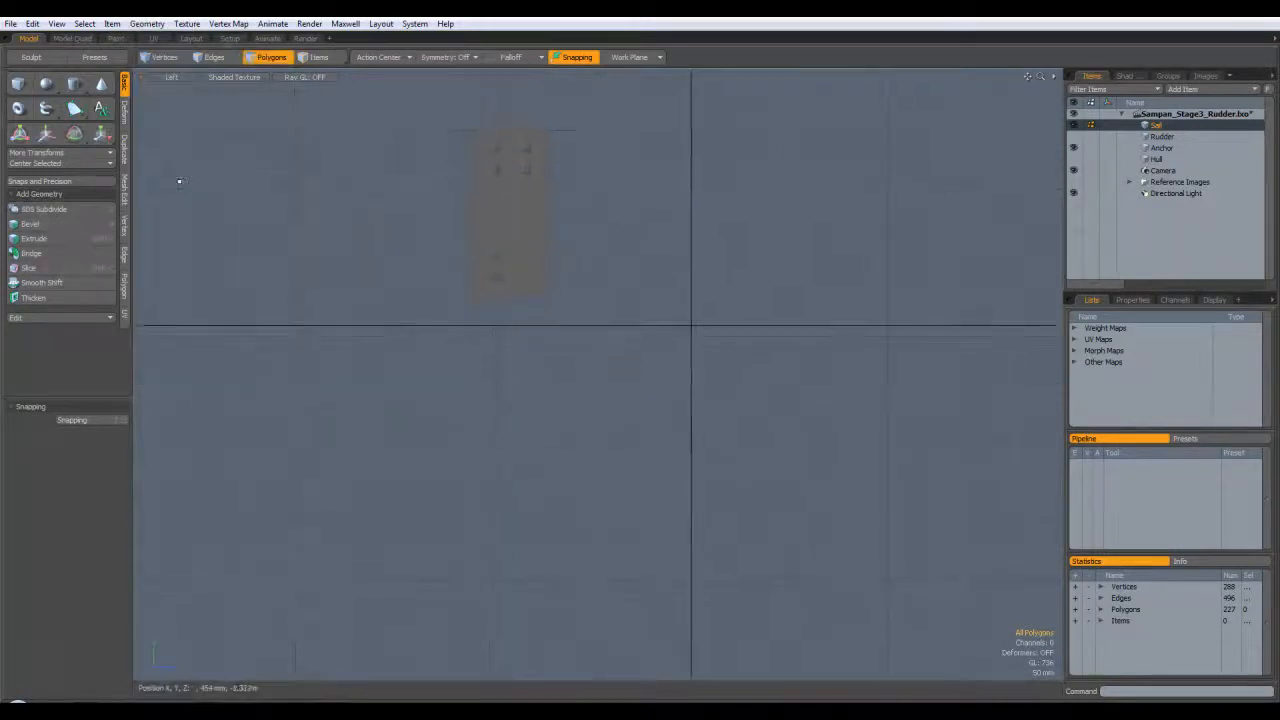
left_click(75, 84)
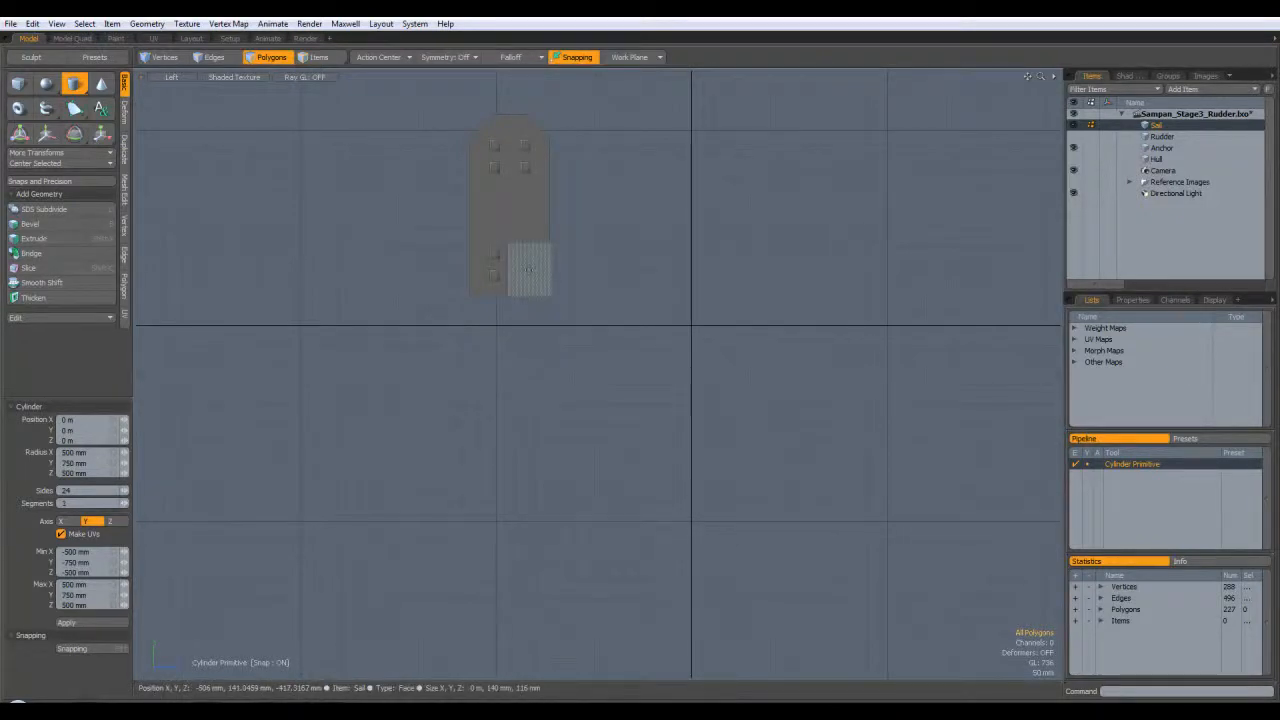
left_click_drag(529, 268, 545, 282)
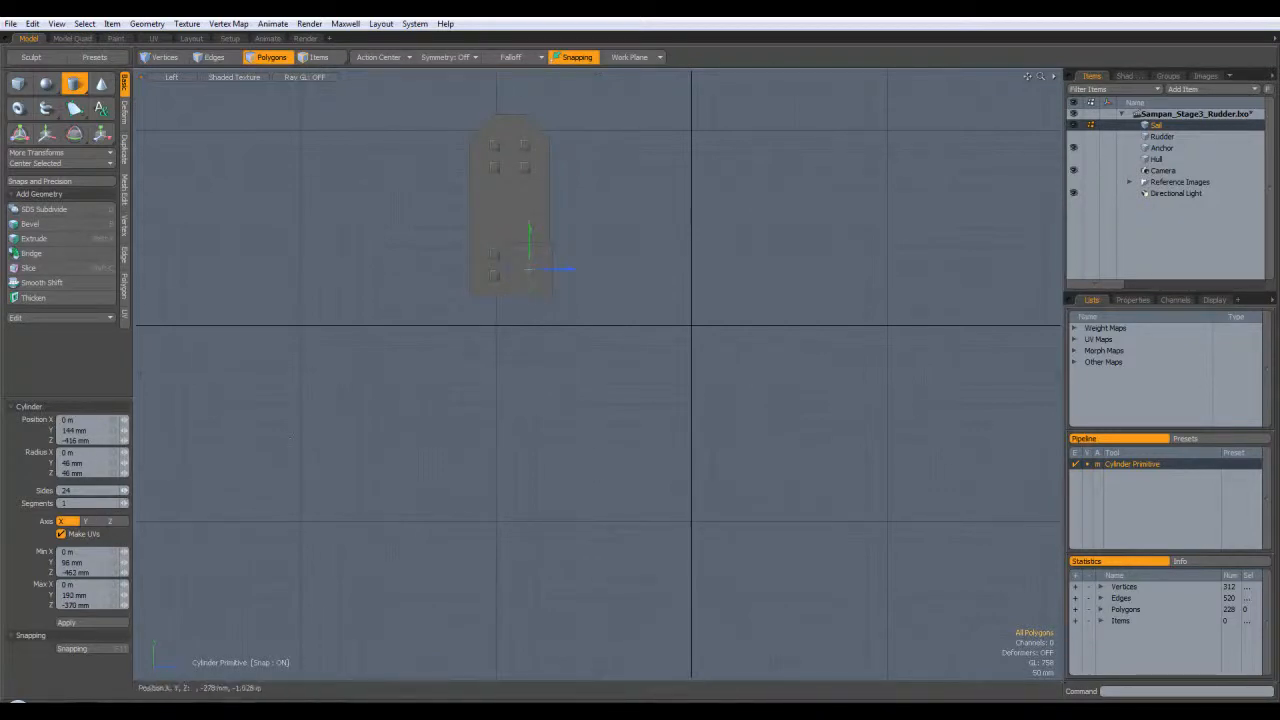
Position the flat cylinder between the block and the near post, pull it about 122 mm long along X, and set 8 sides
key("ctrl+space")
left_click(421, 373)
left_click_drag(728, 208, 552, 294, "alt")
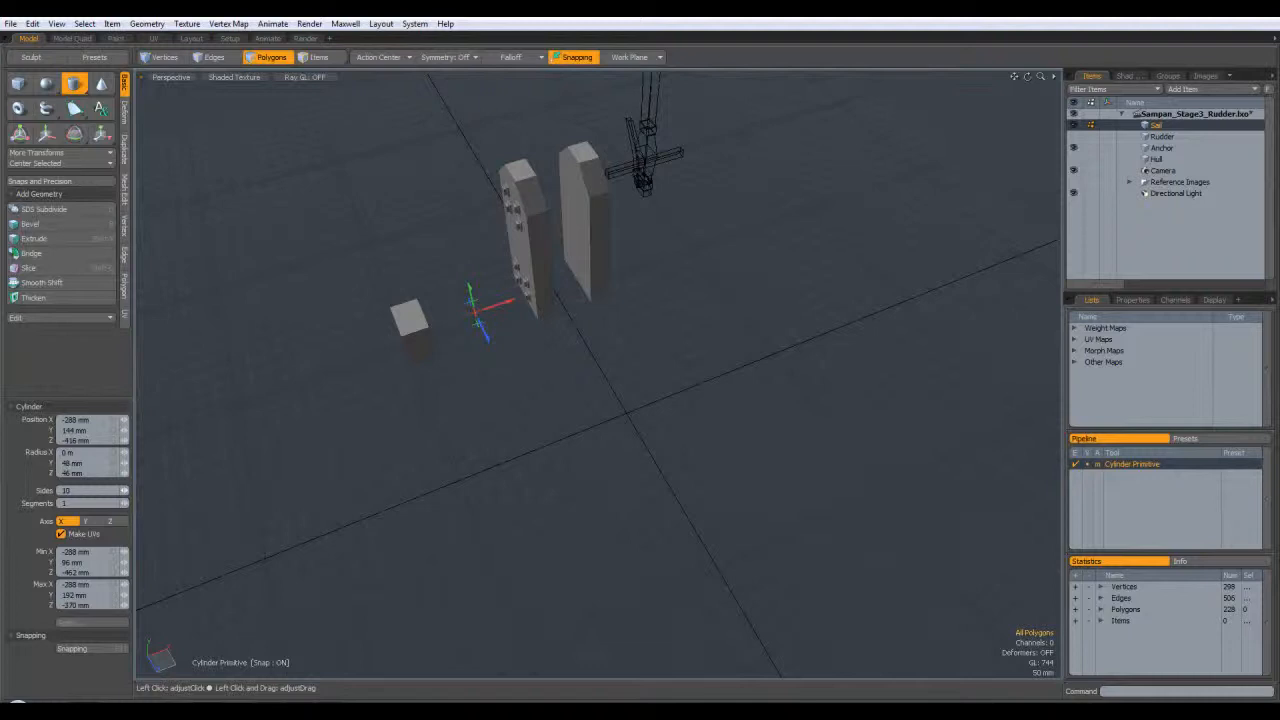
left_click_drag(360, 400, 421, 430, "alt")
key("3")
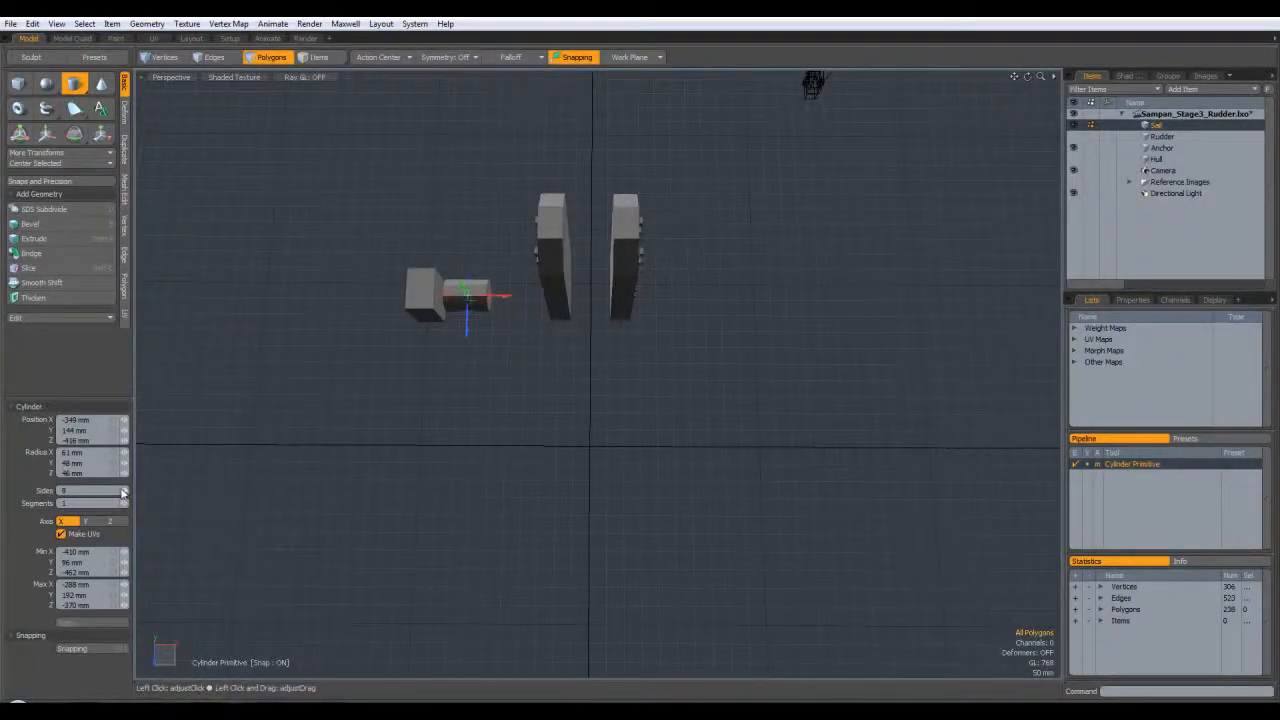
Extend the cylinder to the block with a 70 mm X radius and set its Y and Z radii to 42 mm
left_click_drag(380, 395, 460, 392, "alt")
key("KP_1")
left_click_drag(415, 347, 517, 217, "alt")
left_click_drag(450, 236, 437, 235)
left_click_drag(490, 270, 491, 270)
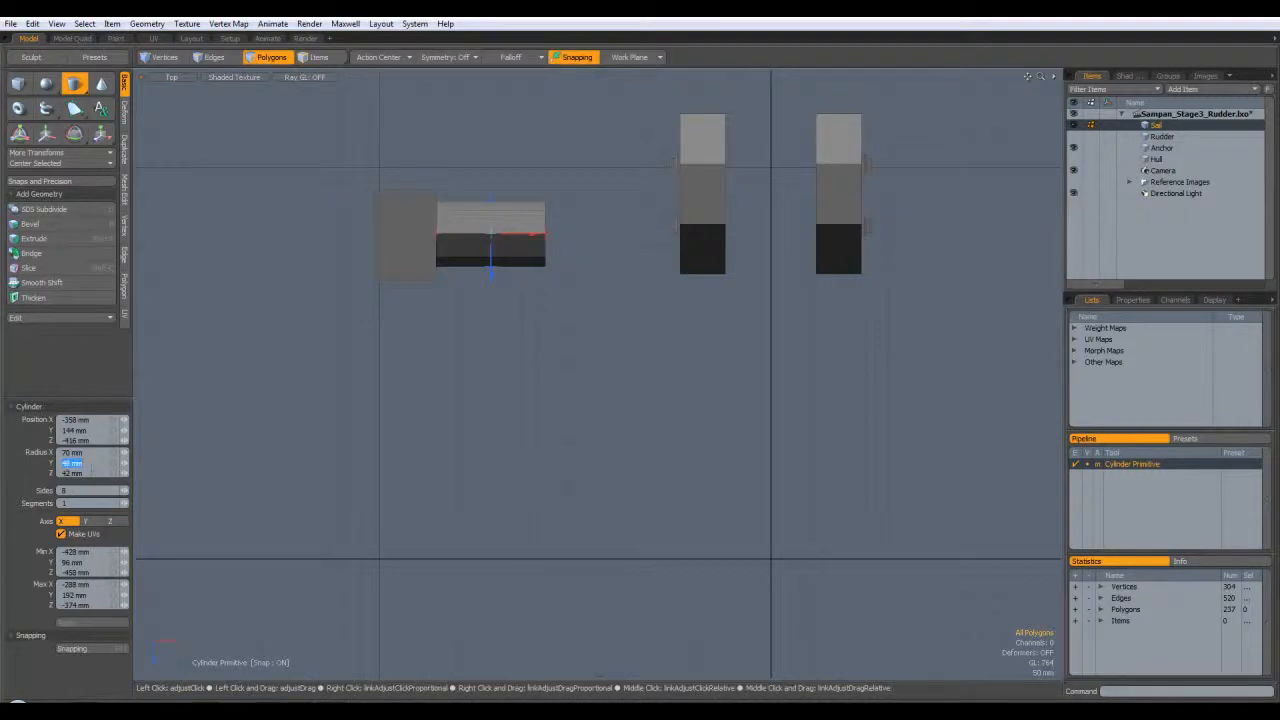
key("Return")
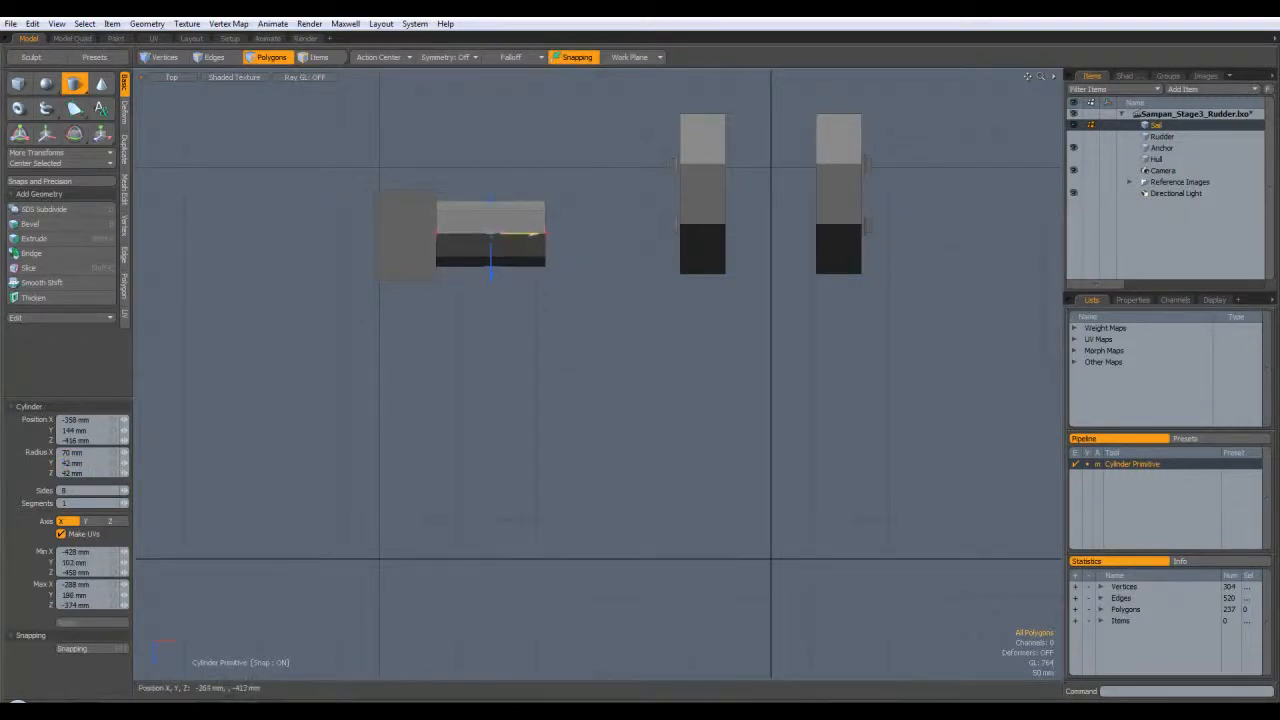
Align the cylinder against the block, stretch its other end to the near post for a 157.5 mm X radius, and finish the primitive
left_click_drag(528, 235, 533, 235)
left_click_drag(495, 277, 540, 244)
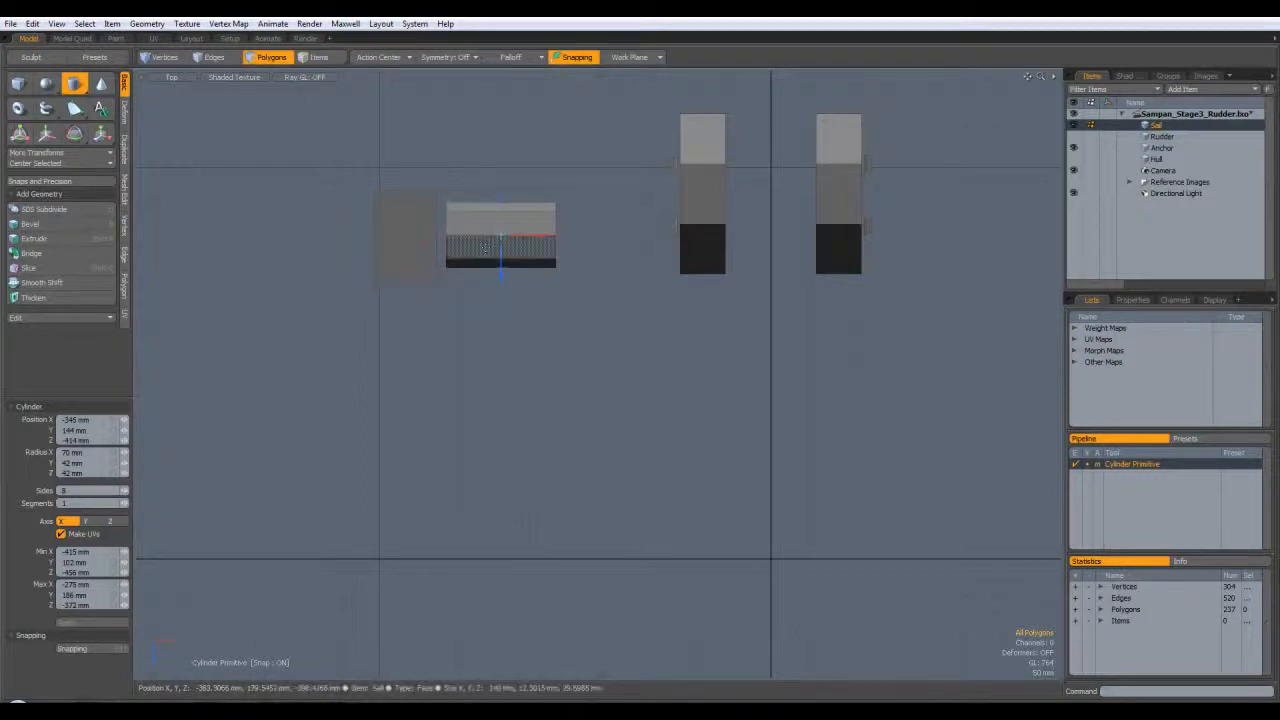
left_click_drag(531, 237, 521, 237)
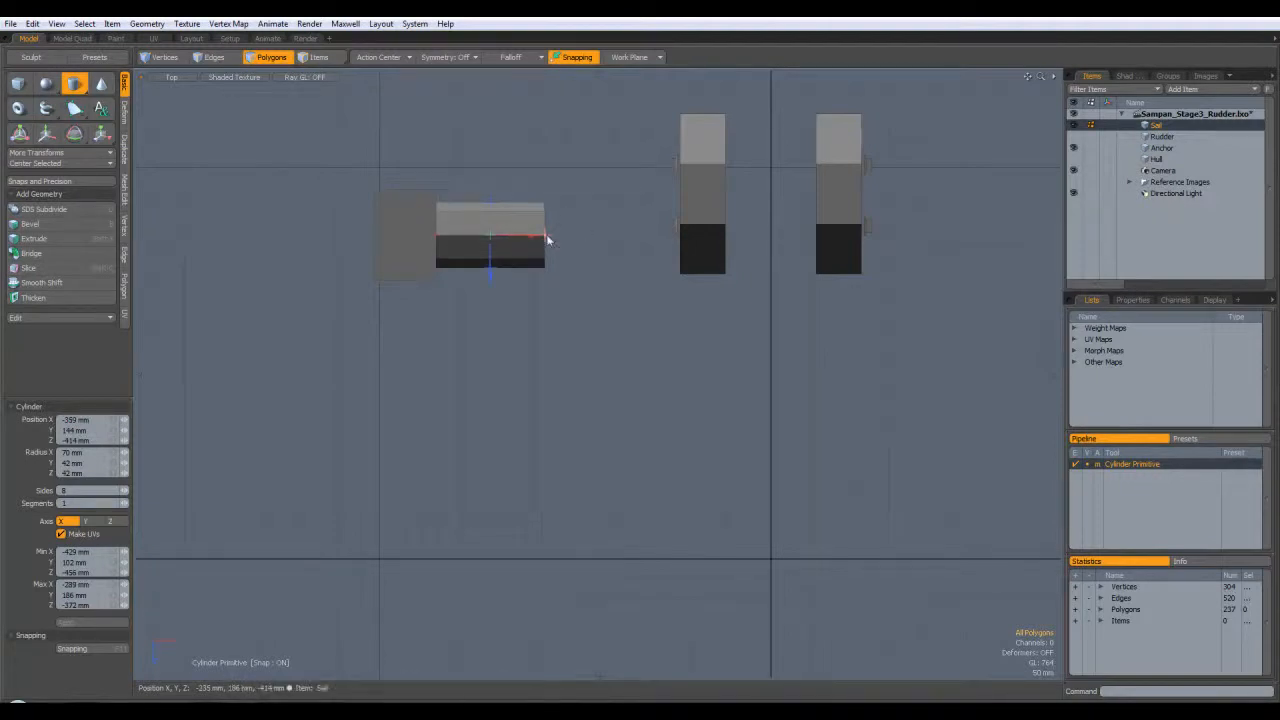
left_click_drag(548, 240, 670, 236)
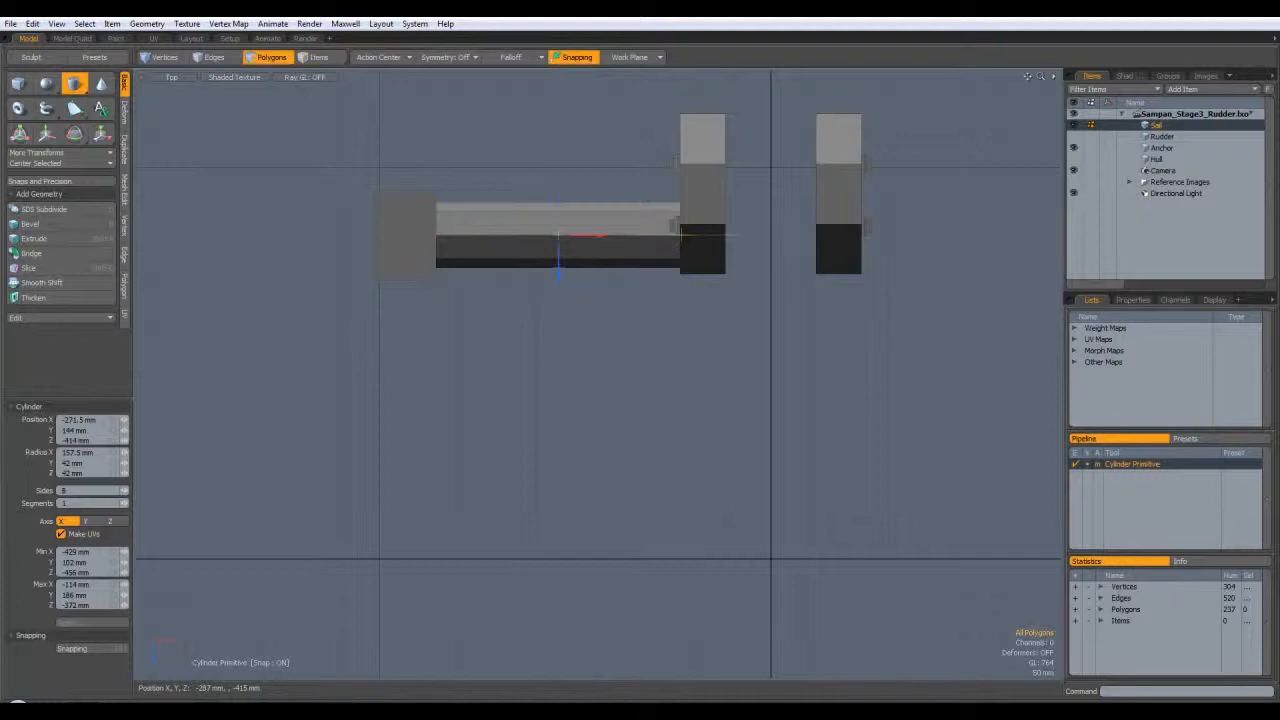
key("space")
Hide the near post's inner face and select the cylinder's end face behind it
key("ctrl+space")
left_click(634, 326)
left_click_drag(648, 303, 711, 340, "alt")
key("3")
left_click(740, 335)
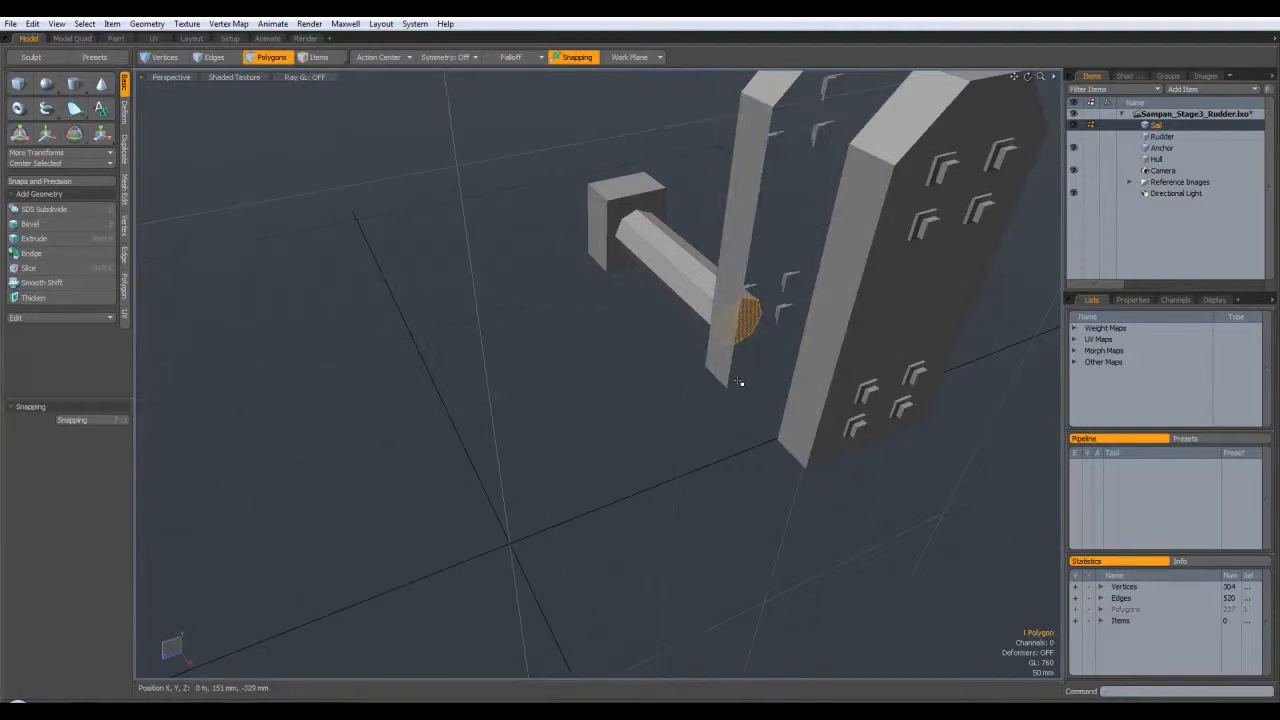
Move the selected cylinder end face -48 mm along Z in the top view
key("KP_1")
left_click_drag(656, 264, 650, 371, "alt+shift")
key("w")
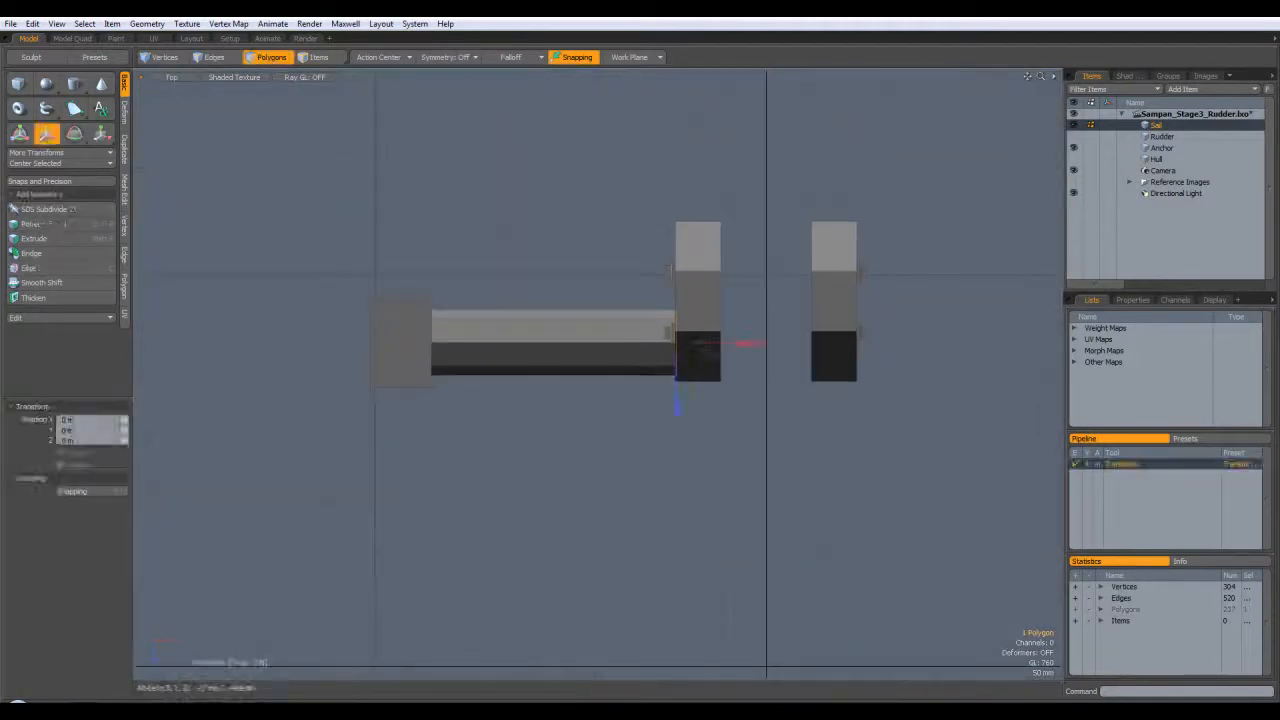
left_click_drag(679, 418, 677, 374)
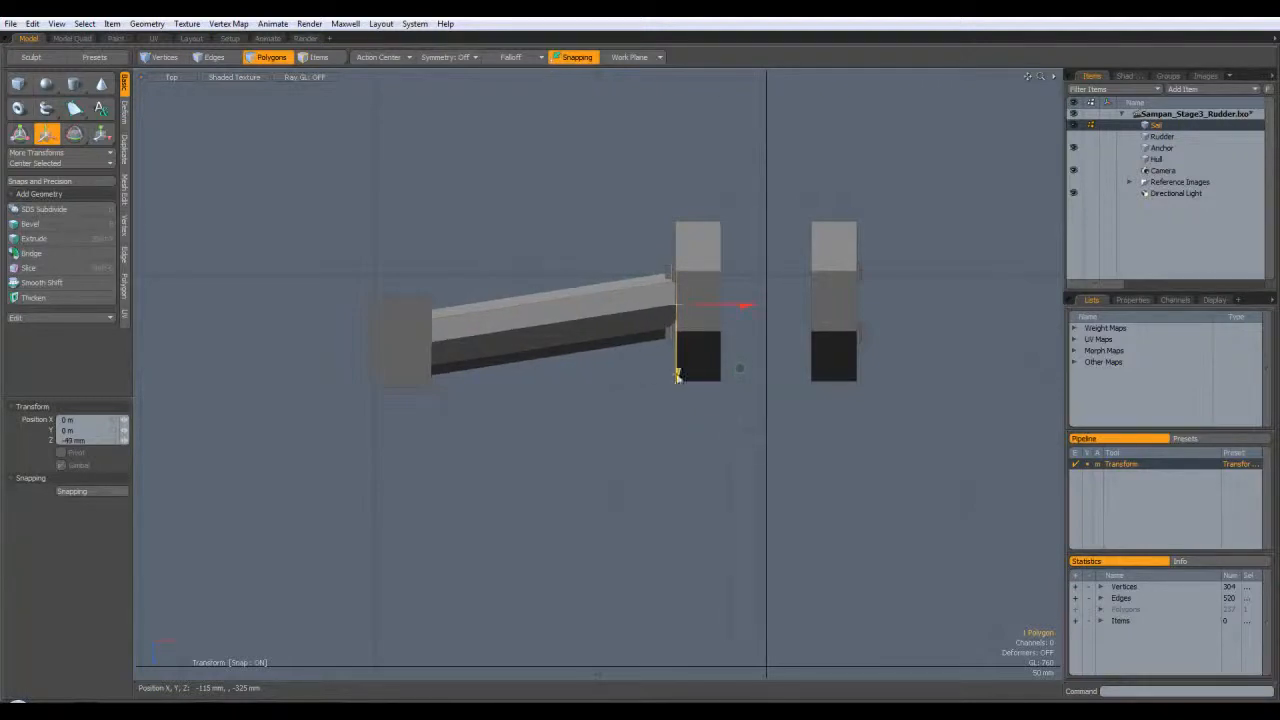
Move the cylinder's end face 38 mm along Z to follow the shown reference drawing, and hide the reference images again
left_click(1074, 183)
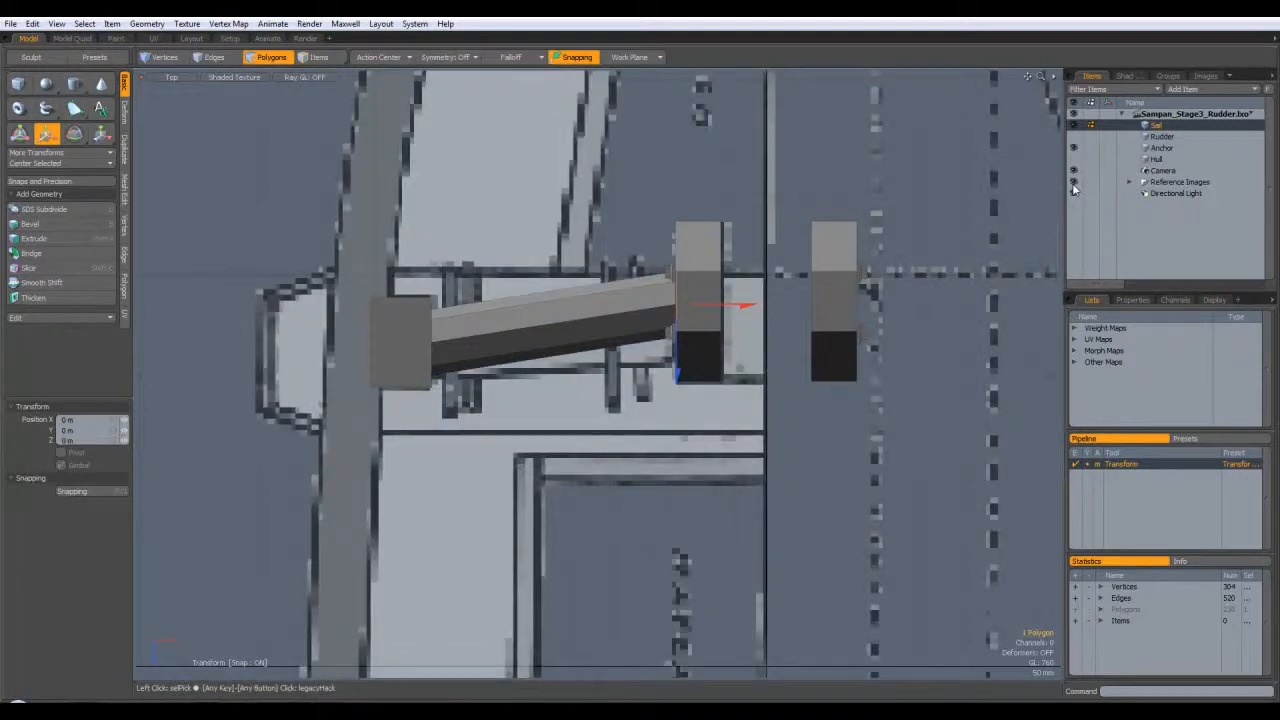
left_click_drag(680, 374, 683, 469)
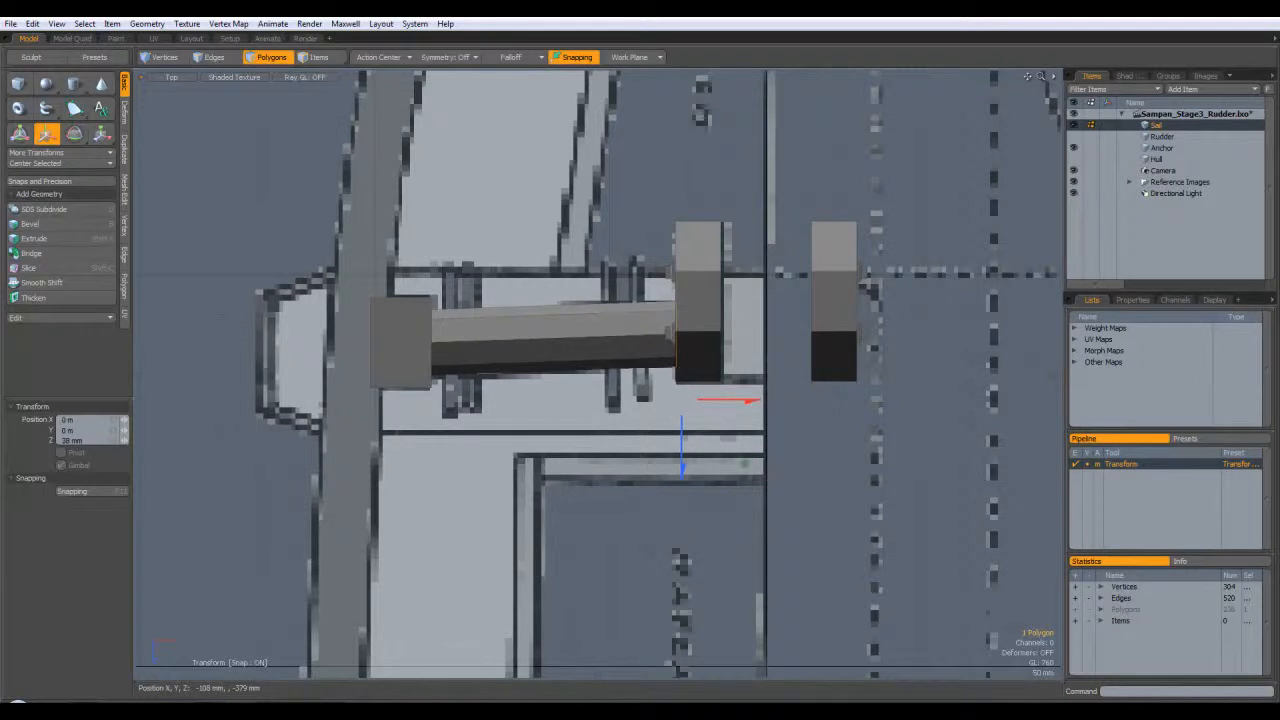
key("space")
left_click(1074, 182)
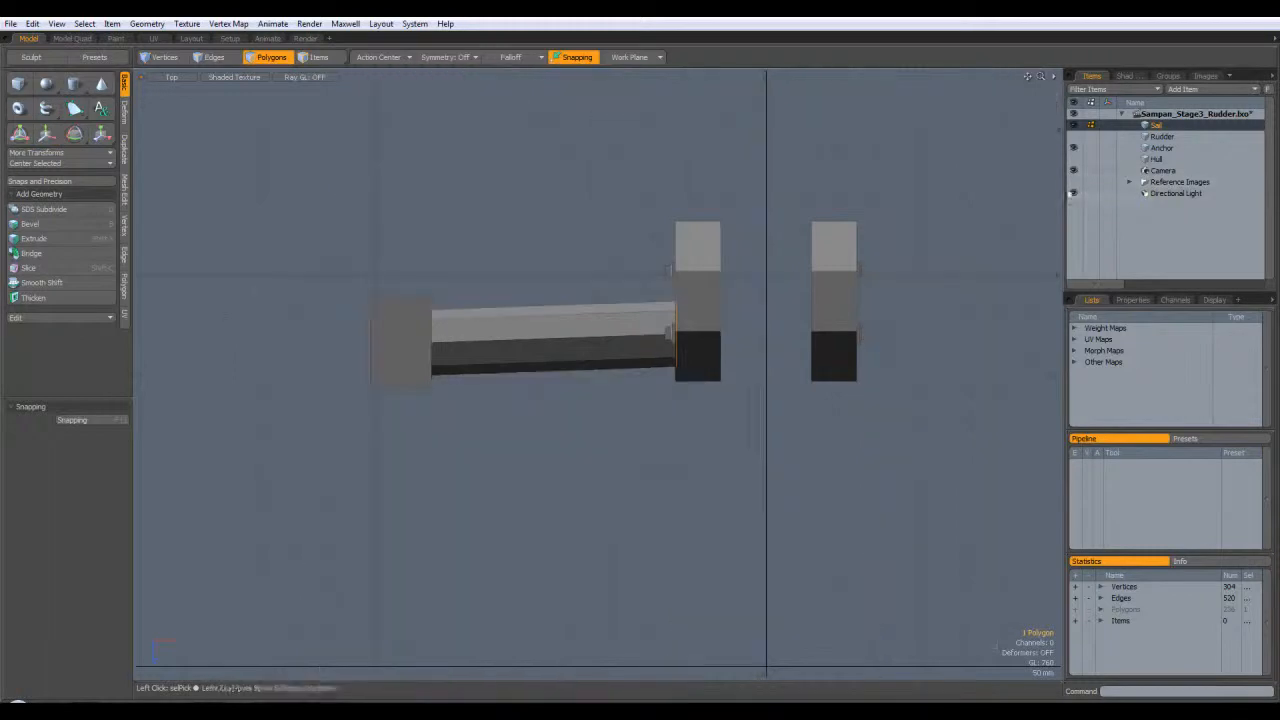
Delete the cylinder's end face that butts against the near post
left_click_drag(760, 443, 776, 307, "alt")
left_click_drag(725, 382, 804, 340, "alt")
key("ctrl+space")
left_click(762, 382)
left_click(788, 339)
left_click(770, 327)
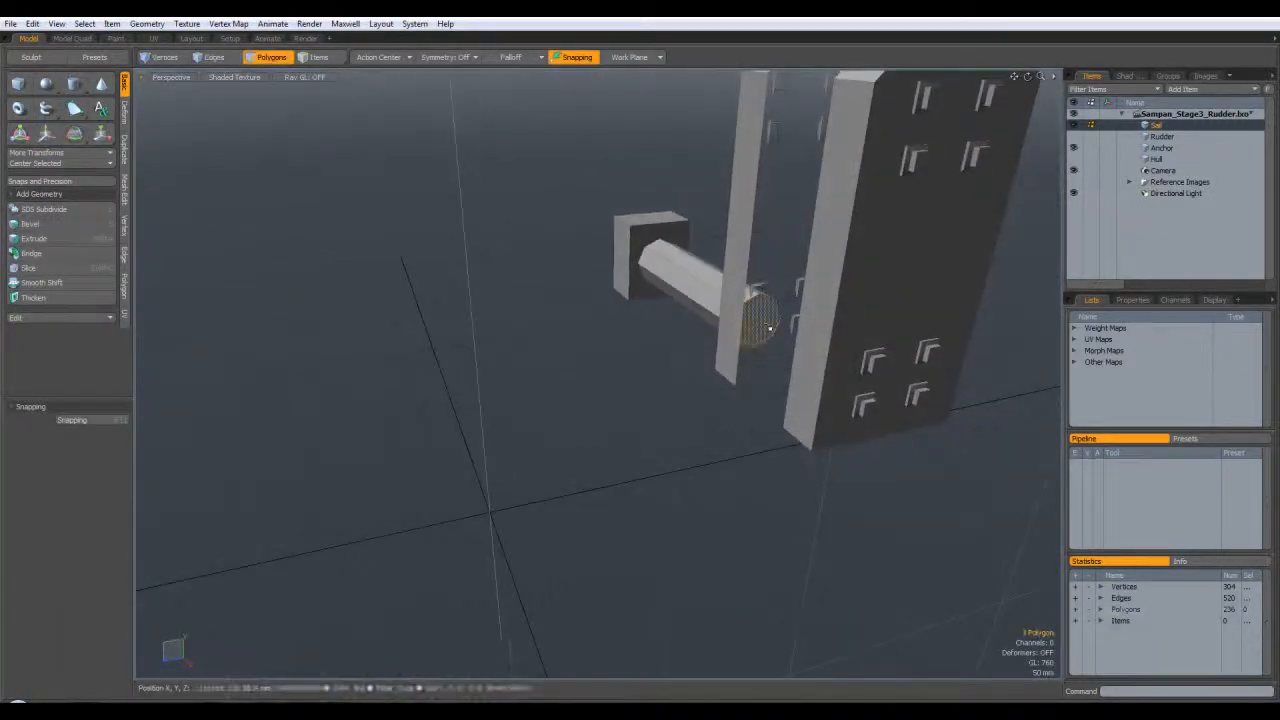
left_click(513, 317)
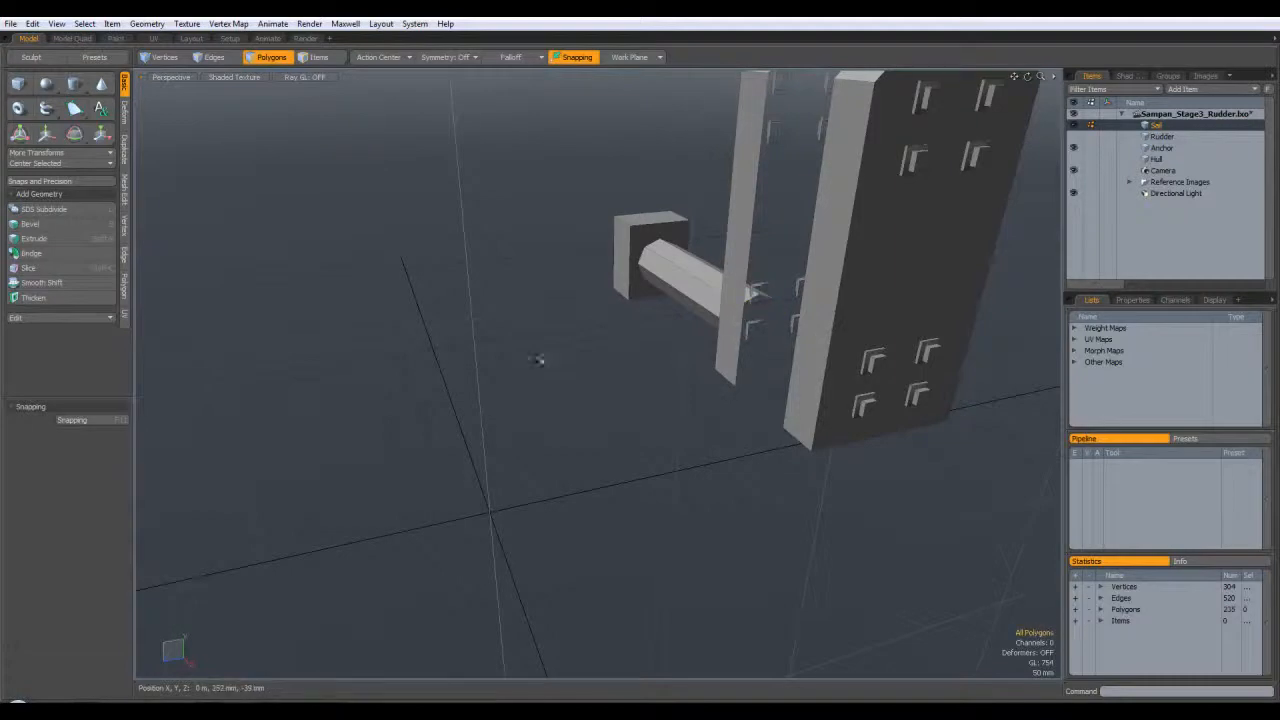
Hide the block's outer face to reach and delete the cylinder's end face inside it, and bring the hidden faces back
mouse_move(563, 323)
left_mouse_down("alt")
mouse_move(412, 414)
mouse_move(554, 346)
left_mouse_up("alt")
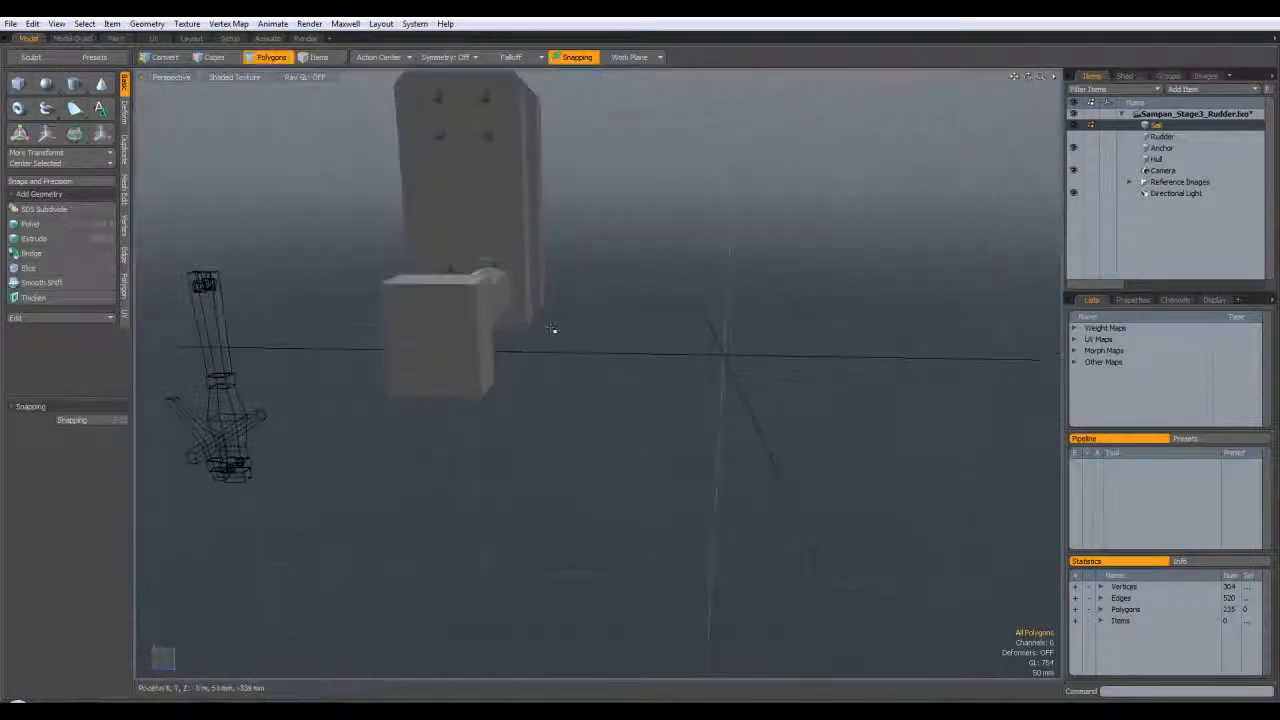
key("Delete")
left_click(459, 339)
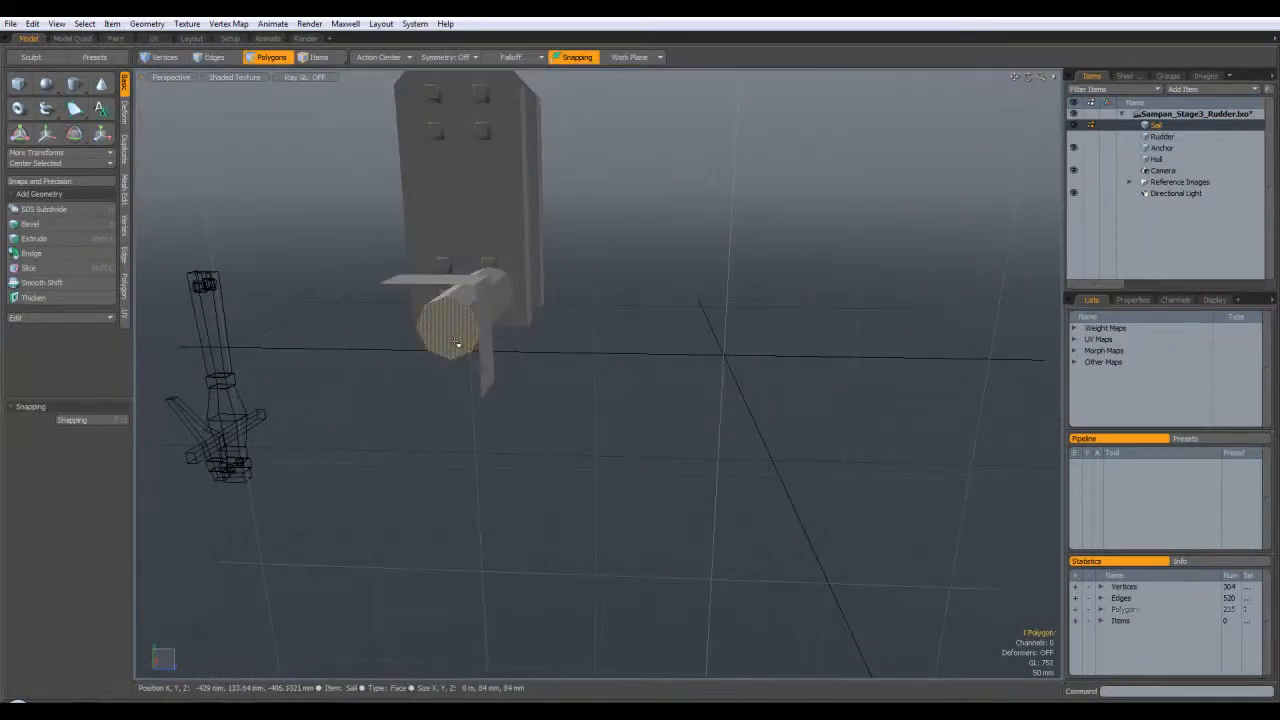
key("Delete")
key("ctrl+z")
key("ctrl+z")
key("ctrl+z")
key("ctrl+z")
Select the two bolts just above the cylinder on the near post and raise them 28 mm along Y
left_click_drag(691, 311, 588, 364, "alt")
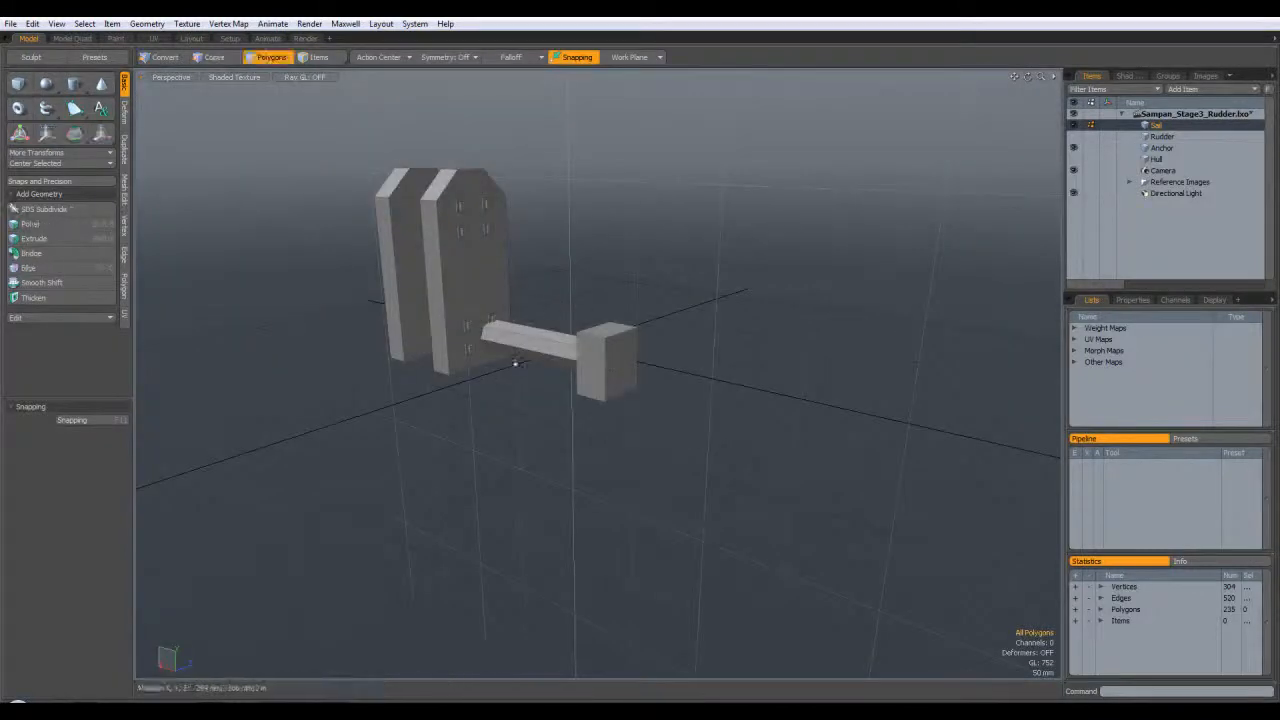
double_click(530, 344)
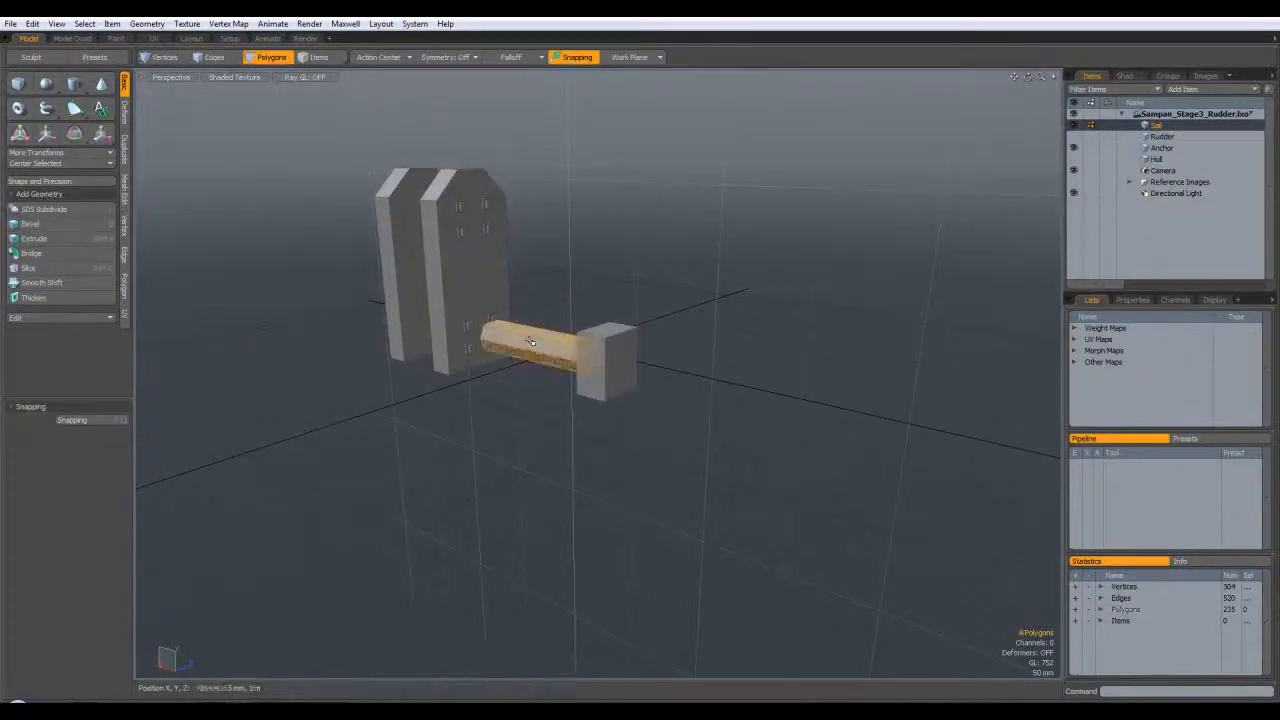
double_click(503, 327)
left_click(494, 320)
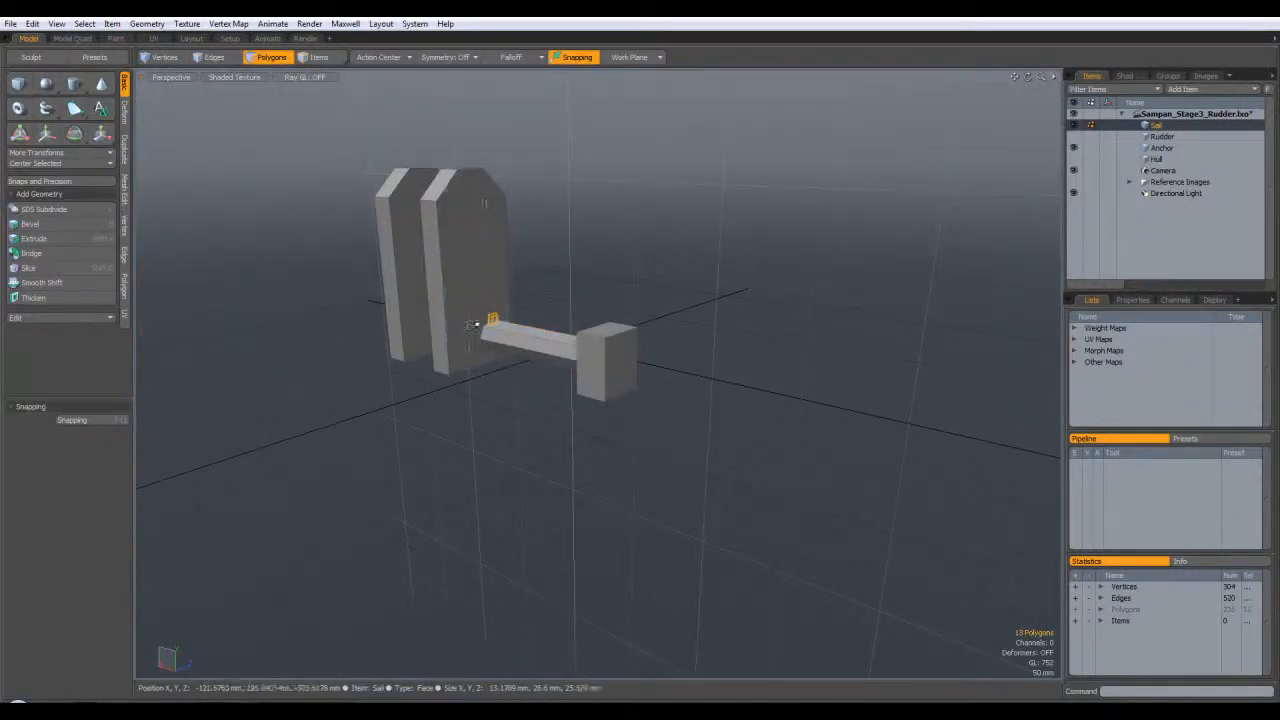
double_click(471, 325, "shift")
key("w")
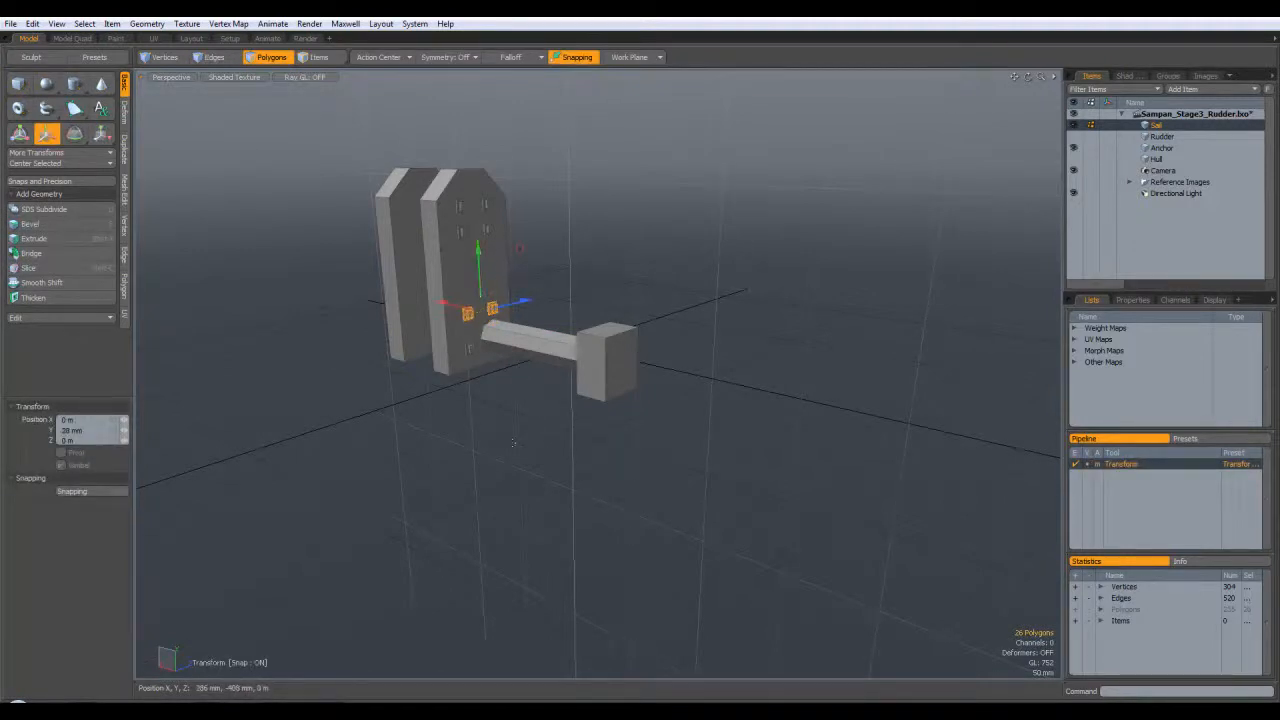
Delete the two lowest bolts on the near post, beside the end of the beam
key("Escape")
left_click_drag(790, 275, 585, 320, "alt")
key("3")
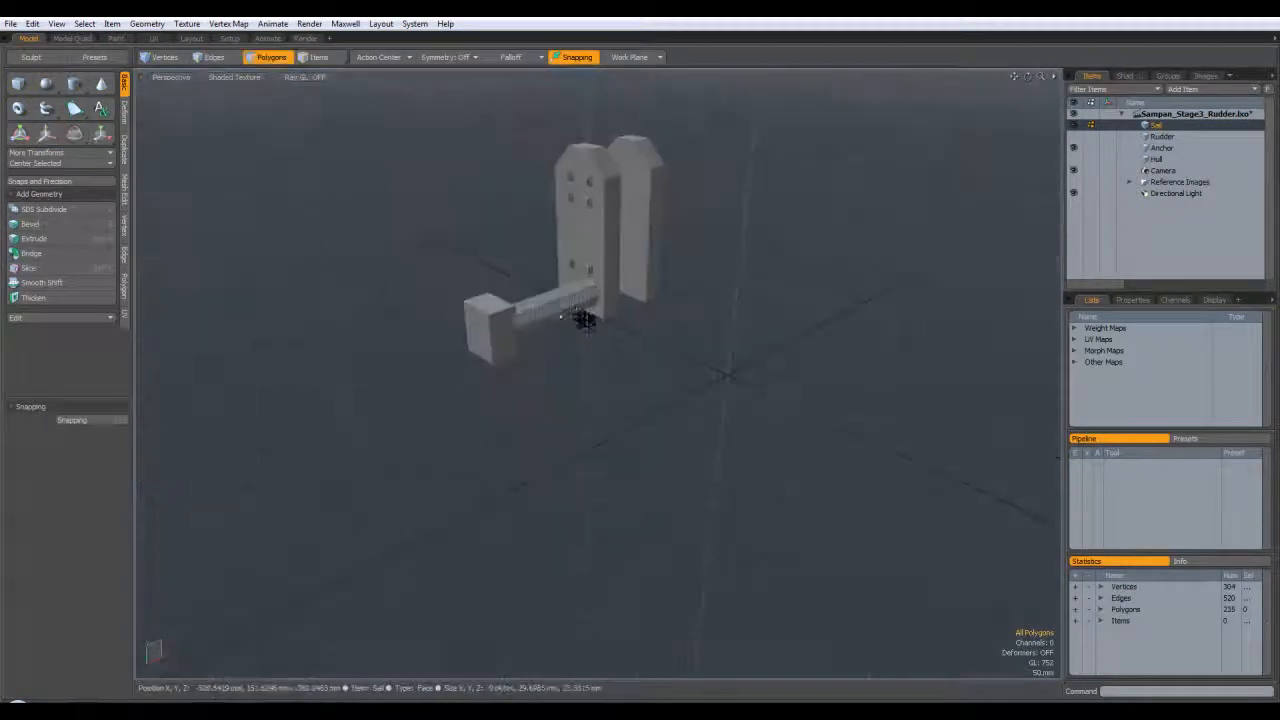
double_click(584, 310)
key("Delete")
double_click(589, 298)
key("ctrl+z")
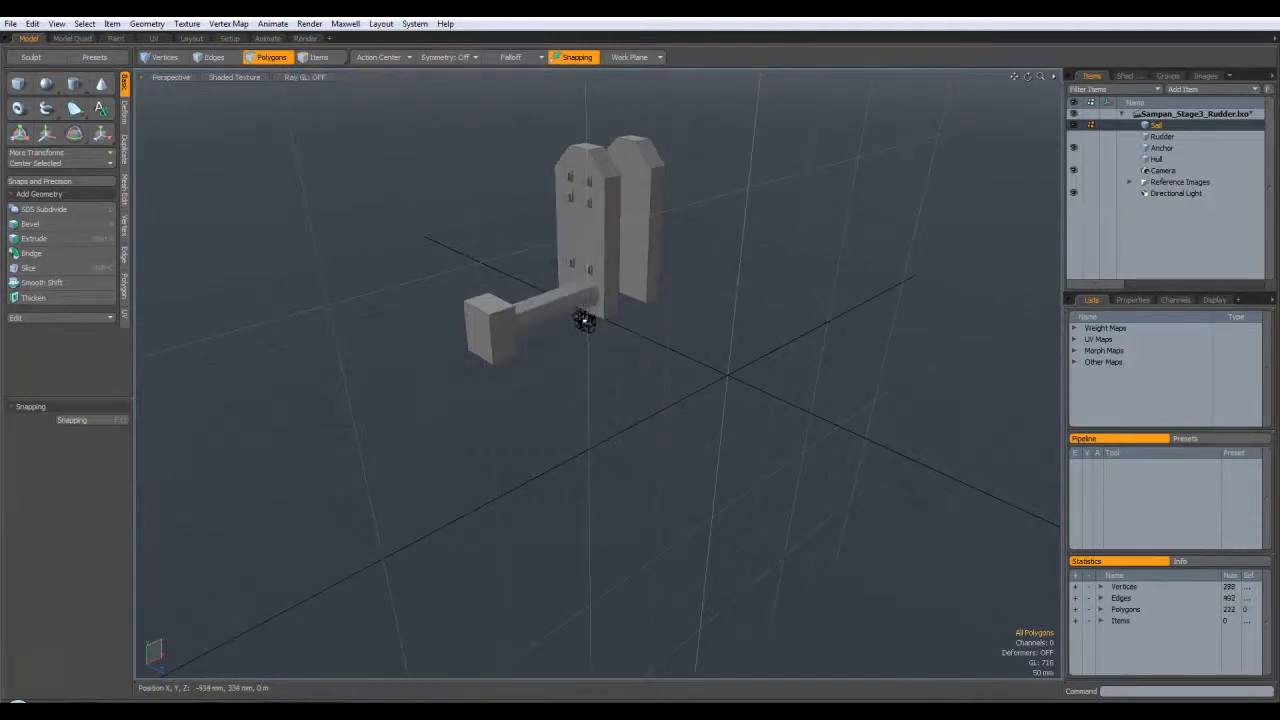
left_click_drag(616, 422, 746, 425, "alt")
double_click(772, 380)
key("Delete")
left_click_drag(786, 471, 835, 467, "alt")
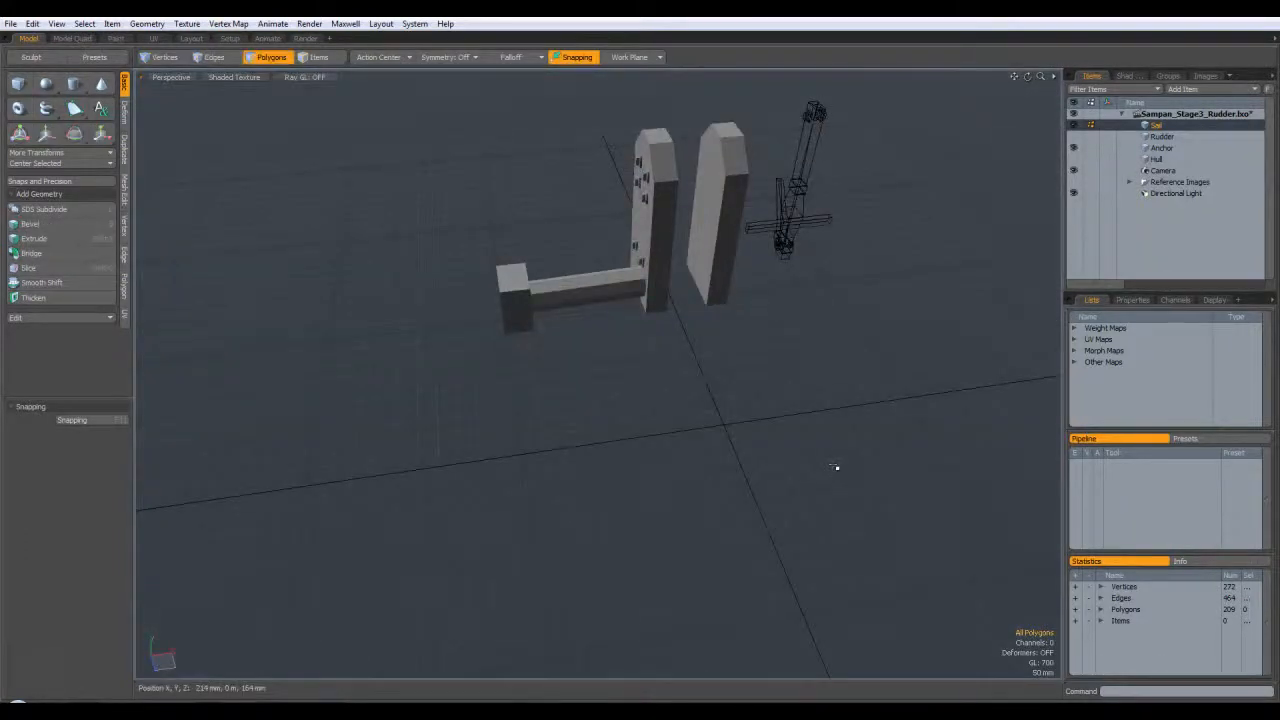
Show the reference images and draw a flat cube about 22 × 194 mm over the beam's hull-side pin in the top view
left_click(1074, 182)
left_click_drag(962, 302, 999, 354, "alt")
left_click_drag(657, 428, 690, 360, "alt")
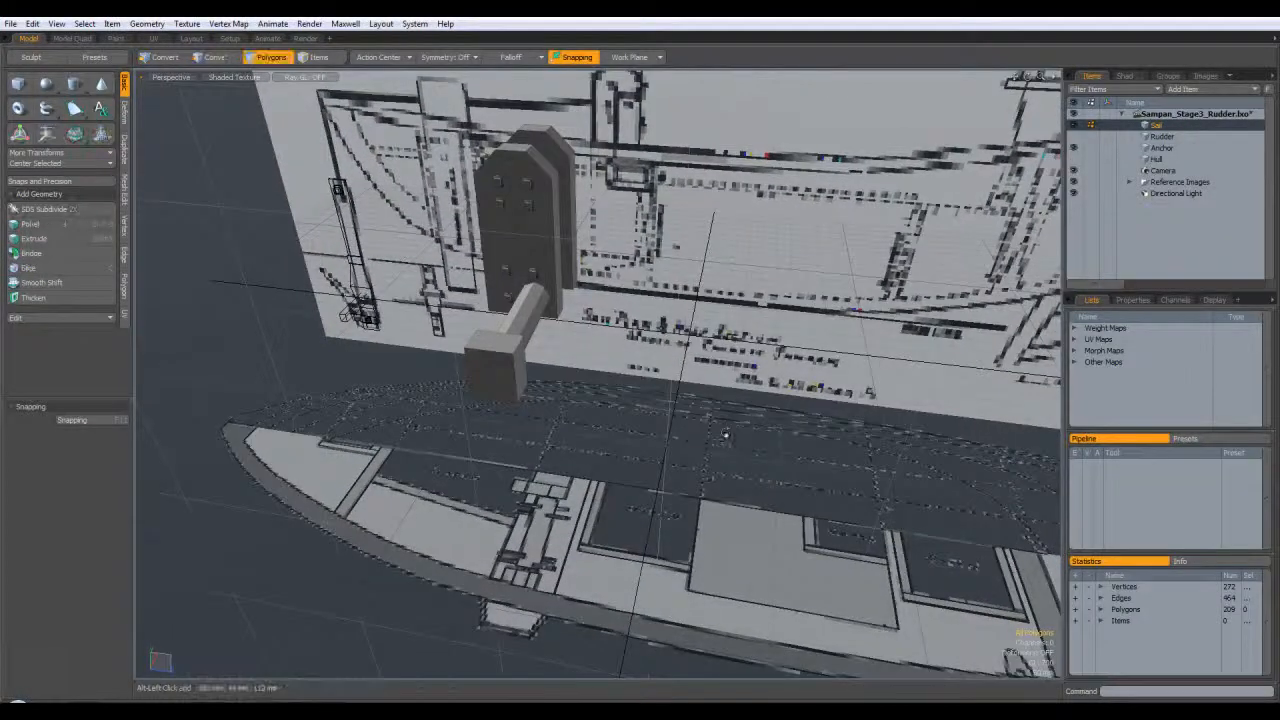
key("KP_2")
key("KP_1")
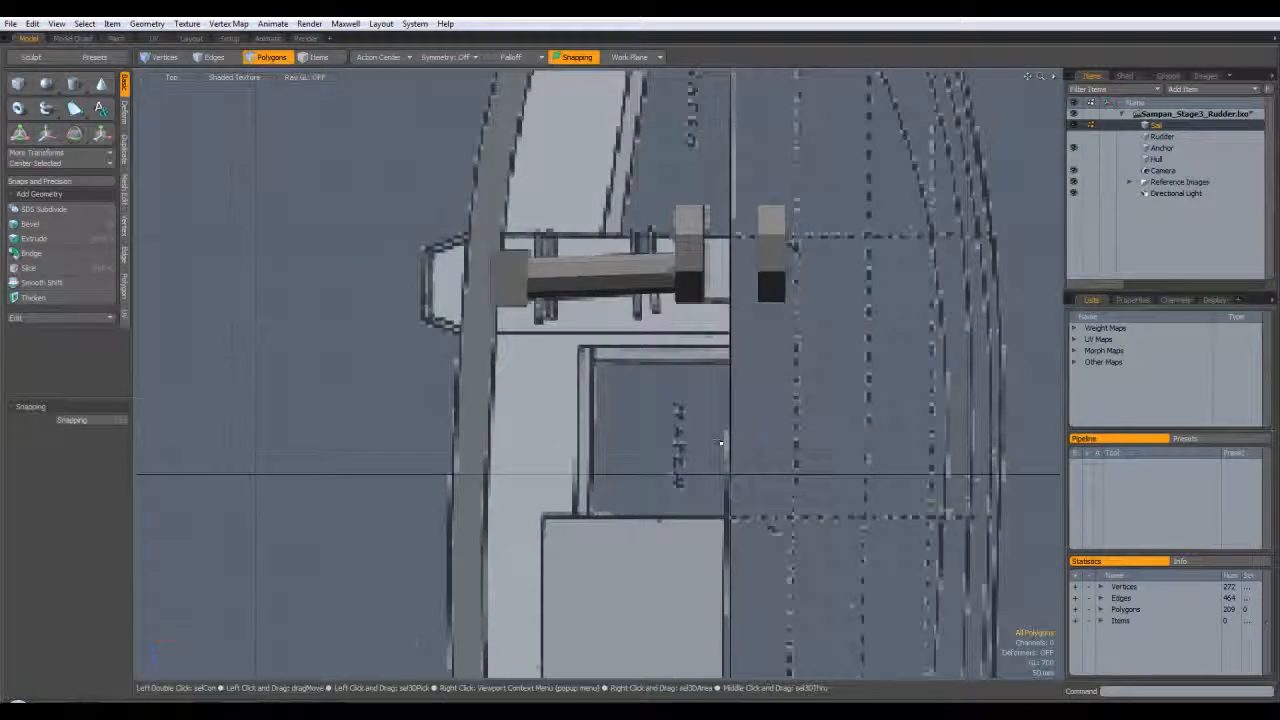
left_click_drag(722, 443, 758, 422, "alt")
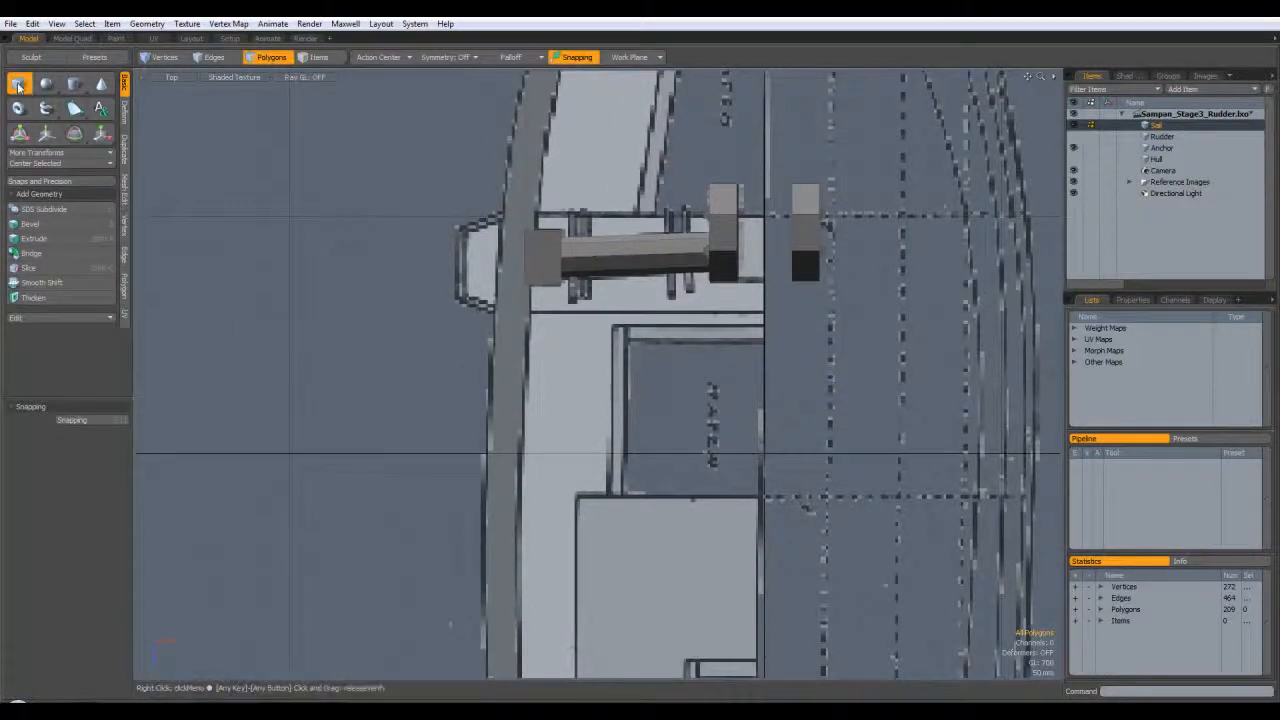
left_click(20, 86)
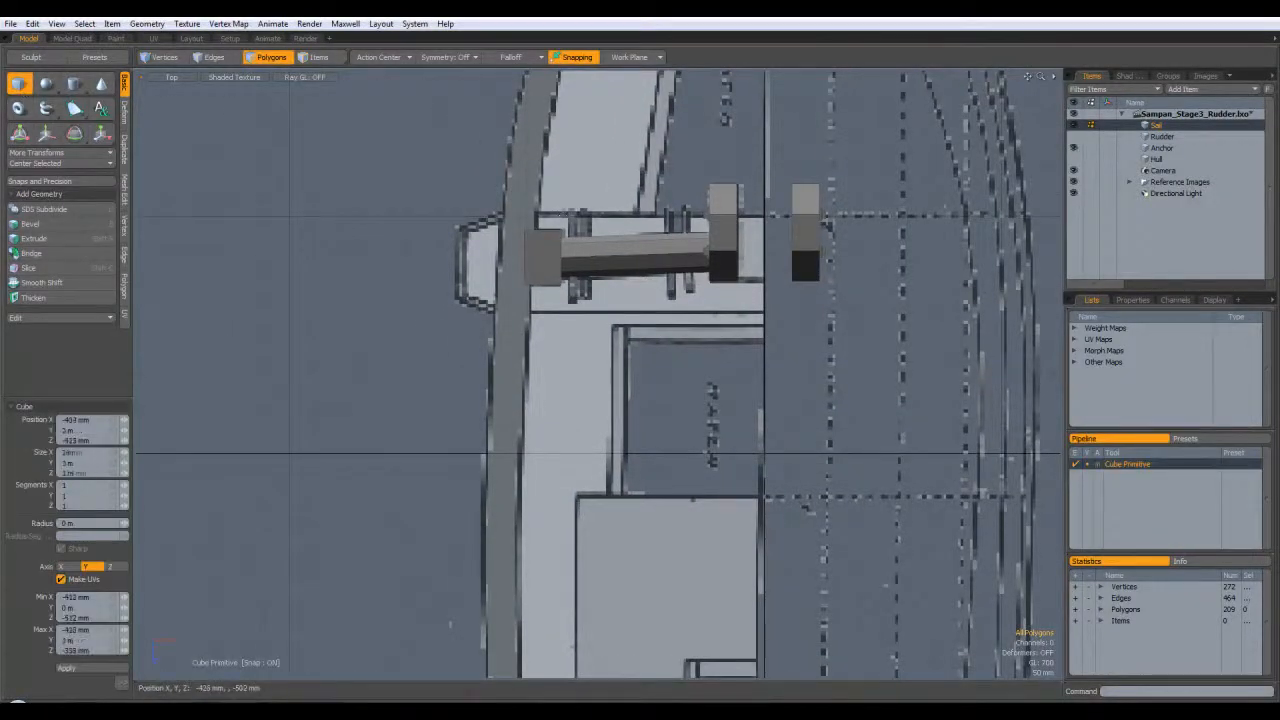
left_click_drag(576, 302, 579, 303)
Thicken the flat cube into a bar 15.5 mm high and narrow it to 19.5 mm in X
key("ctrl+space")
left_click(662, 263)
left_click_drag(800, 376, 720, 359, "alt")
scroll(519, 355, "up", 4)
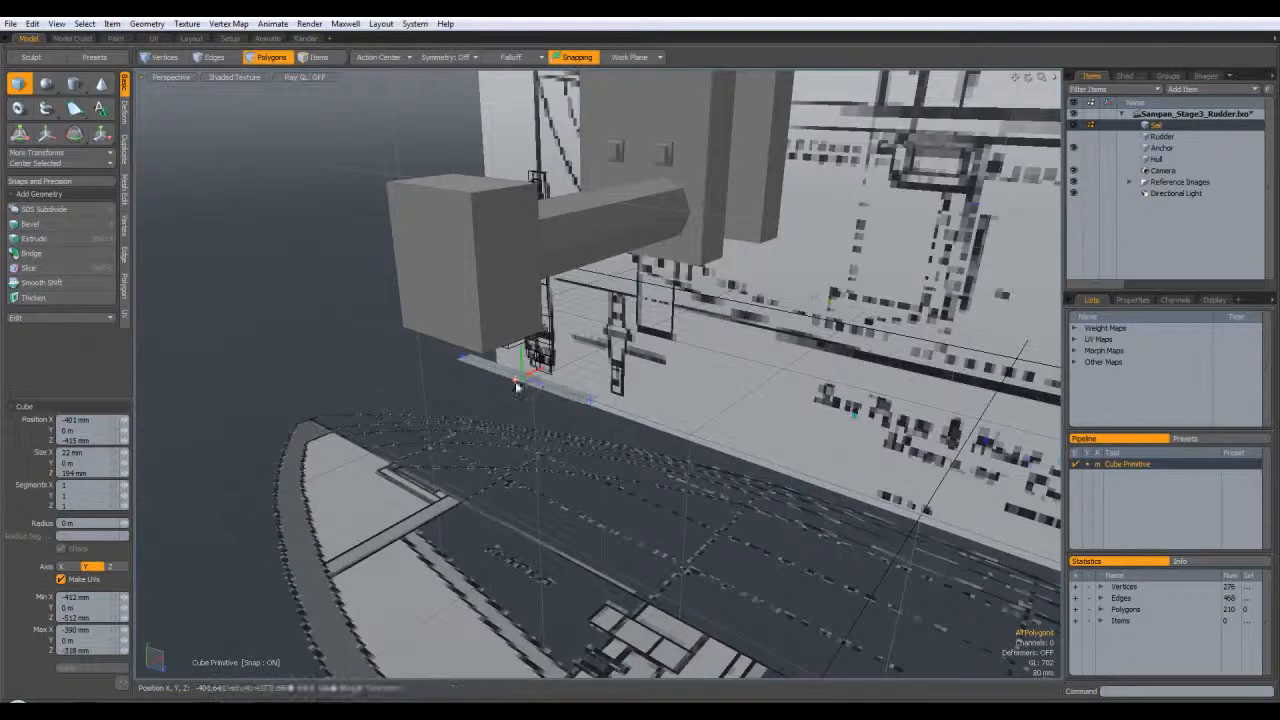
left_click_drag(517, 378, 524, 368)
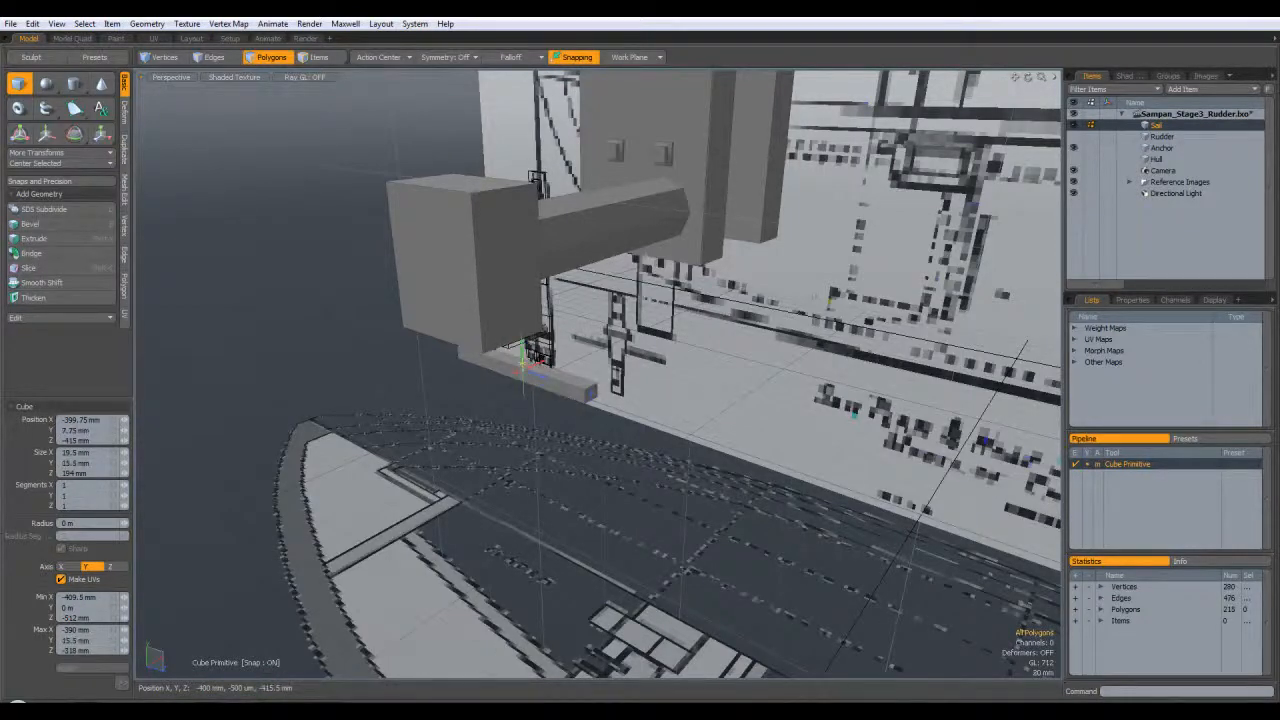
key("space")
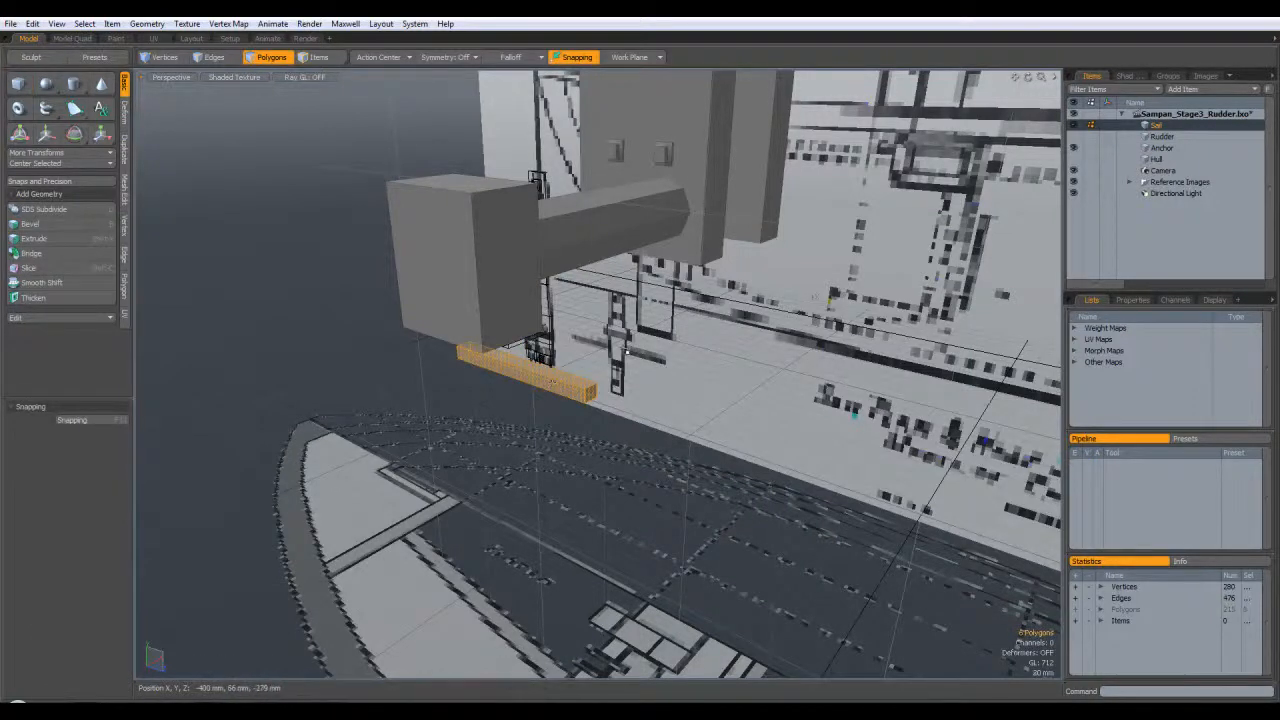
Move the bar 143 mm up in Y to the beam, with offsets of -4.5 mm in X and about 0.5 mm in Z
key("y")
left_click_drag(524, 333, 524, 198)
key("KP_1")
left_click_drag(702, 262, 660, 401, "alt+shift")
left_click_drag(667, 346, 664, 341)
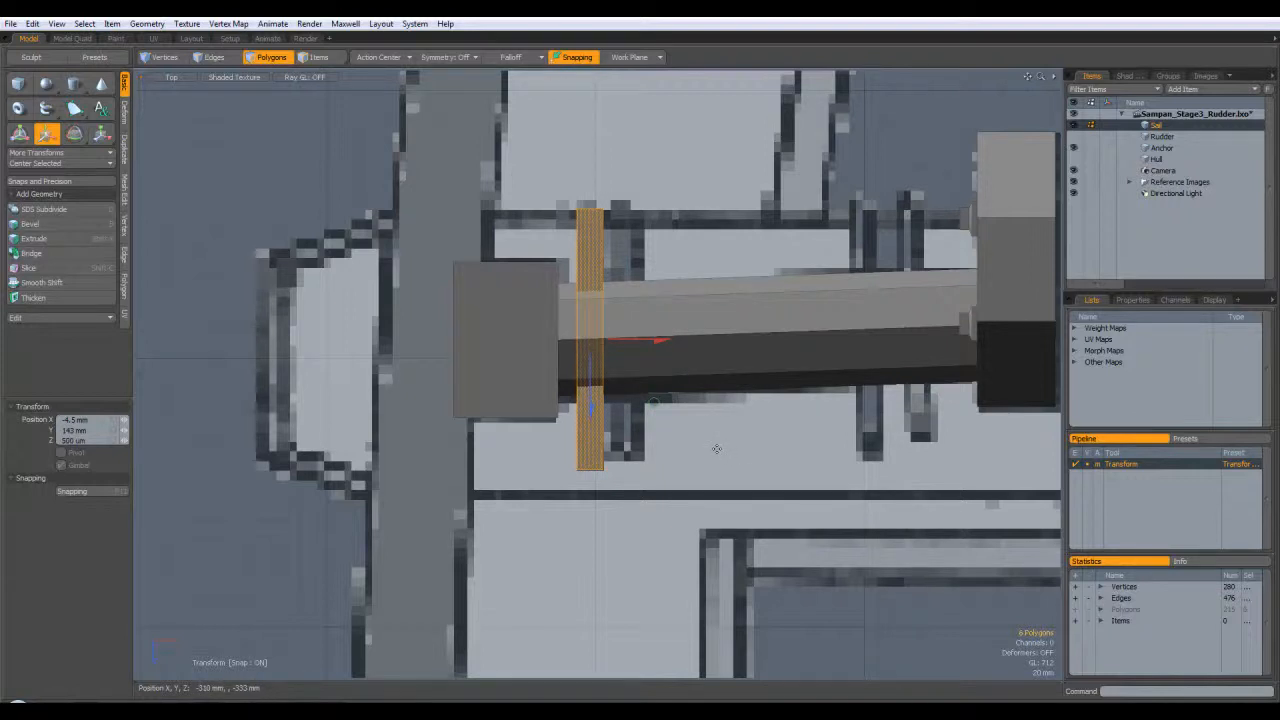
key("space")
left_click(717, 449)
Duplicate the bar and move the copy along X onto the adjacent pin in the reference drawing
double_click(592, 448)
key("ctrl+c")
key("ctrl+v")
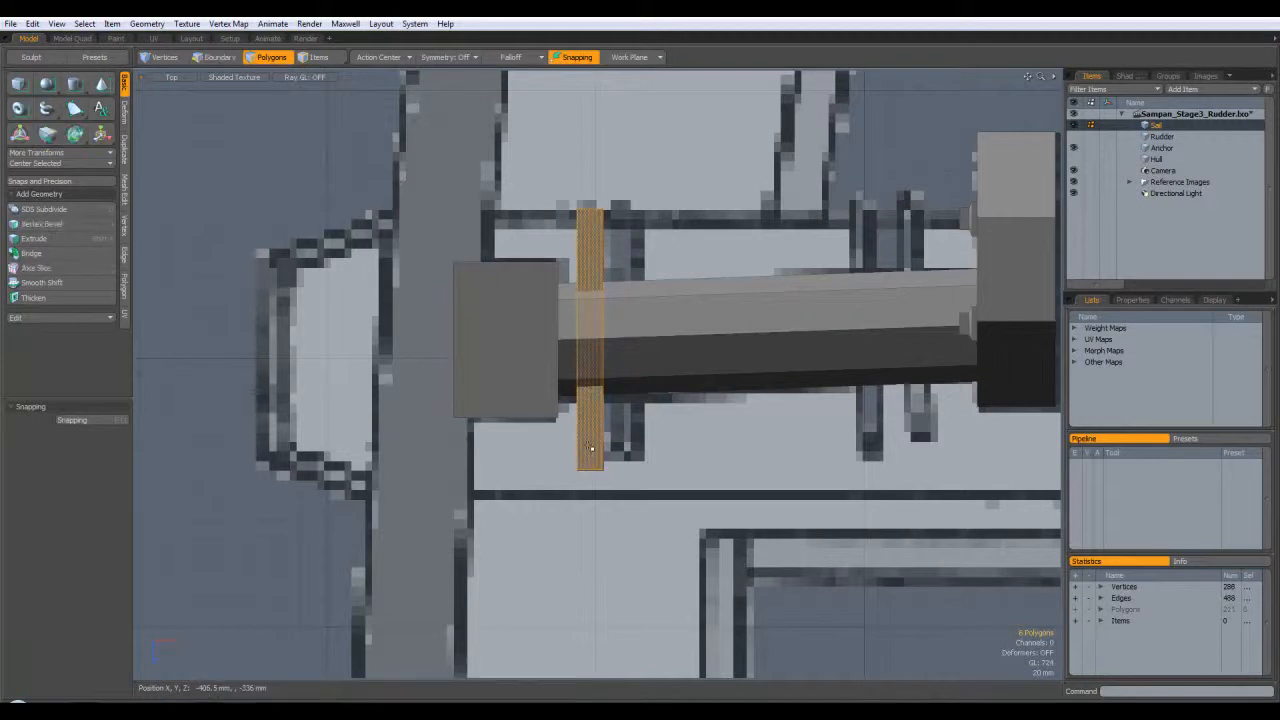
key("w")
left_click_drag(667, 343, 705, 341)
key("space")
left_click(784, 463)
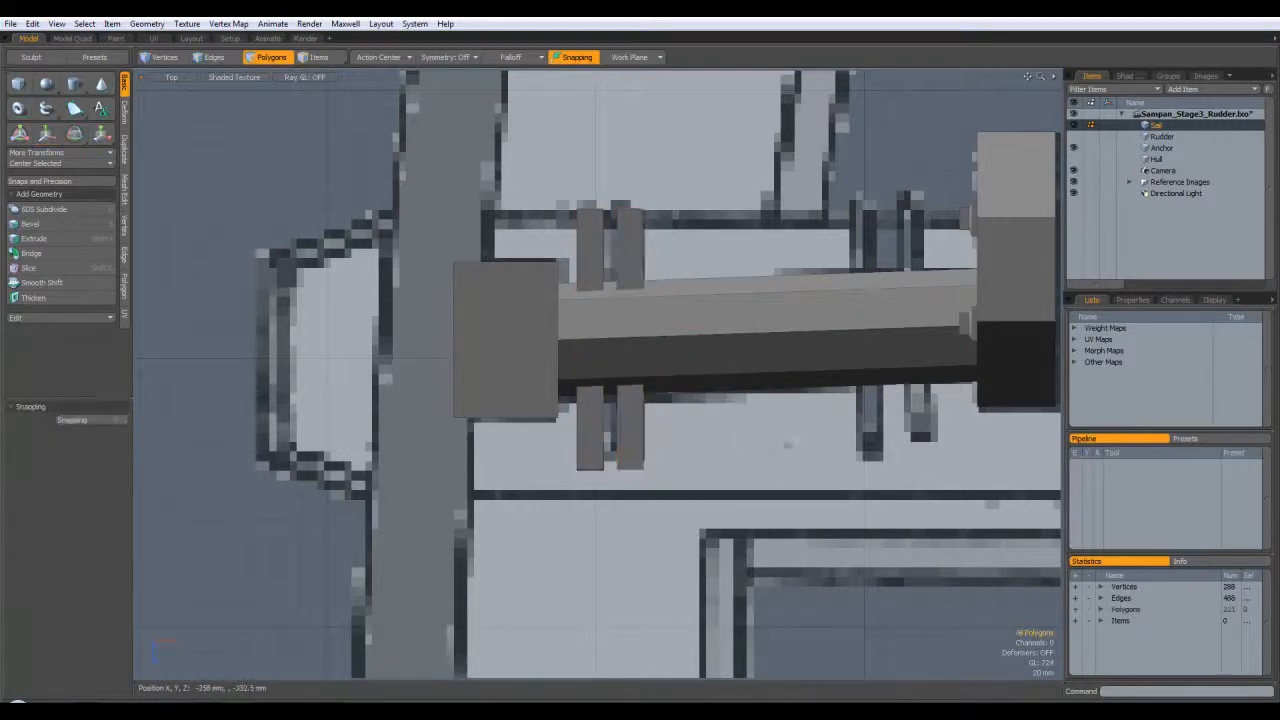
Rotate the copied bar -90° about X so that it stands upright through the beam
key("ctrl+space")
left_click(790, 437)
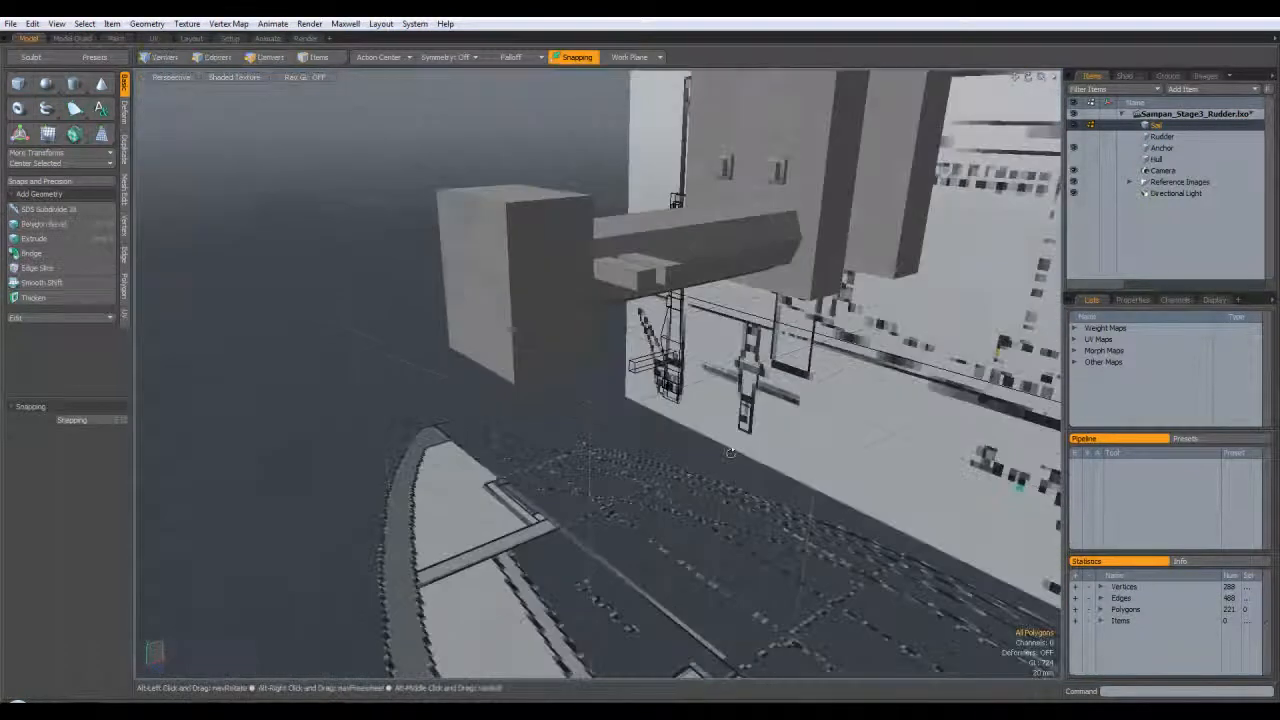
key("e")
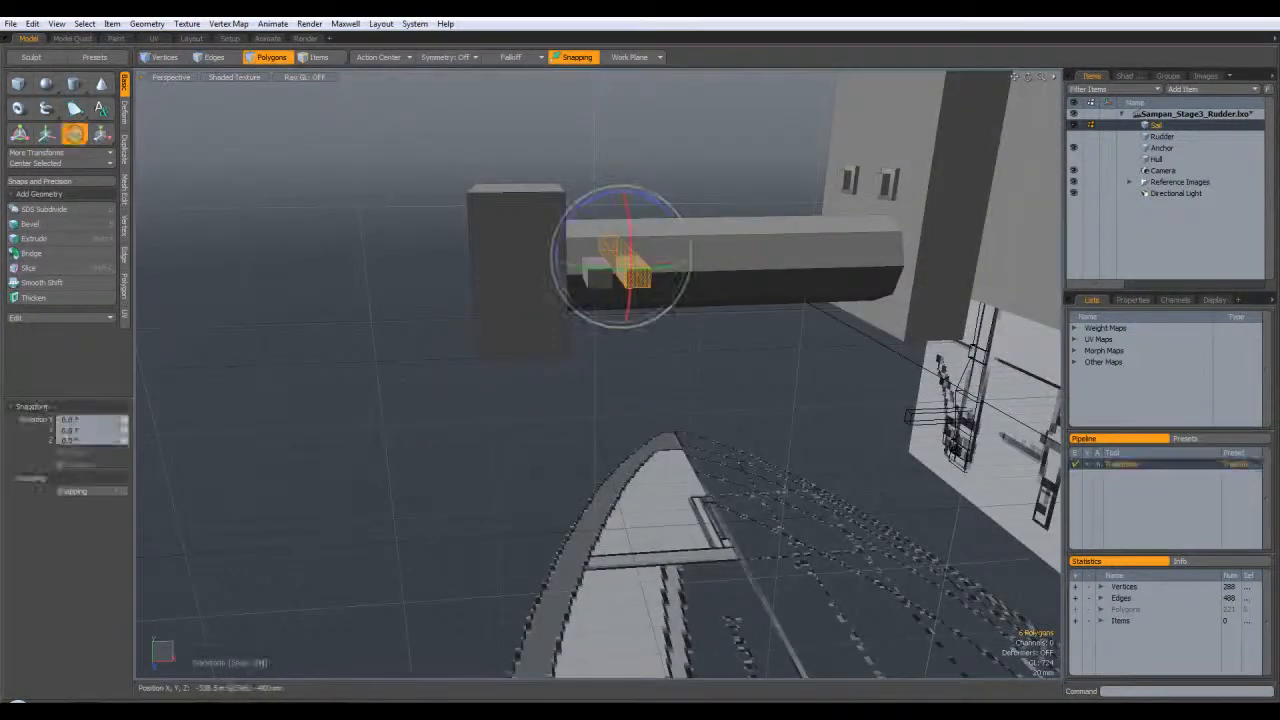
left_click_drag(630, 248, 627, 188)
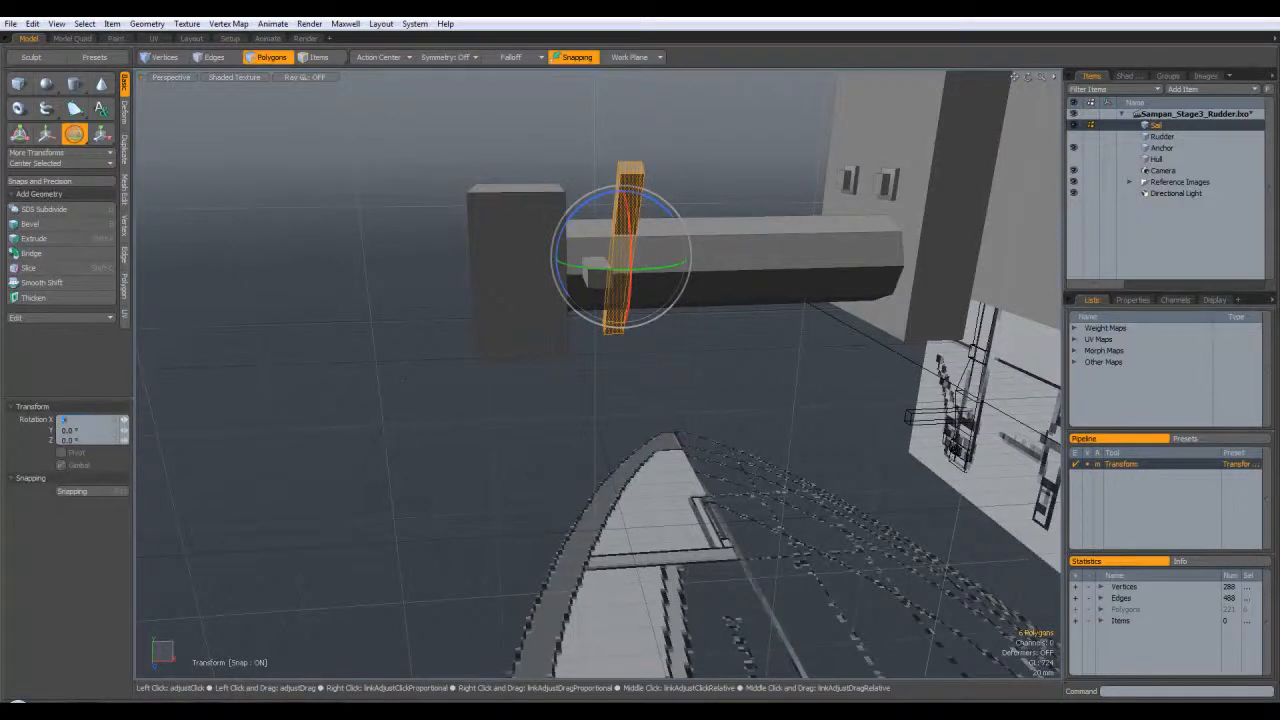
type("-90")
key("Return")
key("space")
left_click(729, 411)
Duplicate both bars and move the copies 217 mm along X and -6 mm along Z to the post end of the beam
left_click_drag(729, 411, 605, 330, "alt")
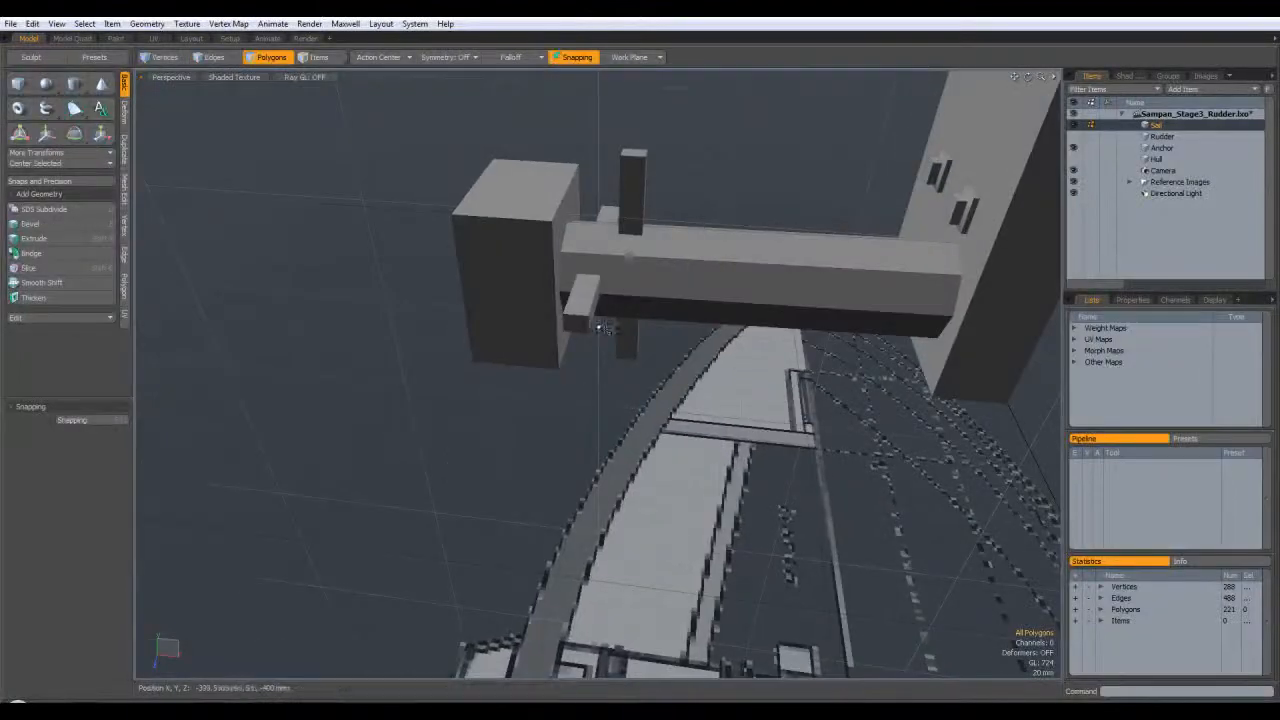
double_click(587, 300)
double_click(634, 188, "shift")
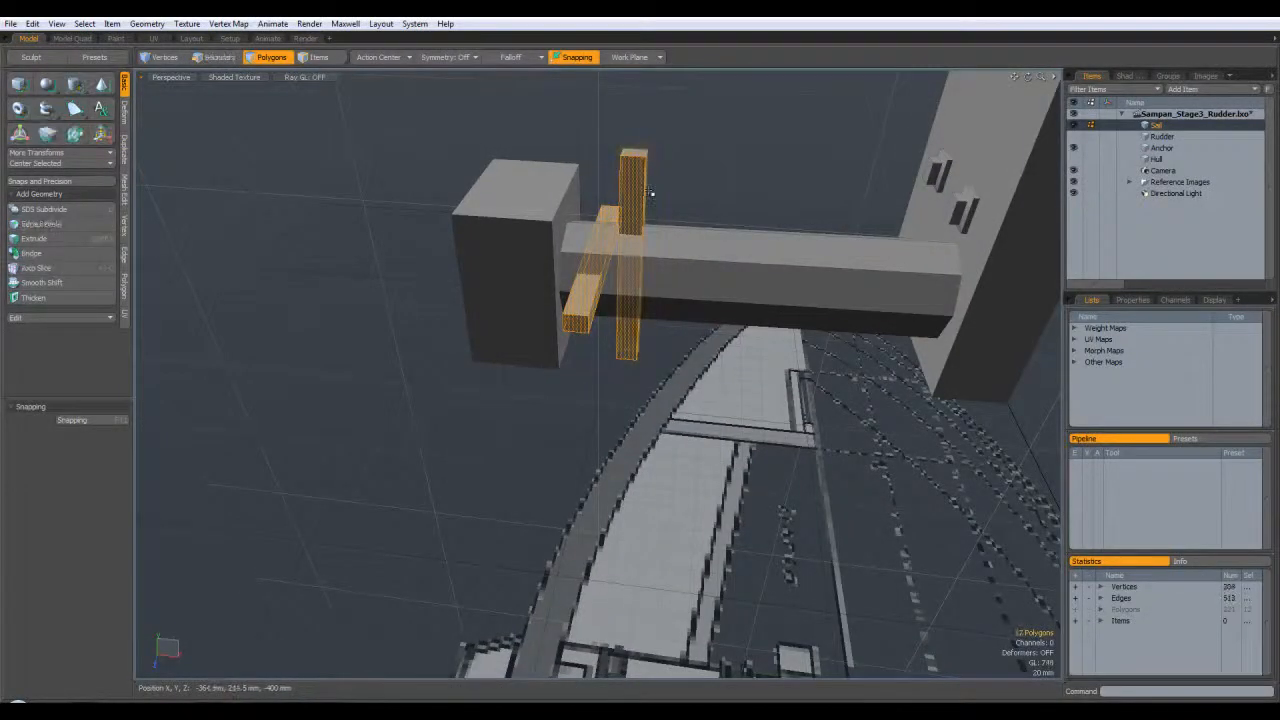
key("w")
key("KP_1")
left_click_drag(673, 399, 836, 432, "alt")
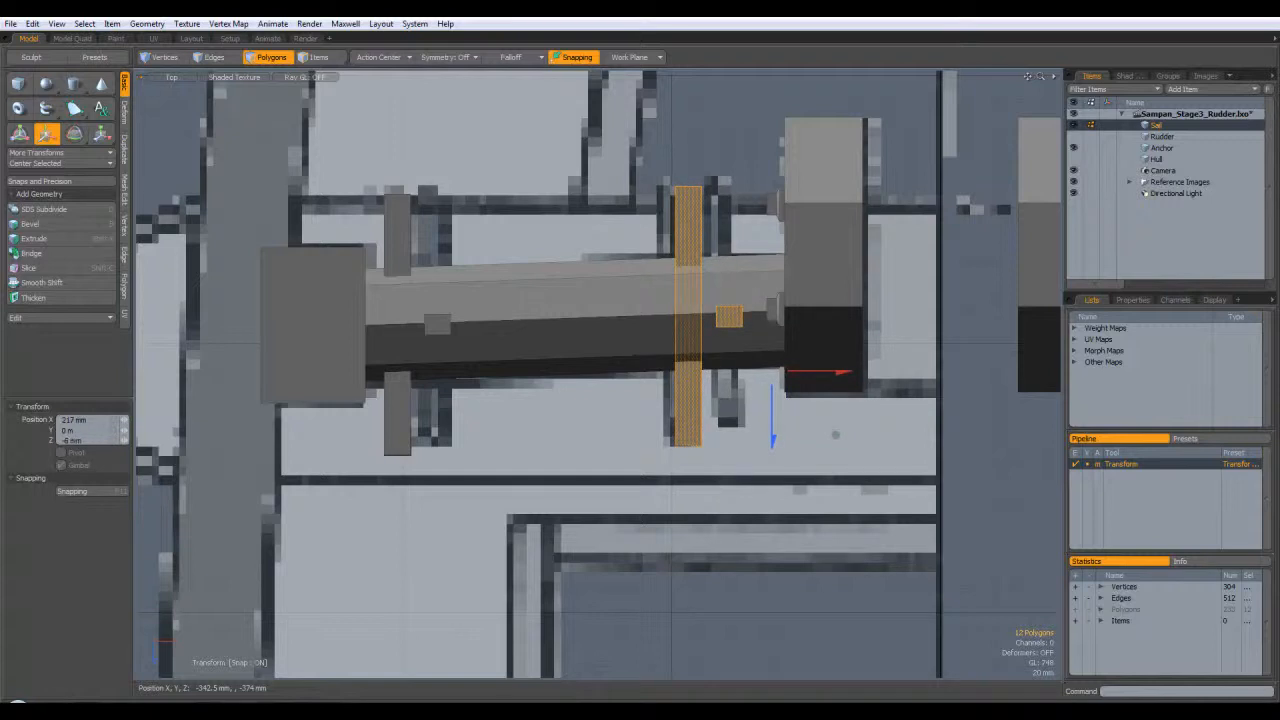
key("q")
left_click(549, 477)
Select the pair of bars at the hull-side block and rotate them 45° about X
left_click_drag(551, 475, 632, 340, "alt+shift")
key("ctrl+space")
left_click(613, 379)
double_click(449, 266)
double_click(491, 314, "shift")
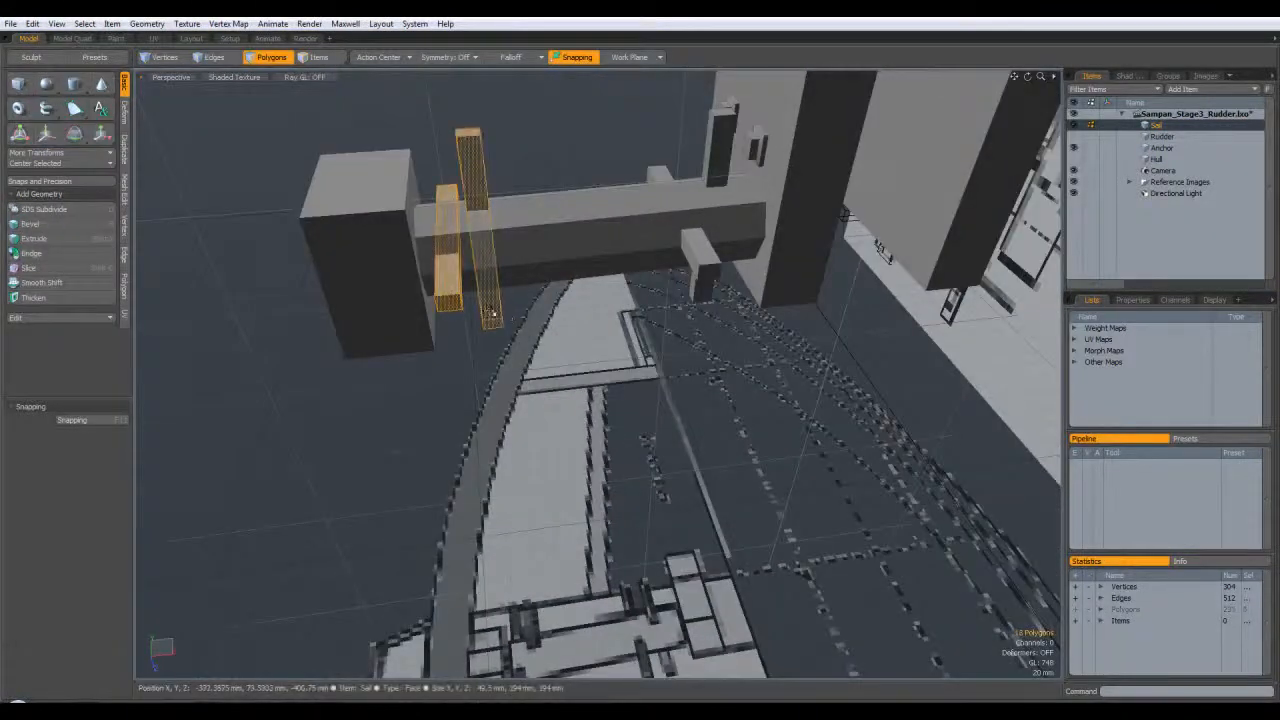
key("e")
left_click_drag(484, 314, 612, 215, "alt")
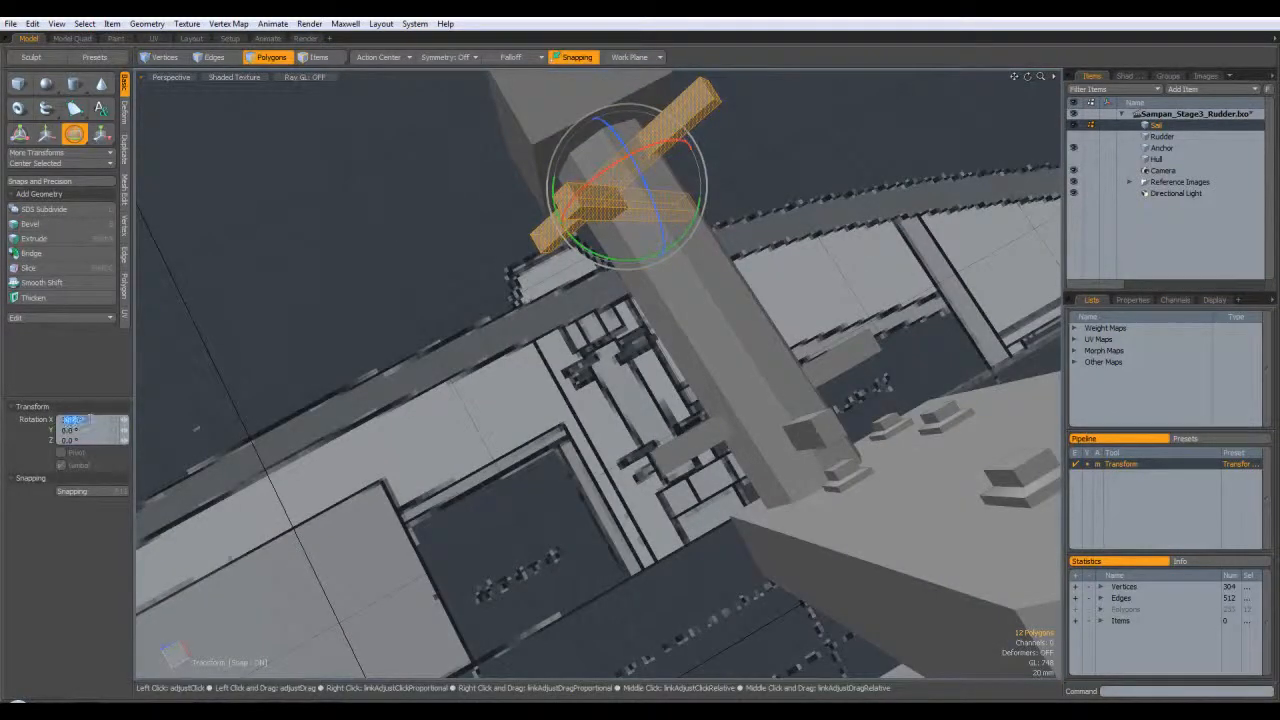
type("45")
key("Return")
key("q")
left_click(520, 408)
Select the pair of bars next to the near post and rotate them 45° about X
left_click_drag(520, 408, 720, 245, "alt")
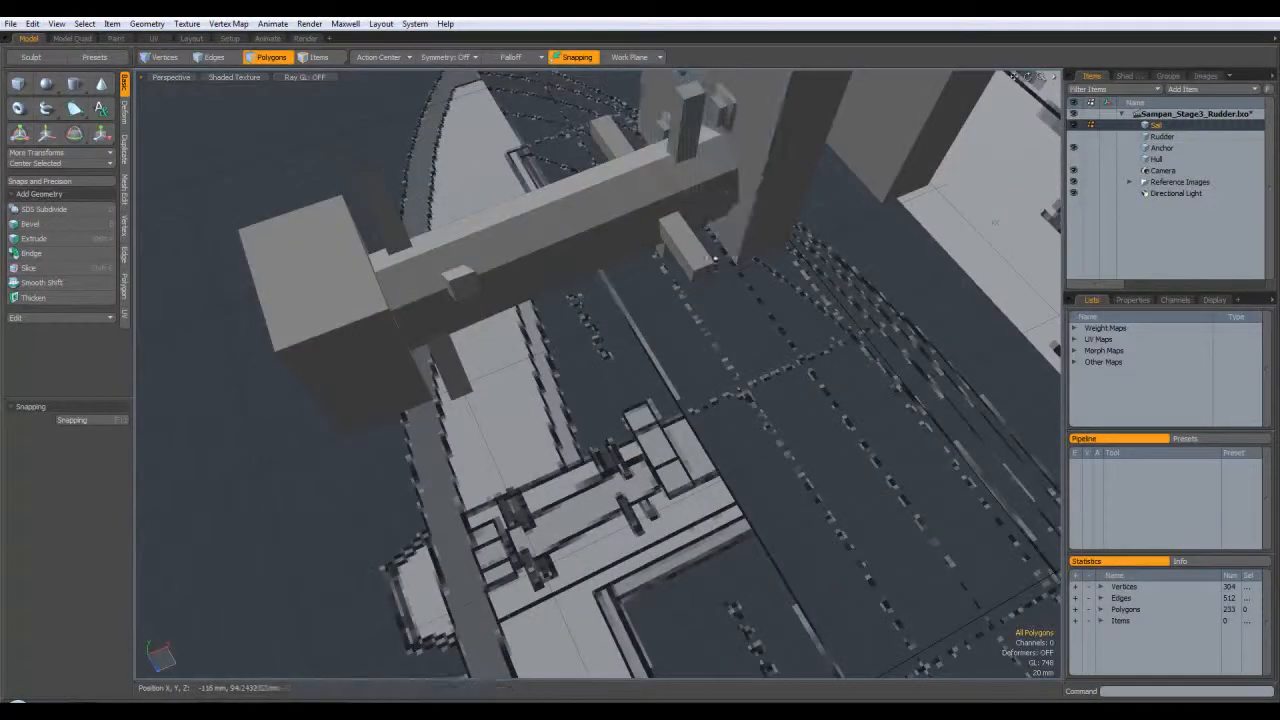
double_click(694, 260)
double_click(685, 143, "shift")
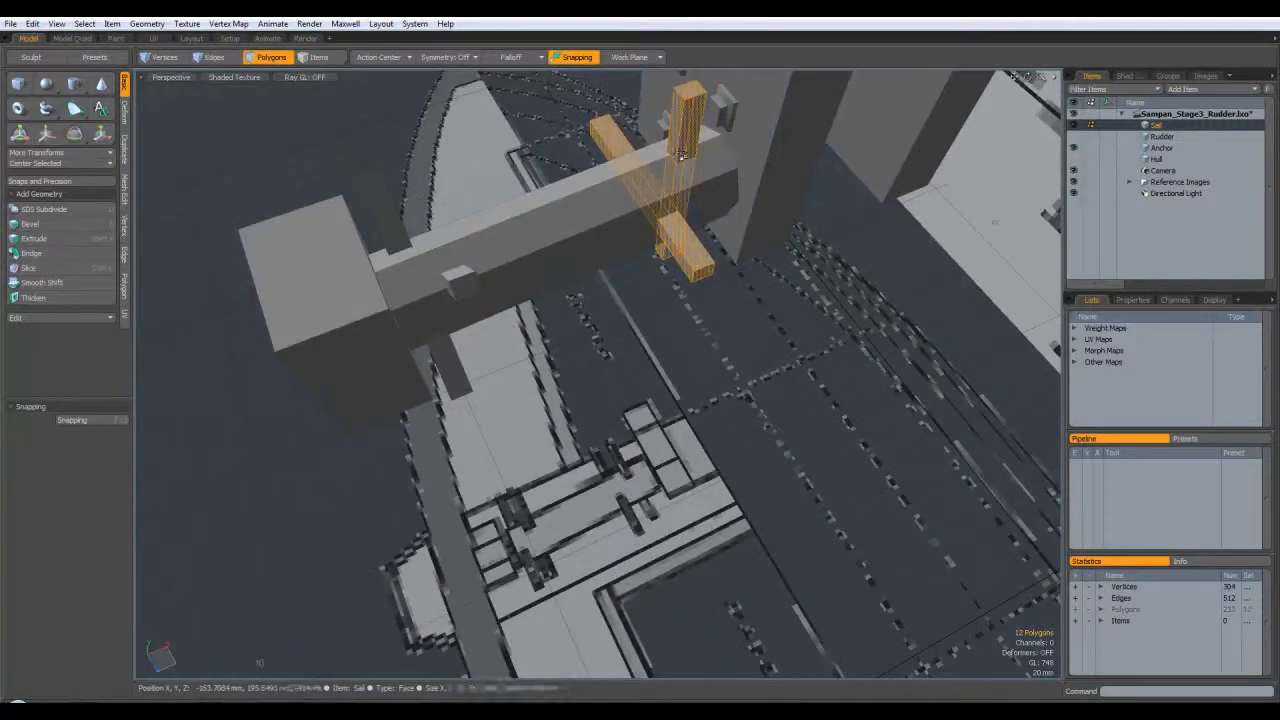
key("e")
left_click_drag(681, 155, 695, 232)
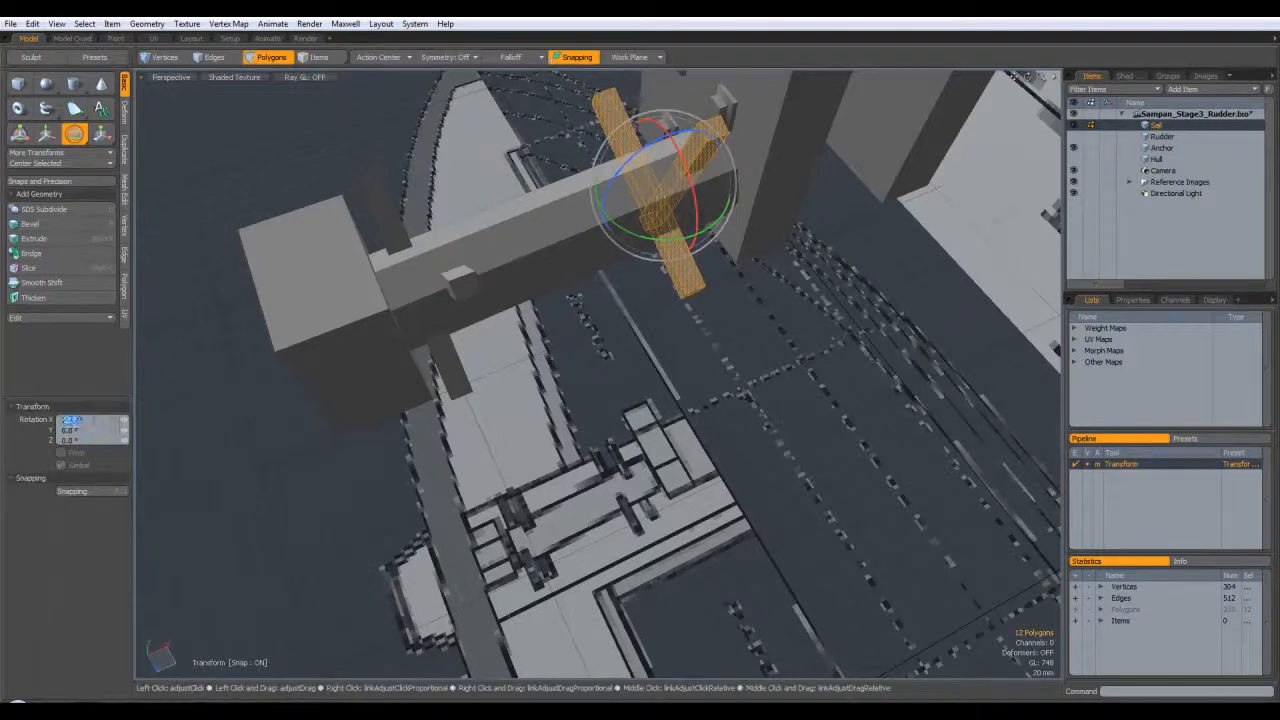
type("45")
key("Return")
left_click(374, 585)
Draw a flat cube about 106 × 220 mm over the fitting outside the hull in the top-view reference
left_click_drag(374, 585, 300, 480, "alt")
scroll(350, 545, "down", 5)
left_click_drag(712, 215, 708, 418, "alt")
key("KP_1")
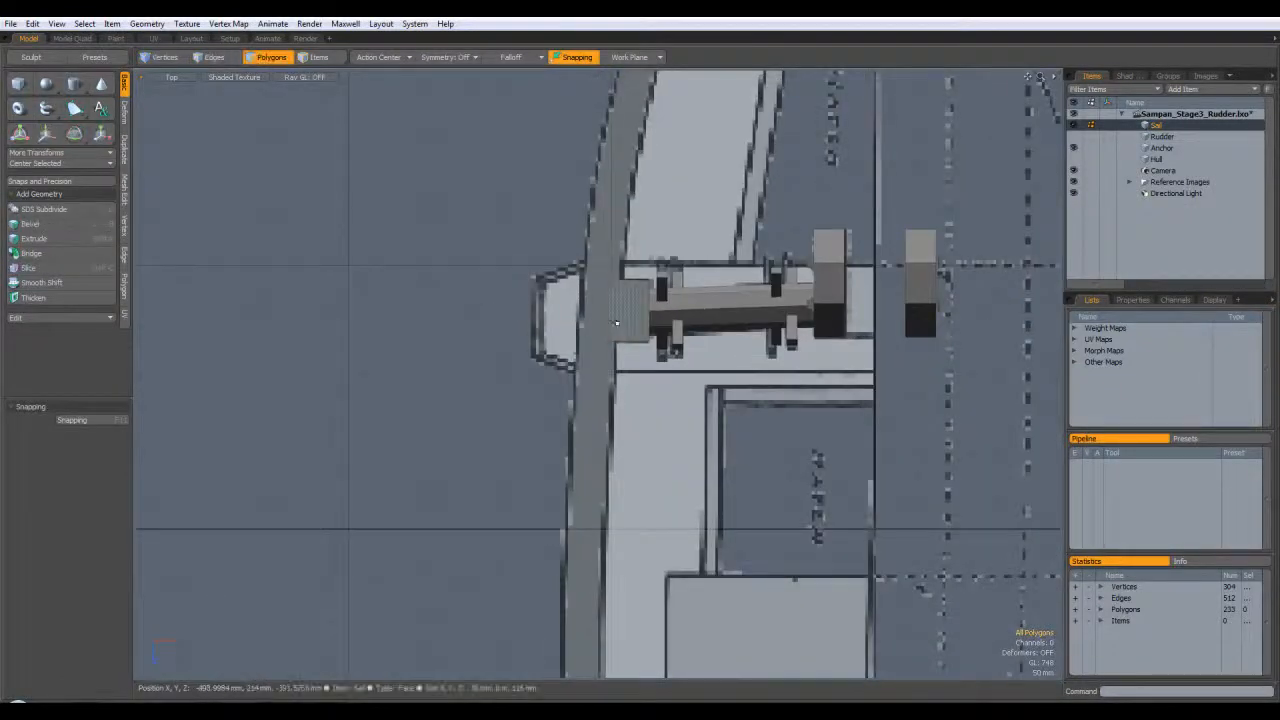
key("ctrl+space")
left_click(645, 301)
left_click_drag(645, 301, 696, 358, "alt")
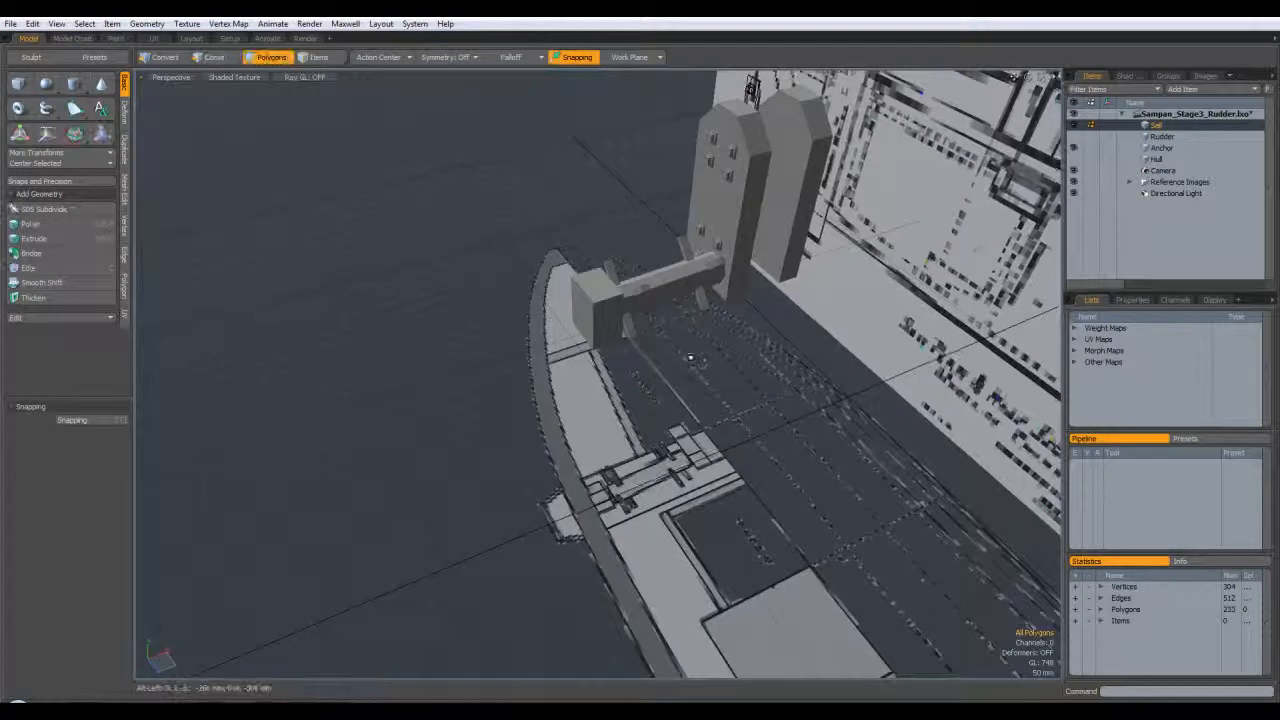
key("ctrl+space")
left_click(682, 321)
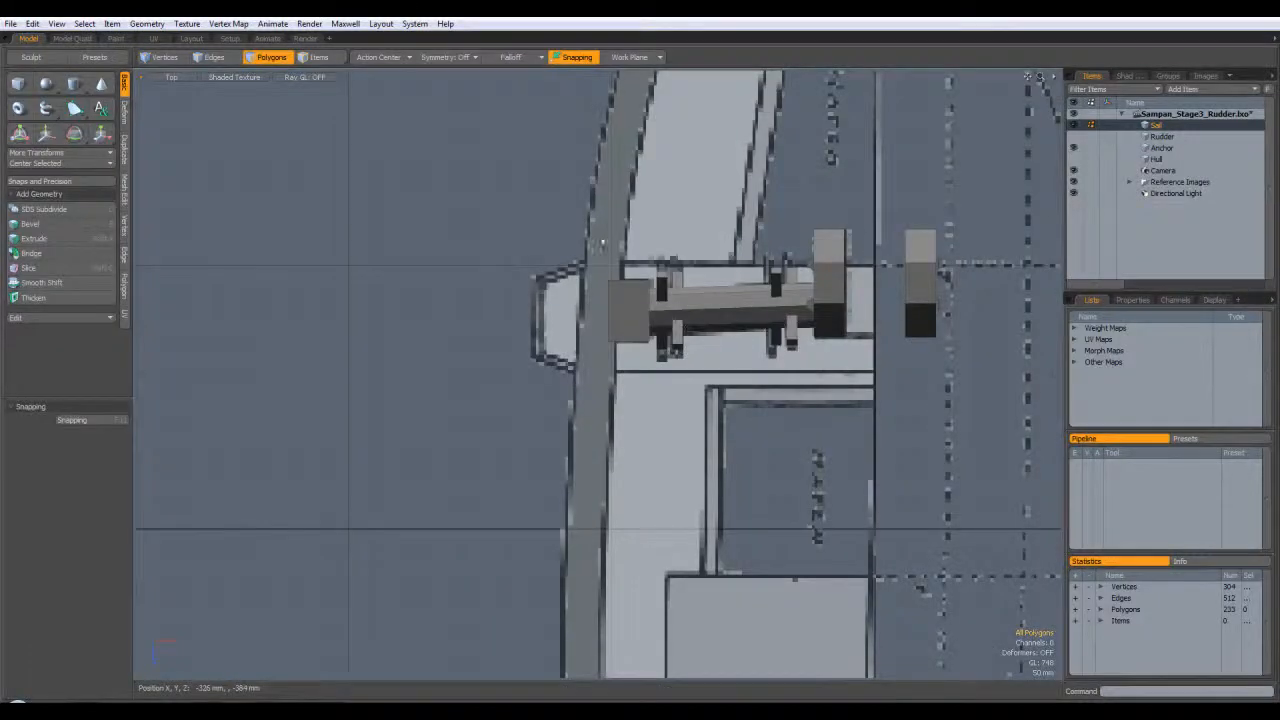
left_click(21, 86)
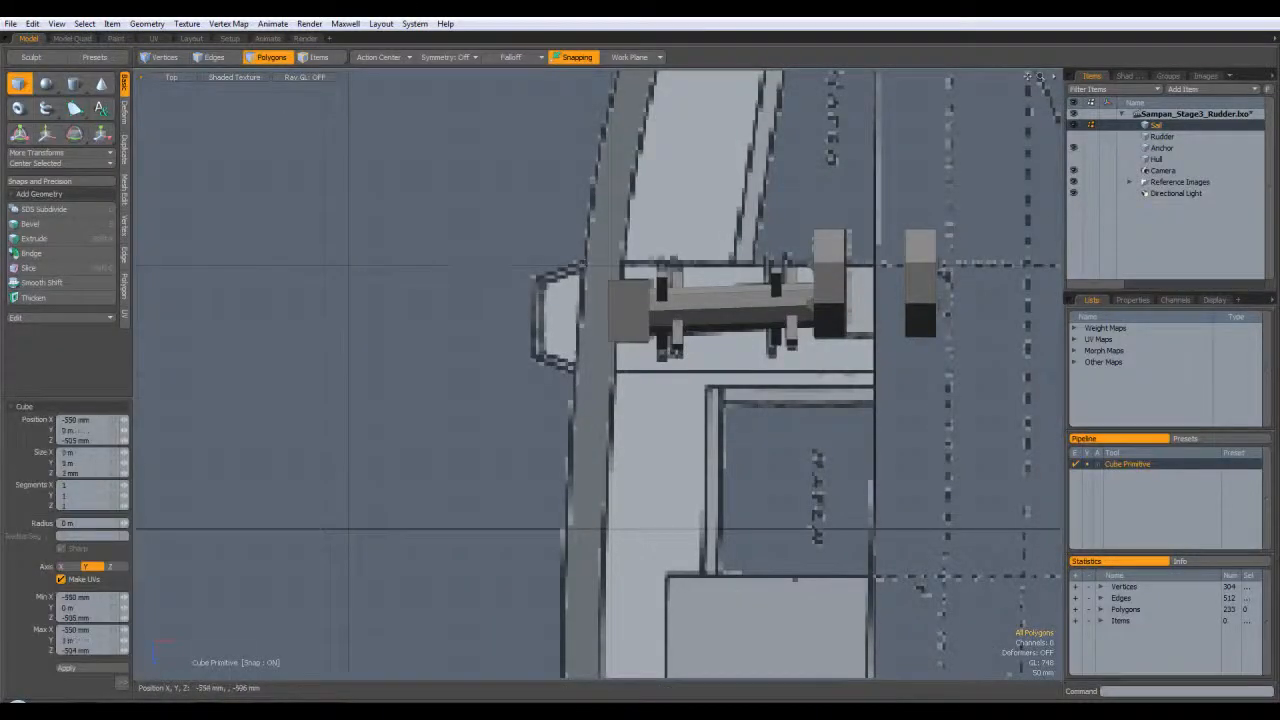
left_click_drag(586, 262, 528, 378)
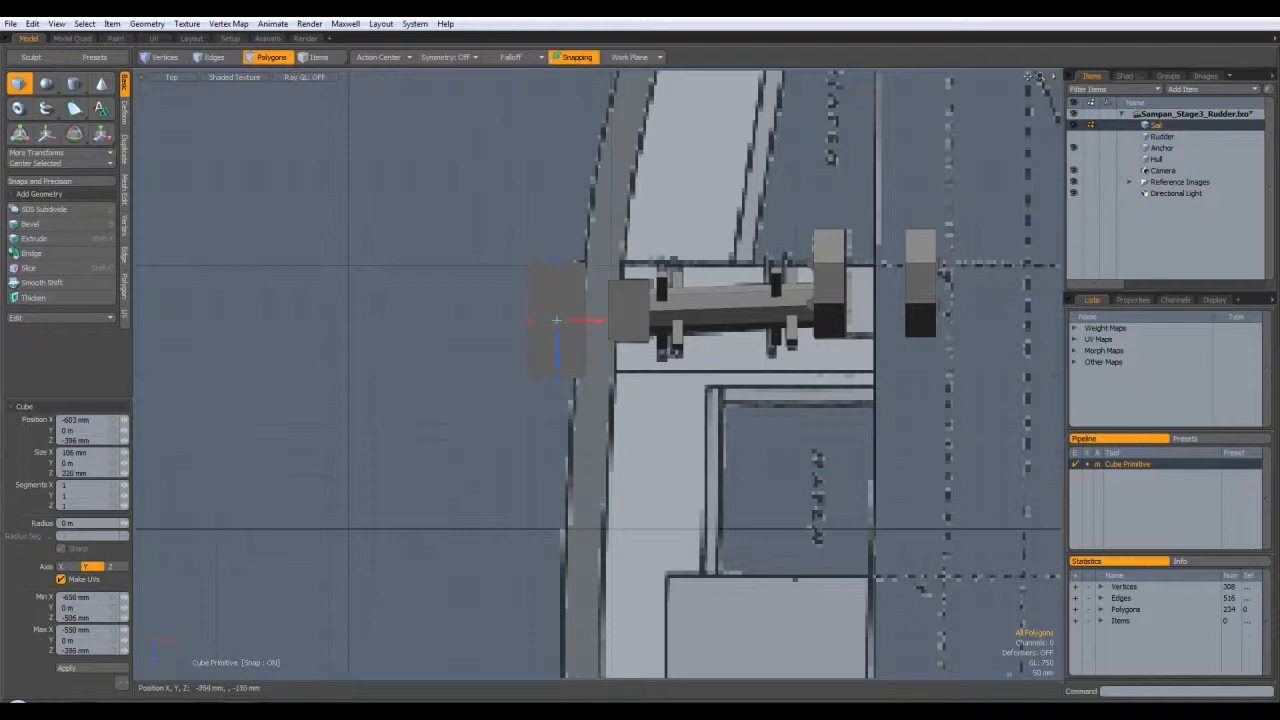
Align the cube with the side reference drawing at Z -336 mm and give it a 140 mm height, starting at Y 54 mm
key("ctrl+space")
left_click(519, 397)
left_click_drag(521, 395, 634, 401, "alt")
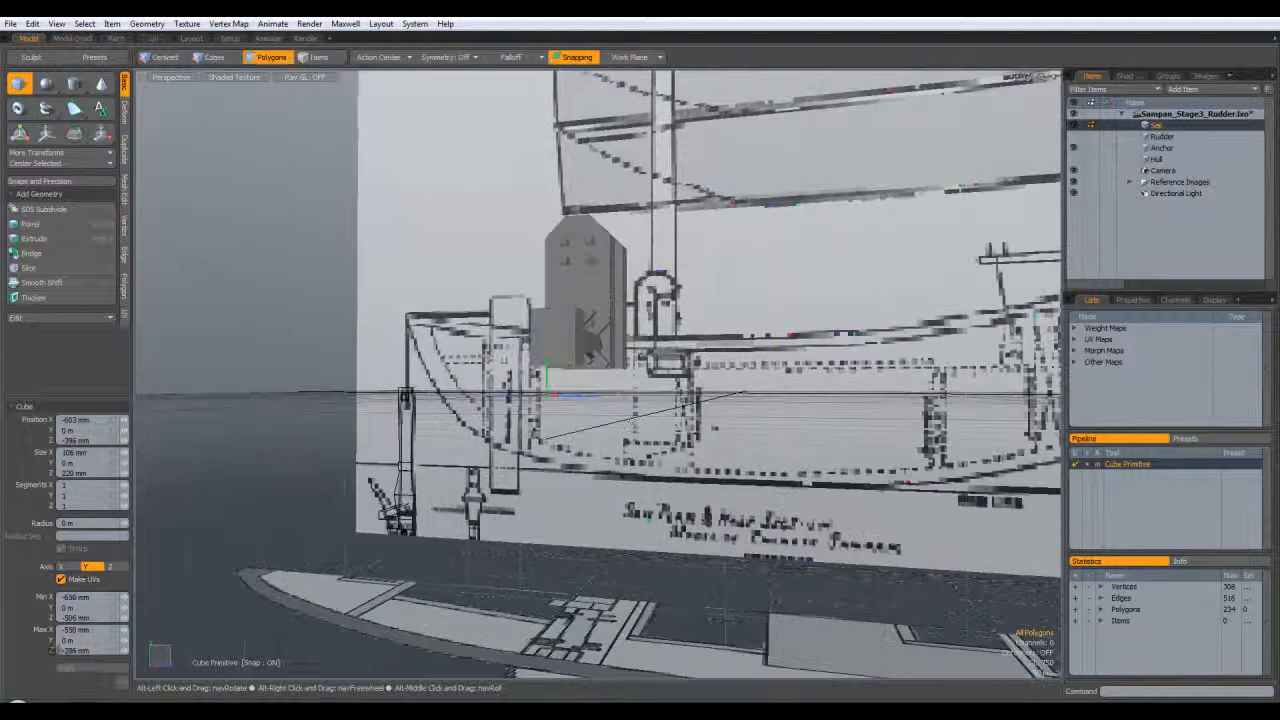
key("KP_2")
key("KP_3")
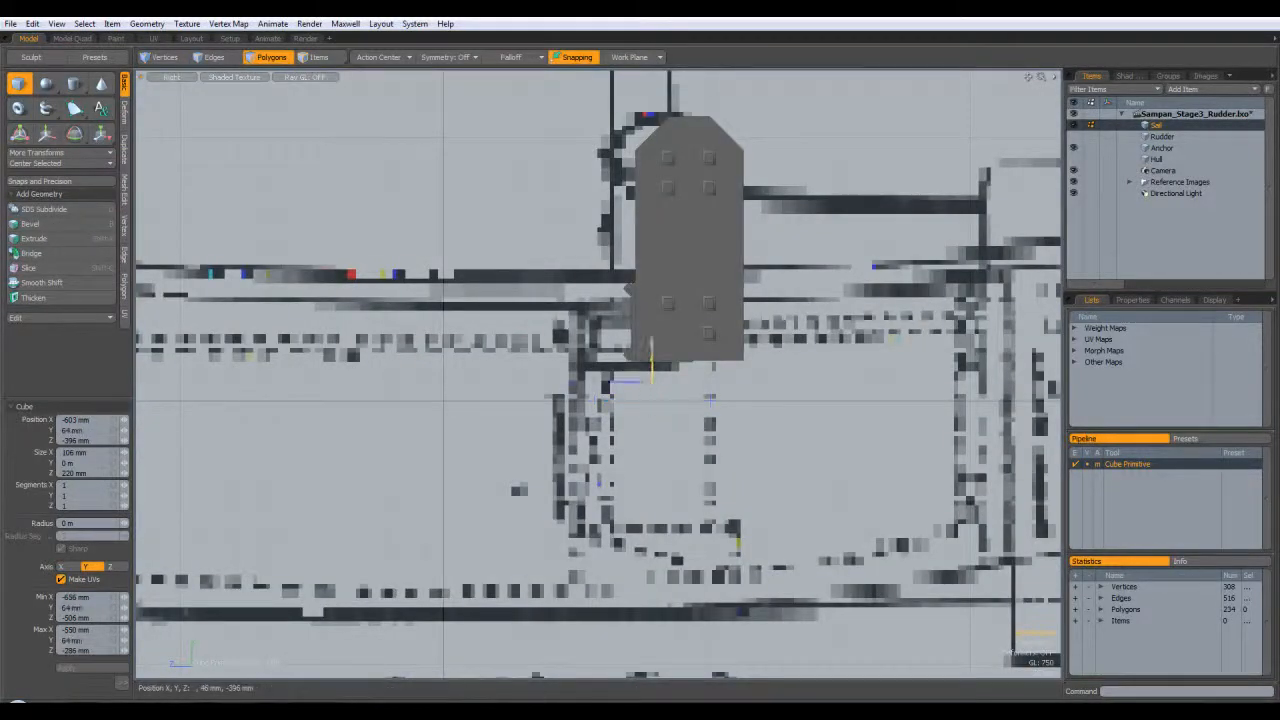
left_click_drag(651, 327, 651, 330)
left_click_drag(629, 381, 629, 309)
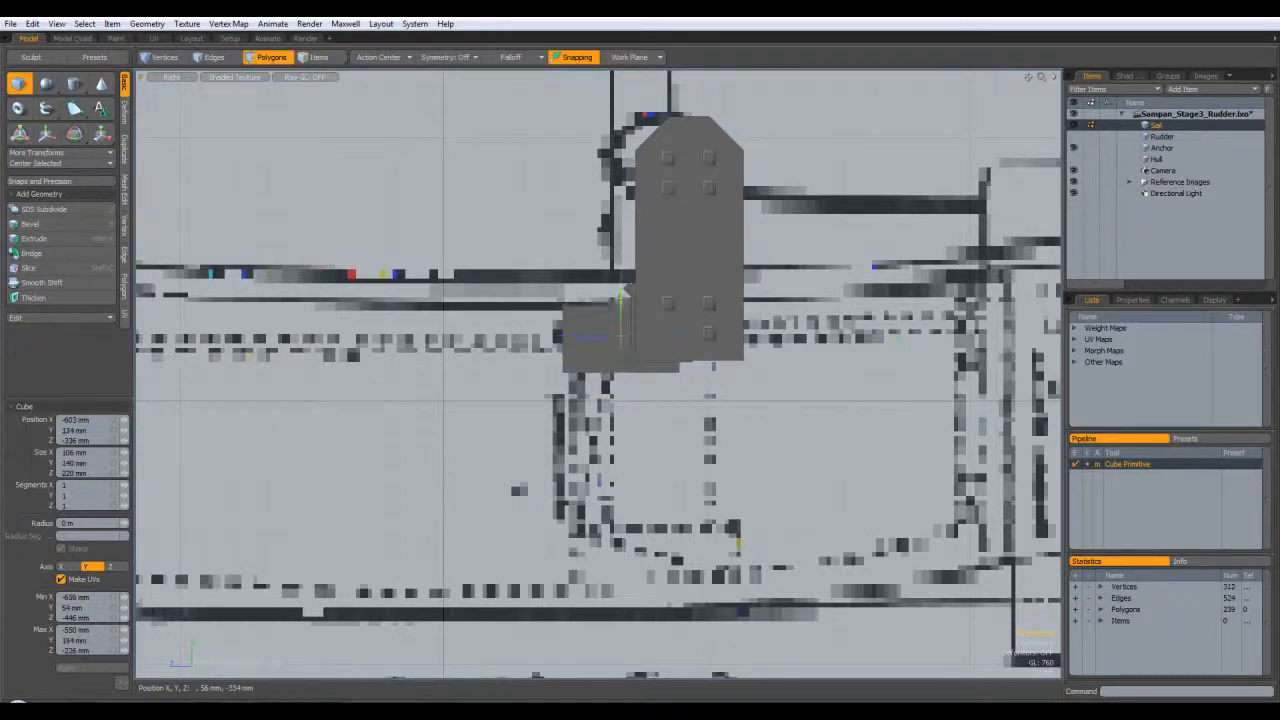
key("q")
Show the Hull mesh and add it to the item selection alongside Sail
key("ctrl+space")
left_click(786, 423)
left_click_drag(786, 423, 594, 262, "alt")
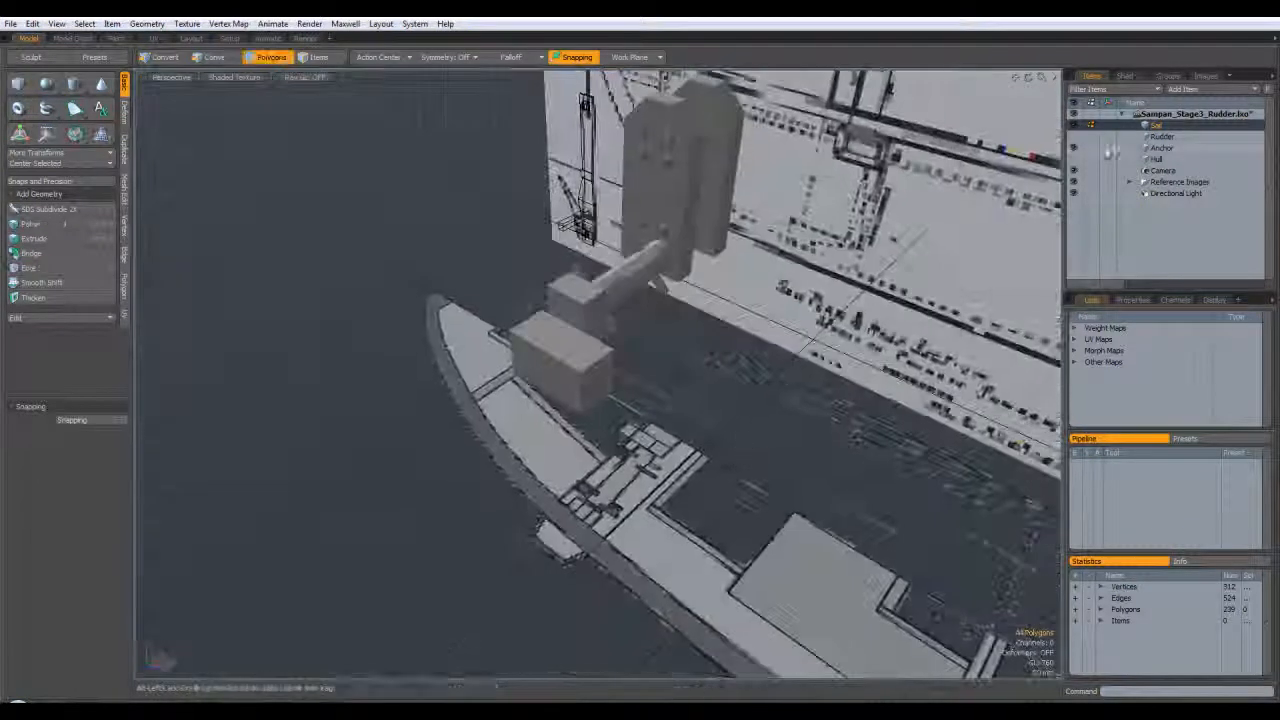
left_click(1074, 159)
left_click_drag(786, 308, 780, 240, "alt")
left_click(1154, 159, "ctrl")
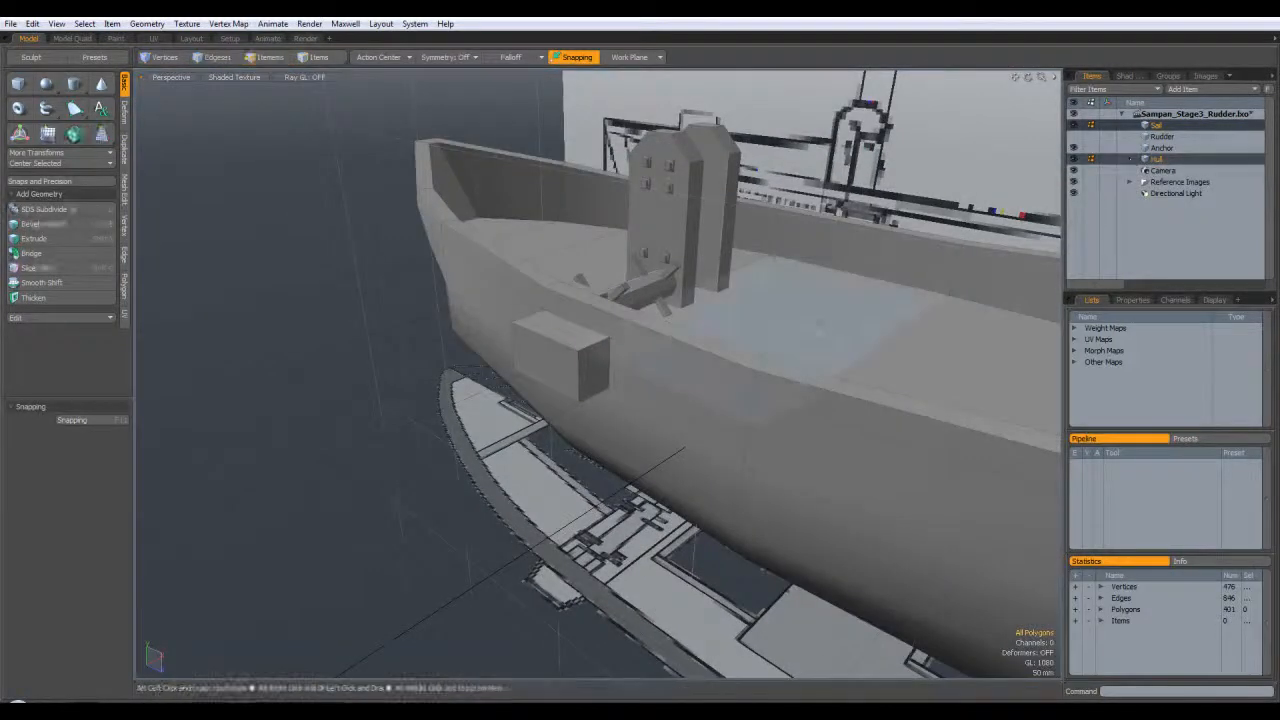
Select the whole block outside the hull and shift it slightly along X against the hull side
left_click(820, 322)
double_click(596, 374)
mouse_move(597, 374)
left_mouse_down("alt")
mouse_move(623, 322)
mouse_move(740, 423)
mouse_move(763, 429)
mouse_move(775, 410)
mouse_move(771, 374)
mouse_move(628, 391)
mouse_move(592, 366)
mouse_move(606, 370)
left_mouse_up("alt")
key("w")
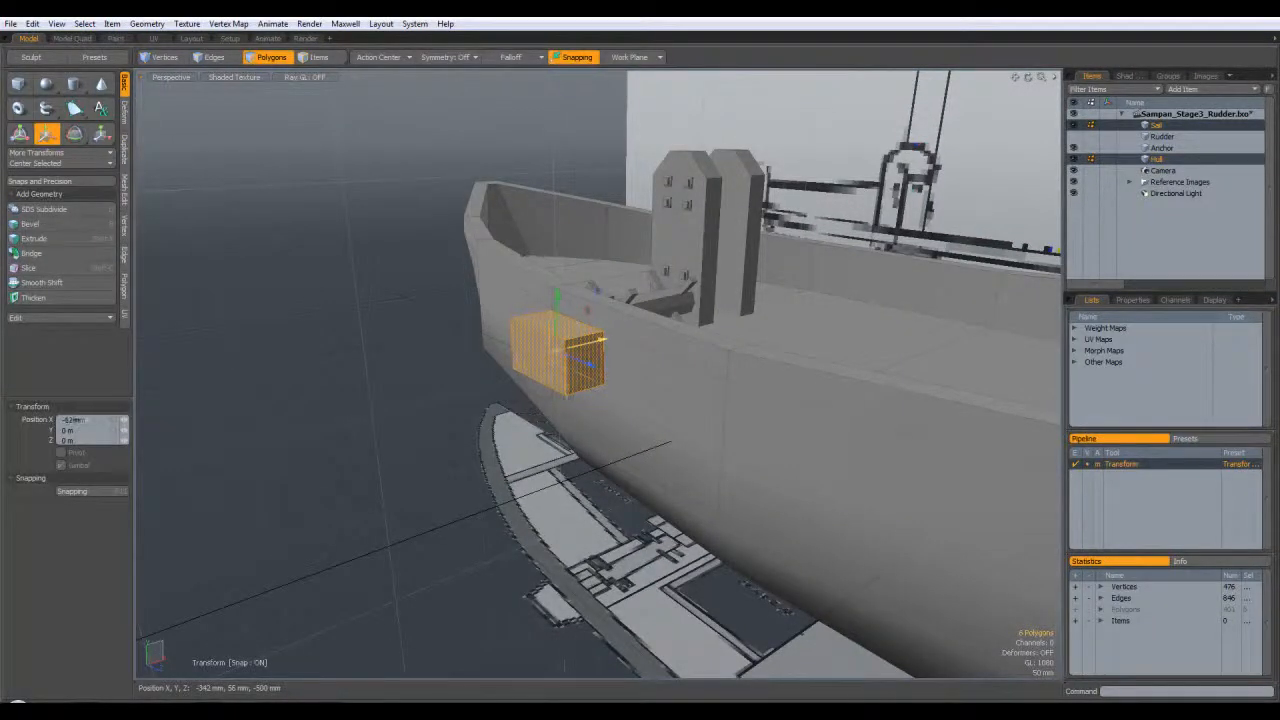
key("Escape")
left_click_drag(692, 392, 635, 419, "alt")
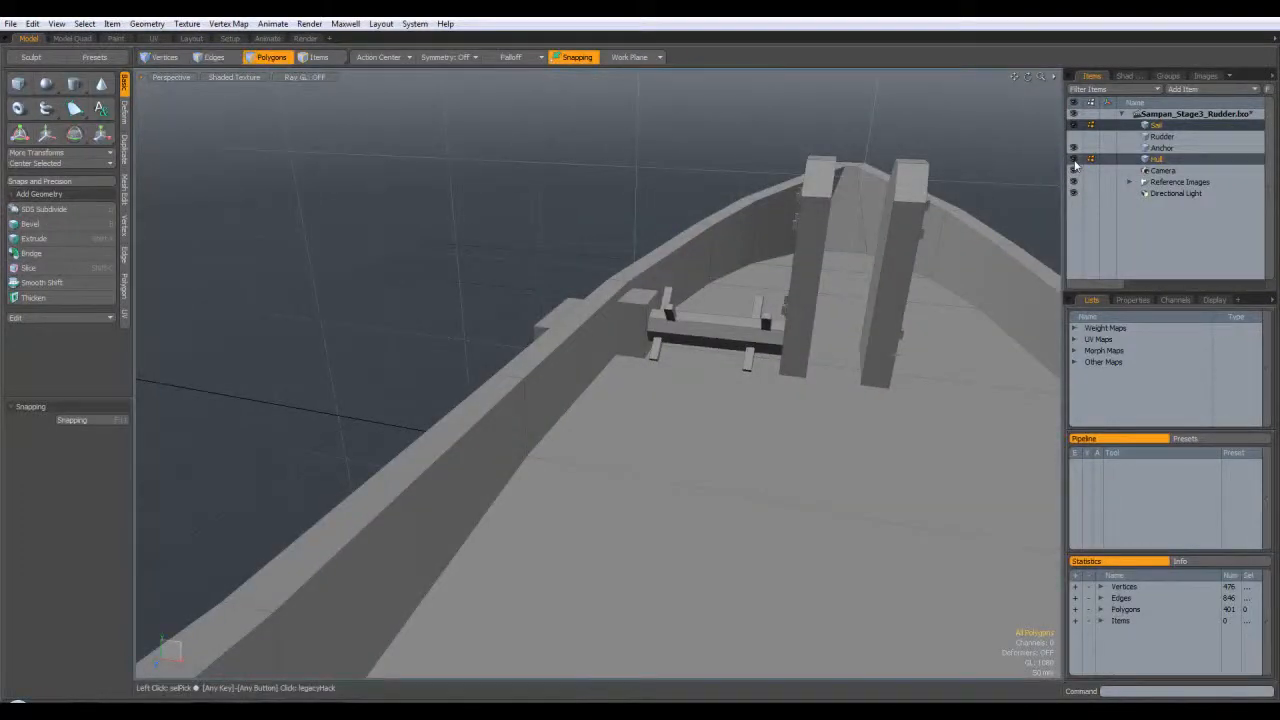
Make Sail the only active mesh with the Hull hidden, and inspect the block's faces from both sides
left_click(1158, 125)
left_click_drag(697, 378, 640, 348, "alt")
left_click(619, 354)
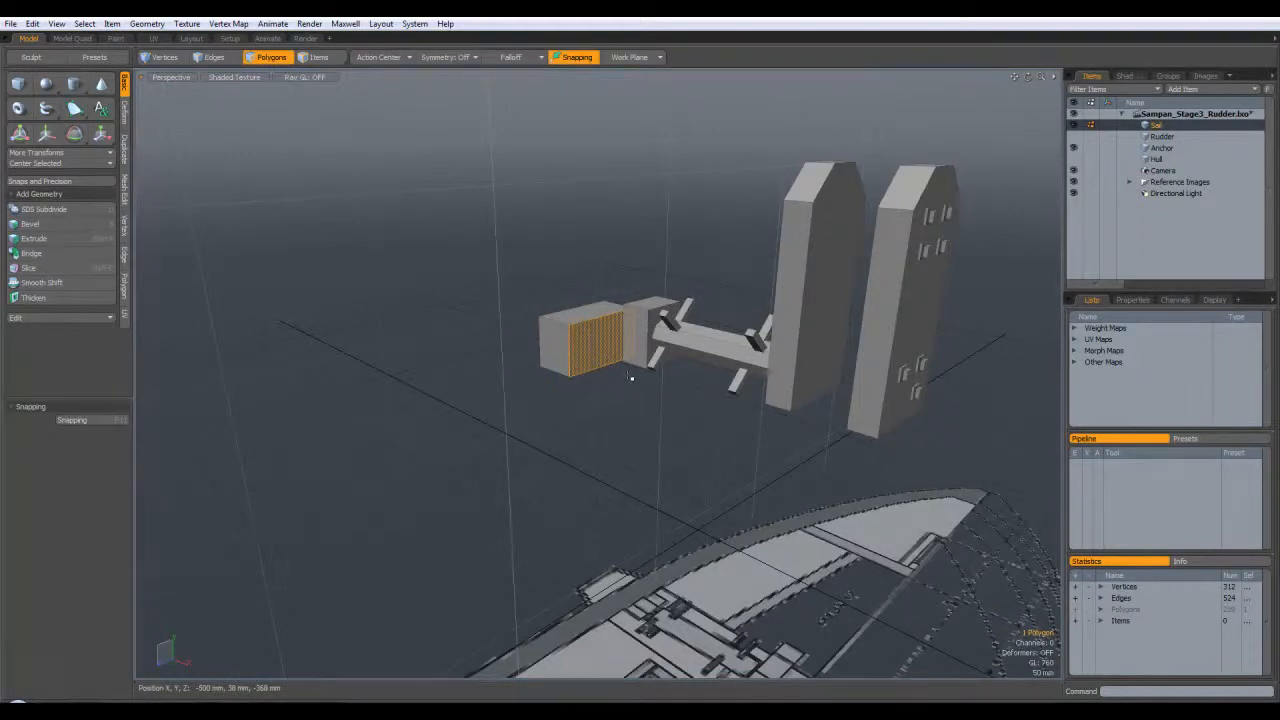
left_click(630, 376)
left_click_drag(569, 394, 832, 387, "alt")
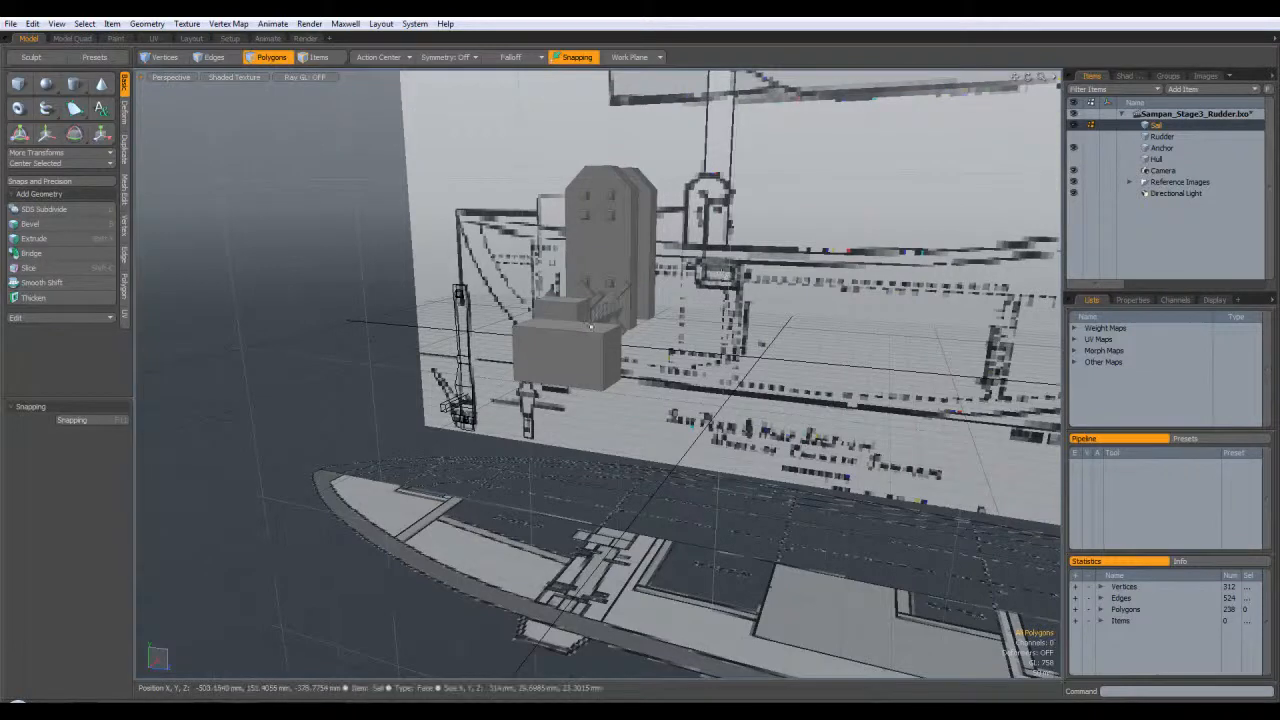
Try to inset the outboard face of the outer block with Polygon Bevel
left_click(561, 362)
key("b")
left_click_drag(609, 350, 612, 349)
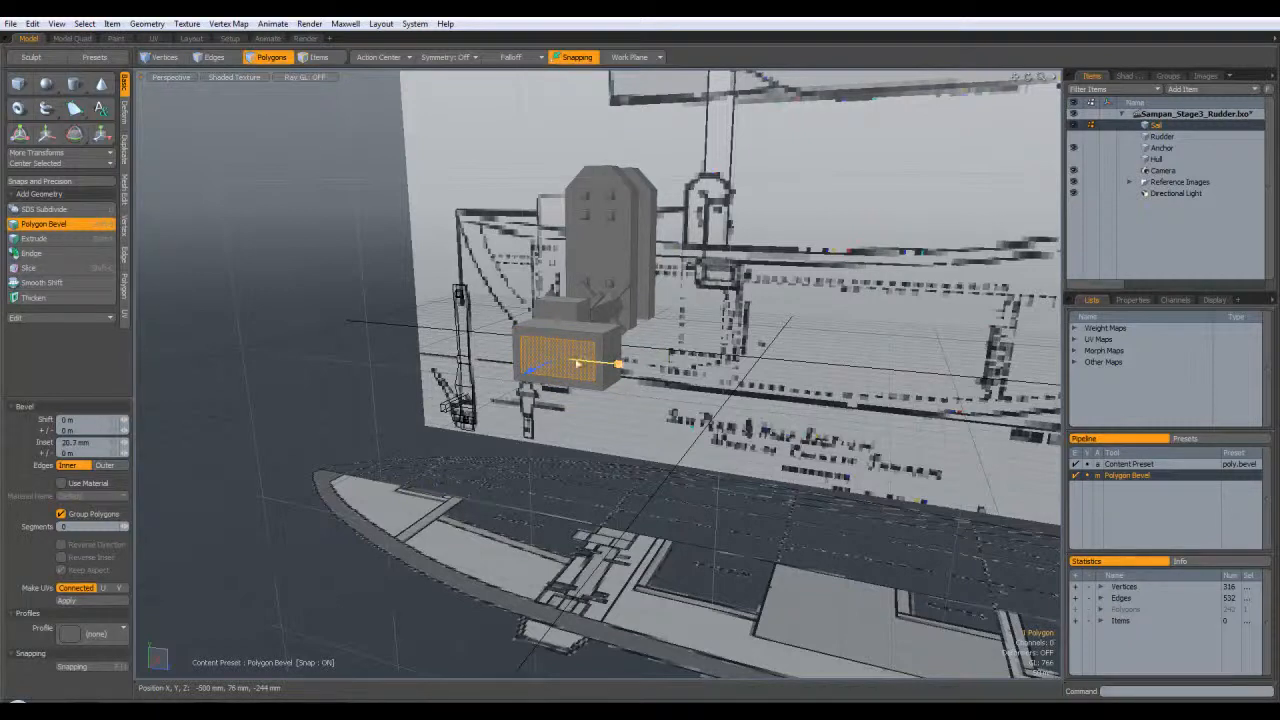
left_click_drag(575, 362, 583, 371)
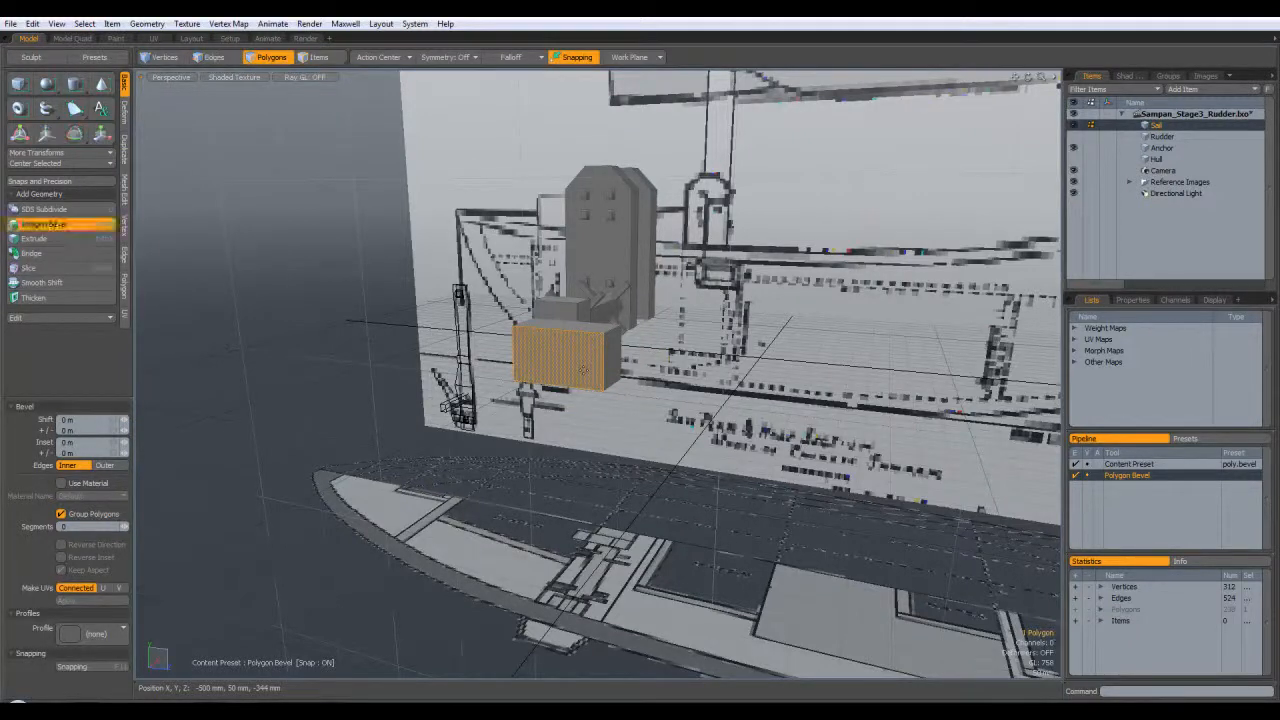
key("ctrl+z")
key("ctrl+z")
Taper the outer block by scaling its outboard face to 86.5% in Y and Z
left_click(216, 58)
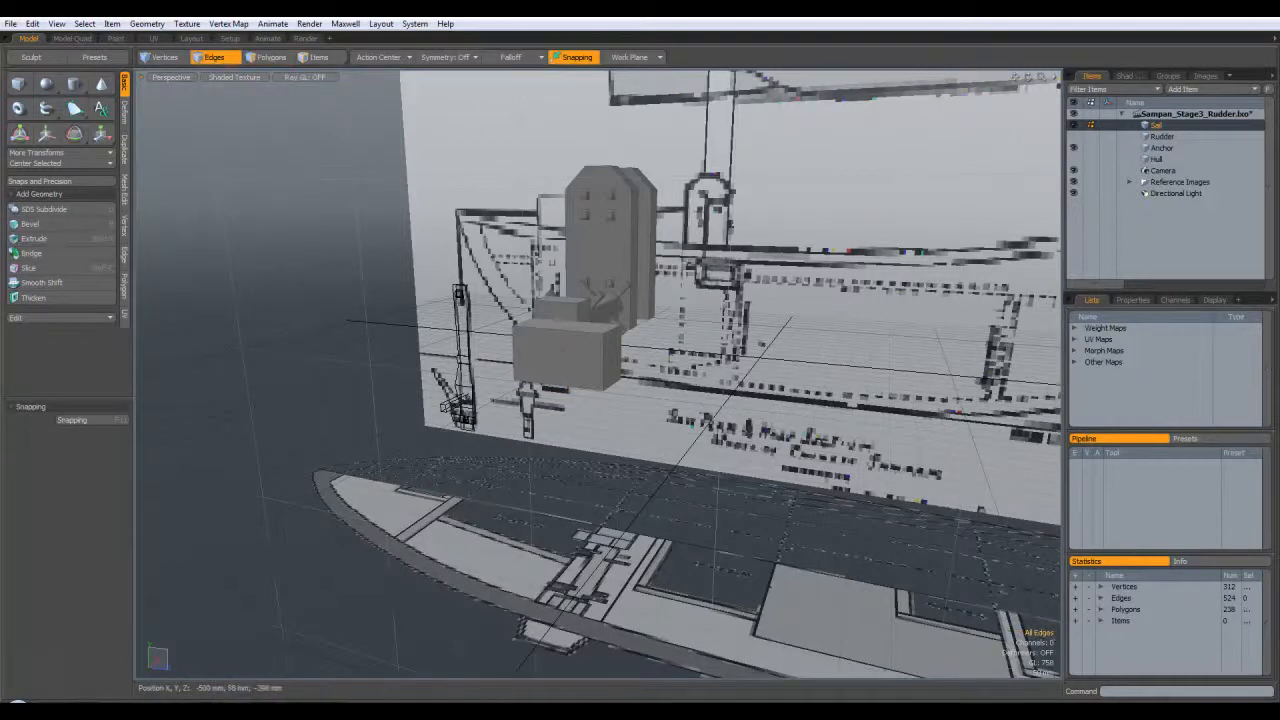
left_click(268, 57)
left_click(552, 356)
key("y")
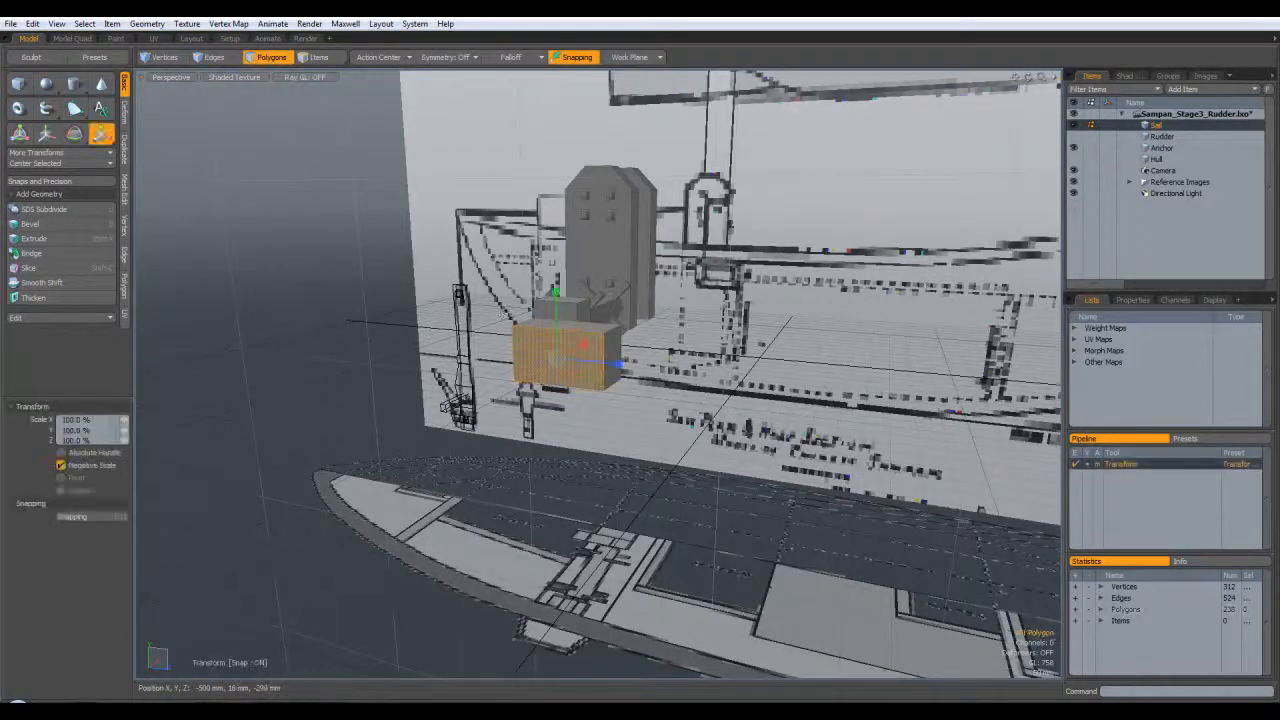
left_click_drag(608, 307, 590, 311)
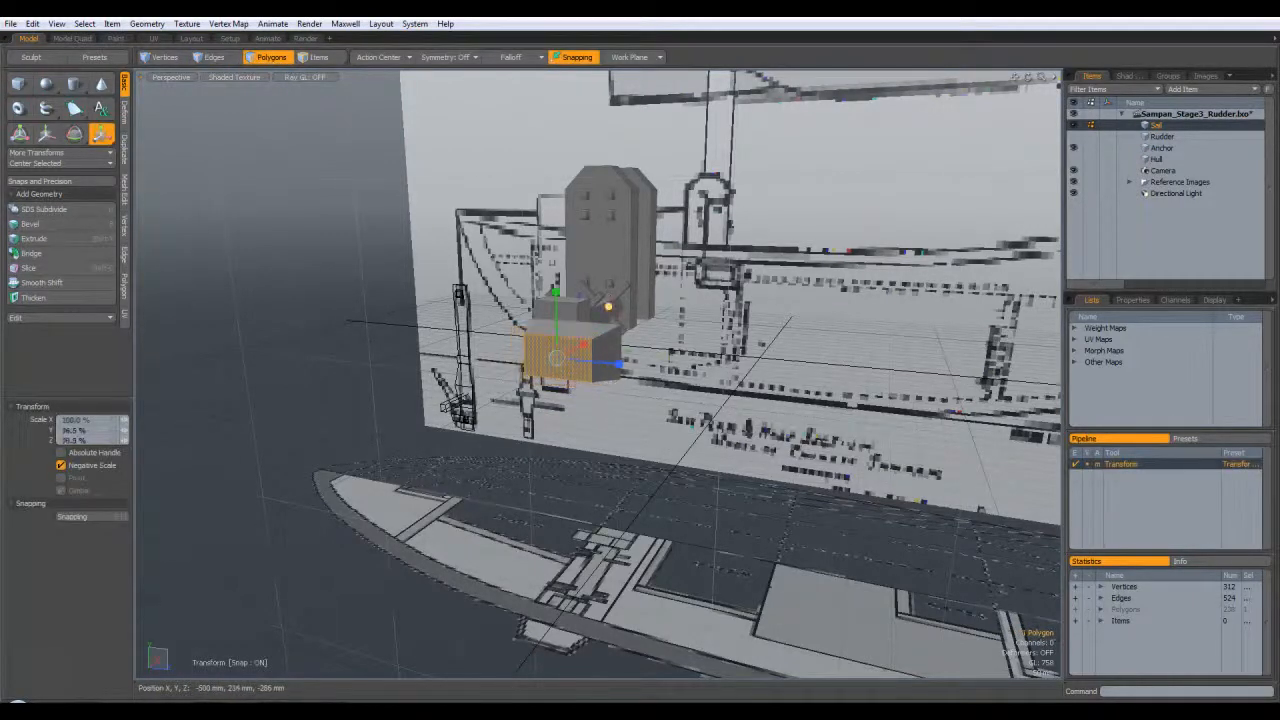
mouse_move(738, 386)
left_mouse_down("alt")
mouse_move(850, 335)
mouse_move(731, 391)
left_mouse_up("alt")
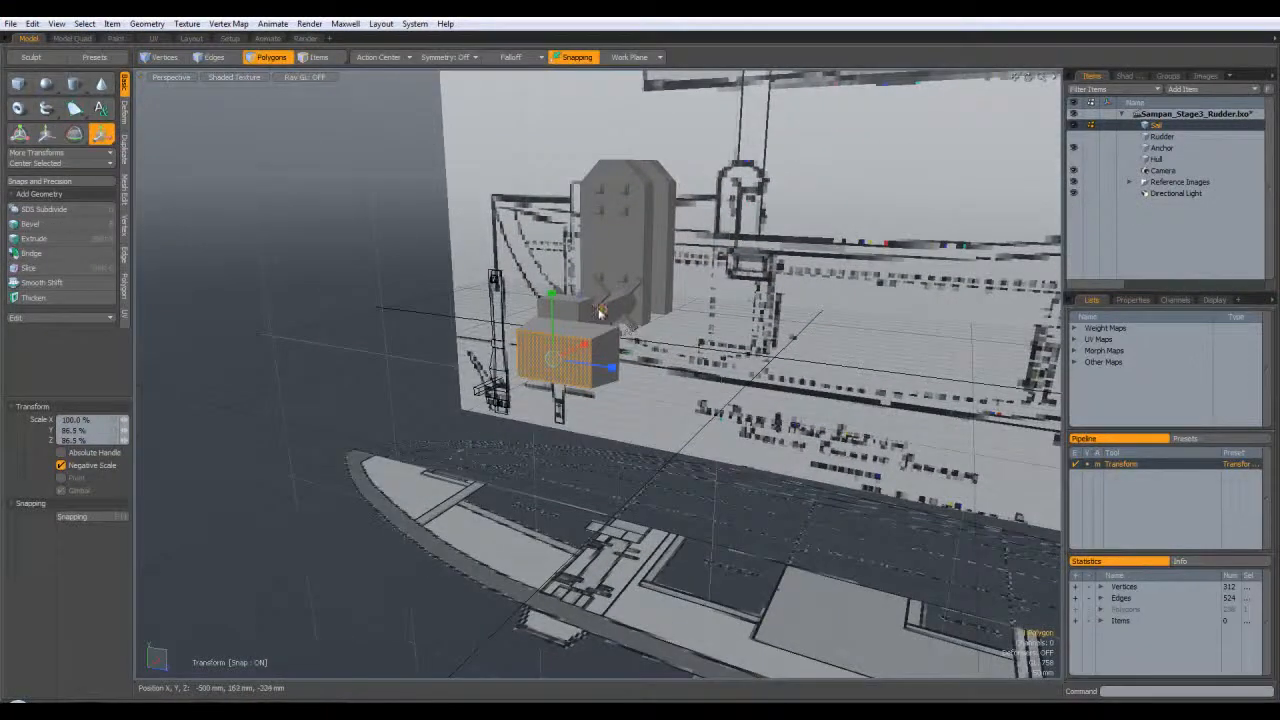
key("Escape")
Select the whole beam between the post and the inner block, and show it in the top view
left_click_drag(705, 388, 680, 402, "alt")
left_click_drag(578, 268, 760, 338, "alt")
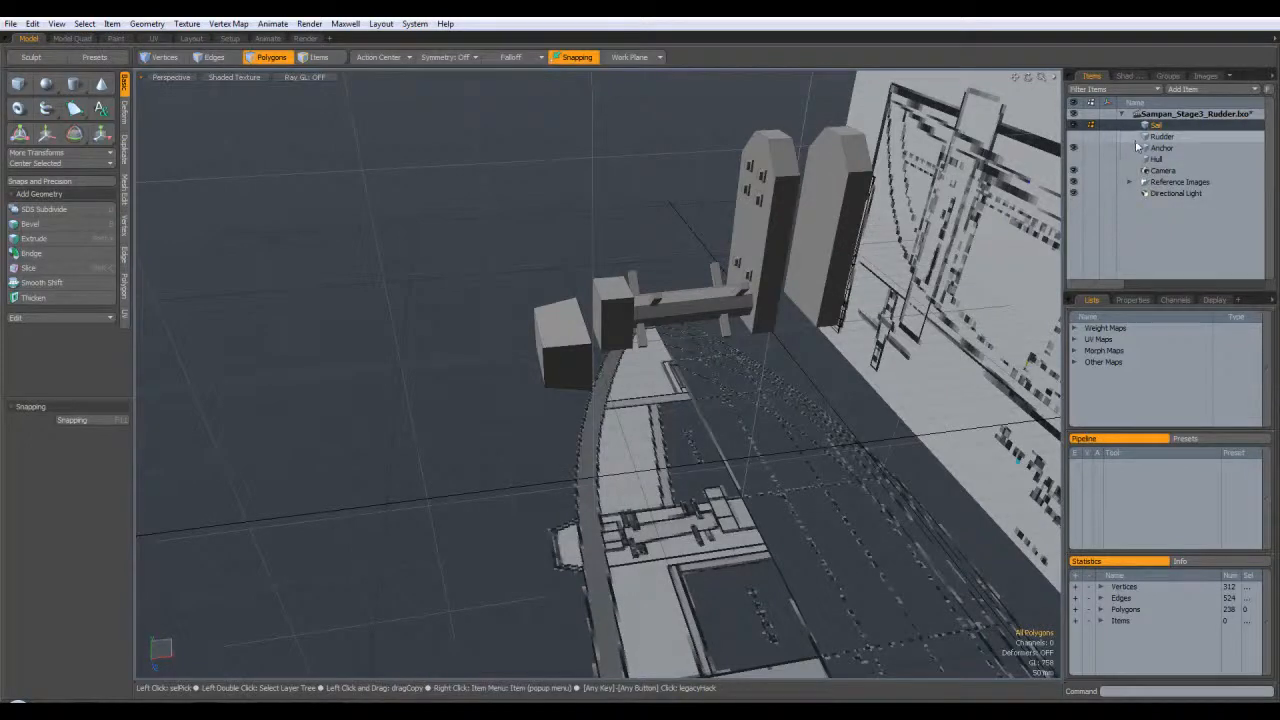
mouse_move(640, 330)
left_mouse_down("alt")
mouse_move(710, 290)
mouse_move(645, 345)
left_mouse_up("alt")
left_click_drag(800, 490, 744, 502, "alt")
scroll(742, 502, "up", 3)
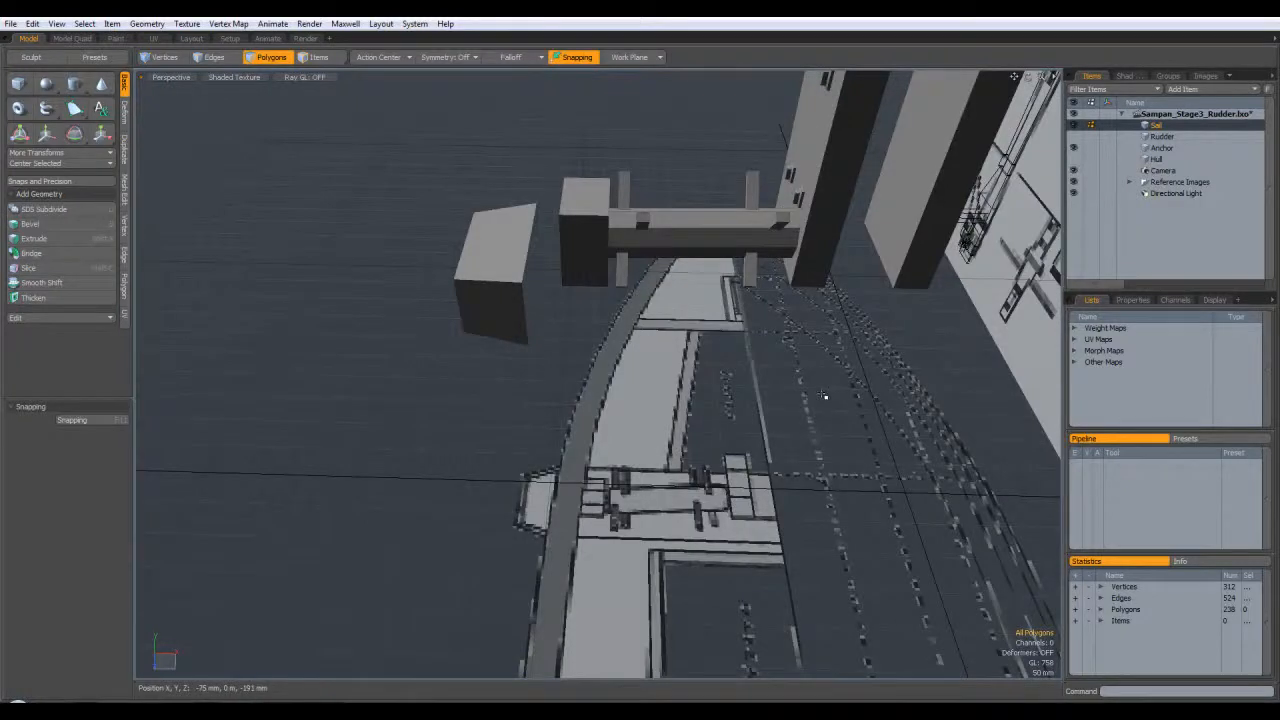
double_click(699, 237)
left_click_drag(699, 237, 712, 218, "alt")
key("KP_1")
left_click_drag(822, 265, 692, 315, "alt")
Add the crossed pins at both ends of the beam, the inner block and the tapered outer block to the selection
double_click(679, 335, "shift")
double_click(661, 331, "shift")
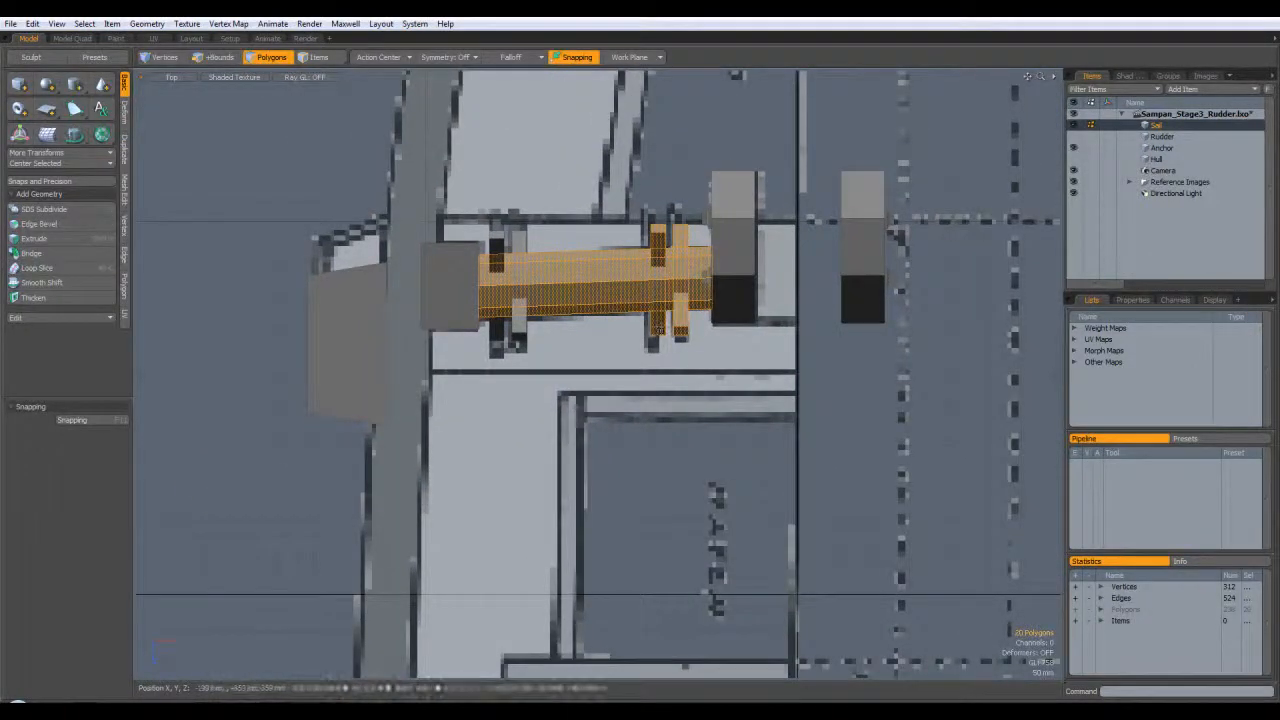
double_click(501, 340, "shift")
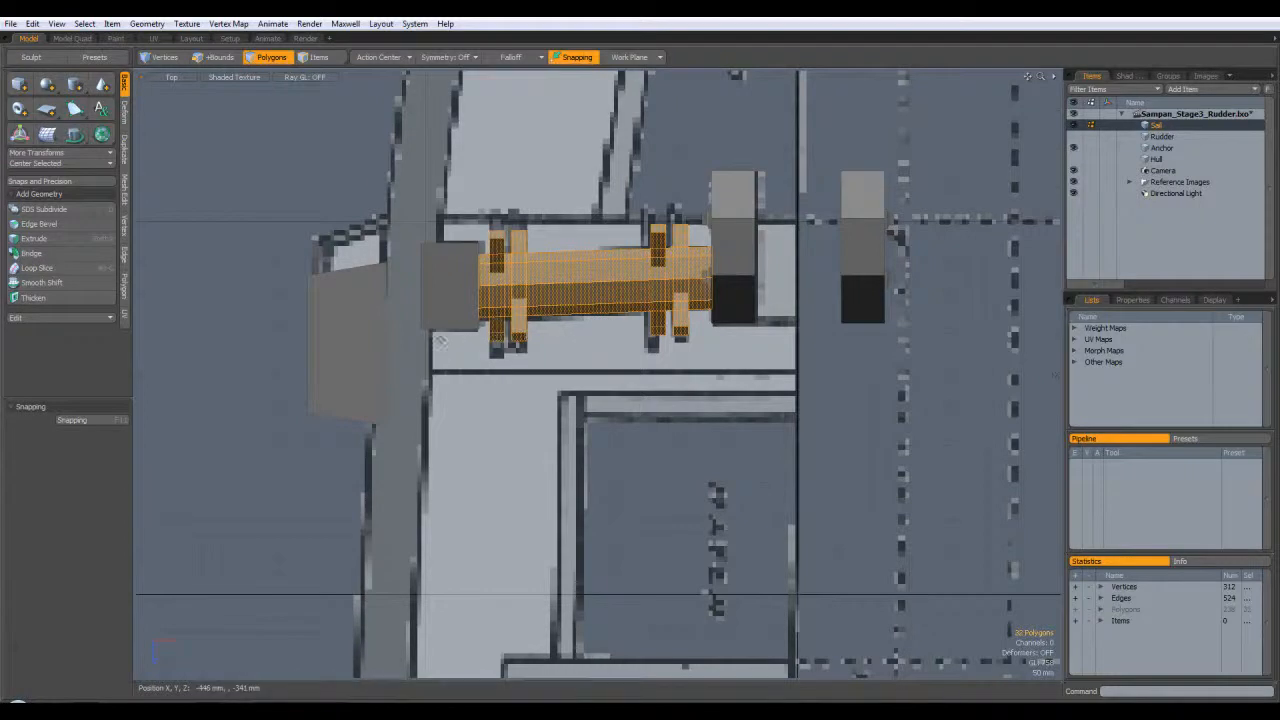
double_click(455, 318, "shift")
double_click(363, 362, "shift")
Enable grid snapping in the snapping options
left_click_drag(778, 393, 573, 416, "alt")
left_click(99, 421)
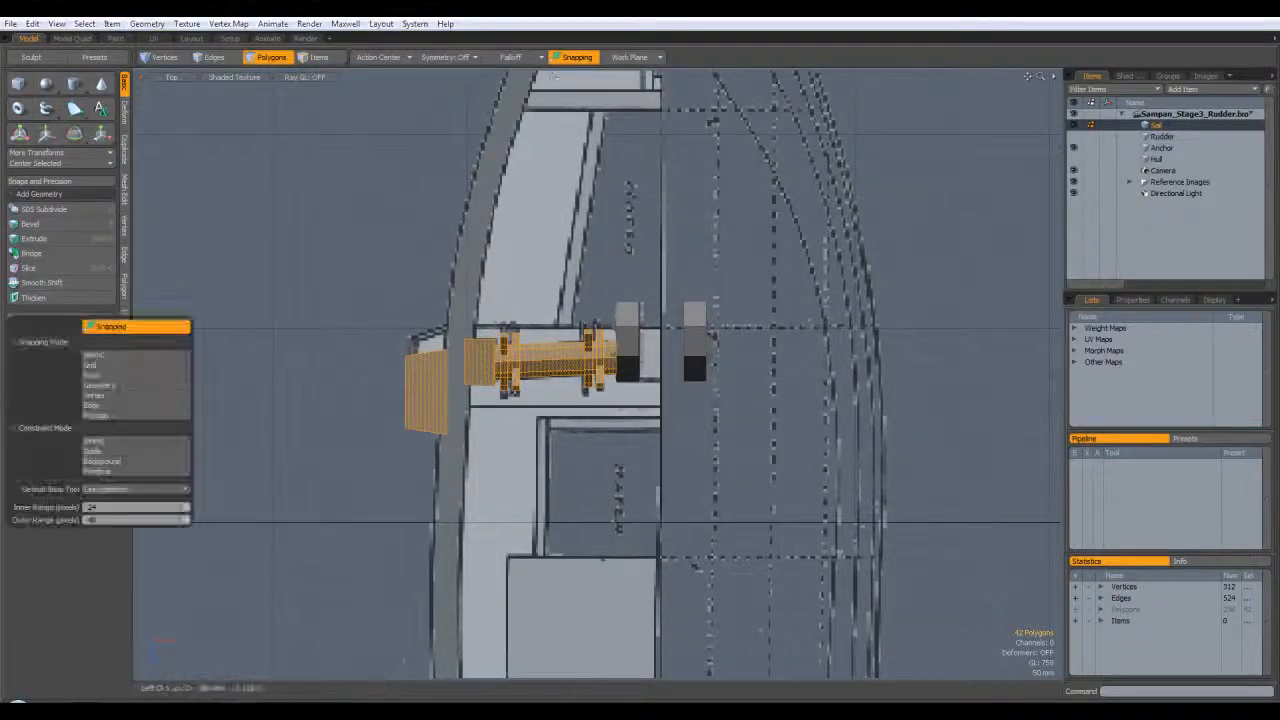
left_click(96, 421)
left_click(96, 363)
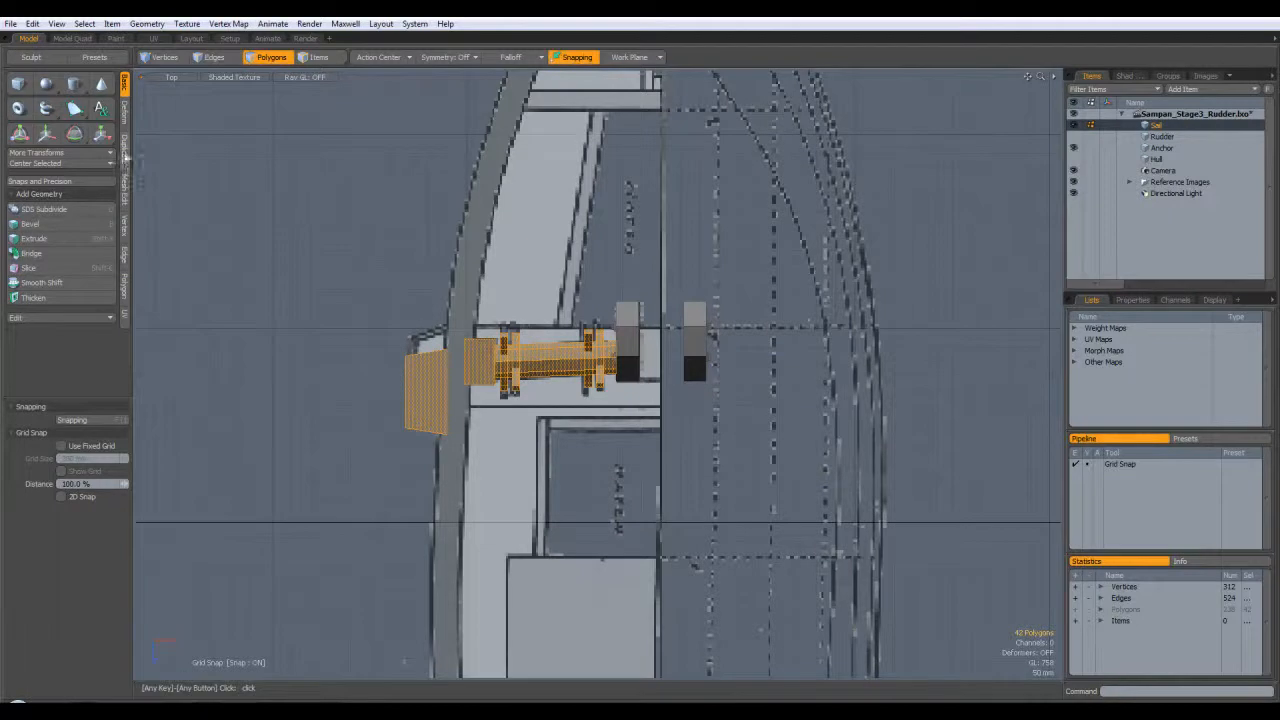
Mirror the selected beam, pins and blocks across the X axis about the boat's centreline at X -2 mm
left_click(125, 150)
left_click(40, 93)
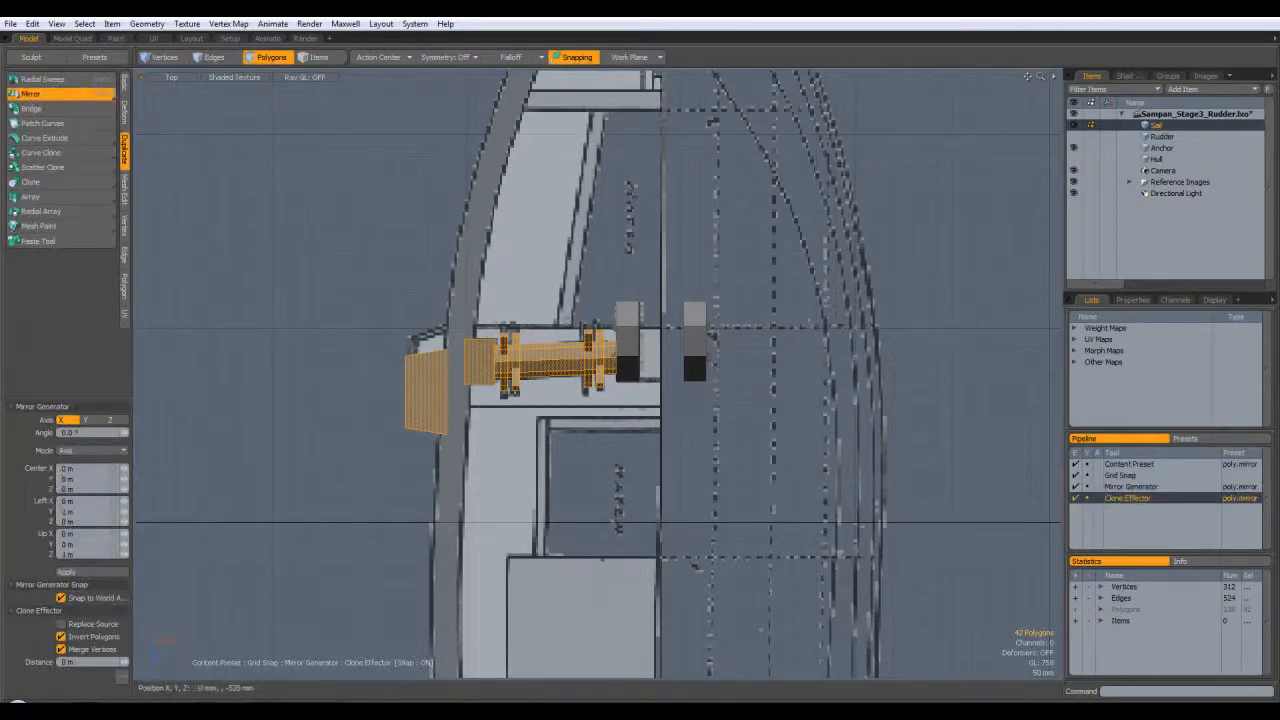
left_click(660, 277)
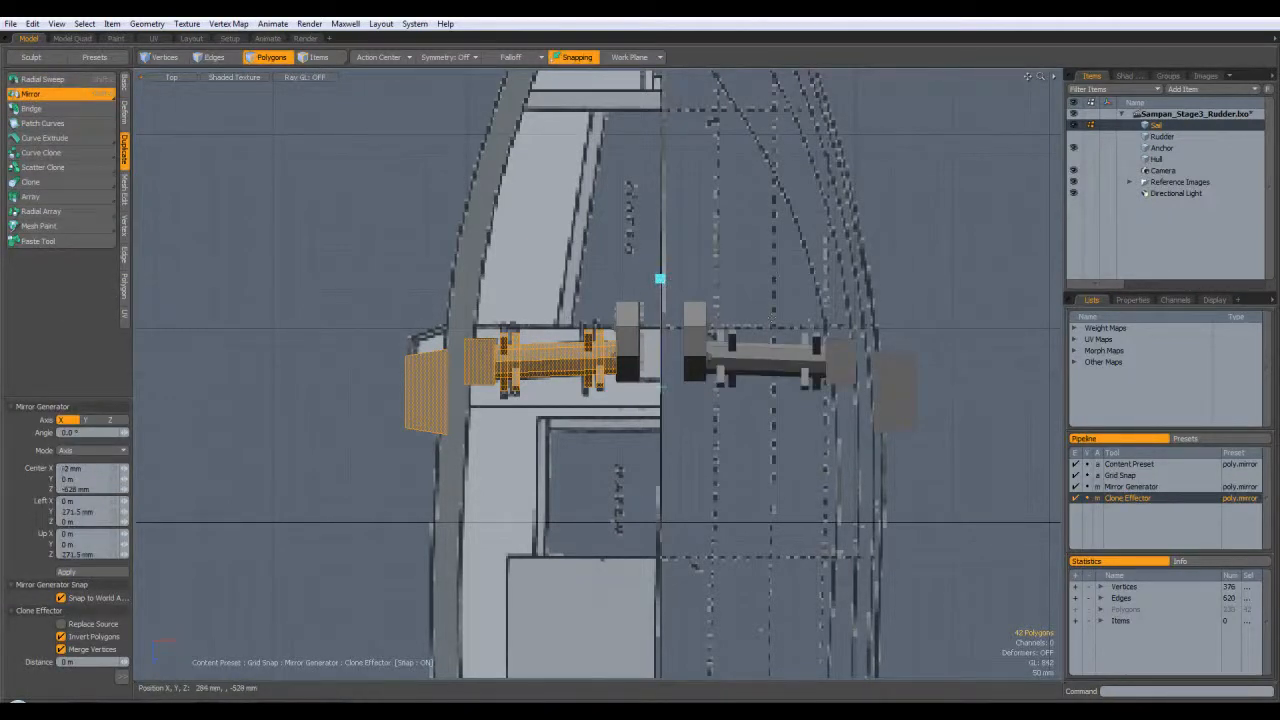
key("space")
left_click(828, 268)
Check the mirrored fittings against the Hull in the top view, and return to Sail alone in perspective
left_click_drag(907, 323, 866, 236, "alt+shift")
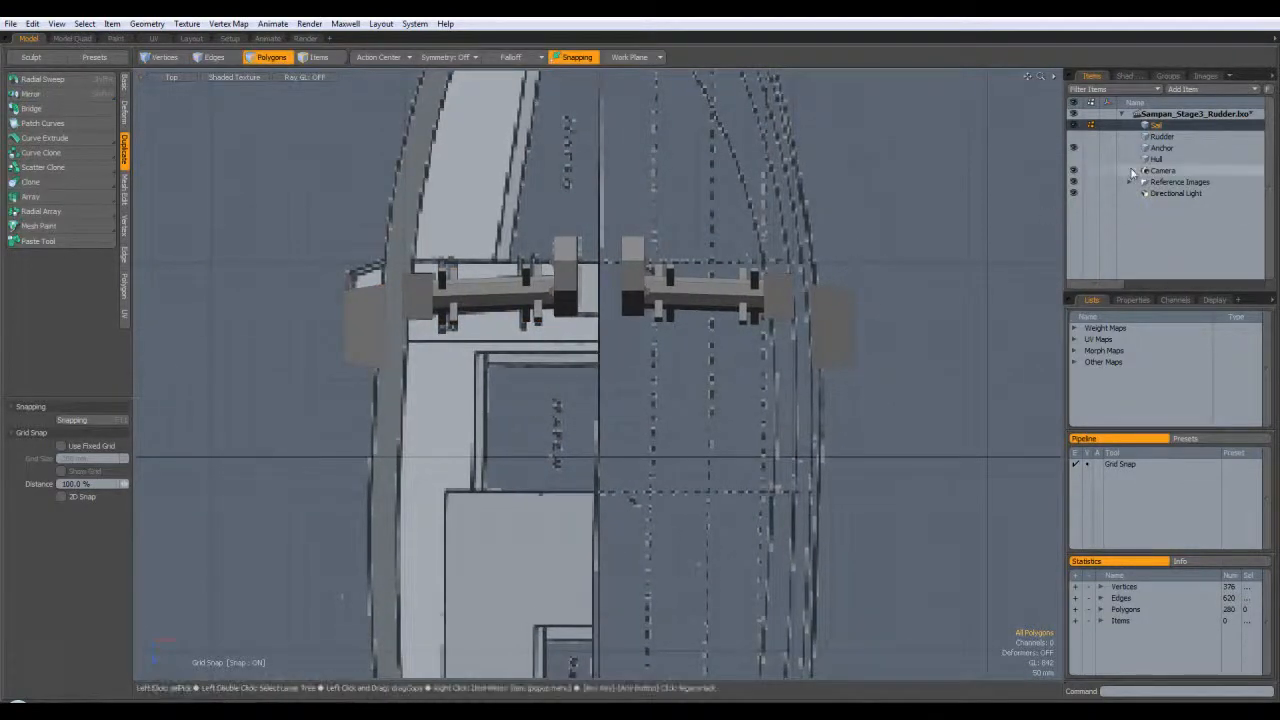
left_click(1074, 160)
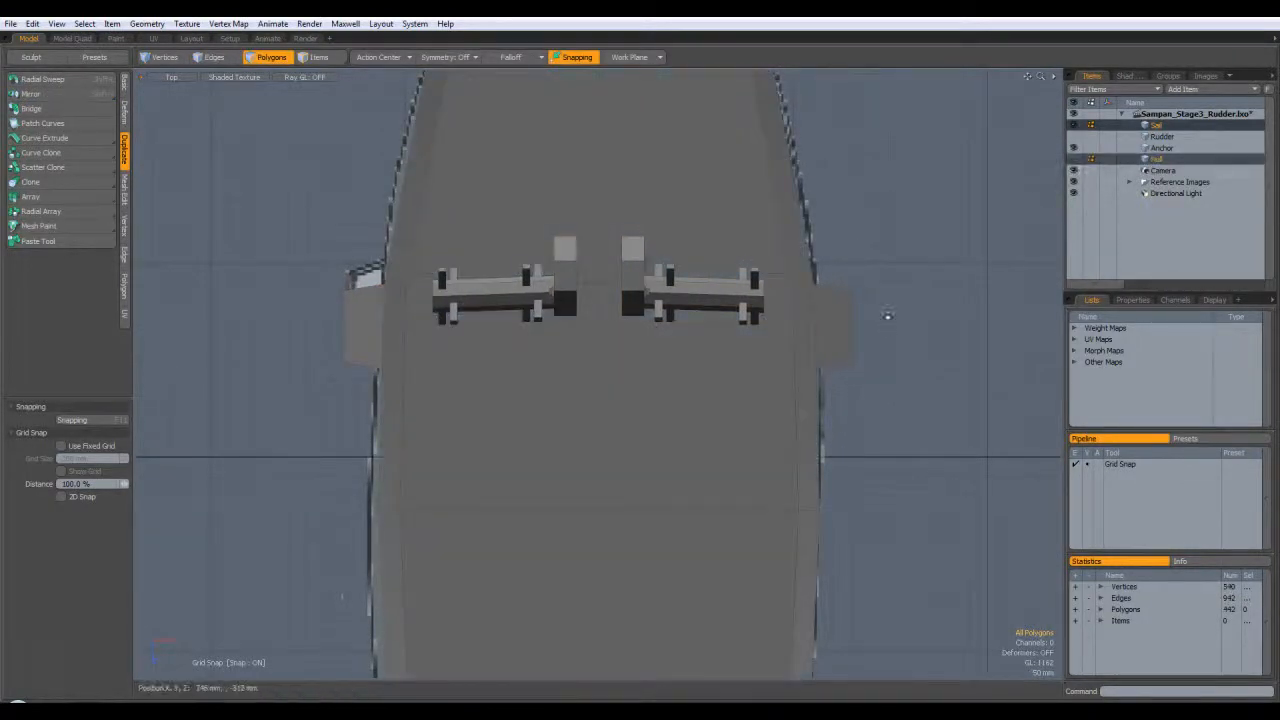
left_click_drag(901, 376, 858, 344, "alt+shift")
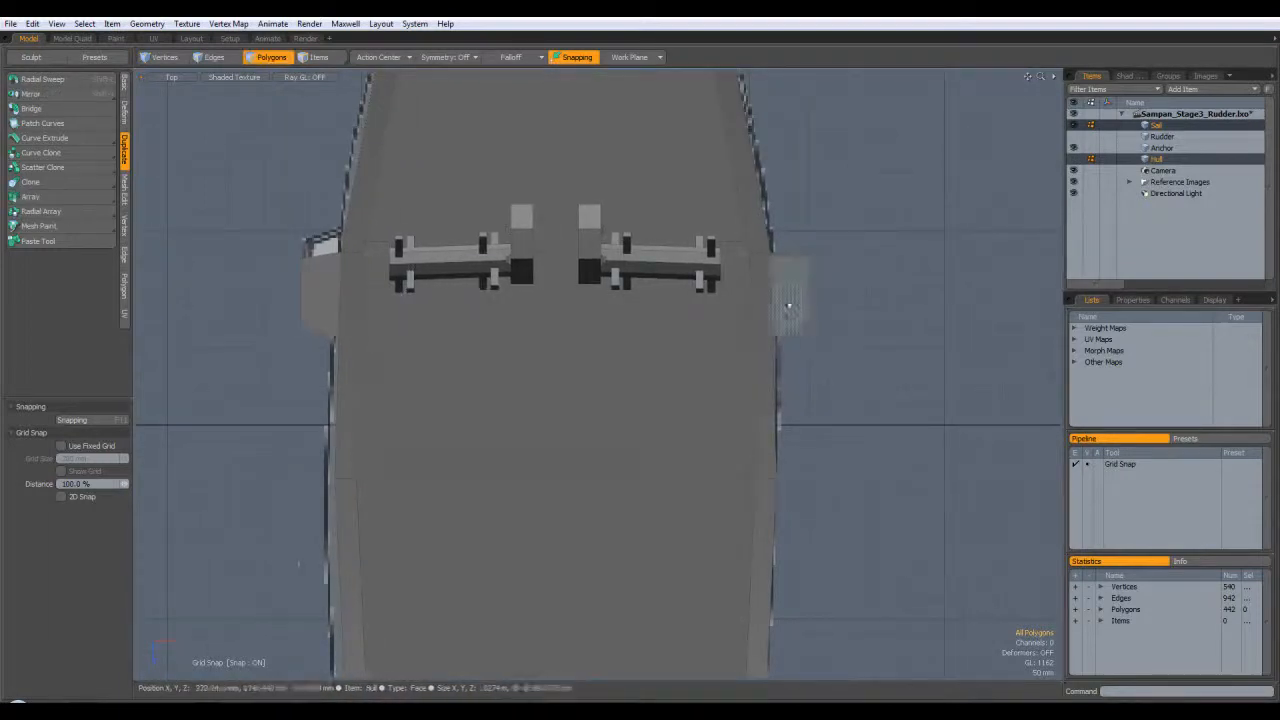
left_click(1164, 129)
left_click_drag(863, 323, 760, 226, "alt+shift")
key("ctrl+space")
left_click(886, 288)
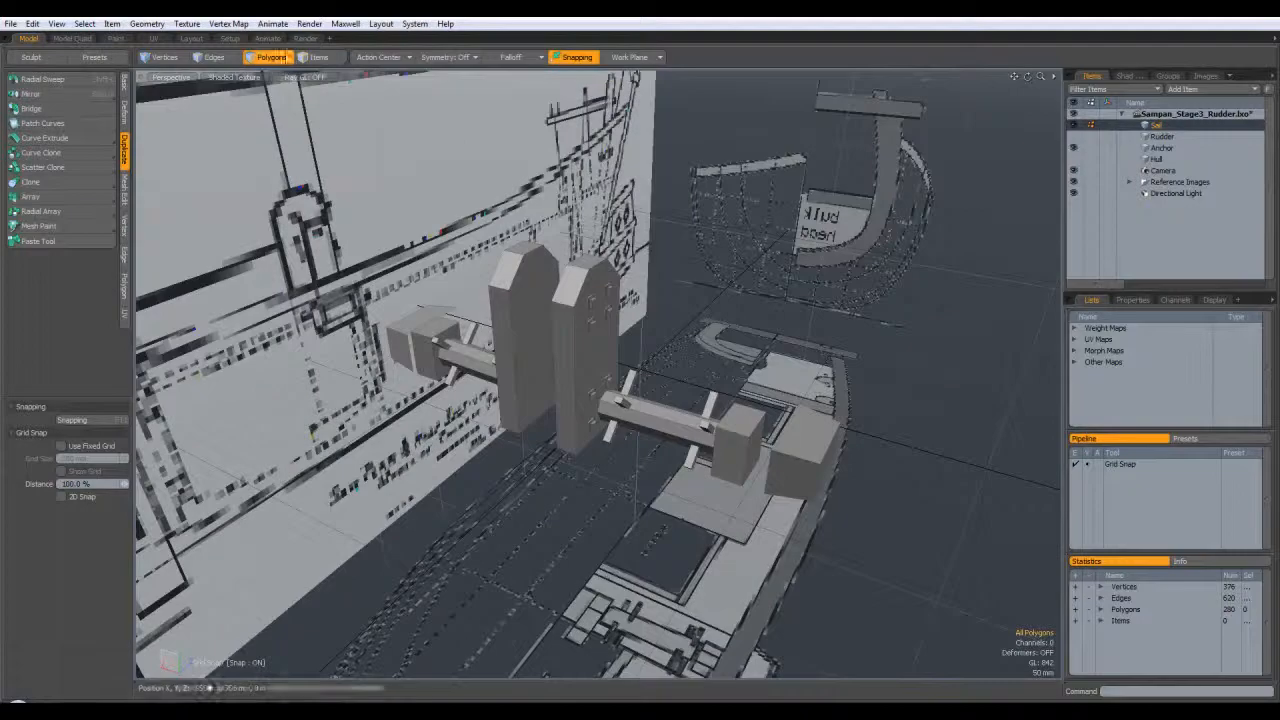
Try selecting the inner block's faces with axis symmetry, including Z, and switch symmetry back off
double_click(736, 446)
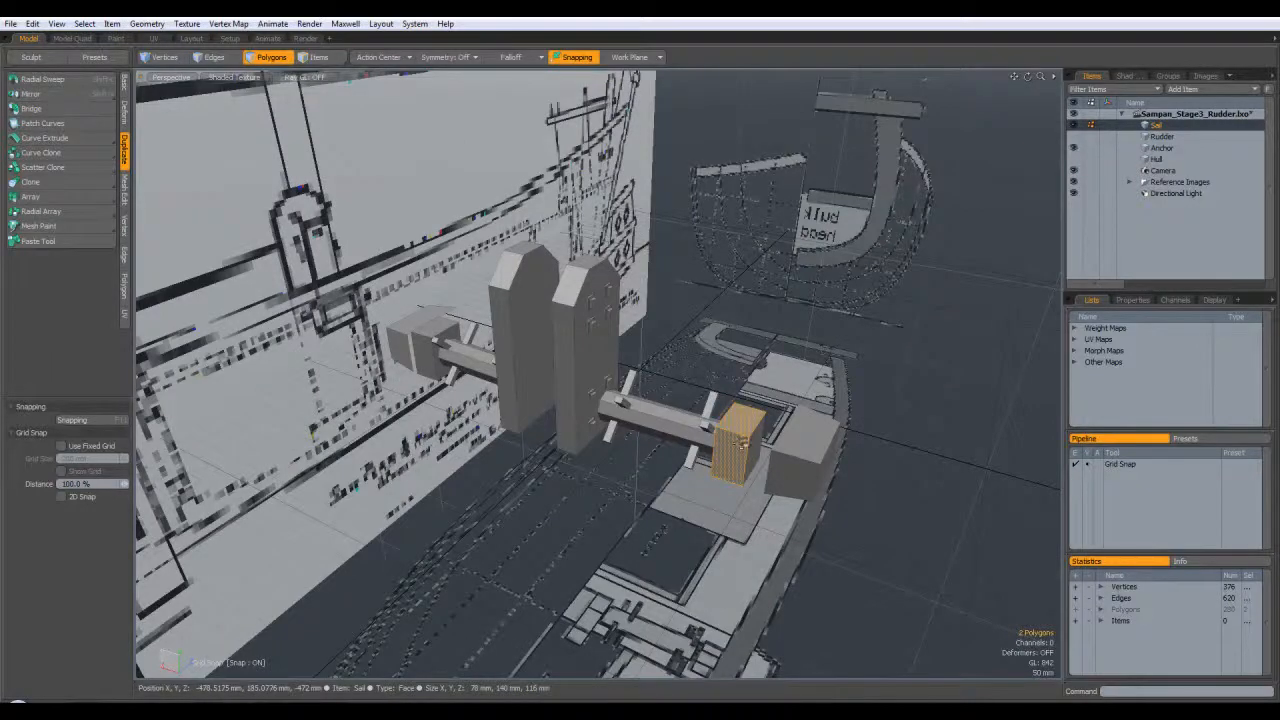
left_click(887, 409)
left_click(448, 58)
left_click(445, 78)
left_click(740, 428)
key("Escape")
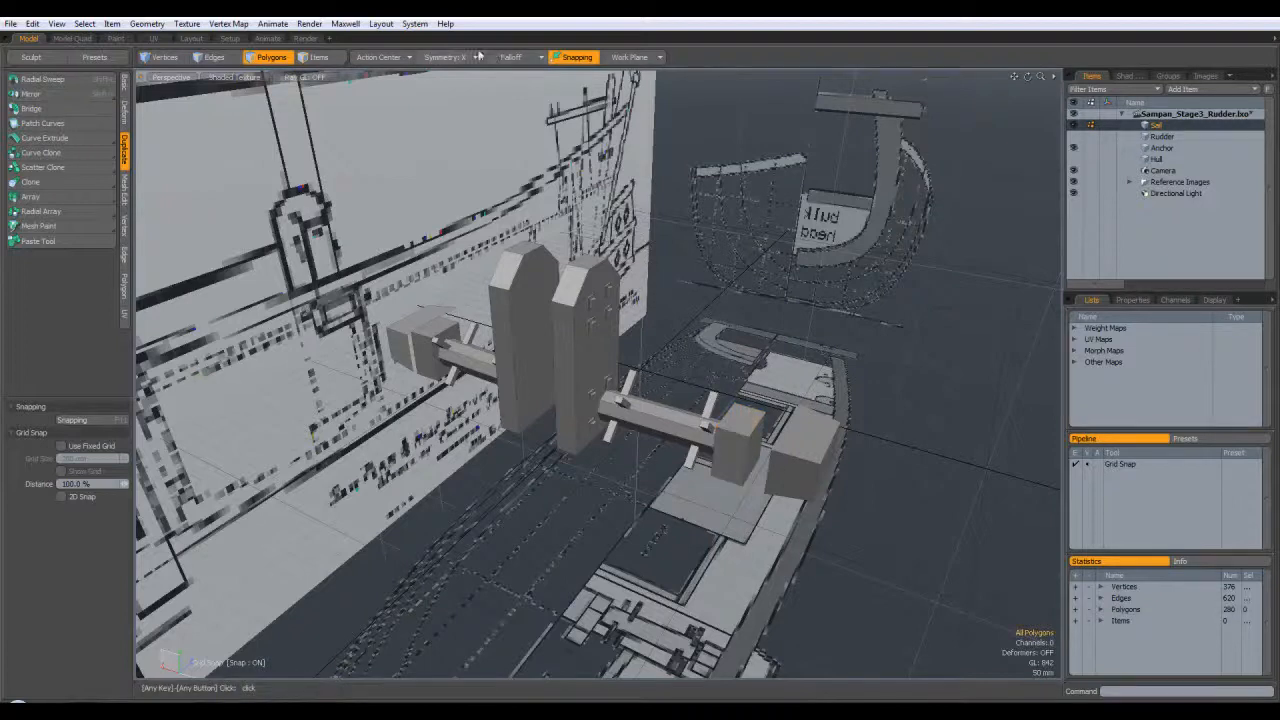
left_click(468, 58)
left_click(465, 102)
left_click(740, 428)
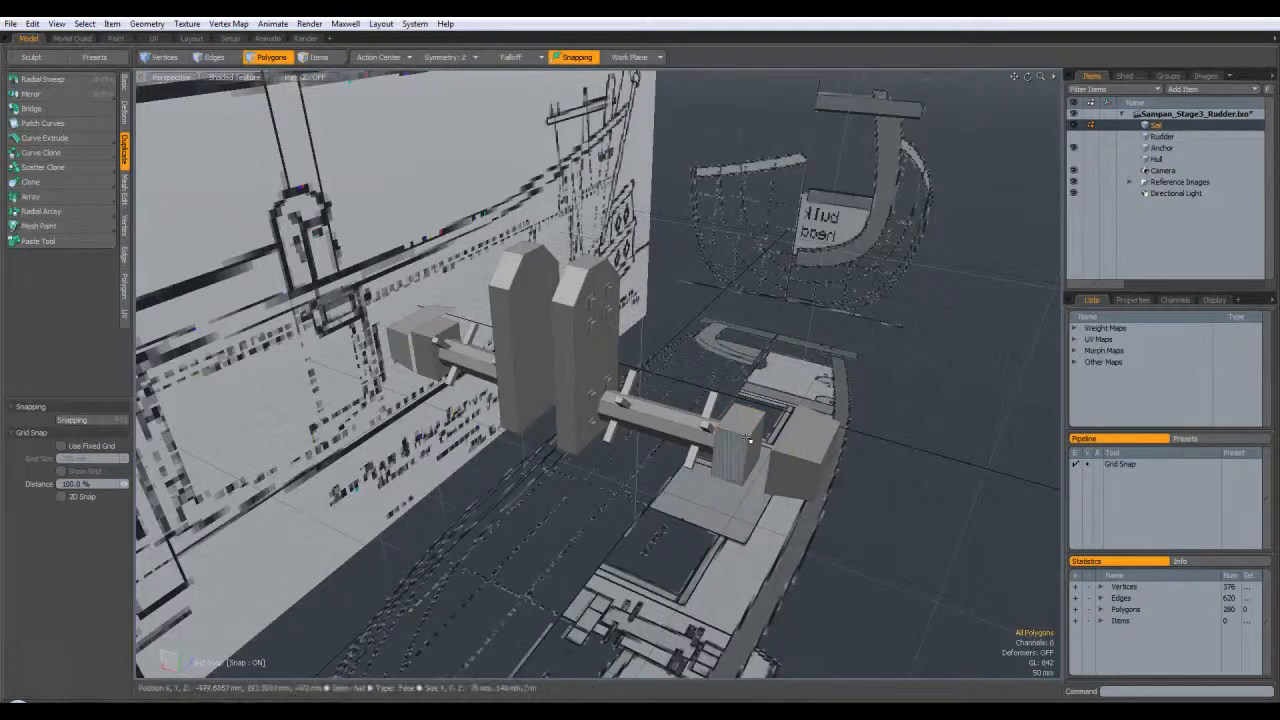
key("Escape")
middle_click_drag(714, 322, 587, 167)
left_click(472, 58)
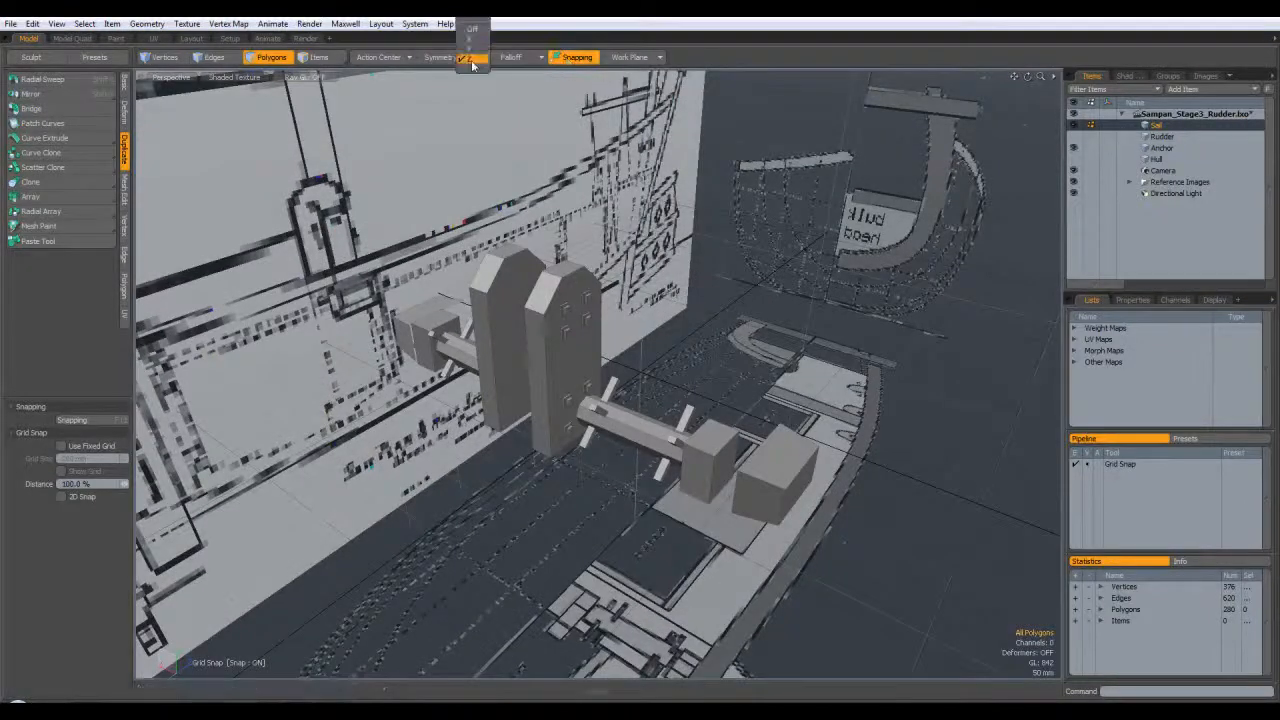
left_click(473, 29)
Select the top and side faces of both inner blocks and loop slice them with two uniform cuts
left_click_drag(600, 300, 612, 332, "alt")
left_click_drag(706, 461, 693, 494)
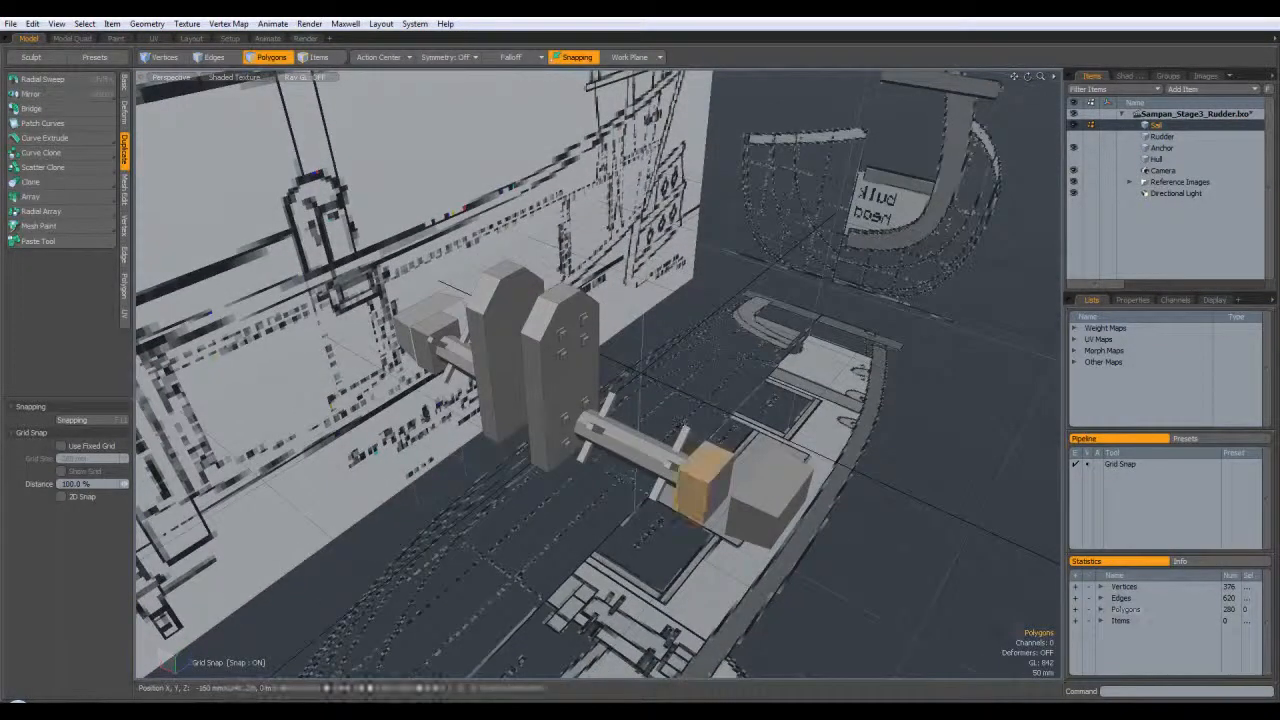
left_click_drag(421, 357, 432, 328, "shift")
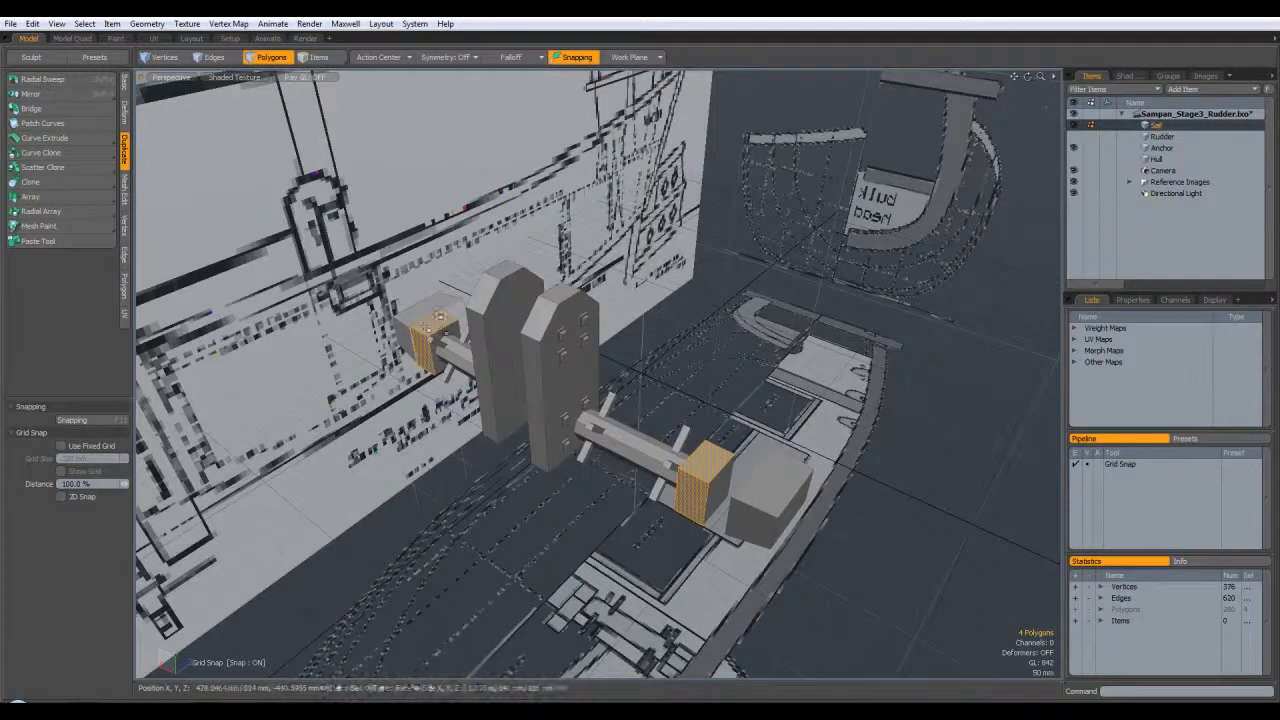
key("alt+c")
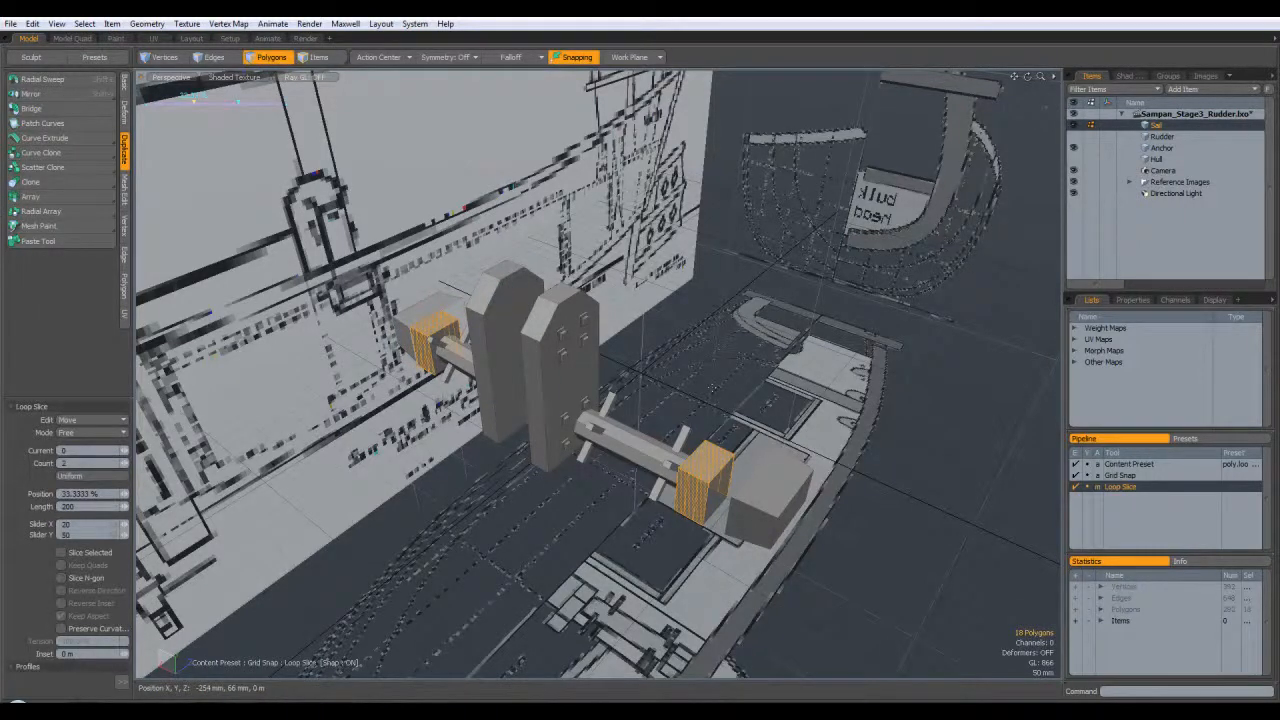
key("space")
left_click(737, 374)
Select the middle bands around both inner blocks and bevel them outward about 8 mm with snapping off
left_click_drag(712, 461, 701, 483)
left_click(726, 421)
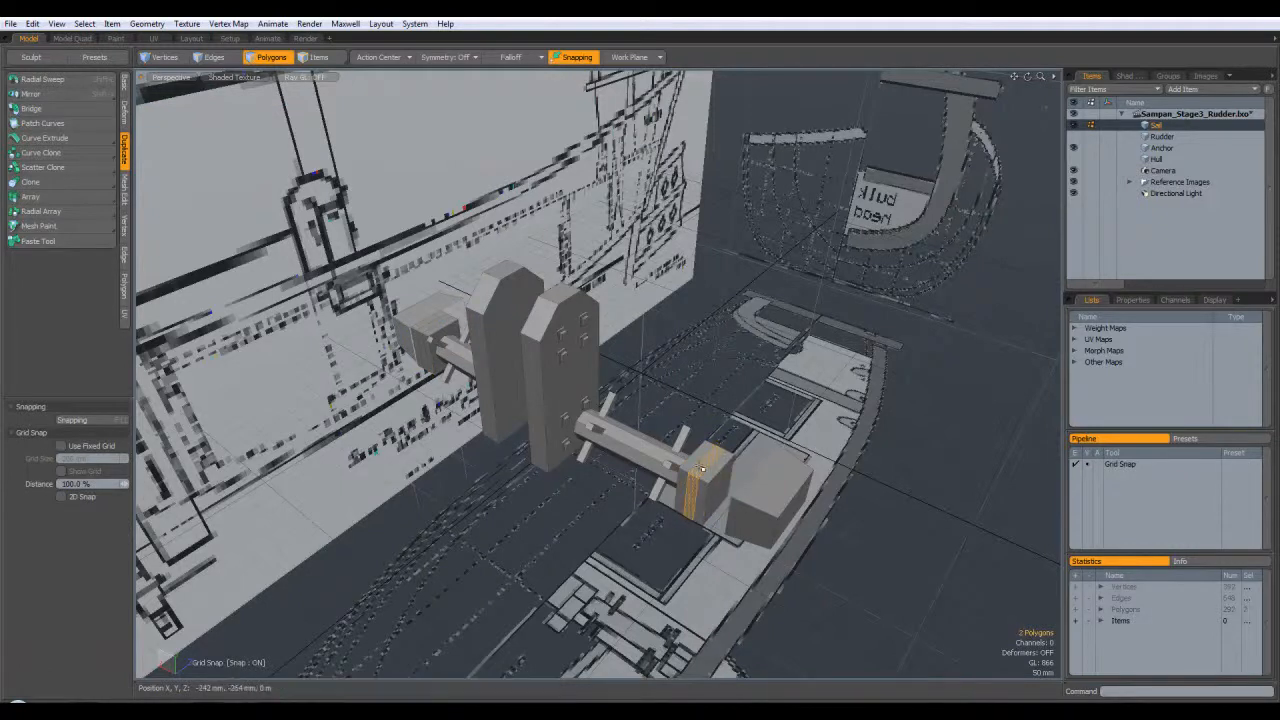
left_click_drag(352, 385, 471, 392, "alt")
left_click(473, 419, "shift")
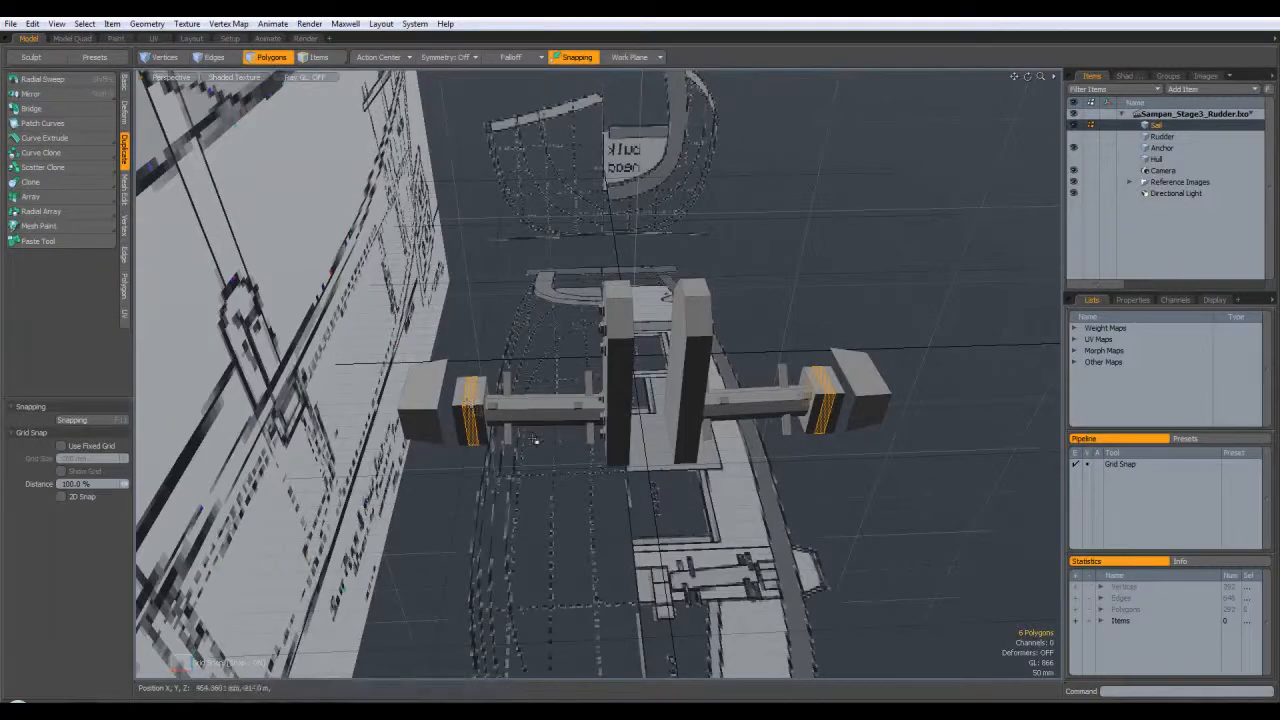
key("b")
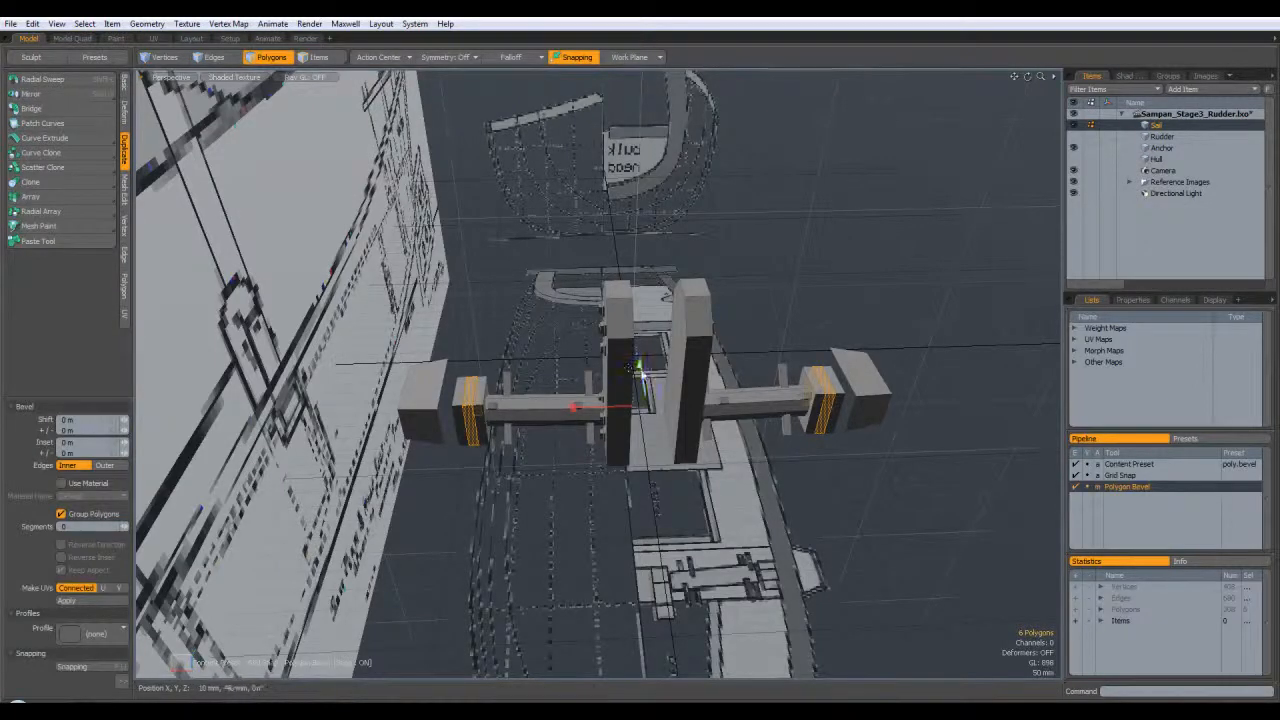
left_click_drag(748, 437, 751, 438)
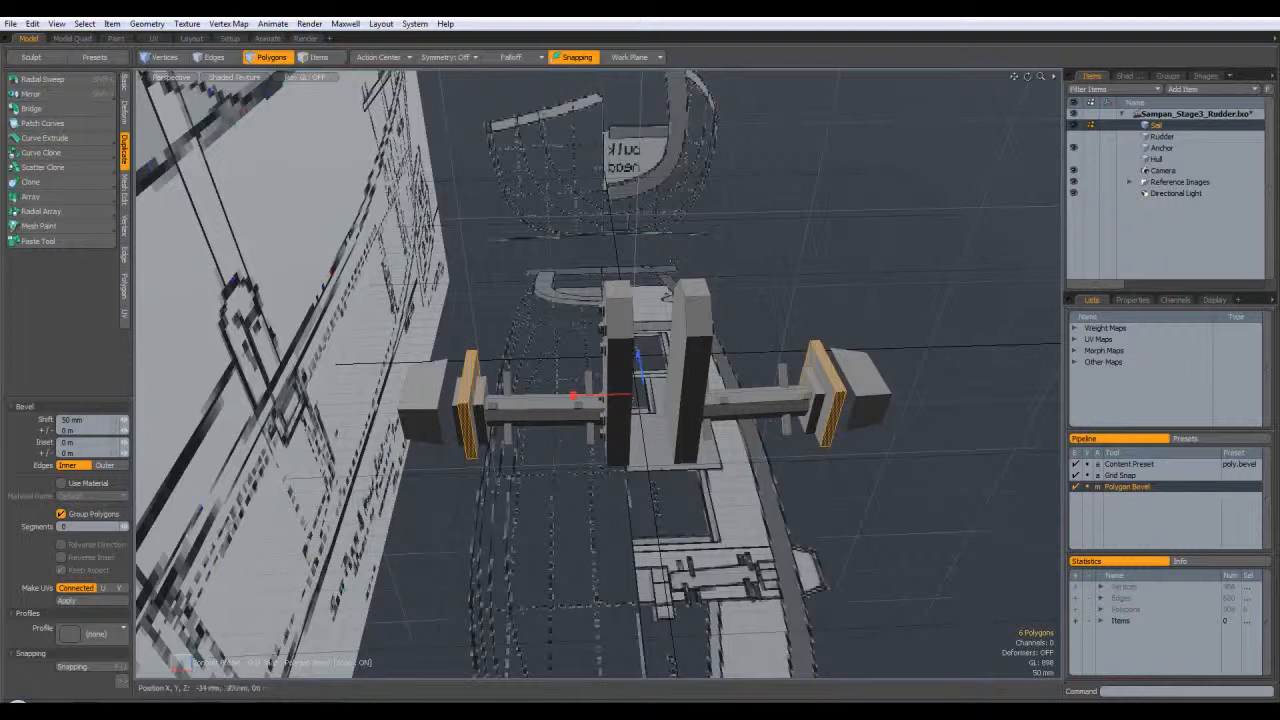
left_click_drag(751, 440, 757, 448)
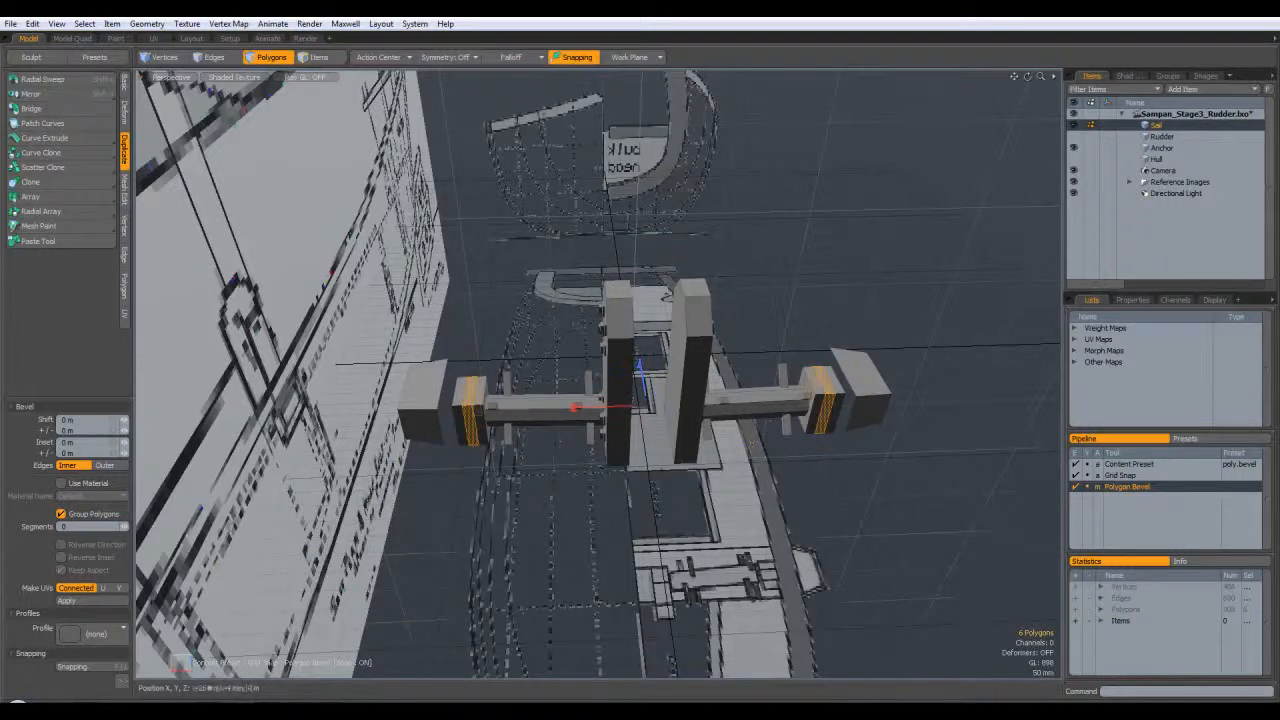
left_click(572, 58)
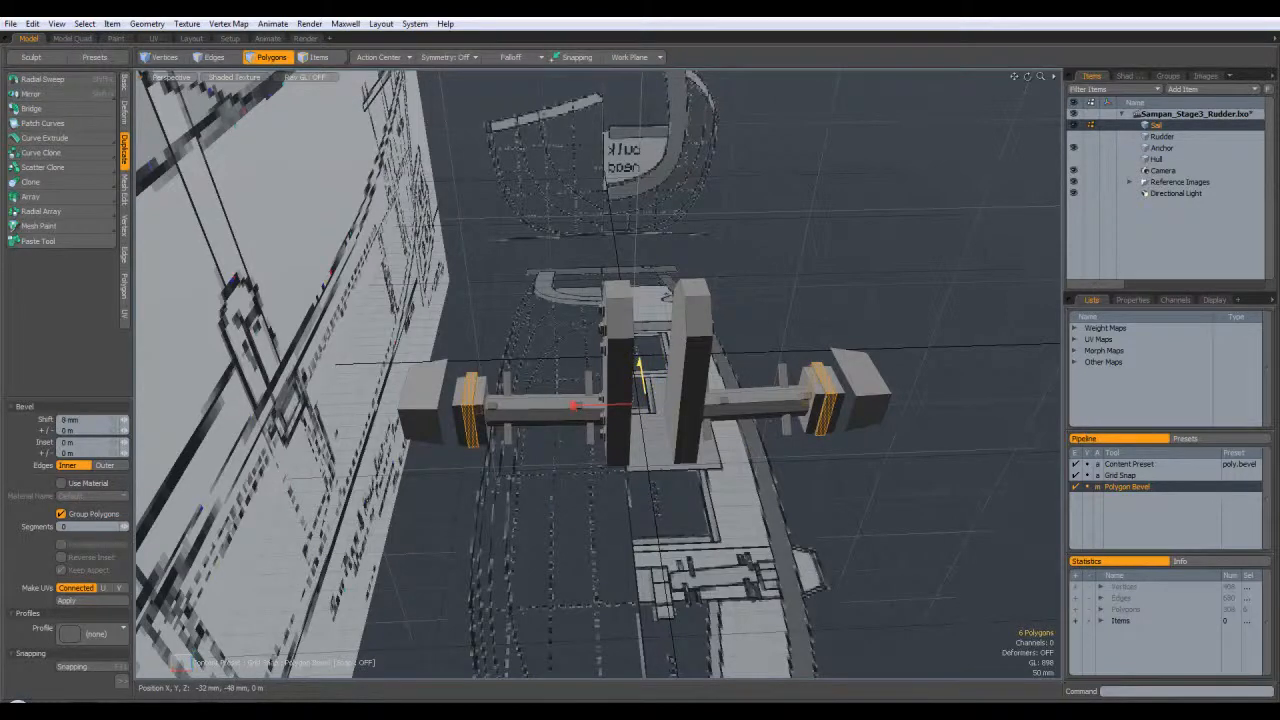
key("space")
left_click(814, 269)
Examine the banded blocks and the whole mast support against the reference drawings from several angles
left_click_drag(814, 269, 966, 328, "alt")
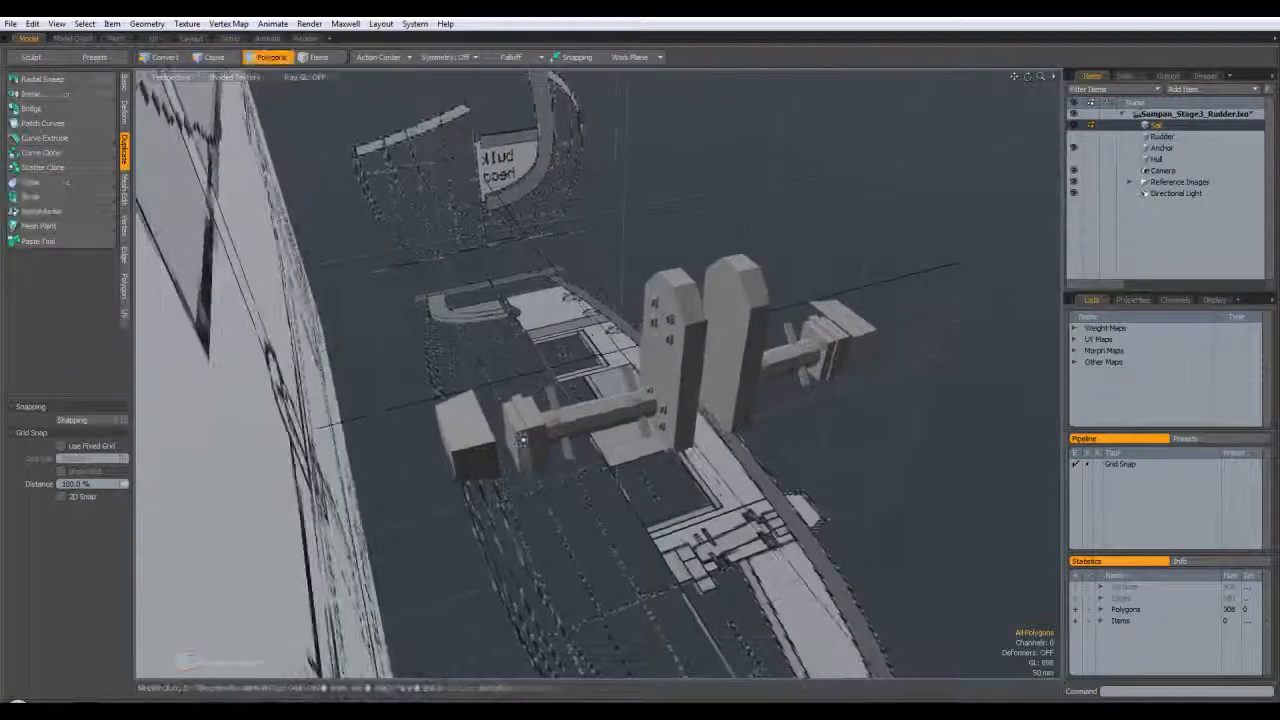
left_click_drag(316, 490, 216, 478, "alt")
left_click_drag(195, 660, 445, 364, "alt")
left_click_drag(445, 363, 570, 355, "alt")
left_click_drag(650, 272, 726, 262, "alt")
left_click_drag(775, 522, 628, 490, "ctrl+alt")
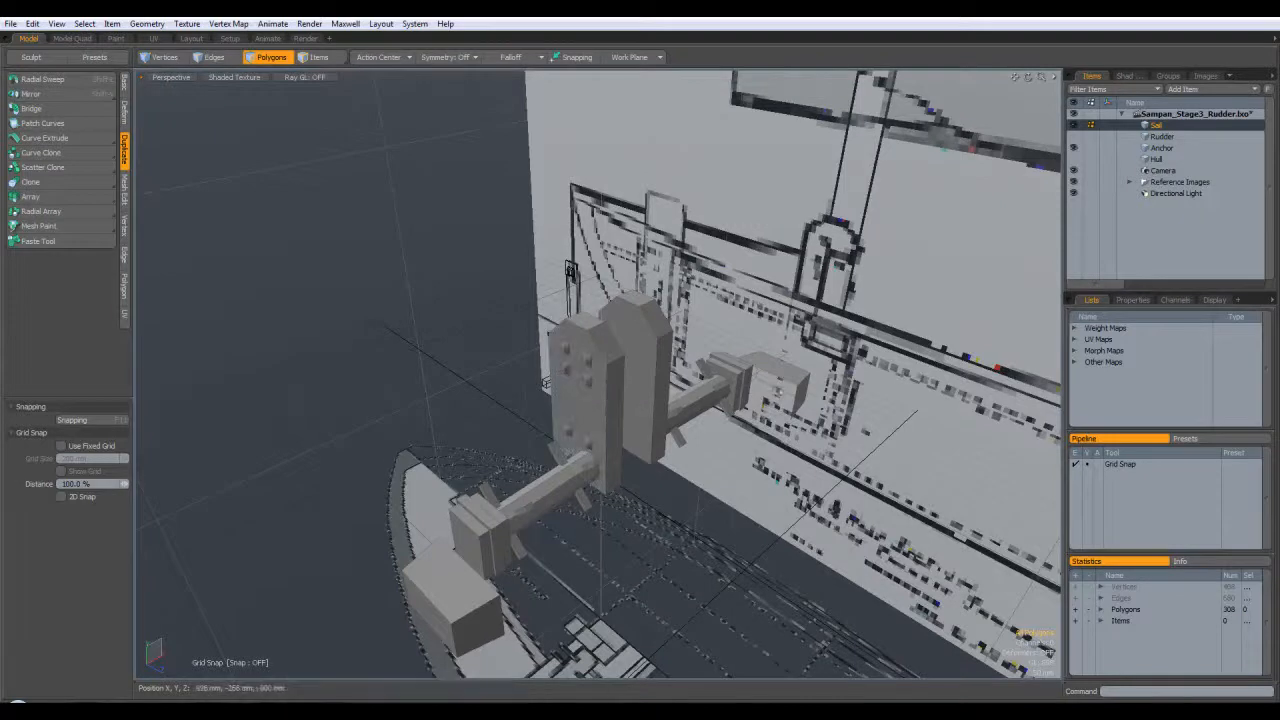
left_click_drag(802, 452, 626, 411, "ctrl+alt")
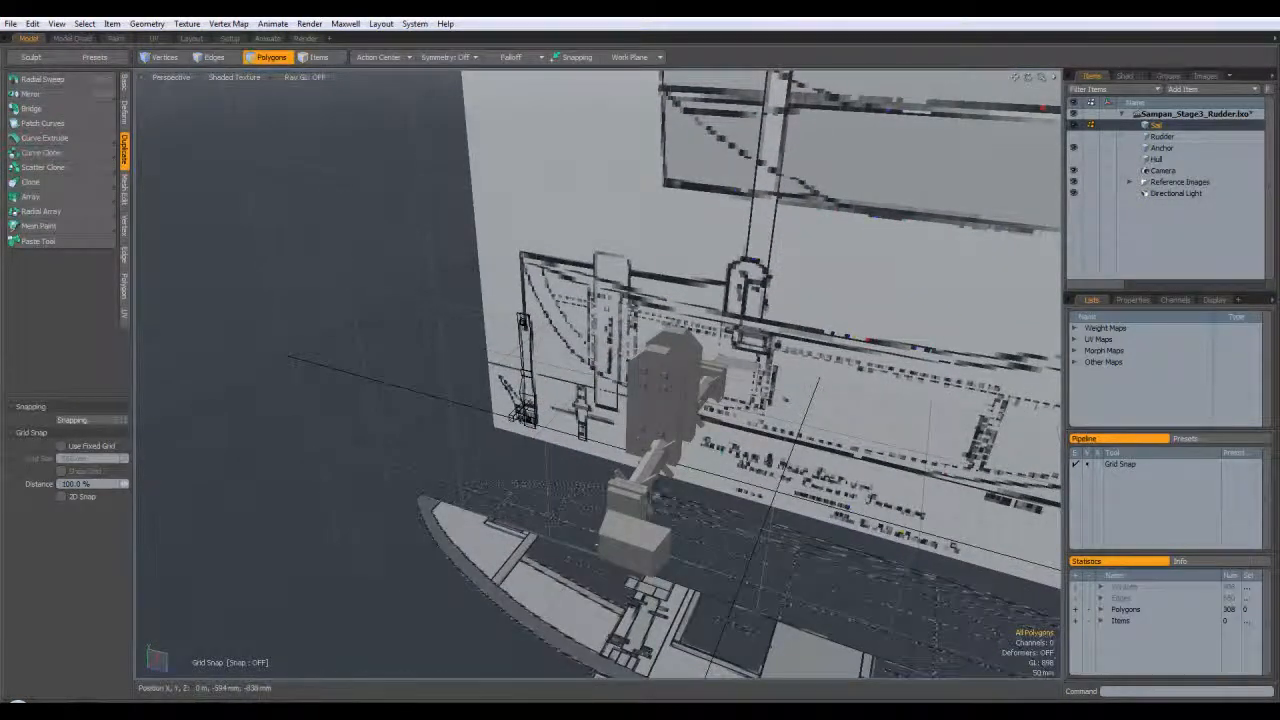
scroll(661, 508, "down", 2)
scroll(774, 490, "down", 2)
left_click_drag(767, 488, 648, 314, "alt+shift")
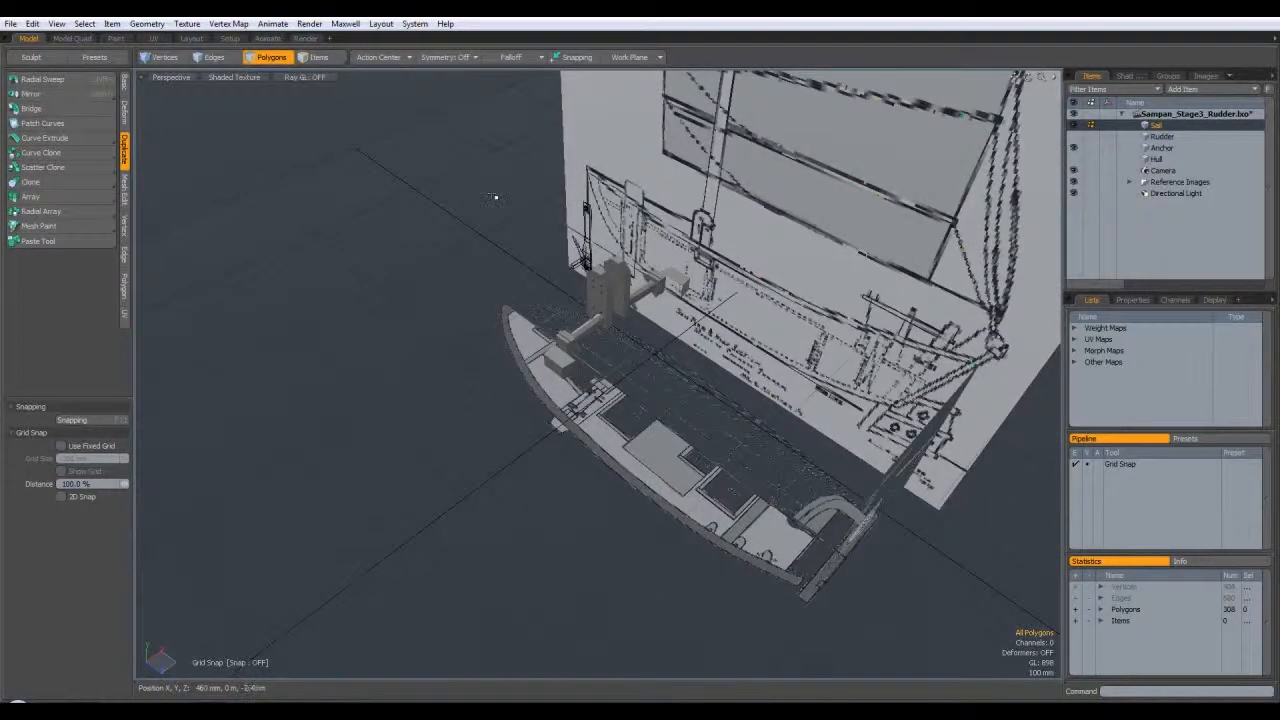
Cut all mast support geometry from the Sail mesh and paste it into the Hull mesh
middle_click_drag(642, 256, 739, 423)
mouse_move(740, 423)
left_mouse_down("alt")
mouse_move(708, 293)
mouse_move(718, 422)
left_mouse_up("alt")
key("Delete")
left_click(1156, 160)
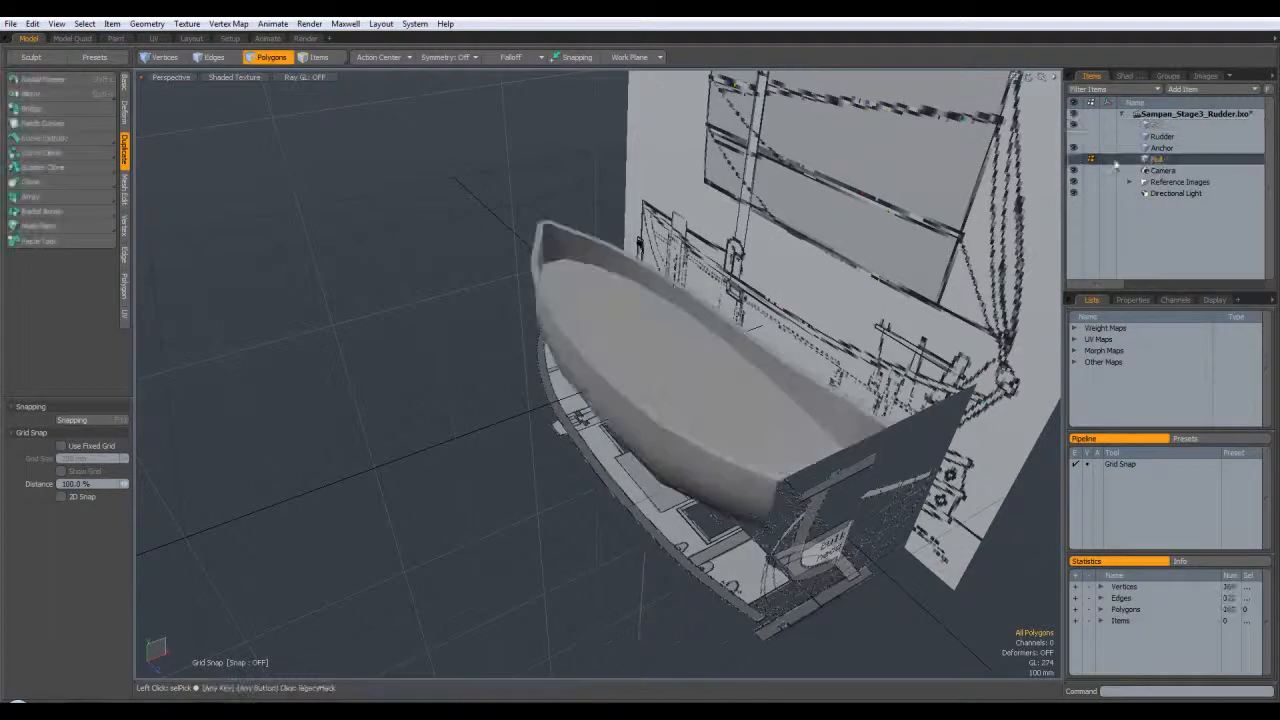
key("ctrl+v")
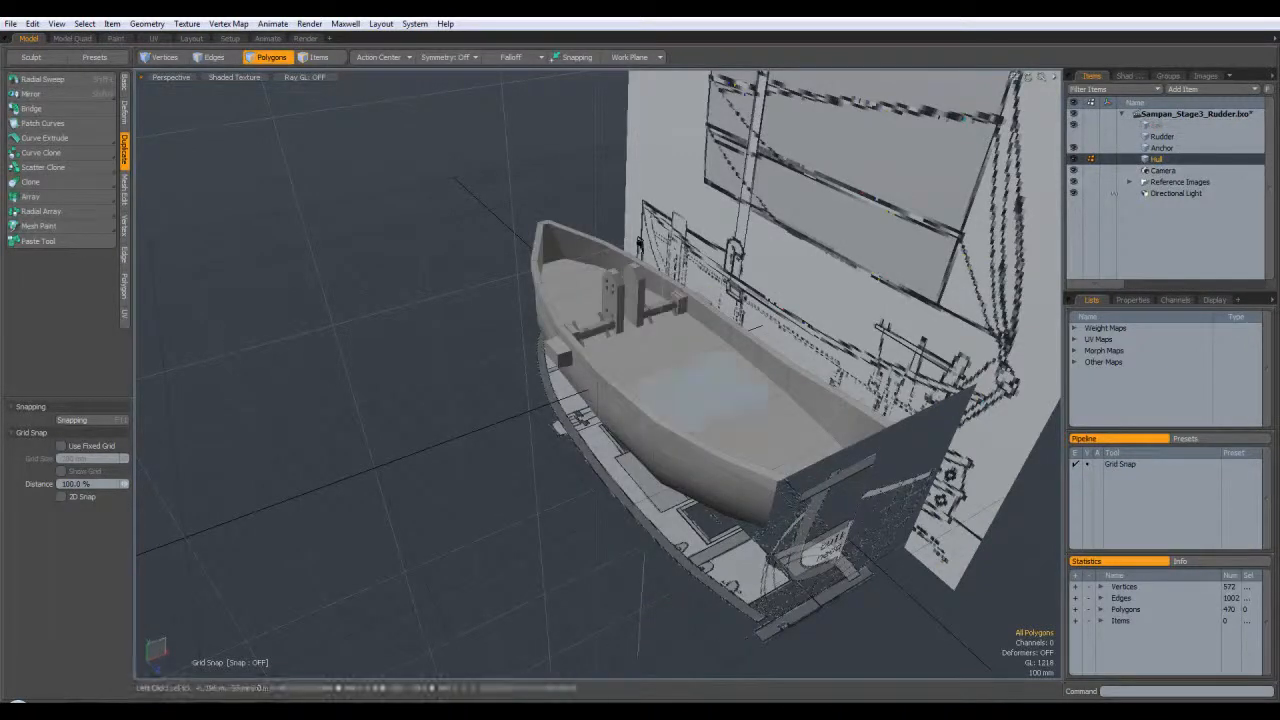
Select both horizontal beams with their cross pins inside the hull and raise them 16 mm
left_click_drag(543, 455, 508, 438, "alt")
scroll(680, 385, "up", 8)
left_click_drag(800, 420, 738, 325, "alt")
double_click(740, 306)
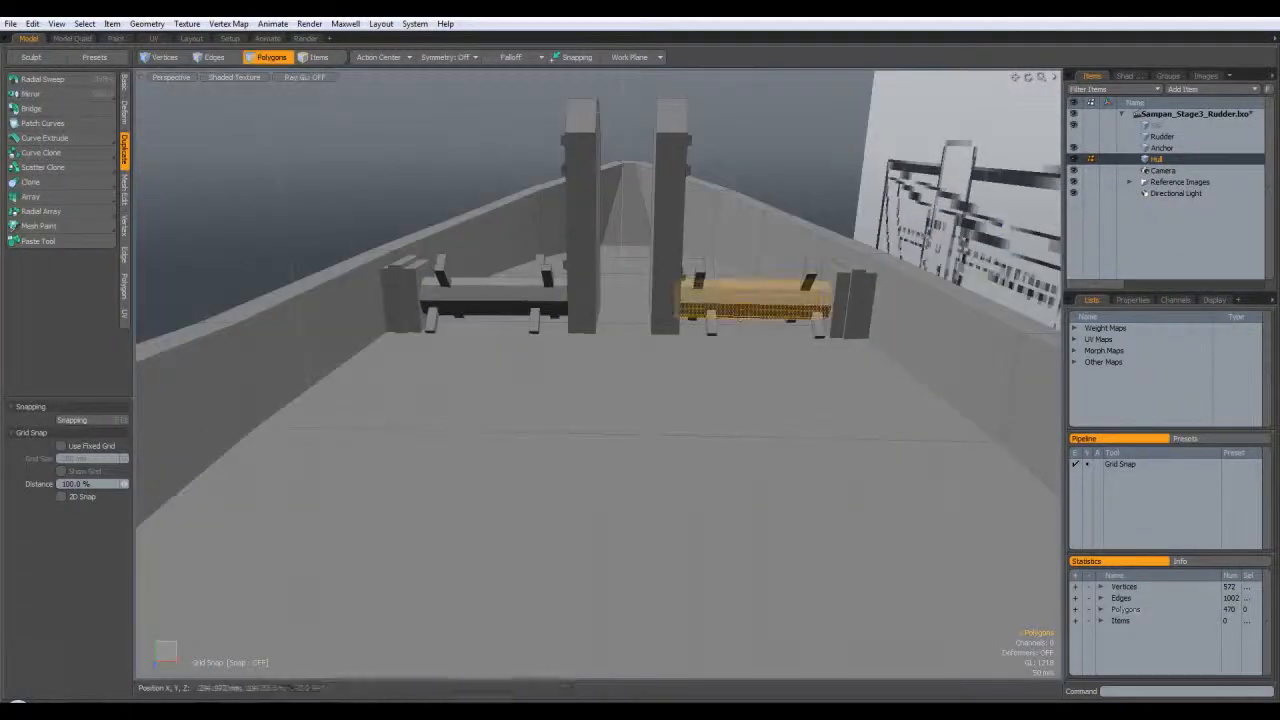
double_click(509, 304, "shift")
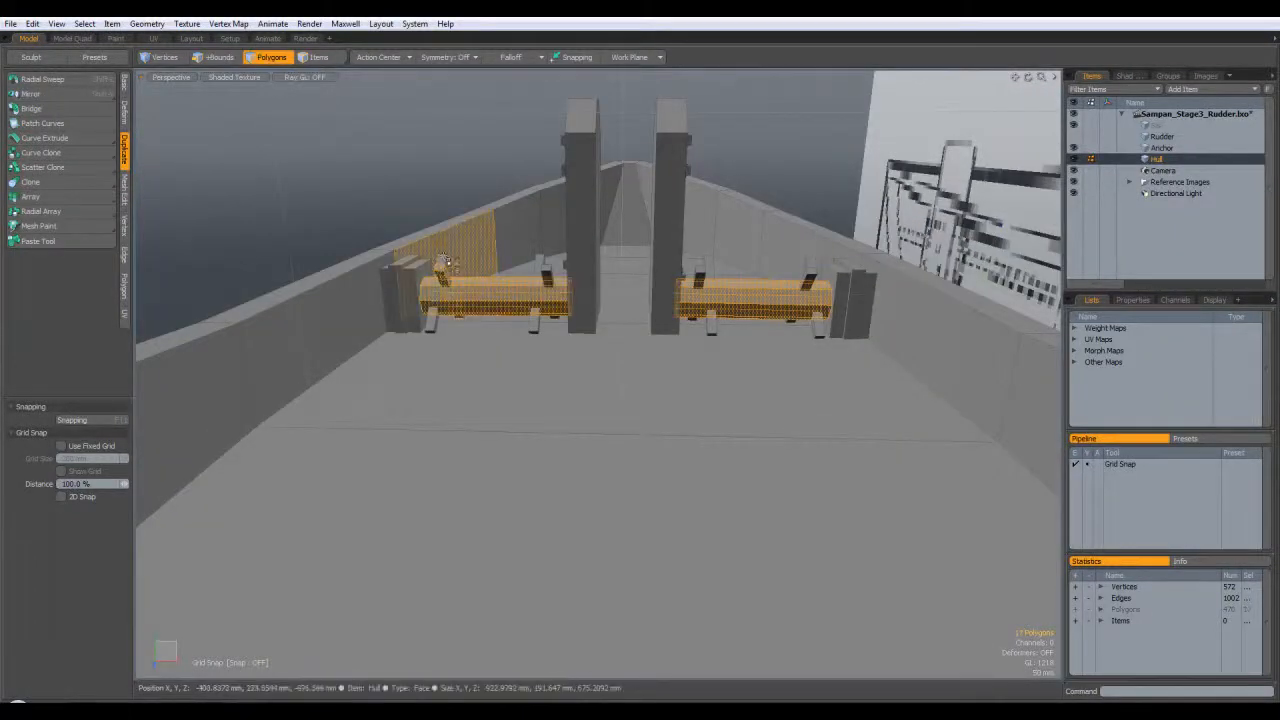
double_click(465, 292)
left_click(442, 264, "shift")
left_click(548, 275, "shift")
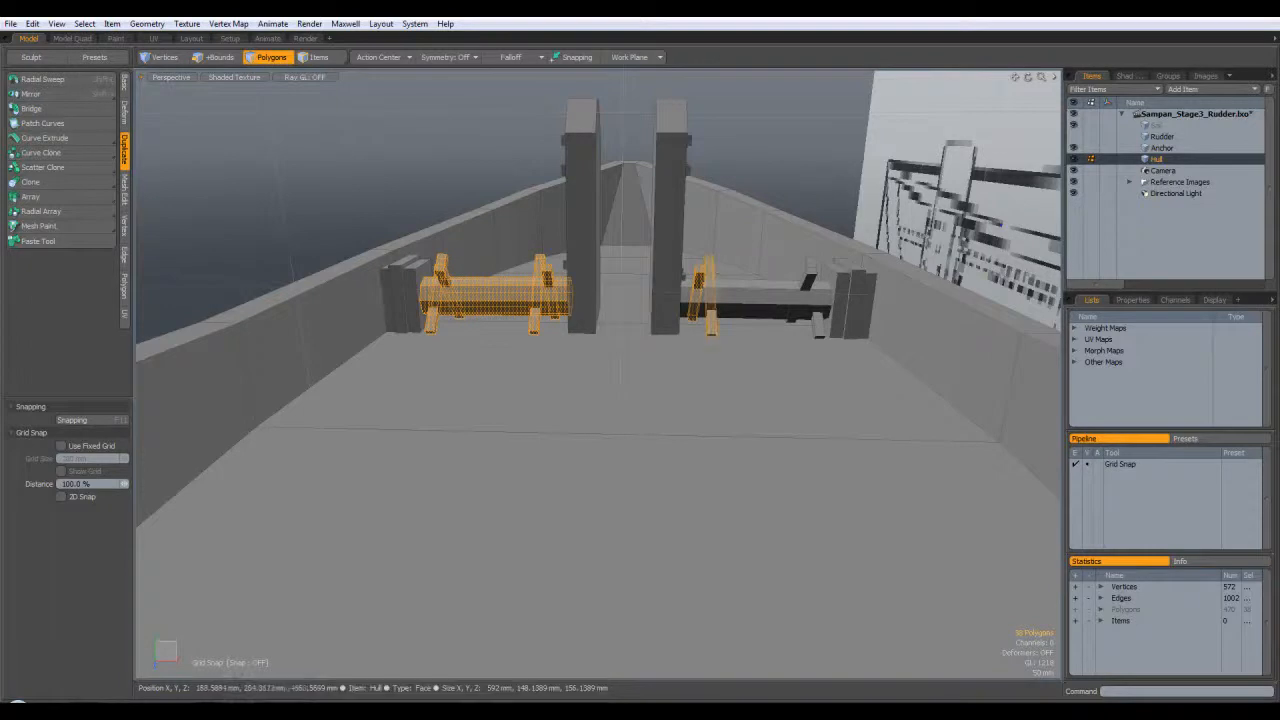
double_click(790, 292, "shift")
left_click(812, 266, "shift")
key("w")
left_click_drag(625, 246, 625, 242)
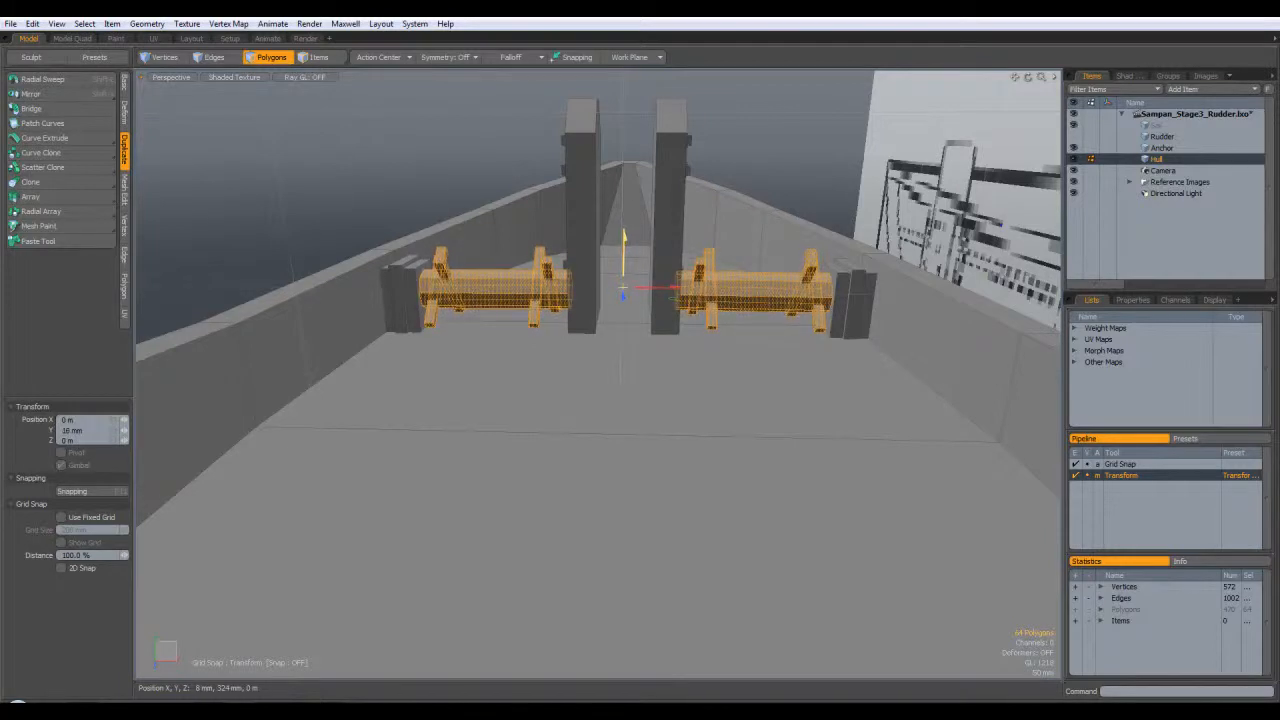
key("q")
key("Escape")
Restore the selection of the raised beams and pins and fine-tune their height above the deck
left_click_drag(668, 250, 731, 313, "alt")
key("ctrl+z")
key("w")
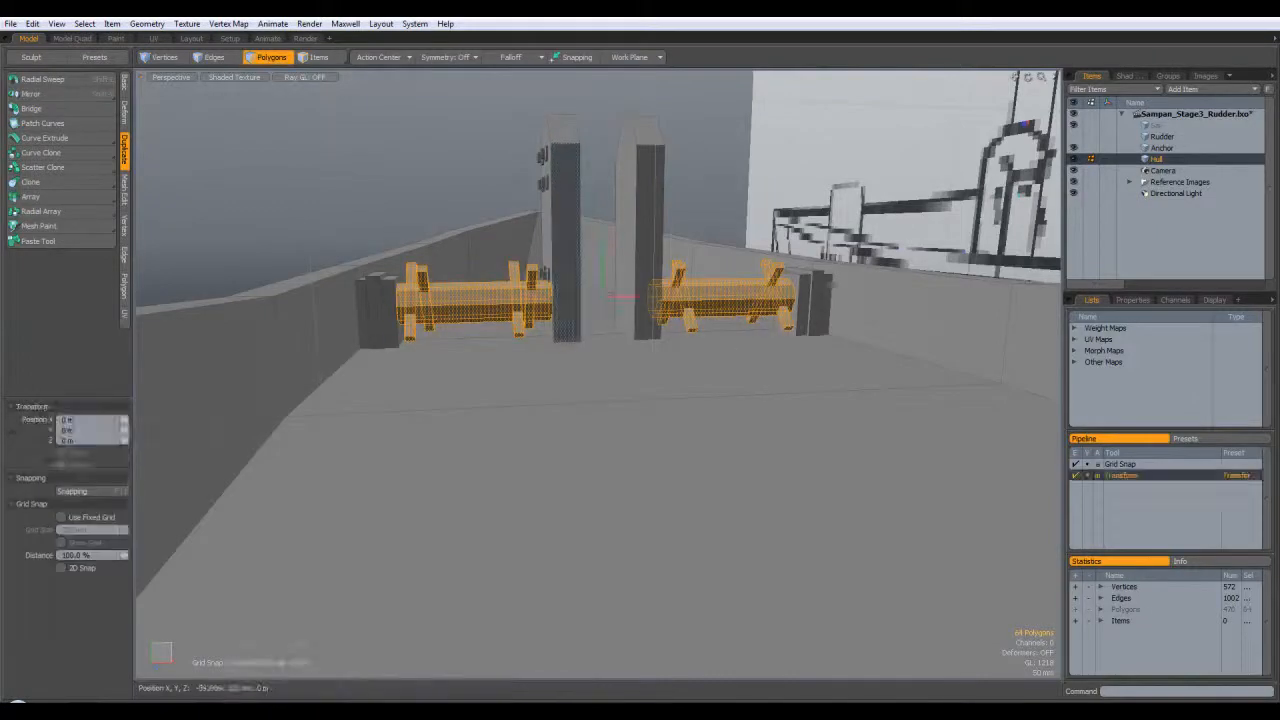
key("q")
left_click(391, 163)
Try to select the lower bolts on the posts and move them
left_click_drag(622, 294, 707, 350, "alt")
left_click_drag(510, 310, 500, 285, "alt")
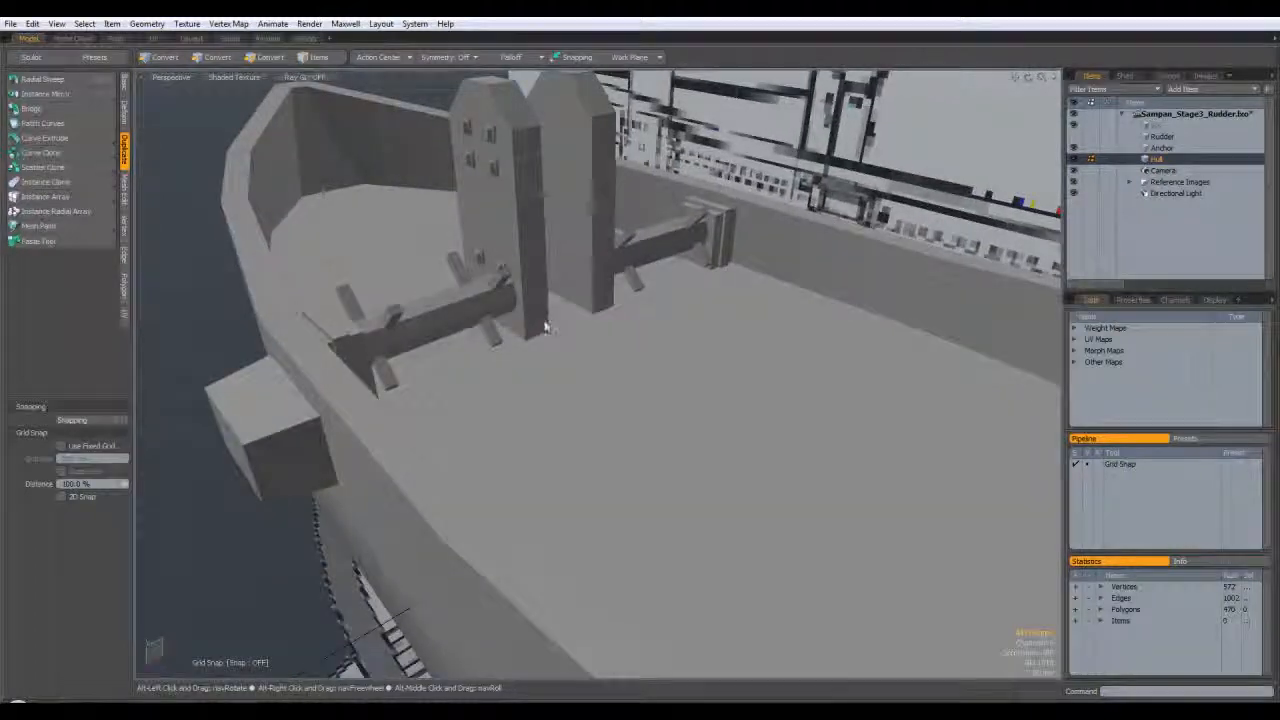
scroll(498, 280, "up", 5)
left_click_drag(370, 300, 655, 298, "alt")
double_click(474, 270)
double_click(379, 265, "shift")
left_click_drag(758, 303, 677, 318, "alt")
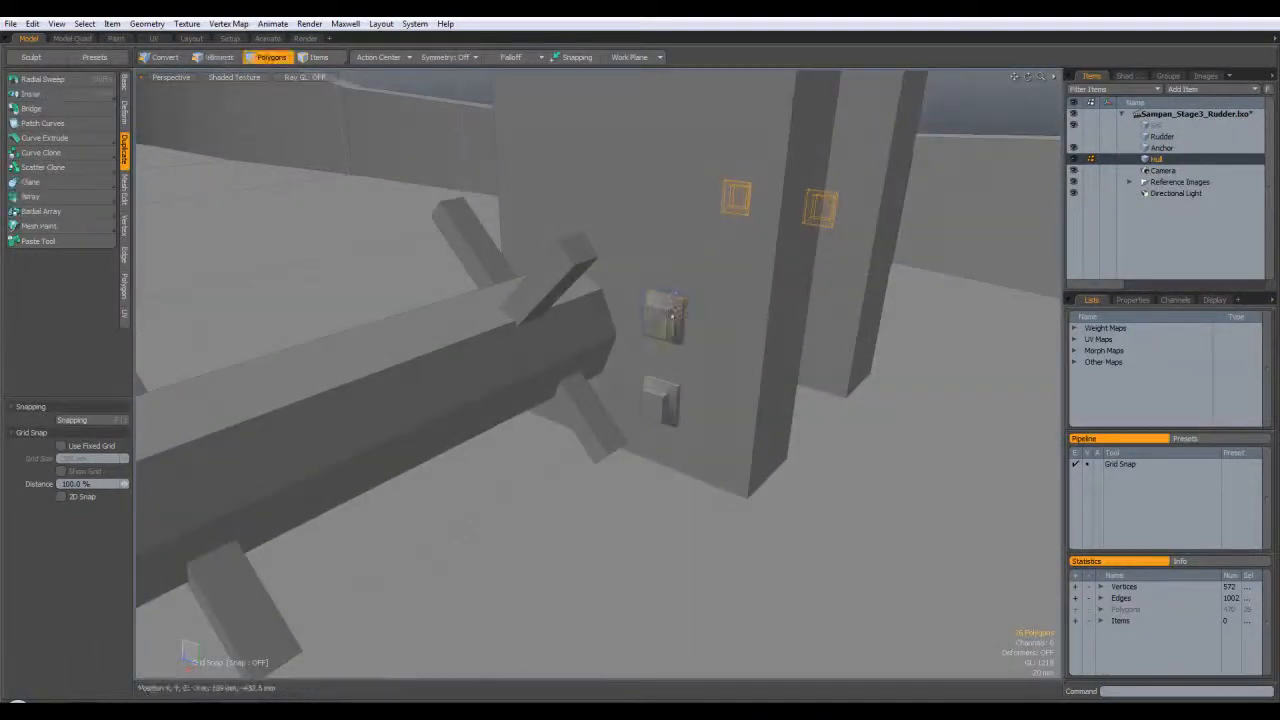
key("w")
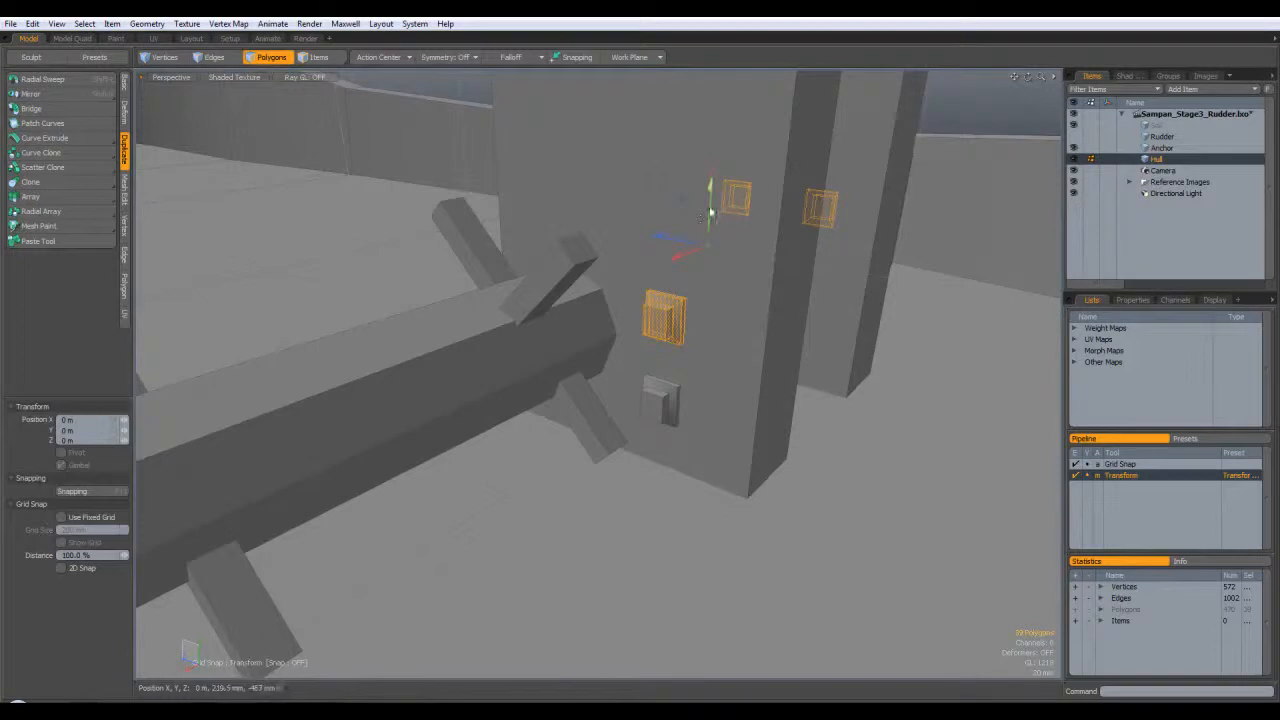
key("q")
left_click(788, 300)
scroll(836, 287, "down", 5)
left_click_drag(836, 287, 326, 405, "alt")
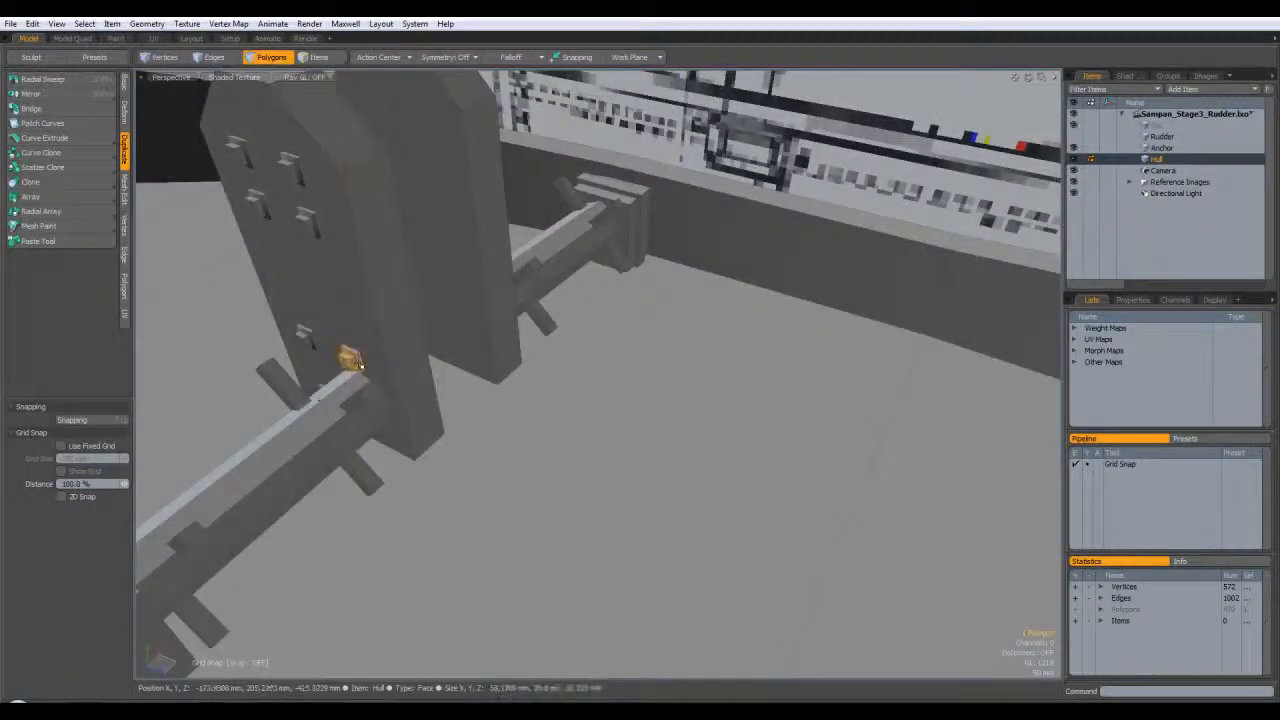
key("KP_1")
left_click_drag(522, 378, 553, 405, "alt+shift")
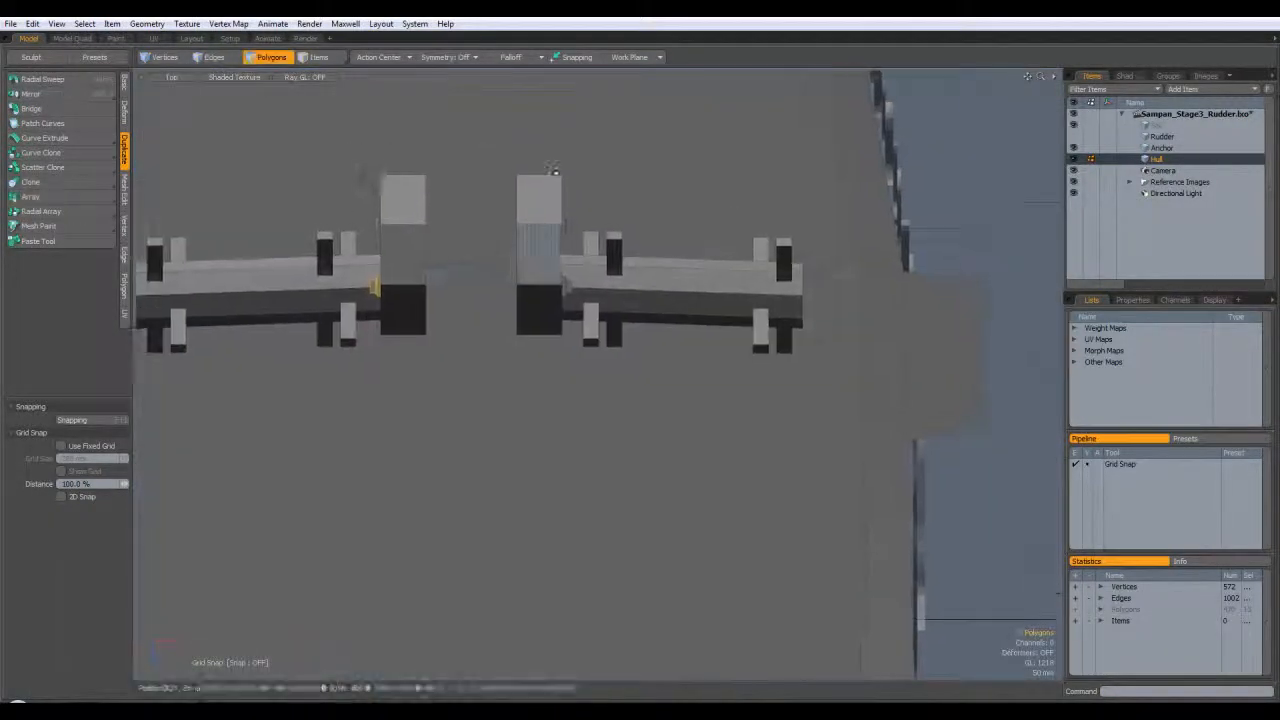
left_click(568, 63)
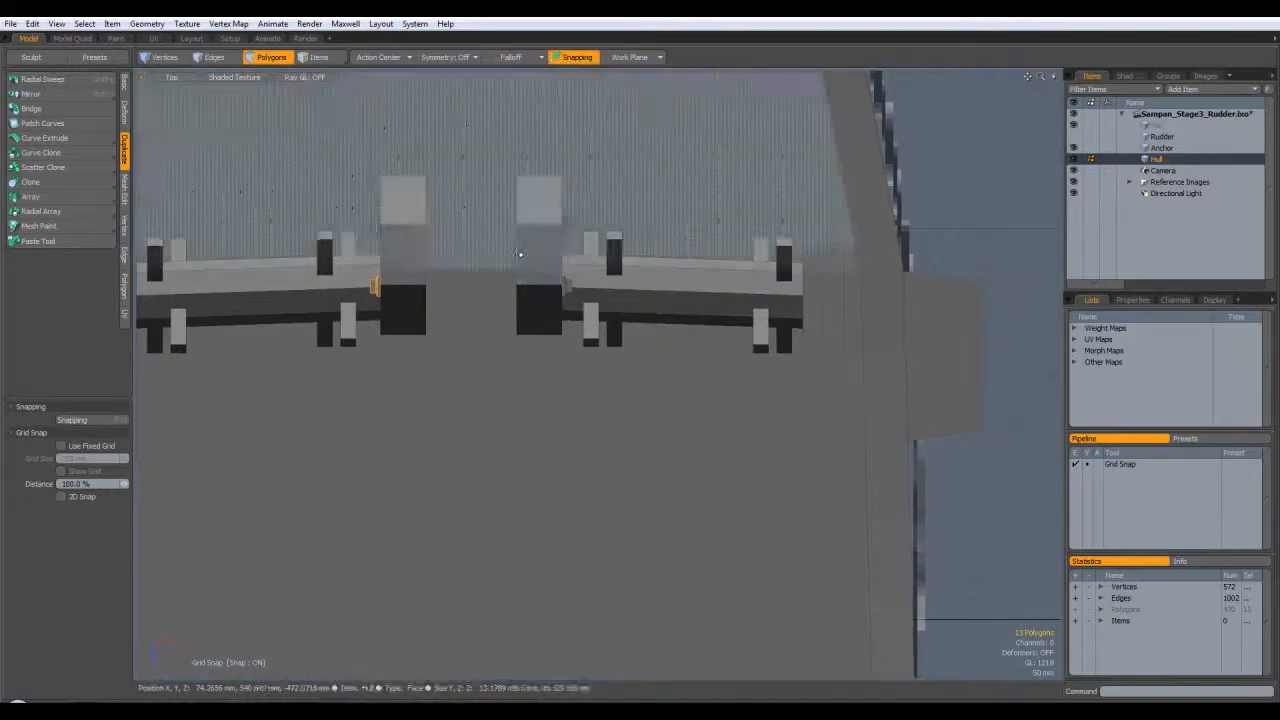
left_click(572, 242)
left_click_drag(572, 242, 590, 100, "alt")
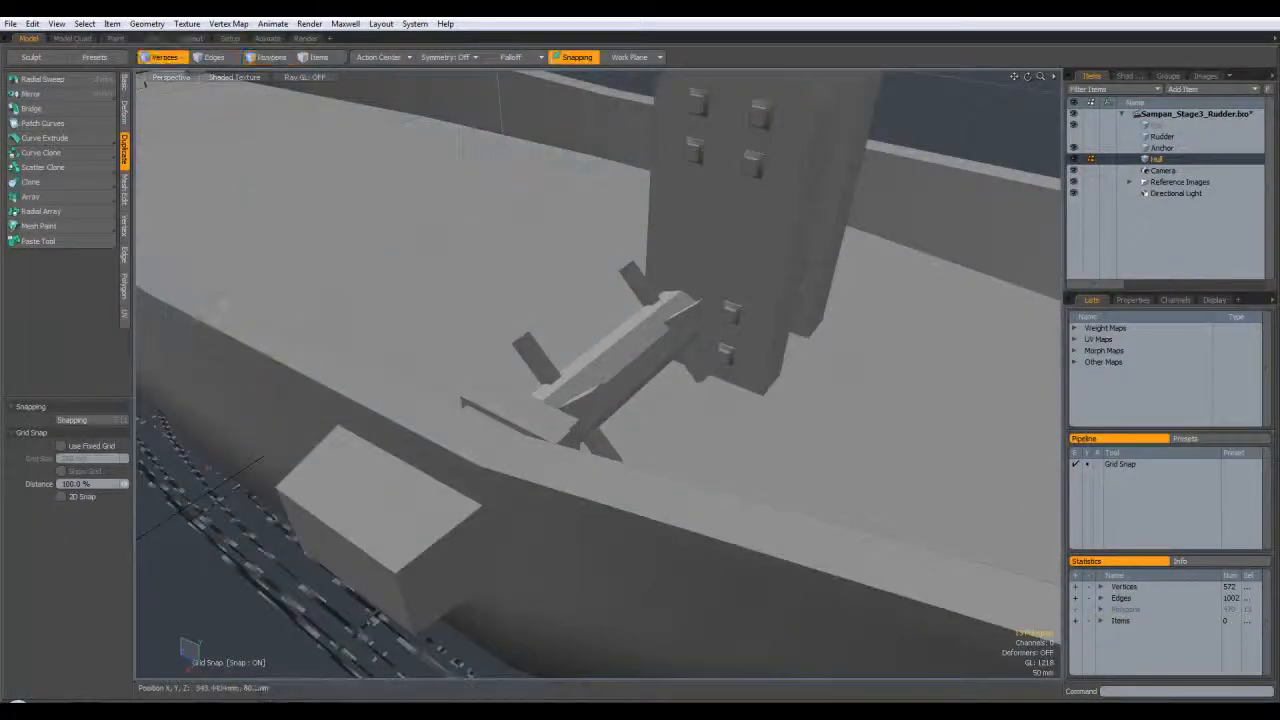
scroll(676, 300, "up", 4)
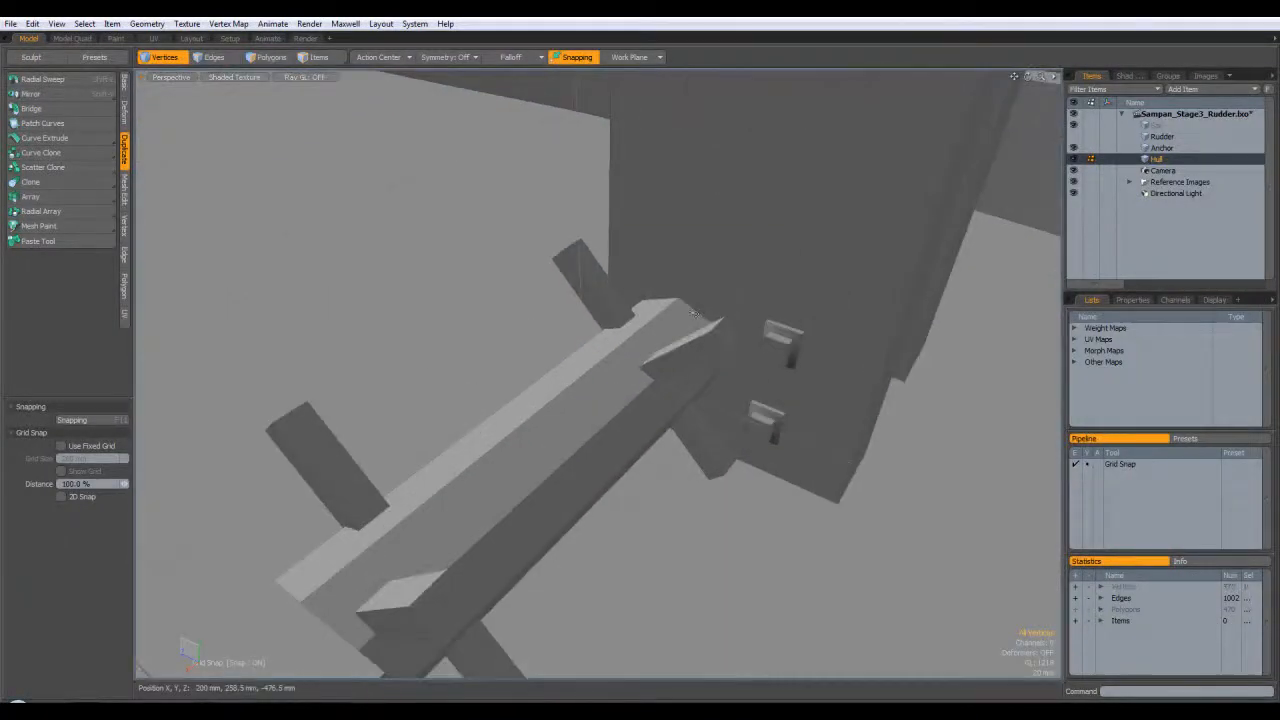
left_click(258, 55)
key("space")
left_click(638, 508)
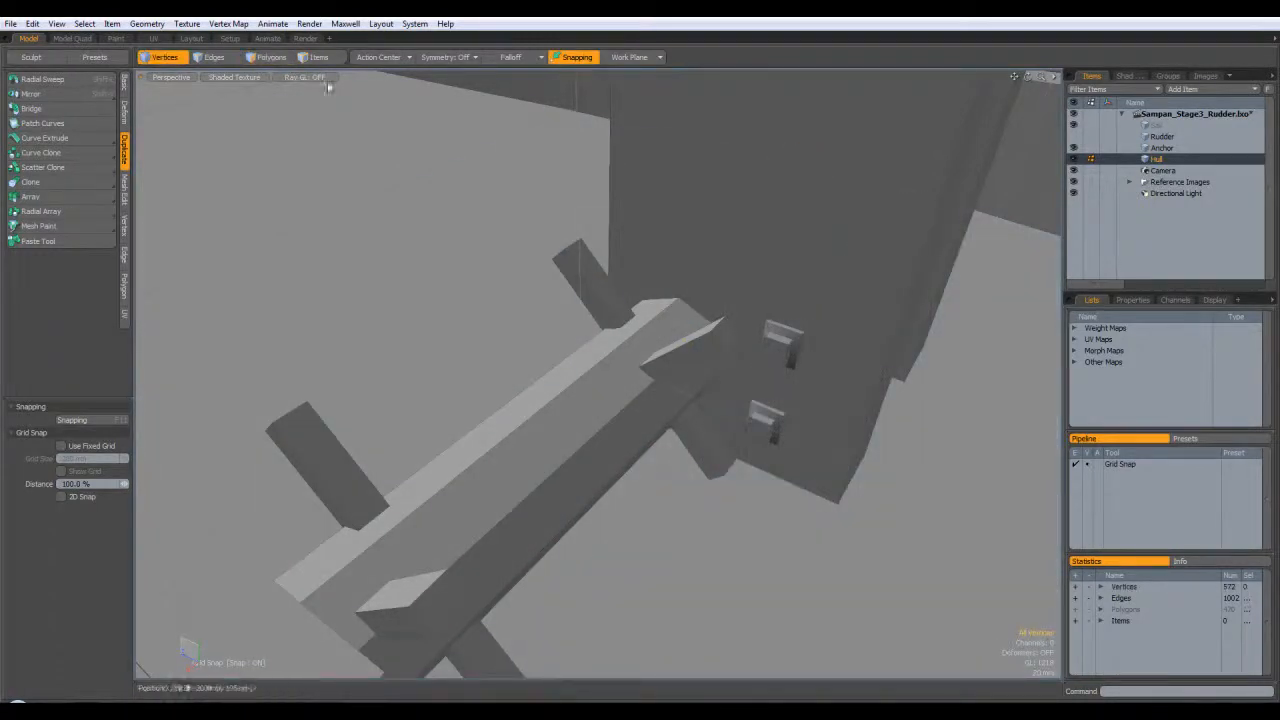
Hide the beam covering the post's lower bolts and raise the bolt behind it 14 mm
left_click(268, 57)
double_click(598, 381)
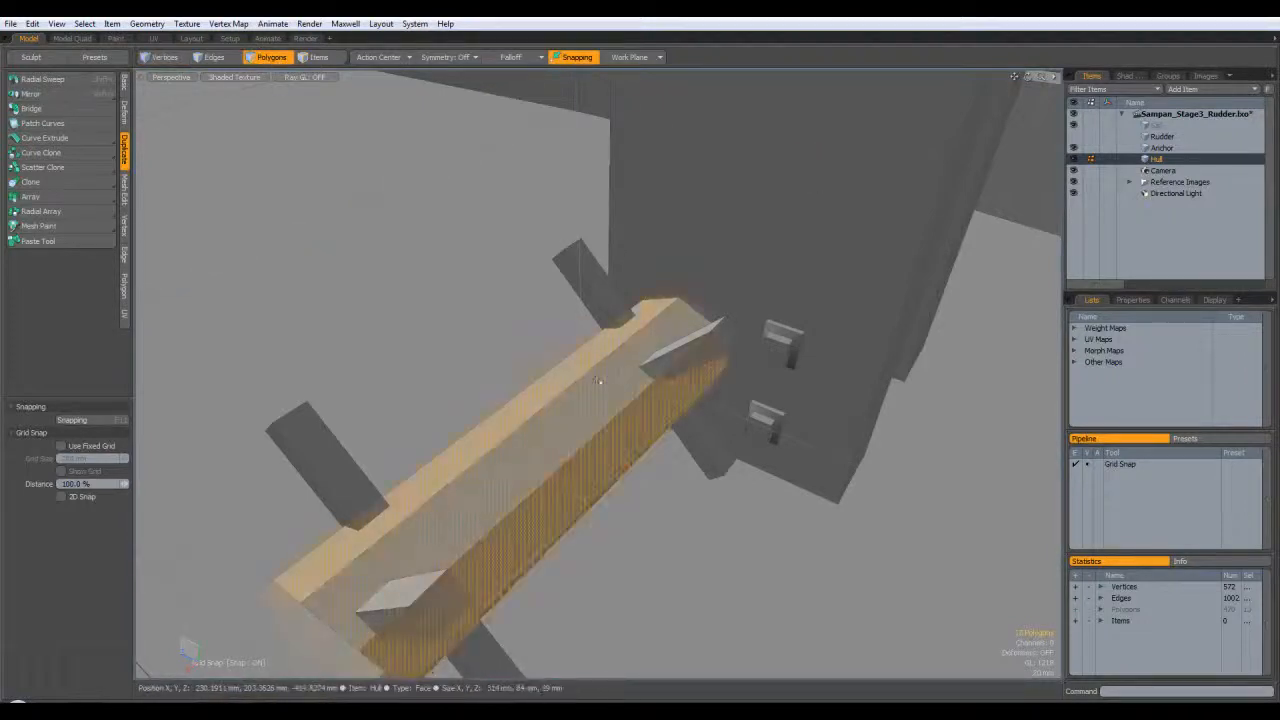
key("h")
double_click(685, 321)
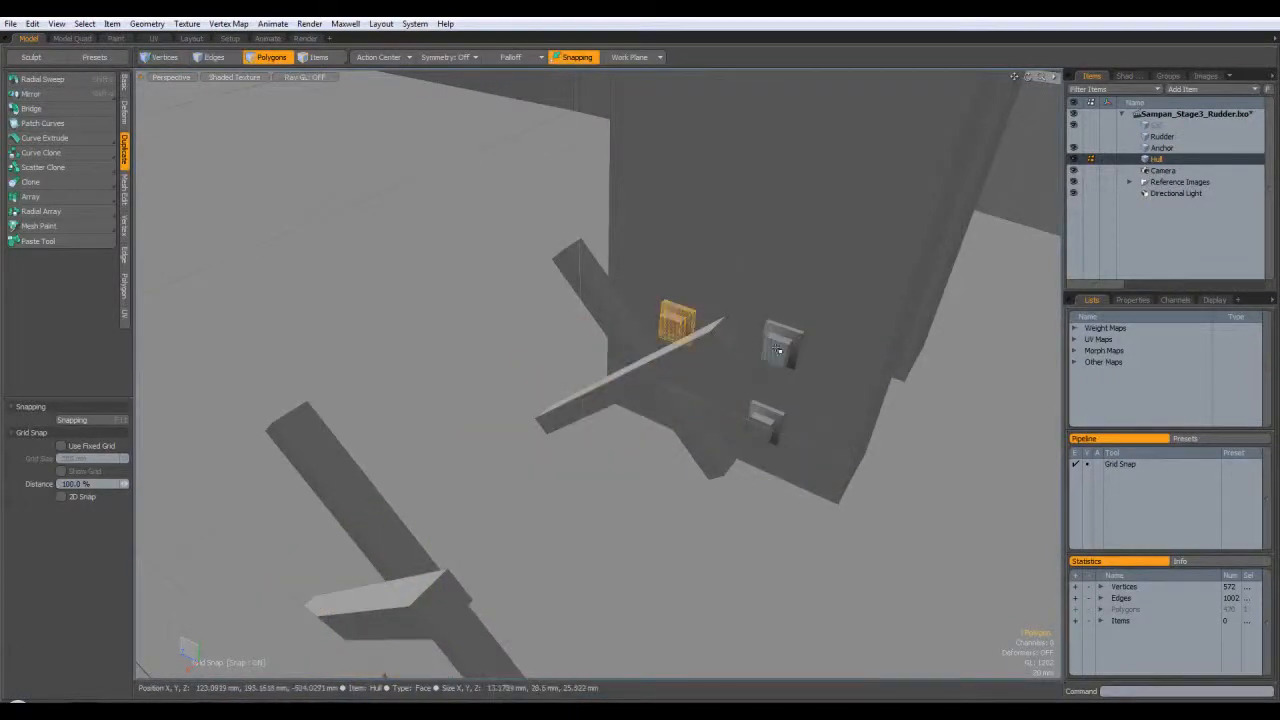
key("w")
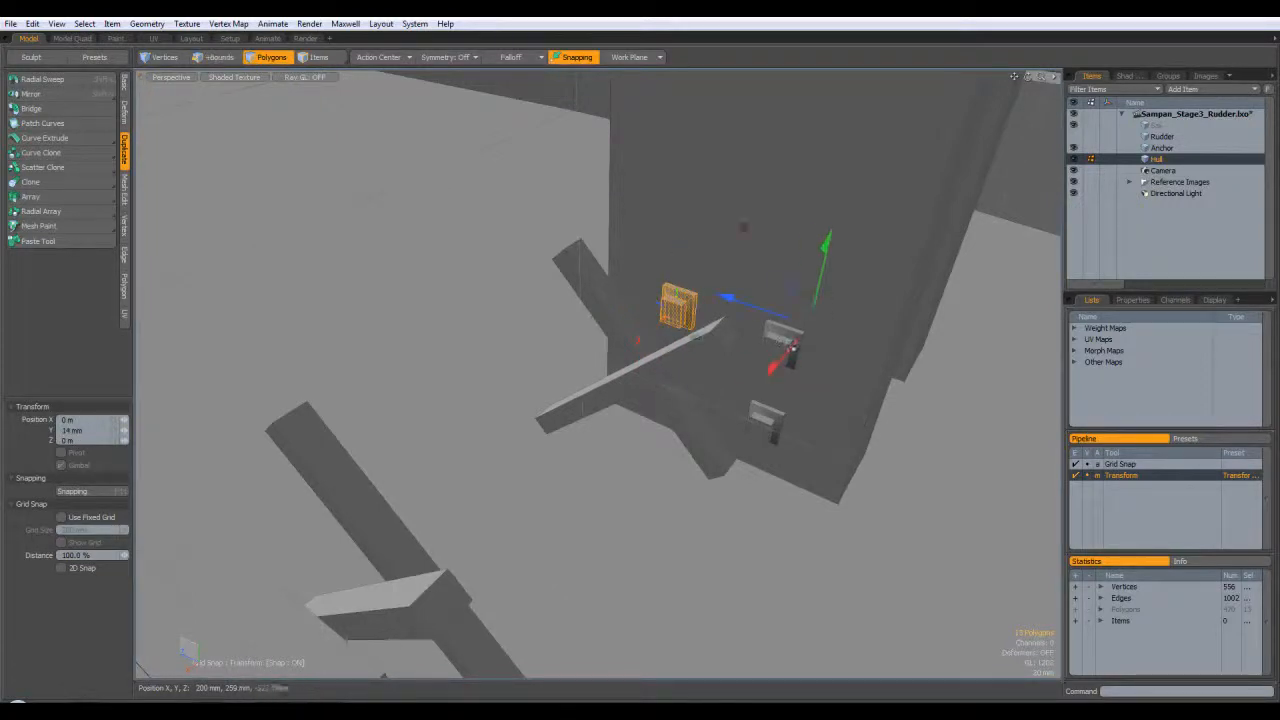
key("q")
Add the neighbouring bolt on the post to the selection and raise the bolts with snapping off
double_click(779, 346, "shift")
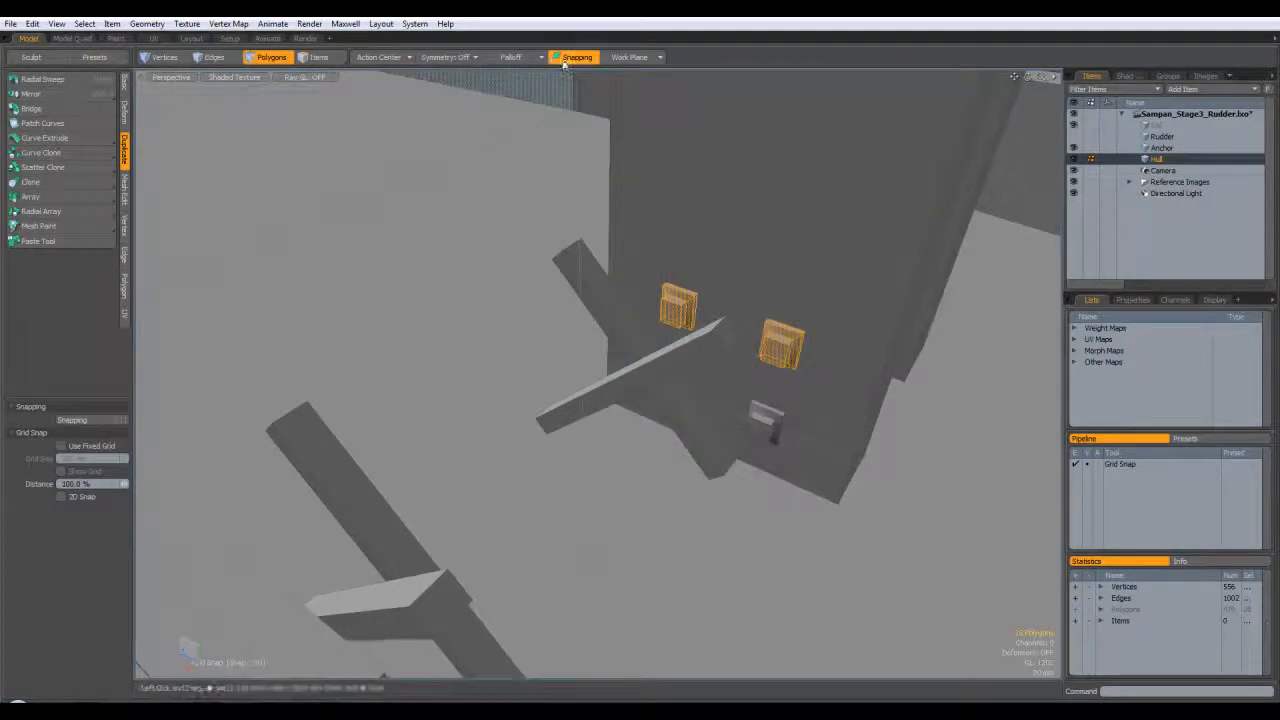
left_click(574, 57)
key("w")
left_click_drag(731, 285, 740, 242)
key("q")
key("Escape")
Check the mast support's placement in the hull from the top and right views and in perspective
scroll(740, 243, "down", 5)
left_click_drag(864, 264, 632, 414, "alt")
key("KP_1")
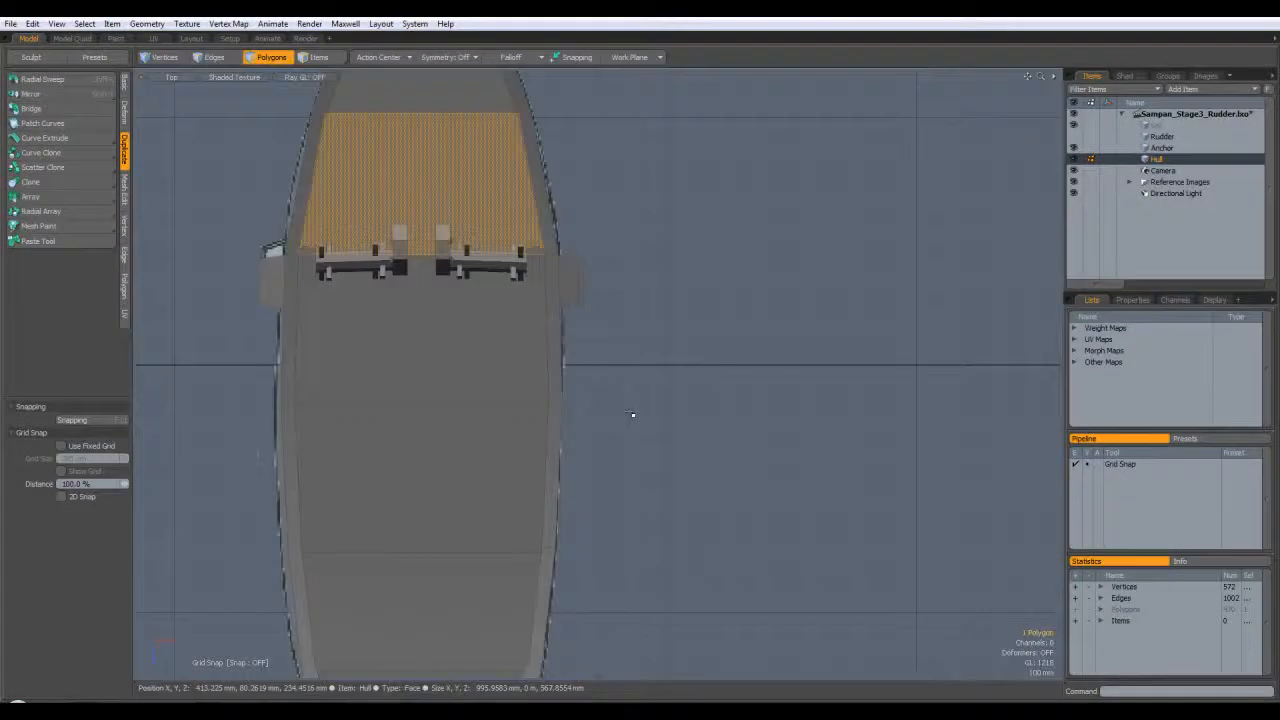
key("KP_3")
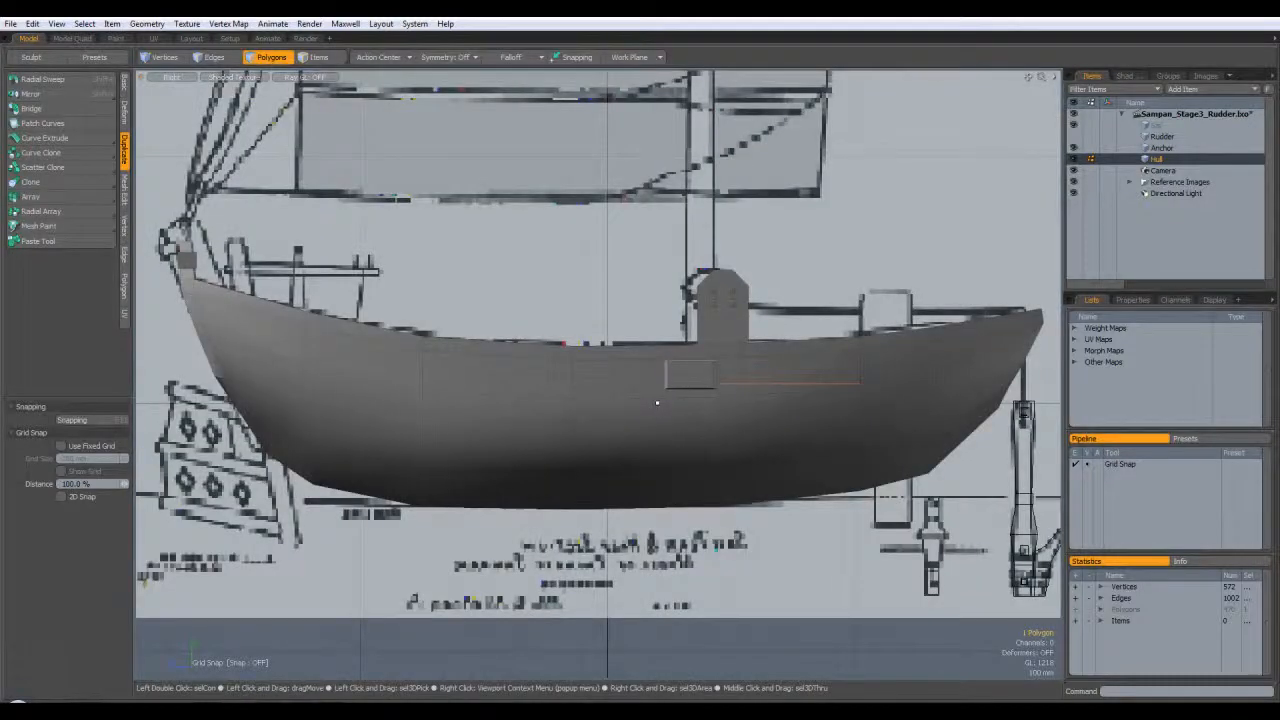
left_click_drag(805, 217, 780, 312, "alt")
key("ctrl+space")
left_click(722, 349)
left_click_drag(622, 412, 442, 515, "alt")
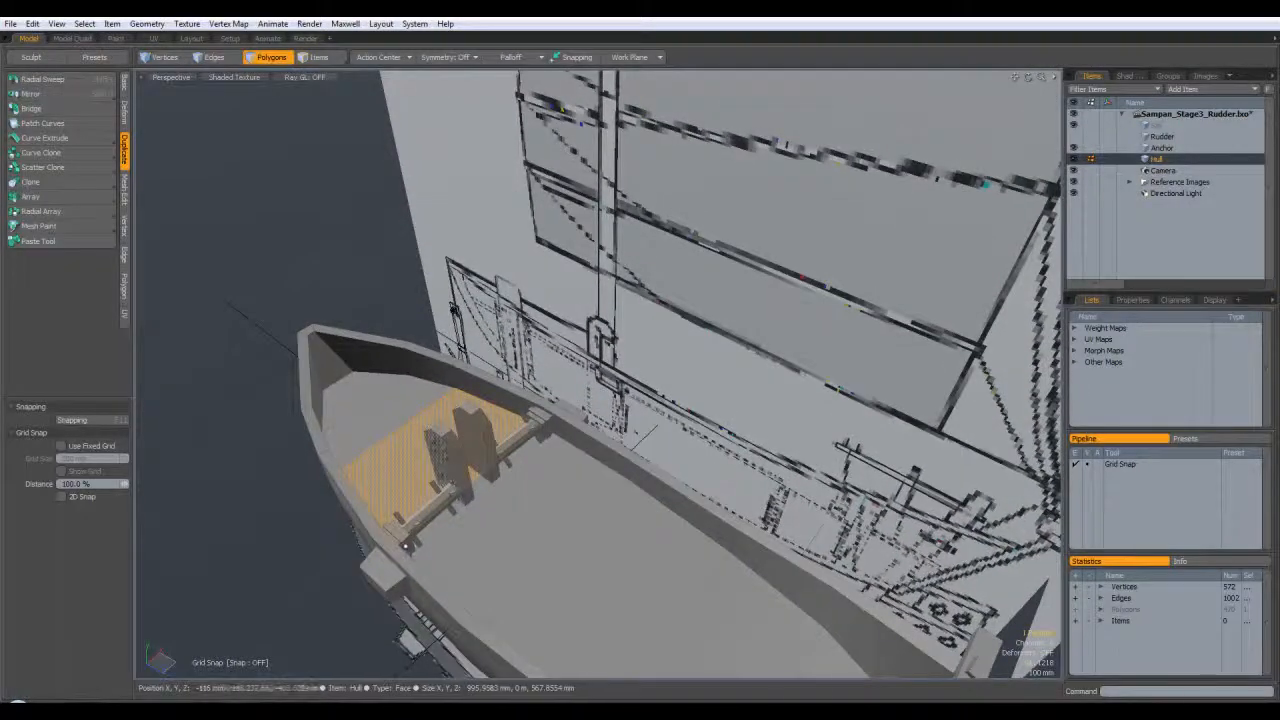
Select the connected hull shell and hide it, leaving the mast support and blocks visible
key("Delete")
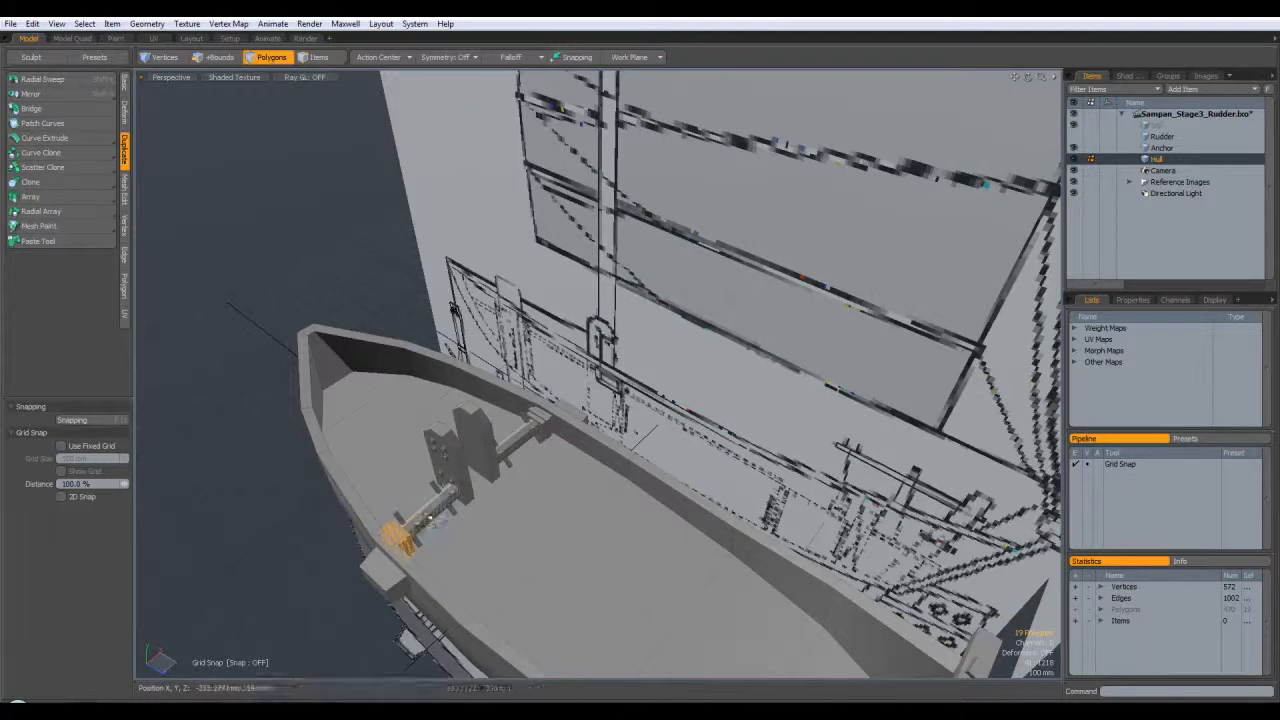
left_click_drag(480, 556, 517, 533, "alt")
double_click(517, 533)
key("h")
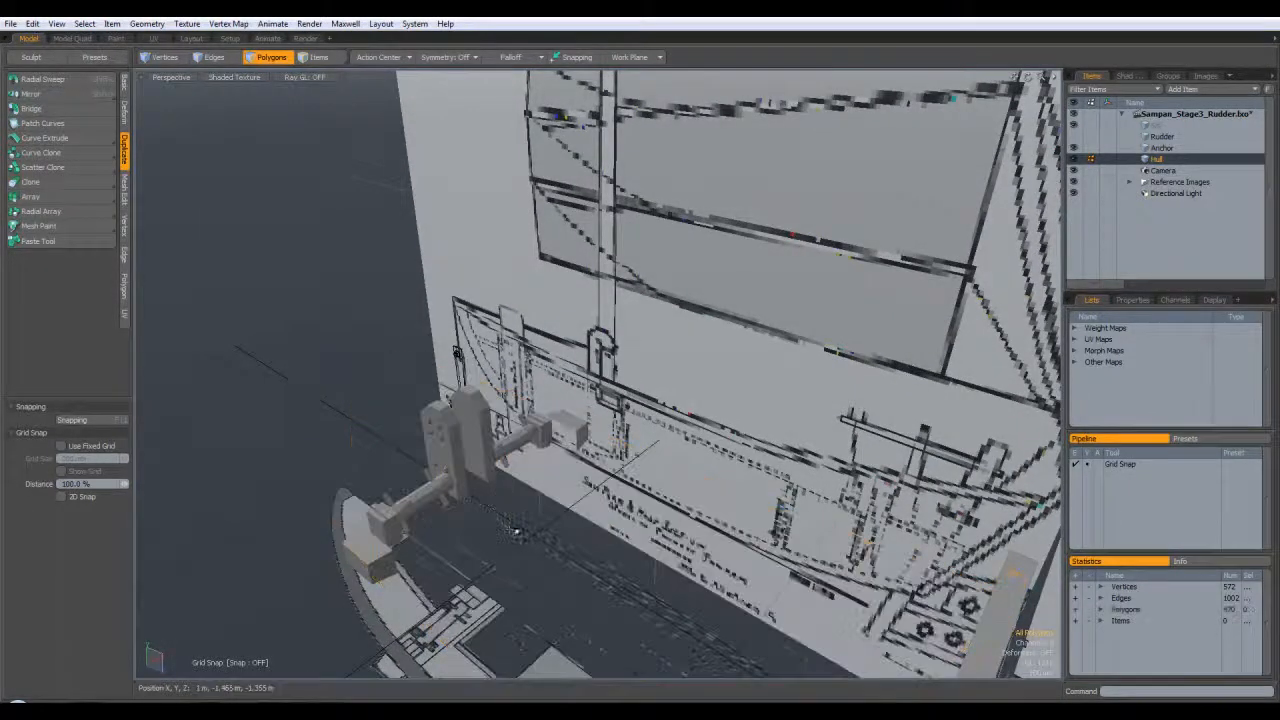
Select both mast support posts with their beams and bolts, and shift them towards the stern to match the side drawing
left_click_drag(527, 522, 344, 328, "alt")
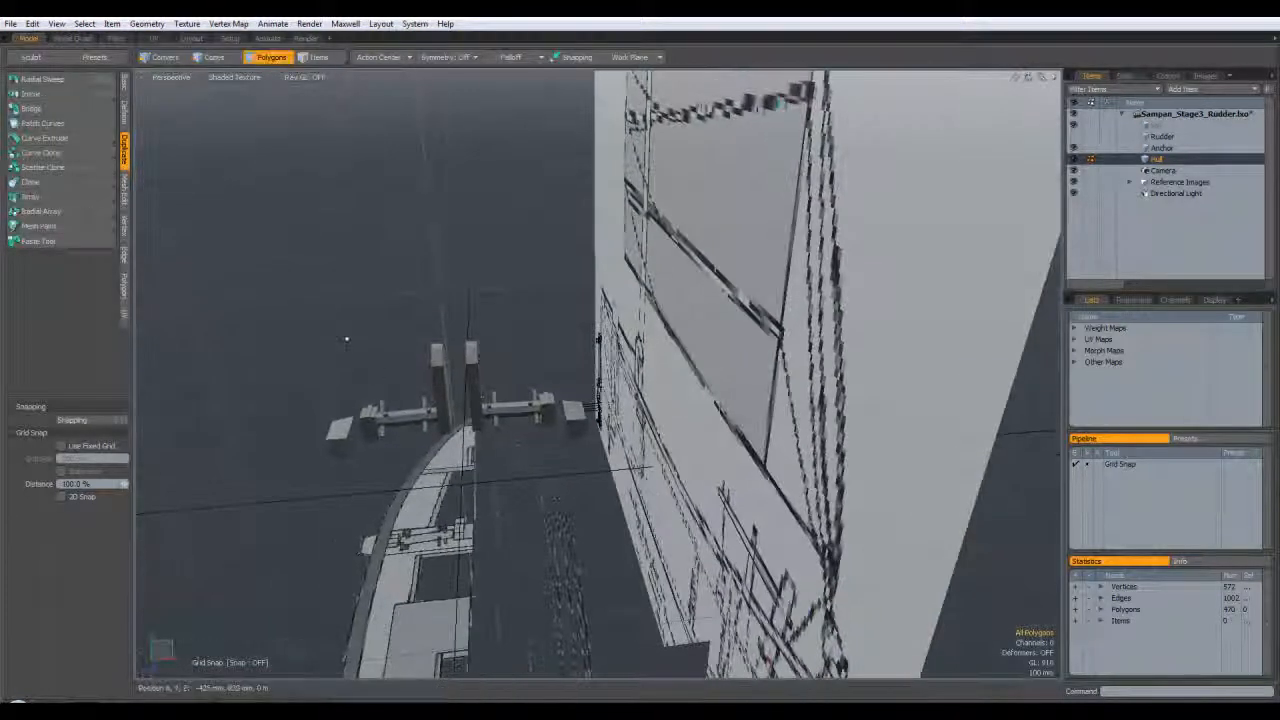
key("KP_1")
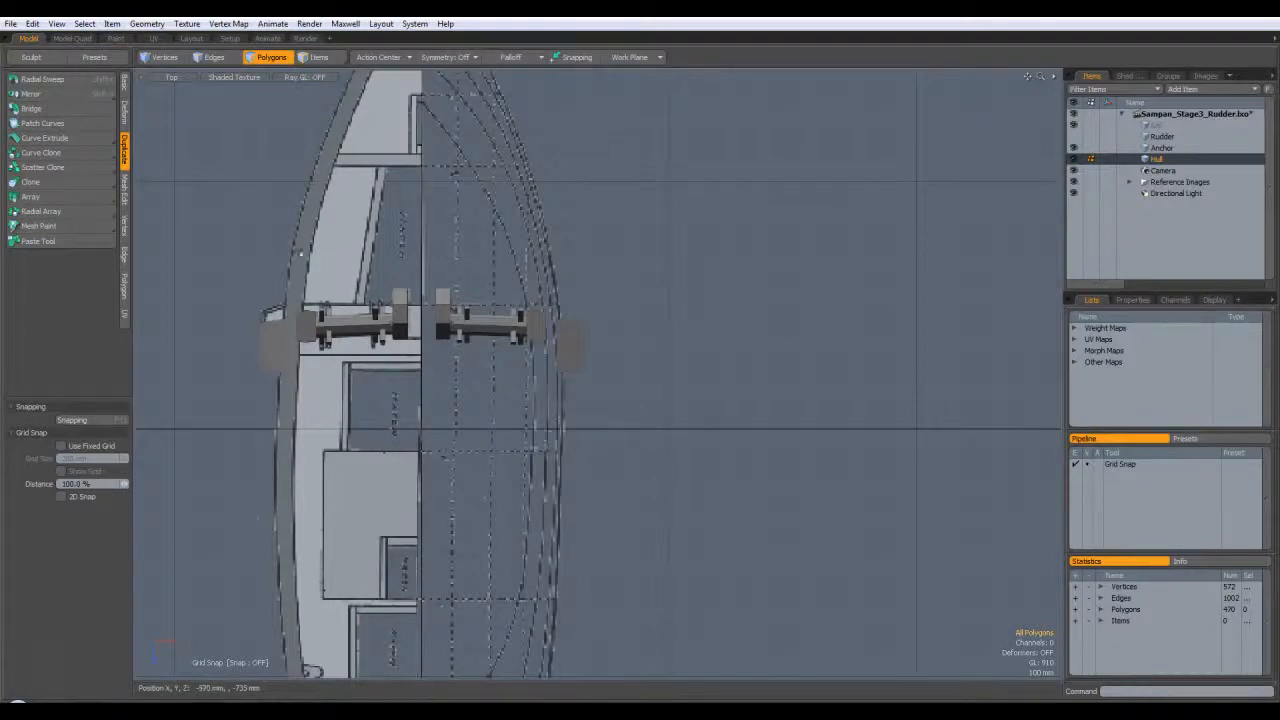
double_click(355, 325)
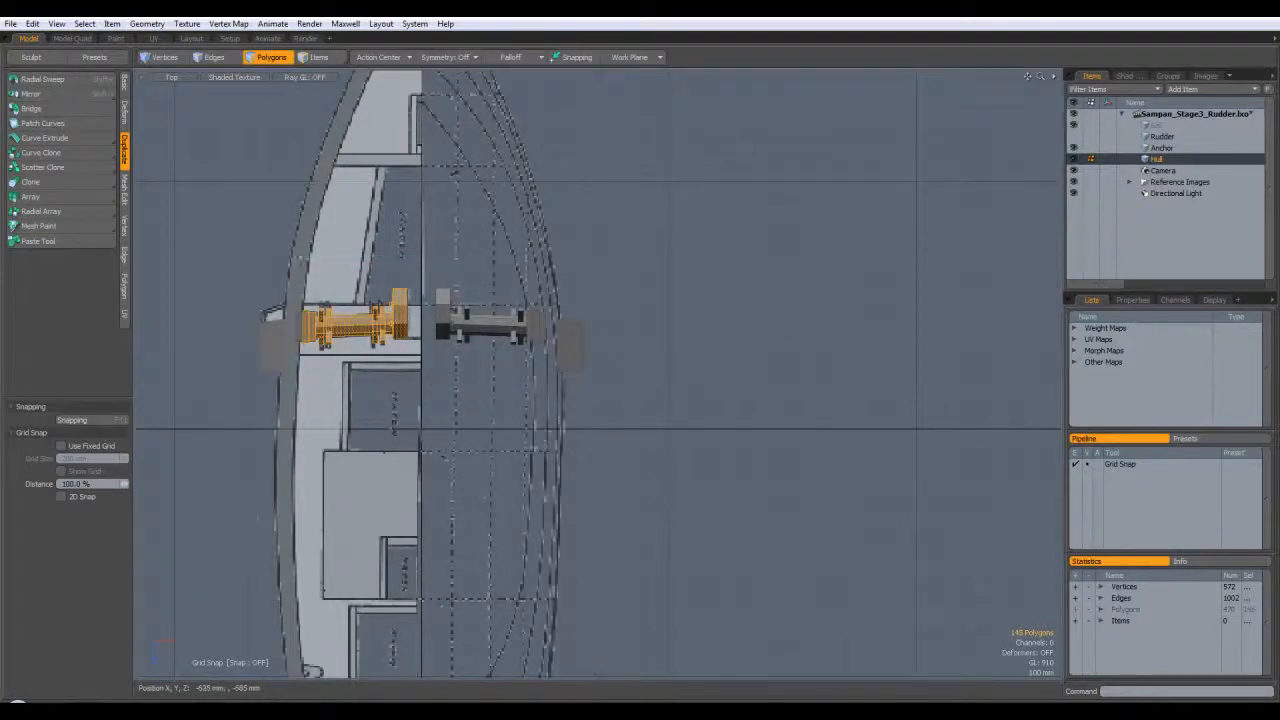
right_click_drag(383, 350, 464, 386)
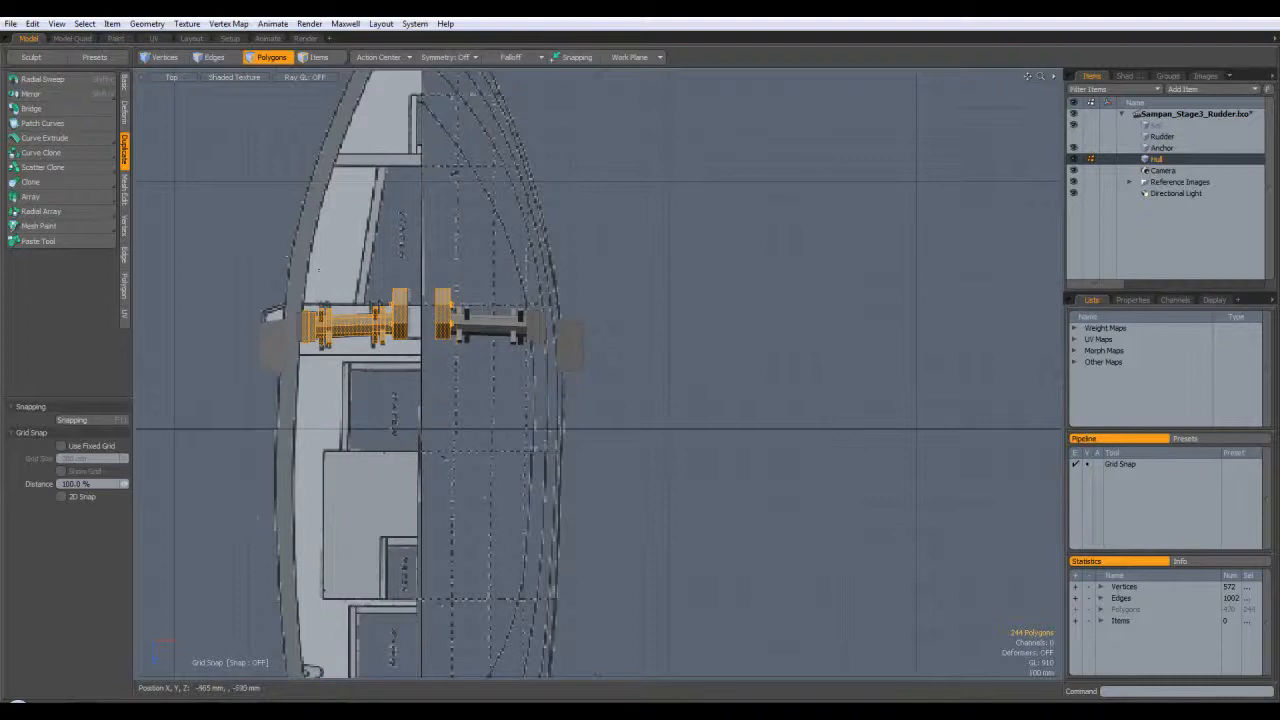
mouse_move(294, 273)
right_mouse_down()
mouse_move(418, 372)
mouse_move(558, 413)
right_mouse_up()
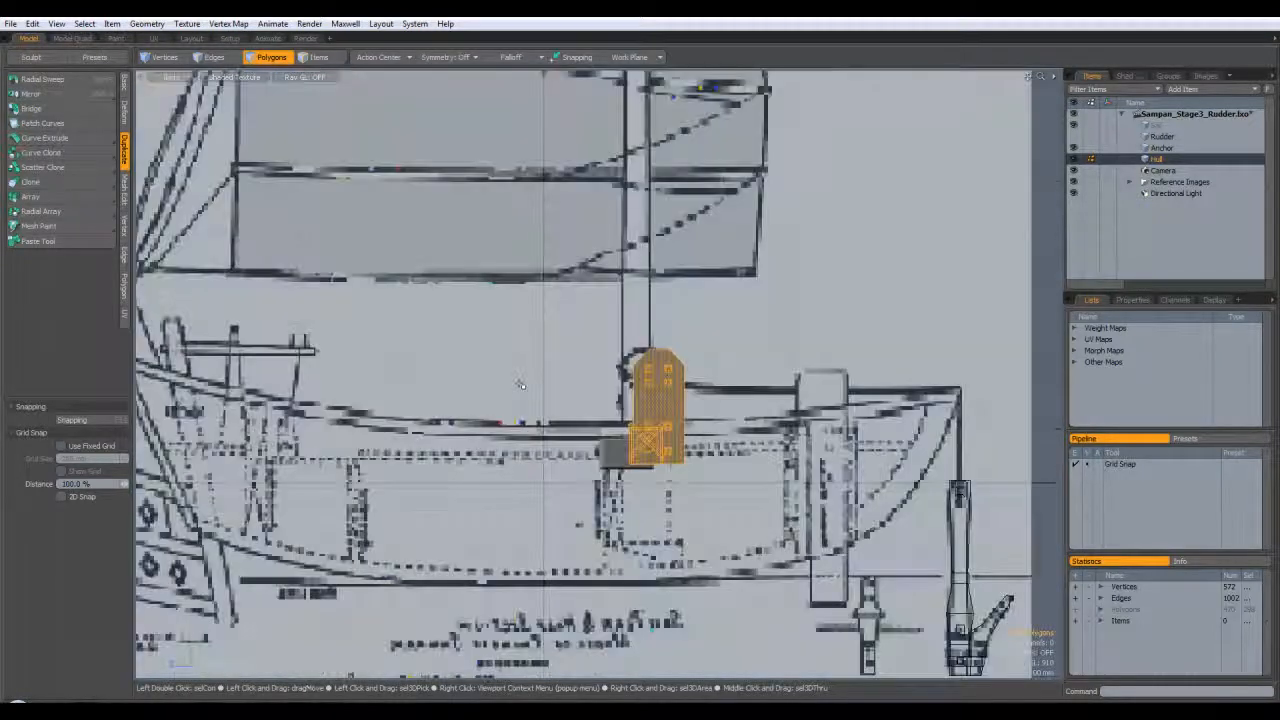
key("y")
left_click_drag(602, 413, 590, 413)
key("space")
left_click(535, 367)
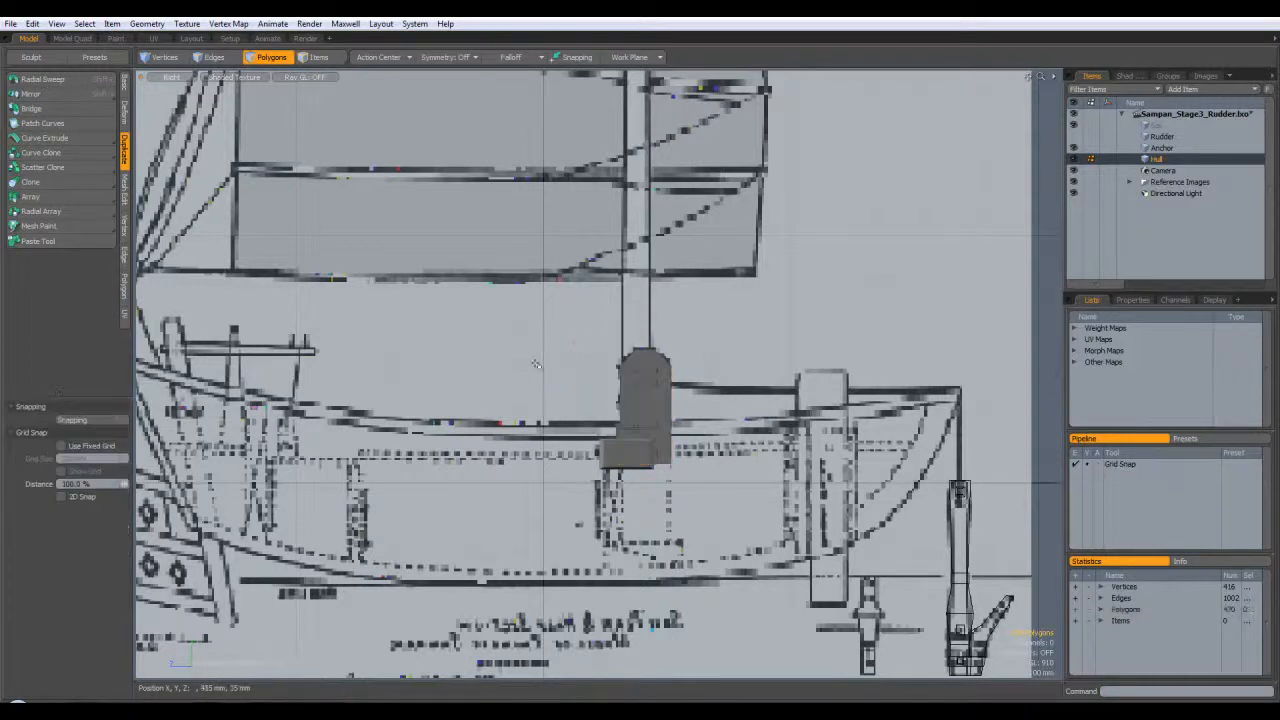
Unhide the hull shell and check the mast support's placement in the perspective, front and top views
key("ctrl+space")
left_click(582, 354)
scroll(662, 296, "down", 2)
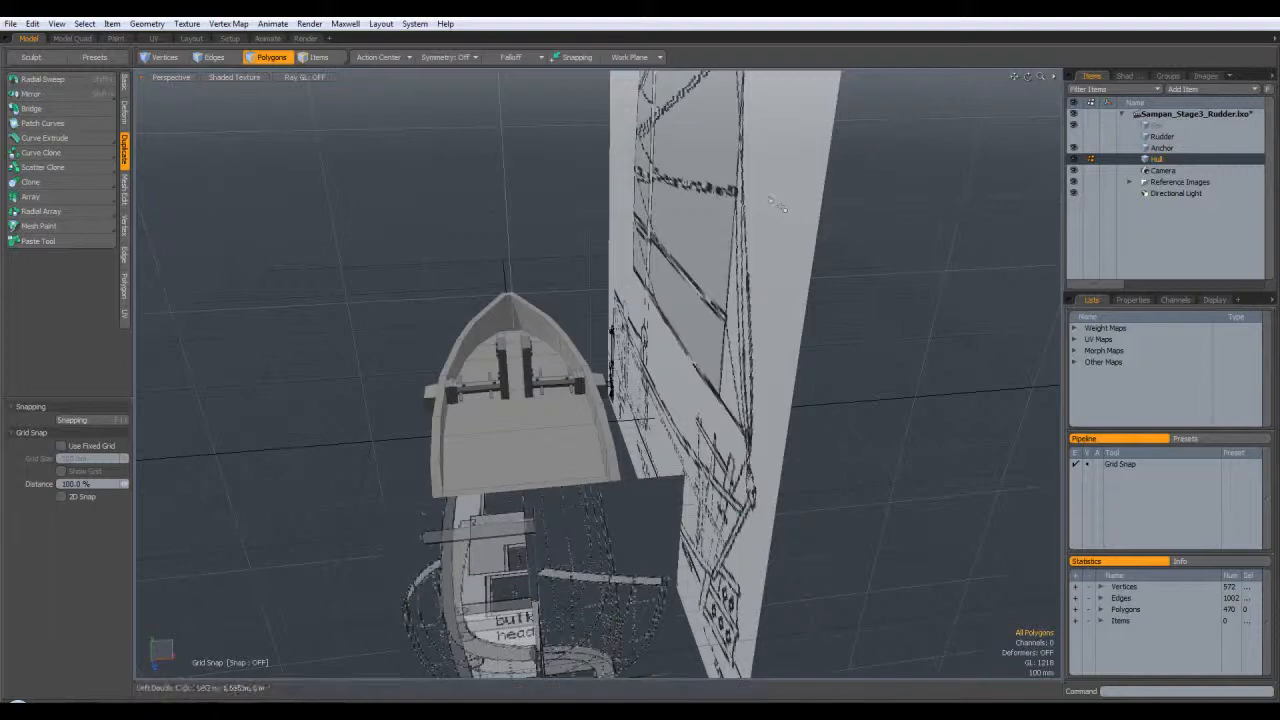
mouse_move(780, 205)
left_mouse_down("alt")
mouse_move(700, 210)
mouse_move(780, 225)
mouse_move(805, 268)
mouse_move(850, 275)
left_mouse_up("alt")
left_click_drag(770, 395, 705, 404, "alt")
key("KP_2")
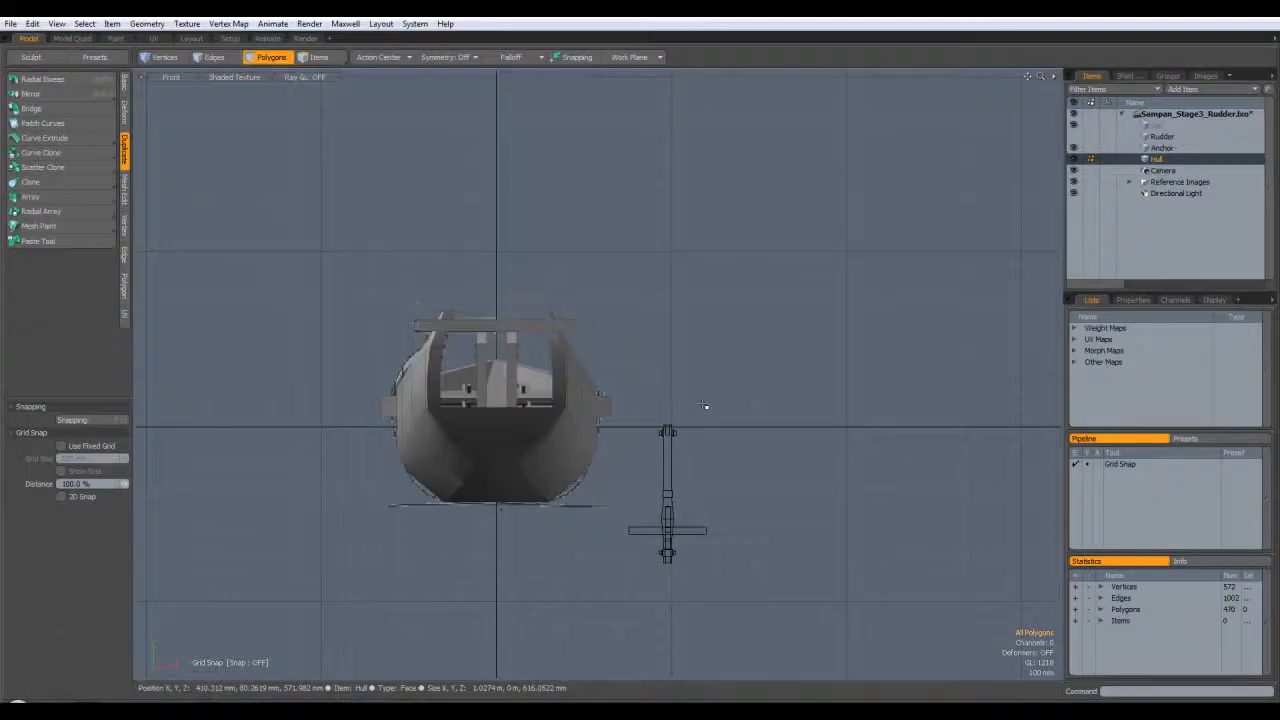
key("KP_1")
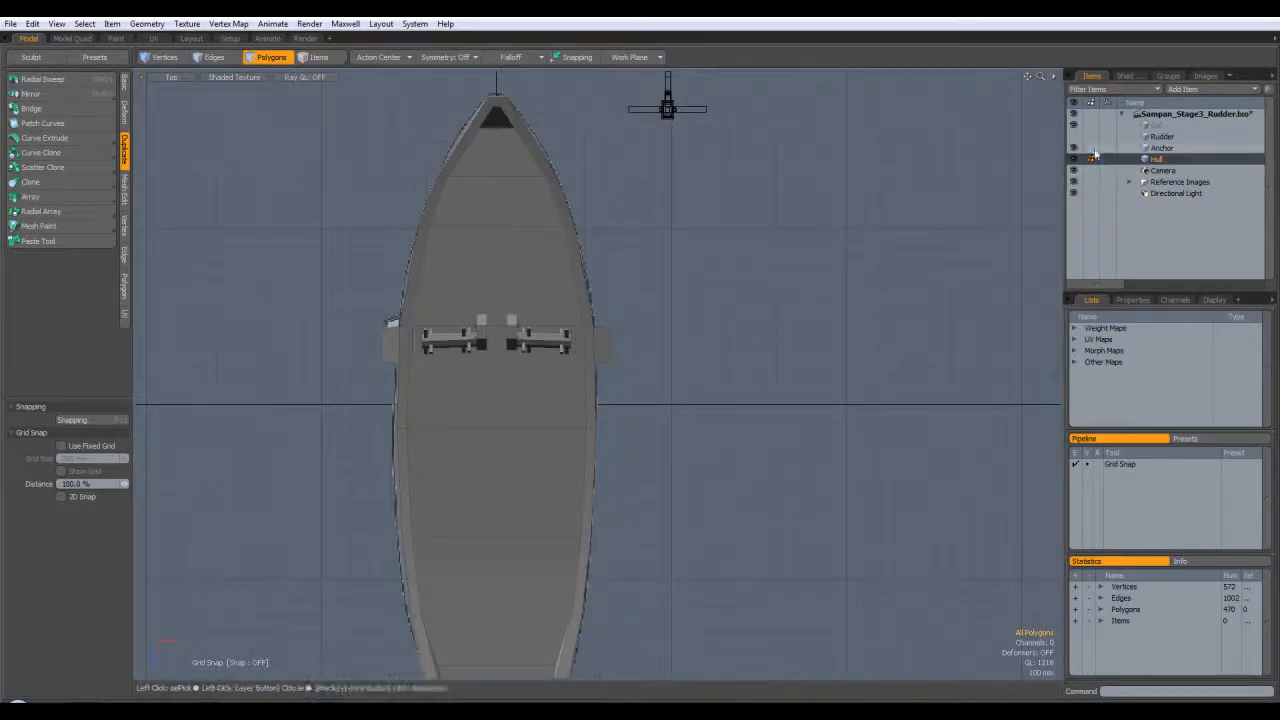
Hide the Hull mesh, make the Sail mesh active, and bring the whole sail drawing into the side view
left_click(1074, 160)
left_click(1157, 126)
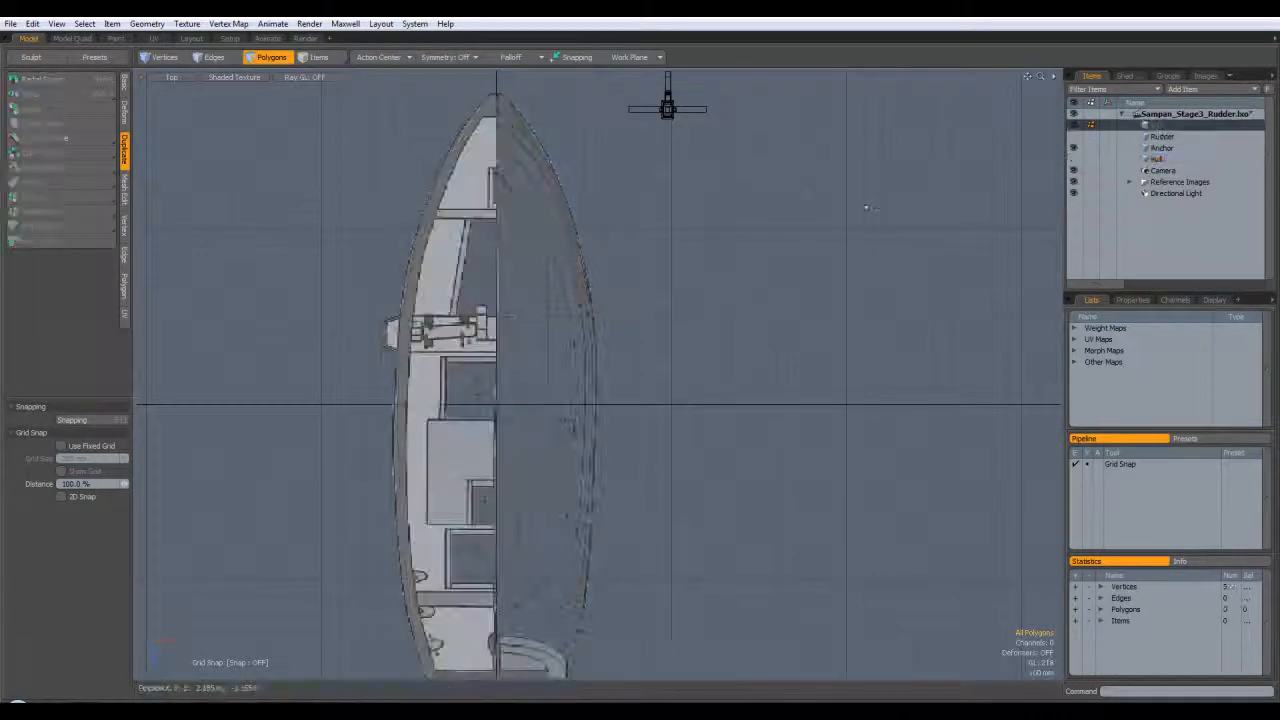
key("KP_3")
left_click_drag(738, 90, 696, 336, "alt")
left_click_drag(696, 336, 654, 340, "ctrl+alt")
left_click_drag(654, 340, 650, 373, "alt")
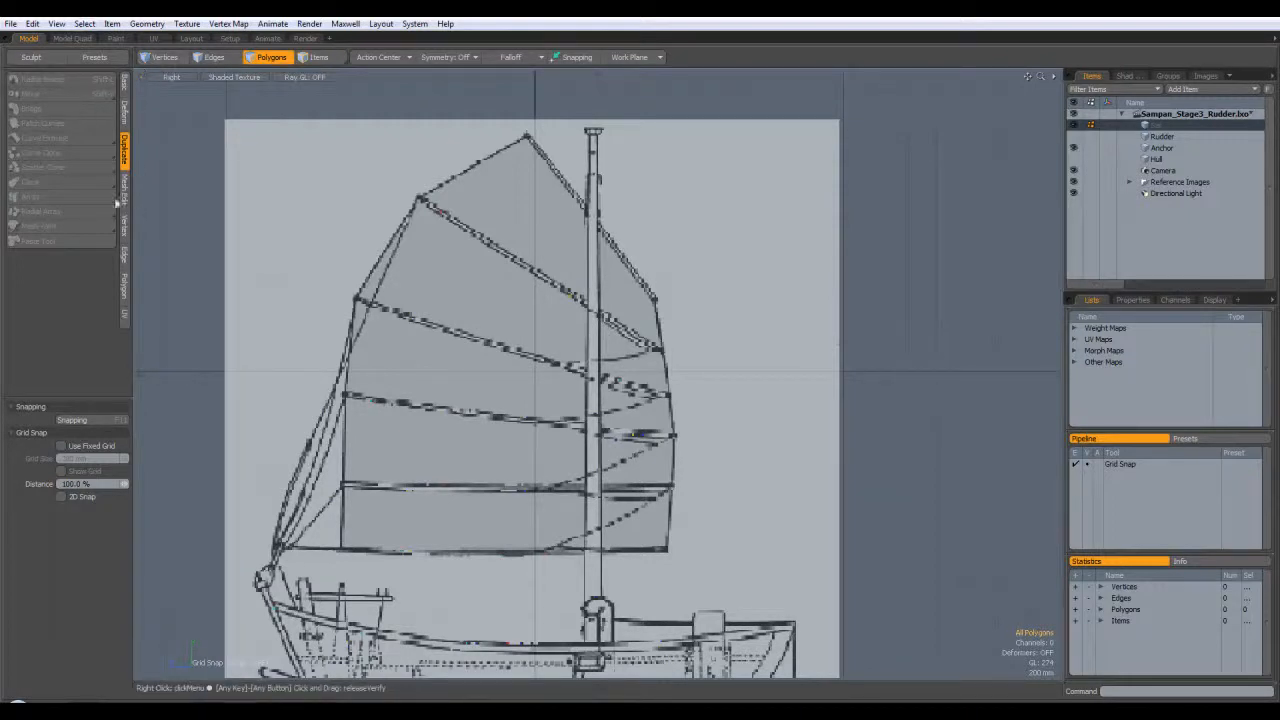
left_click(124, 88)
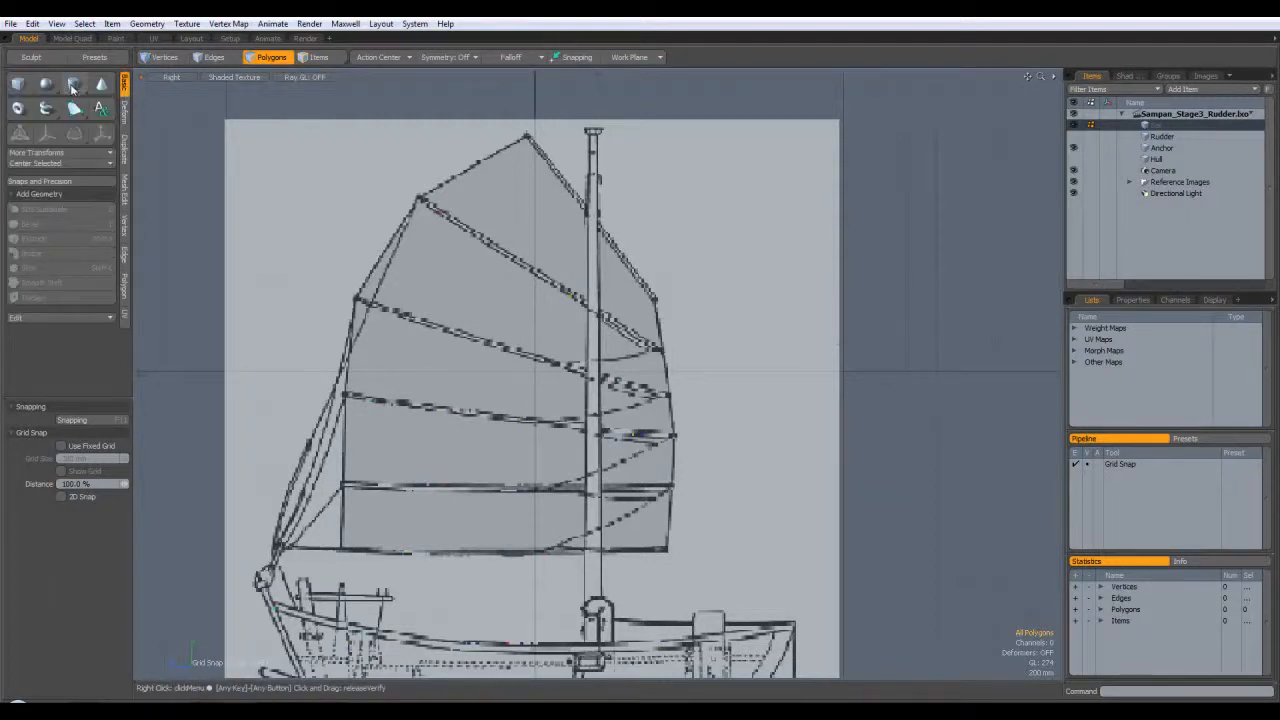
left_click(72, 88)
key("KP_7")
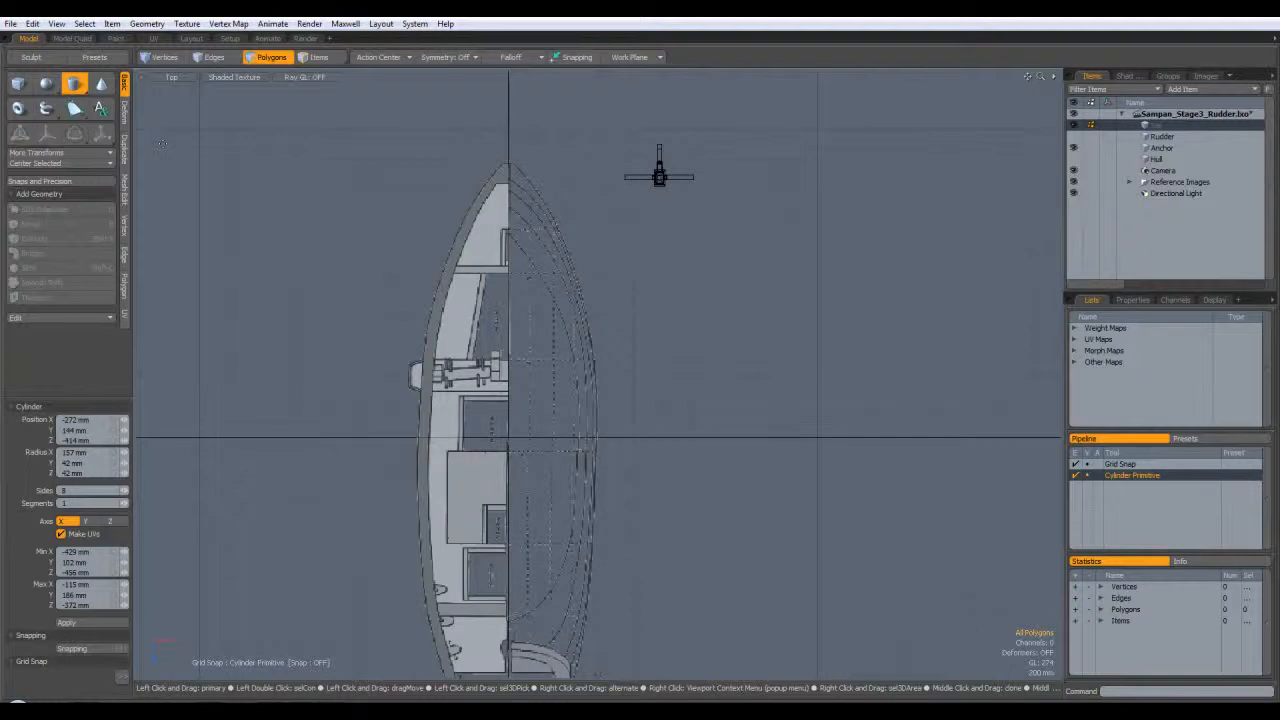
key("KP_1")
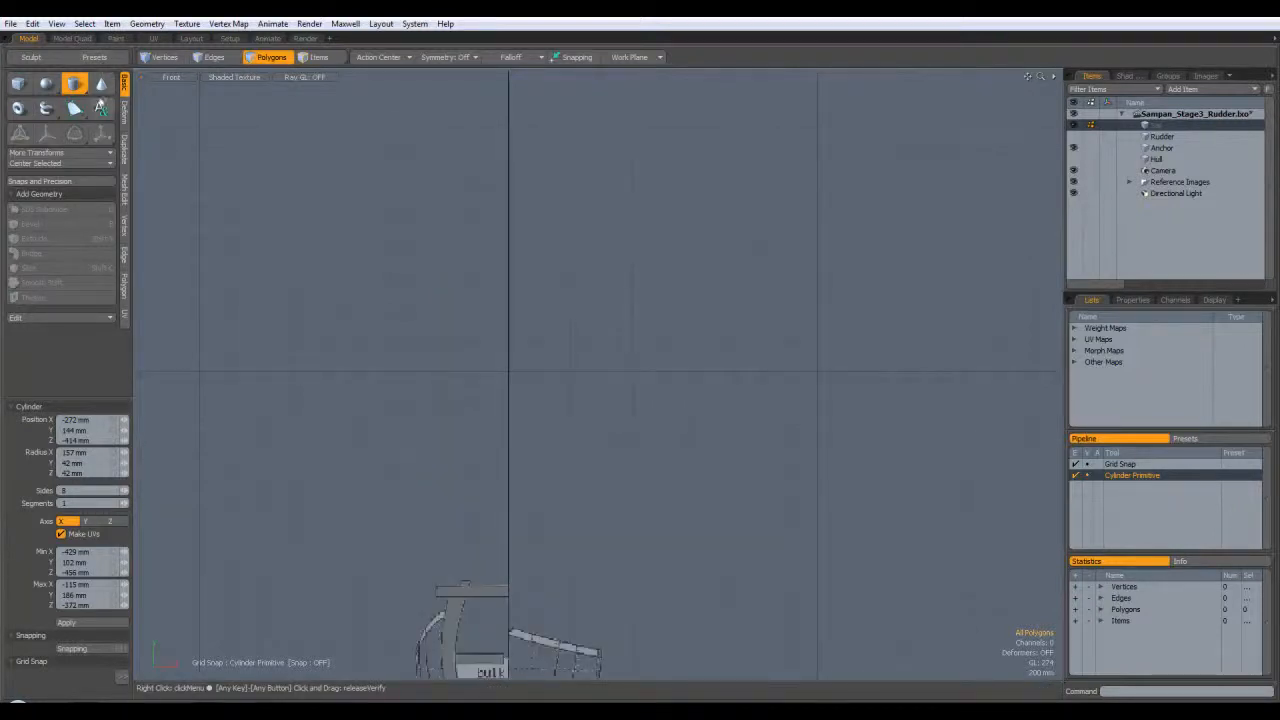
key("KP_3")
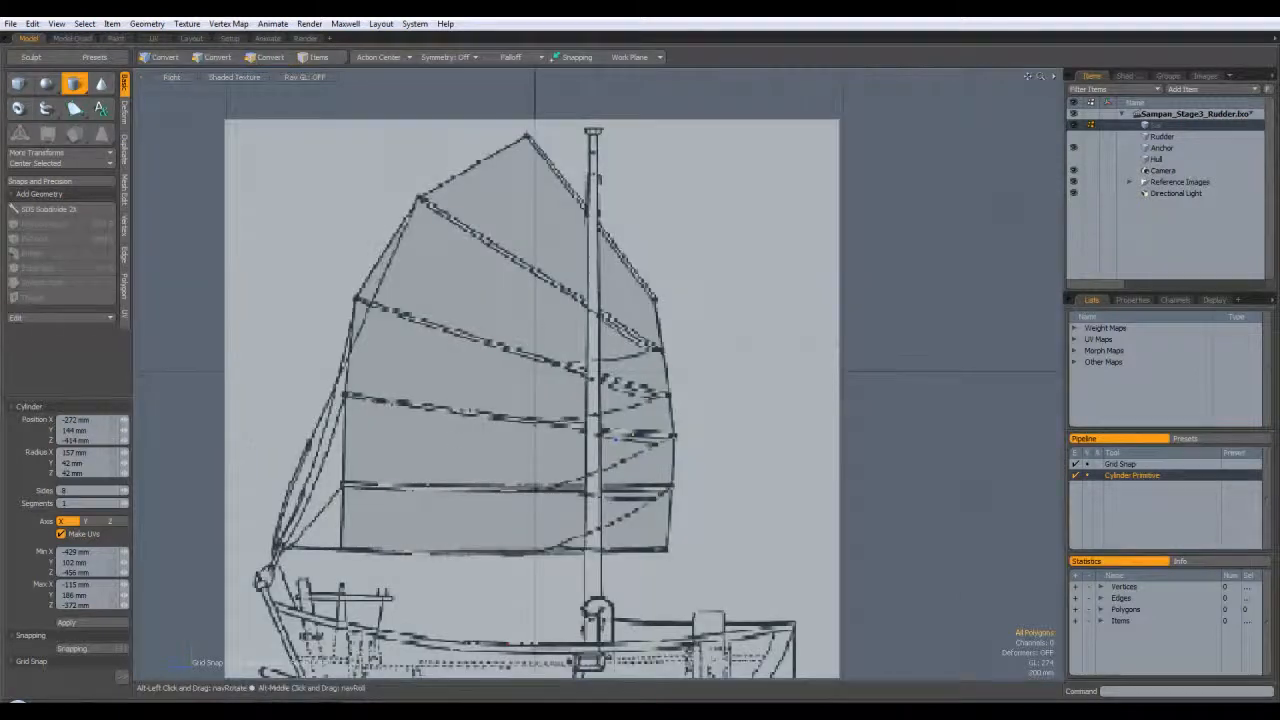
left_click_drag(617, 438, 612, 313, "alt+shift")
Draw a box about 480 mm high and 130 mm deep at the mast's foot in the side drawing, about 90 mm thick
left_click(18, 84)
left_click_drag(560, 391, 505, 281, "alt+shift")
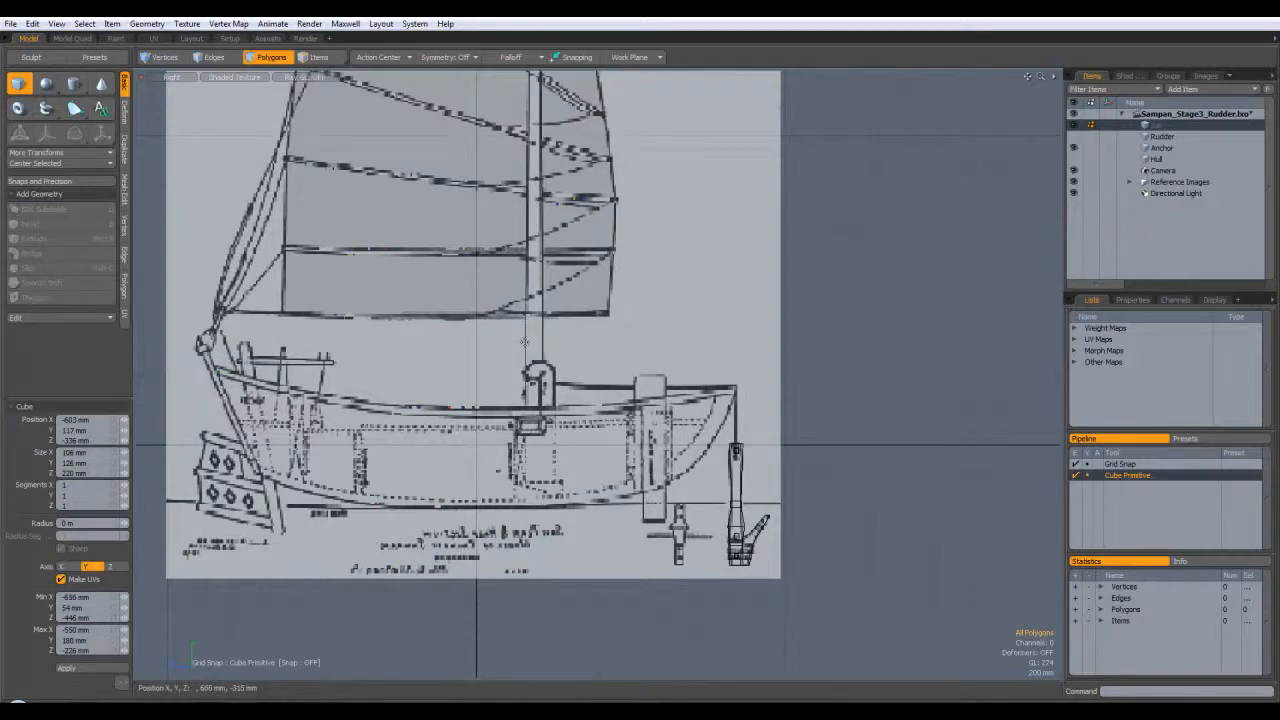
left_click_drag(524, 345, 525, 336)
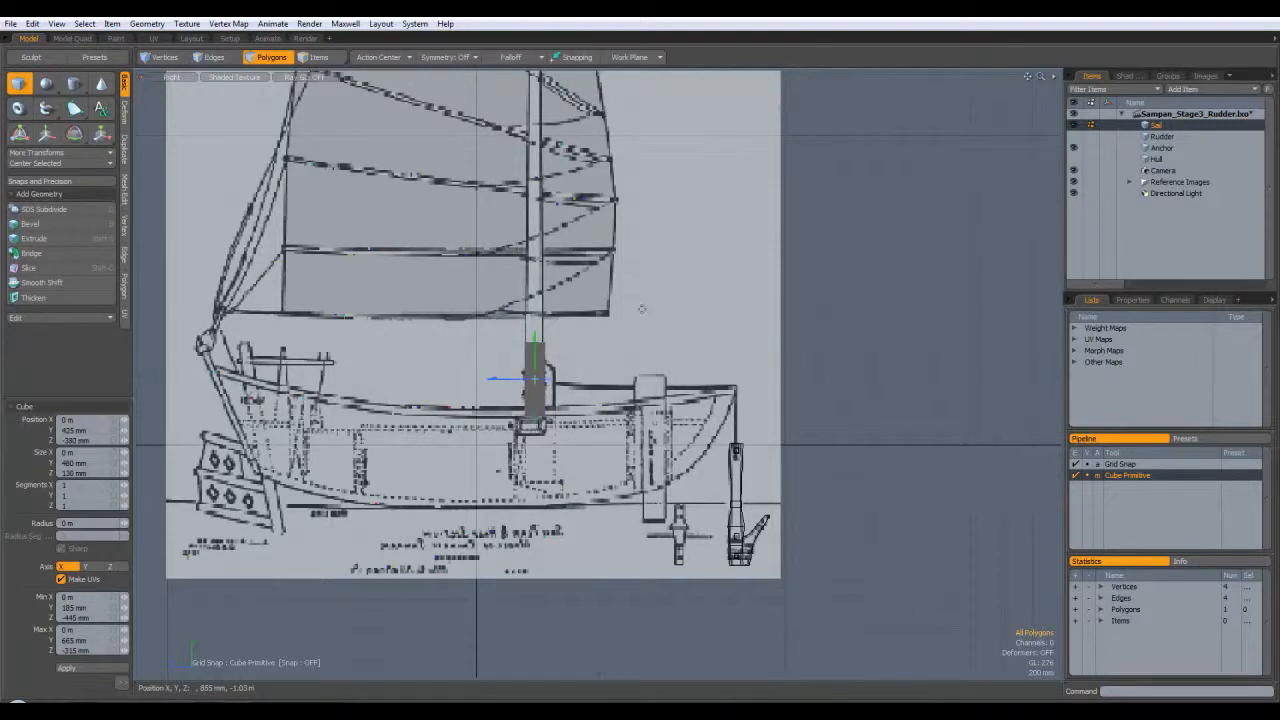
key("ctrl+space")
left_click(674, 290)
left_click_drag(674, 290, 640, 299, "alt")
left_click_drag(650, 440, 650, 444)
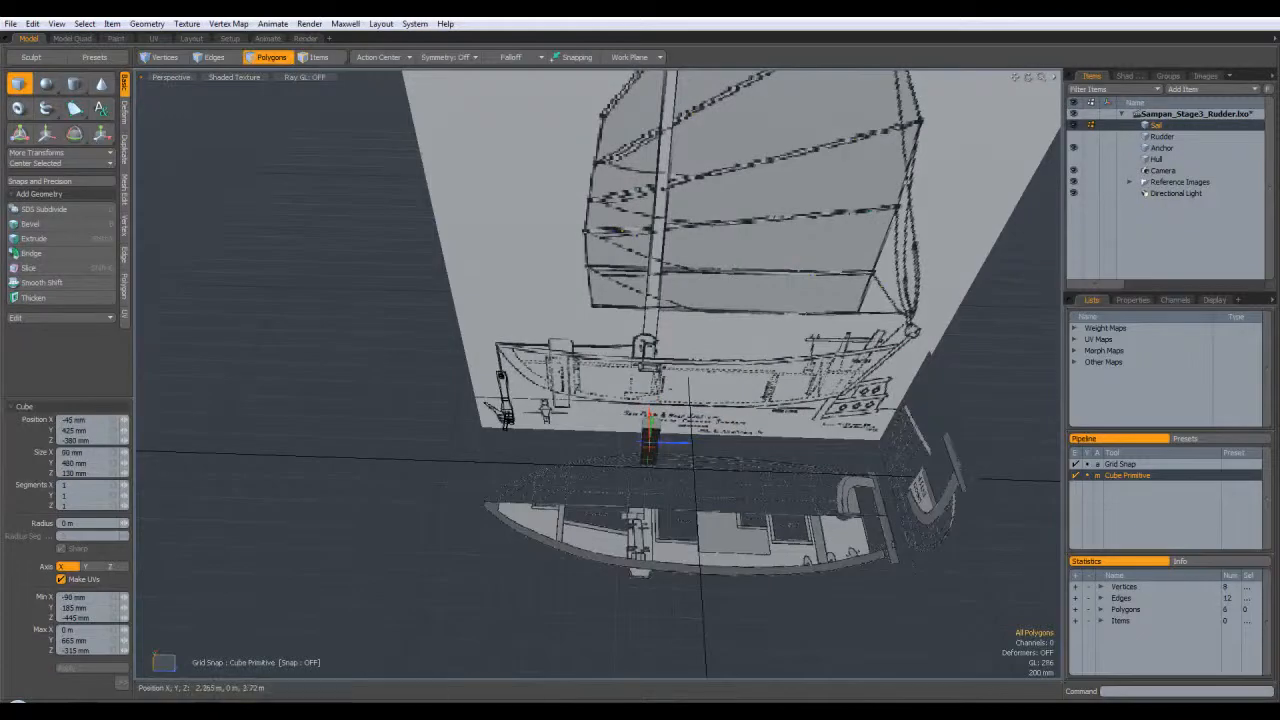
Activate the Hull mesh together with Sail and move the mast box's side face 26 mm along X
left_click(1157, 159, "ctrl")
scroll(660, 450, "up", 5)
left_click_drag(660, 450, 775, 525, "alt")
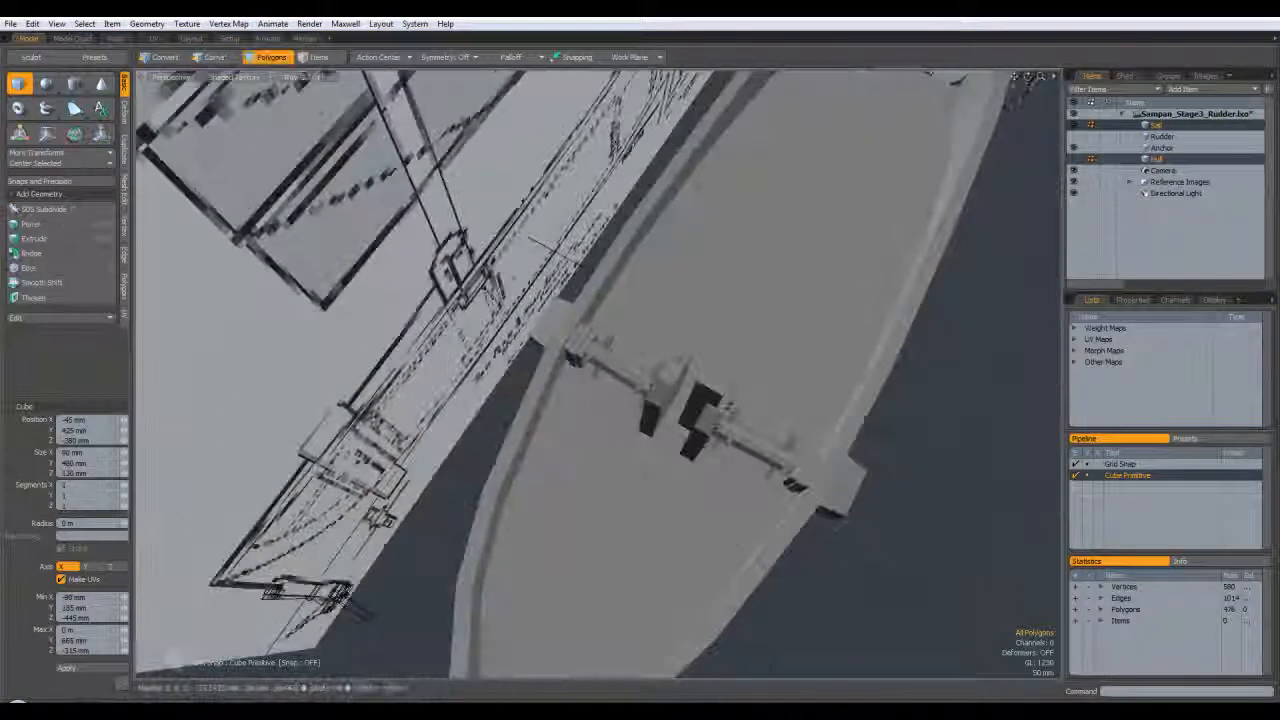
key("q")
left_click_drag(770, 435, 745, 395, "alt")
left_click(716, 388)
key("w")
left_click_drag(668, 378, 655, 368)
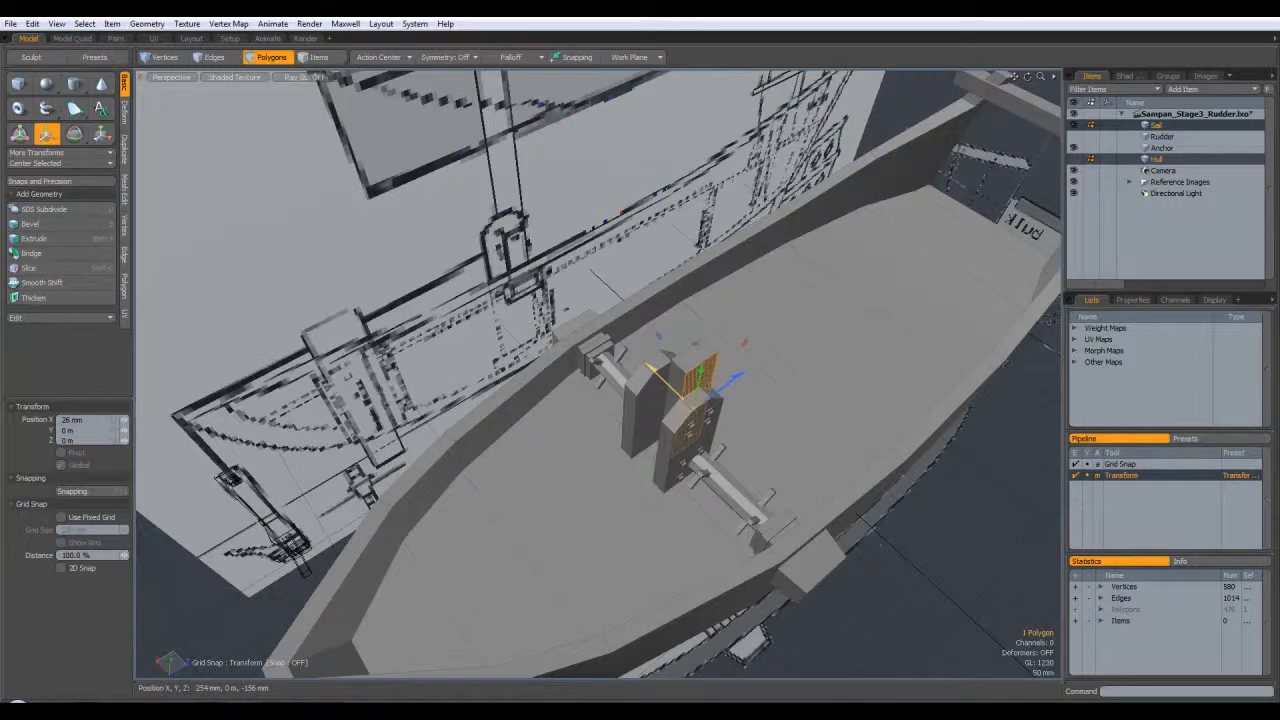
Move the opposite side face of the mast box along X to meet the other support post
key("q")
left_click_drag(815, 335, 910, 405, "alt")
left_click_drag(645, 335, 695, 313, "alt")
key("w")
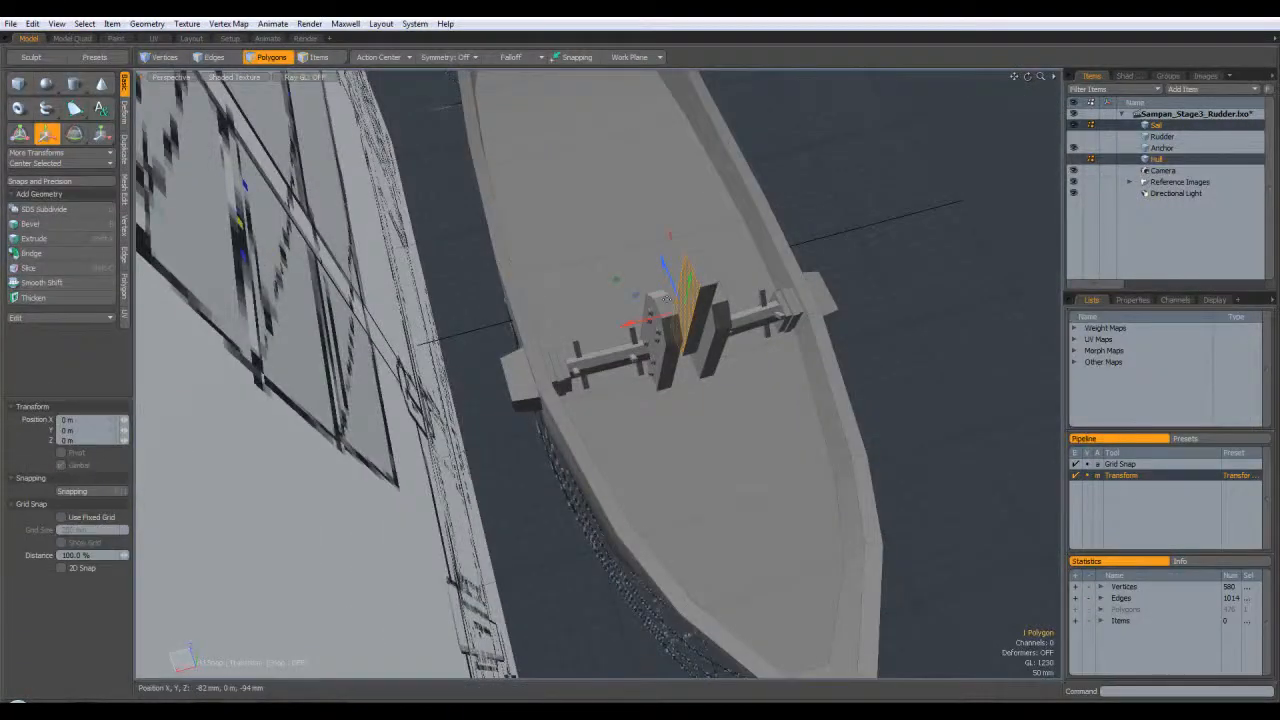
left_click_drag(692, 378, 639, 328, "alt")
left_click_drag(722, 490, 697, 441, "alt")
key("q")
Hide the connected hull shell and lower the mast box's bottom face by 110 mm
left_click(697, 441)
left_click_drag(820, 528, 796, 376, "alt")
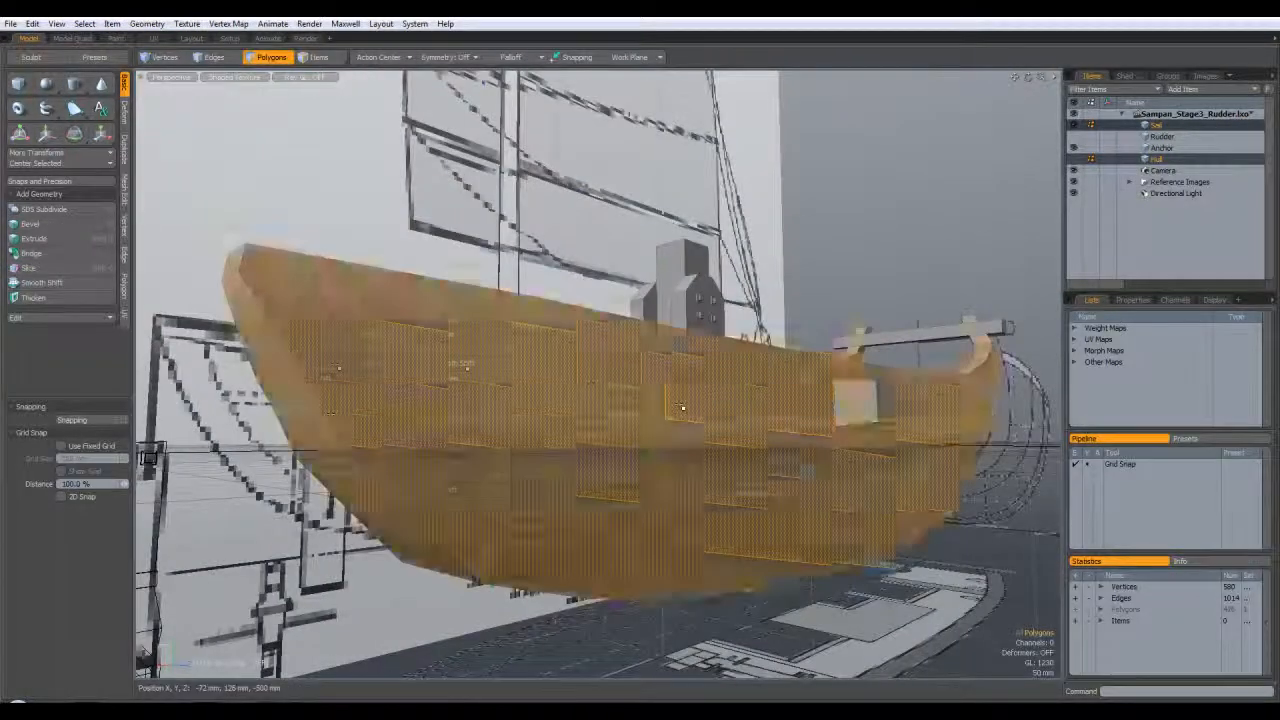
double_click(680, 407)
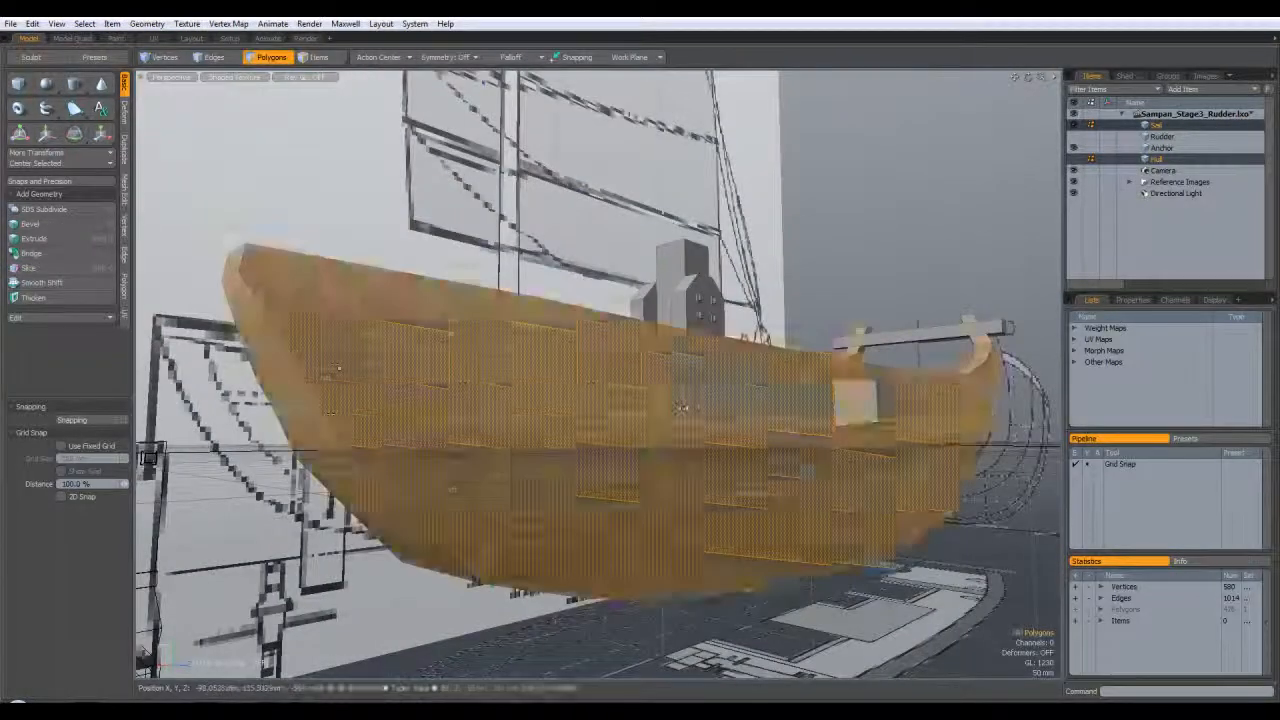
key("h")
left_click_drag(686, 368, 704, 420, "alt")
key("w")
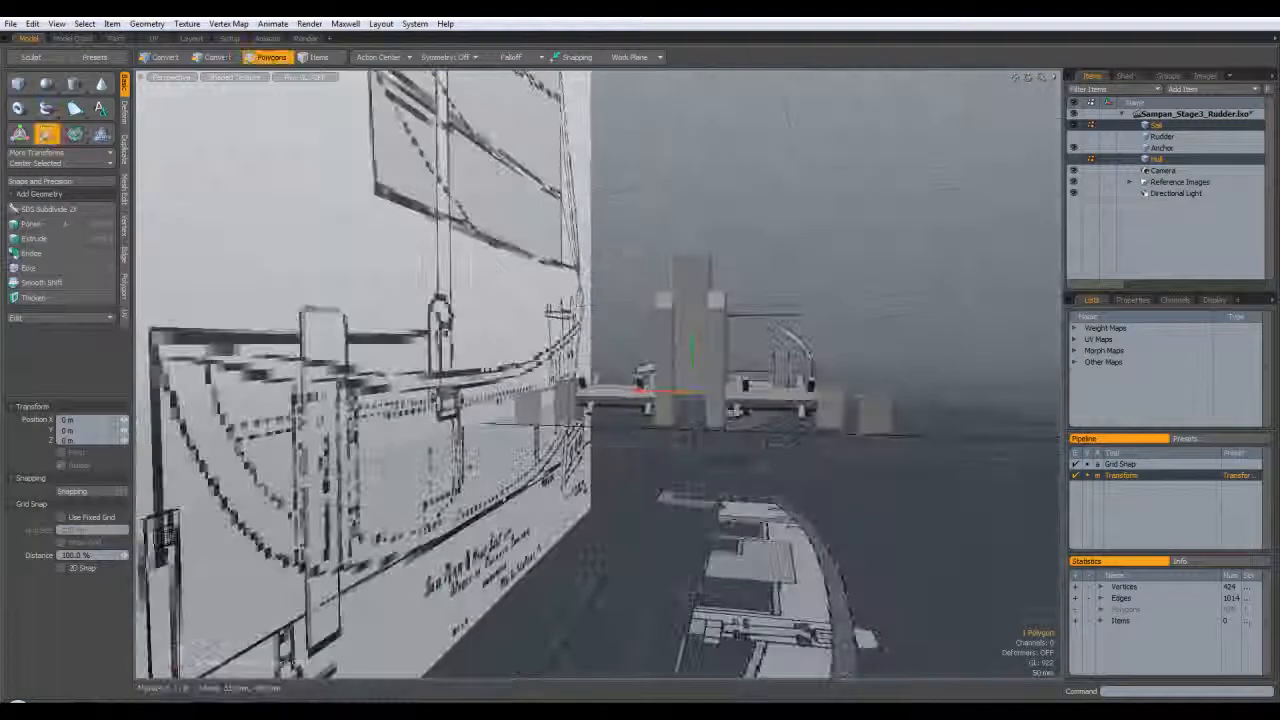
left_click_drag(693, 361, 692, 376)
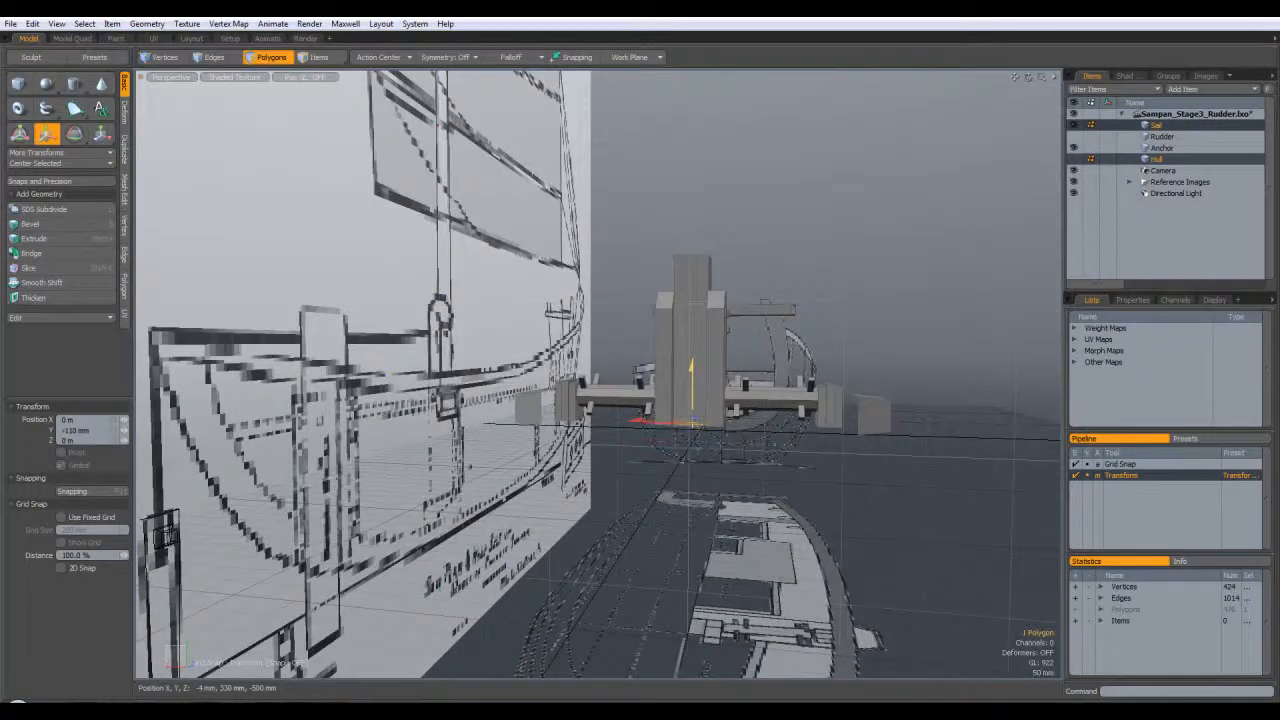
key("space")
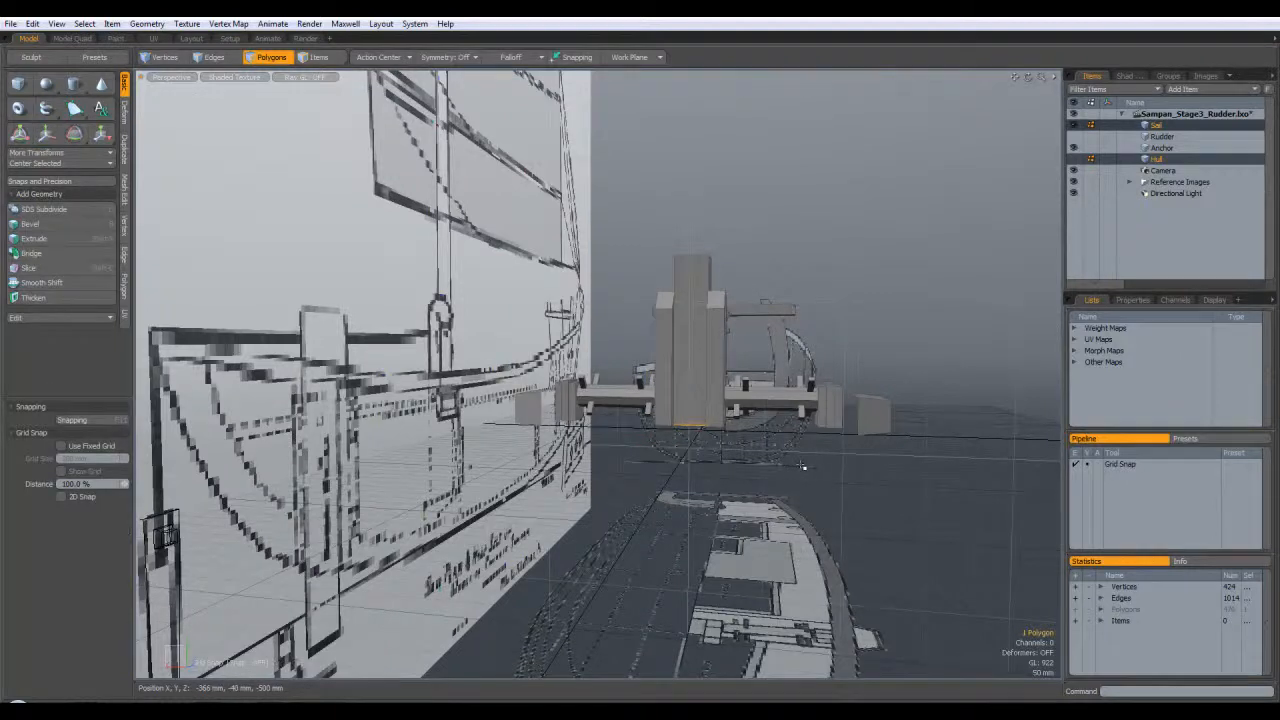
Unhide the hull shell and move the upper bolts nearest the bow on both posts 24 mm along Z
key("u")
left_click_drag(870, 327, 610, 460, "alt")
key("3")
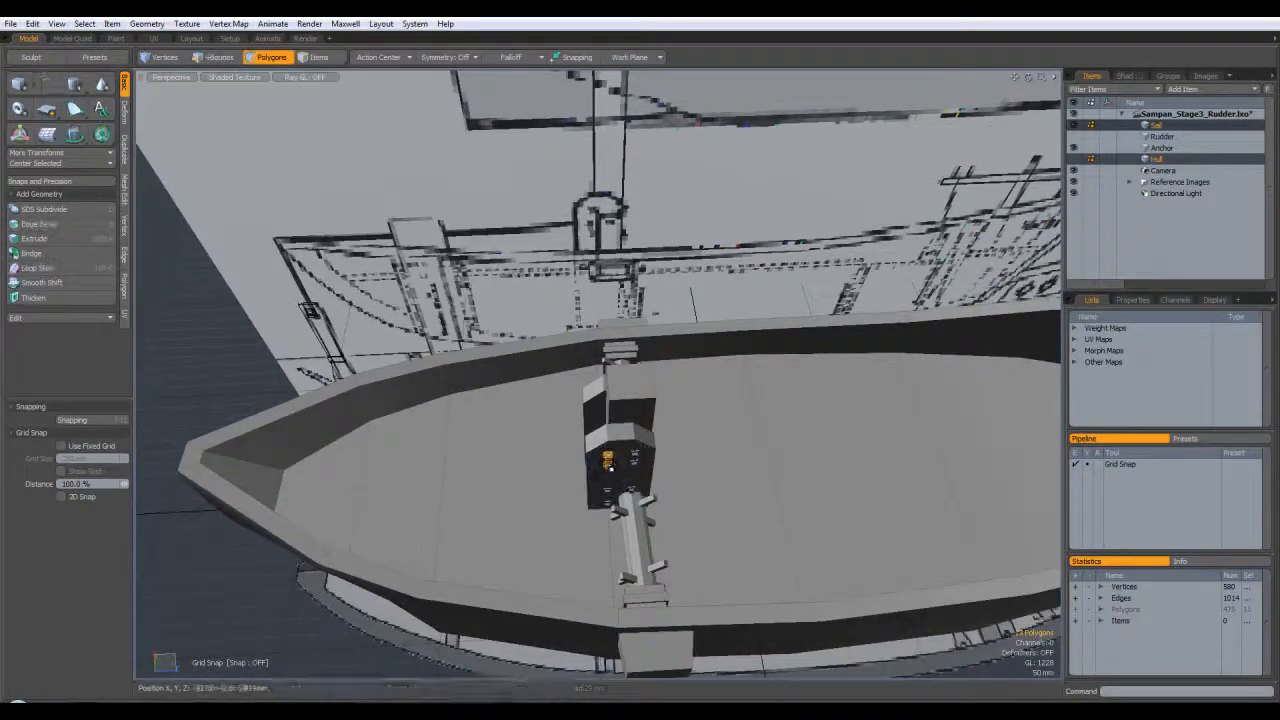
double_click(634, 459, "shift")
left_click_drag(636, 458, 806, 406, "alt")
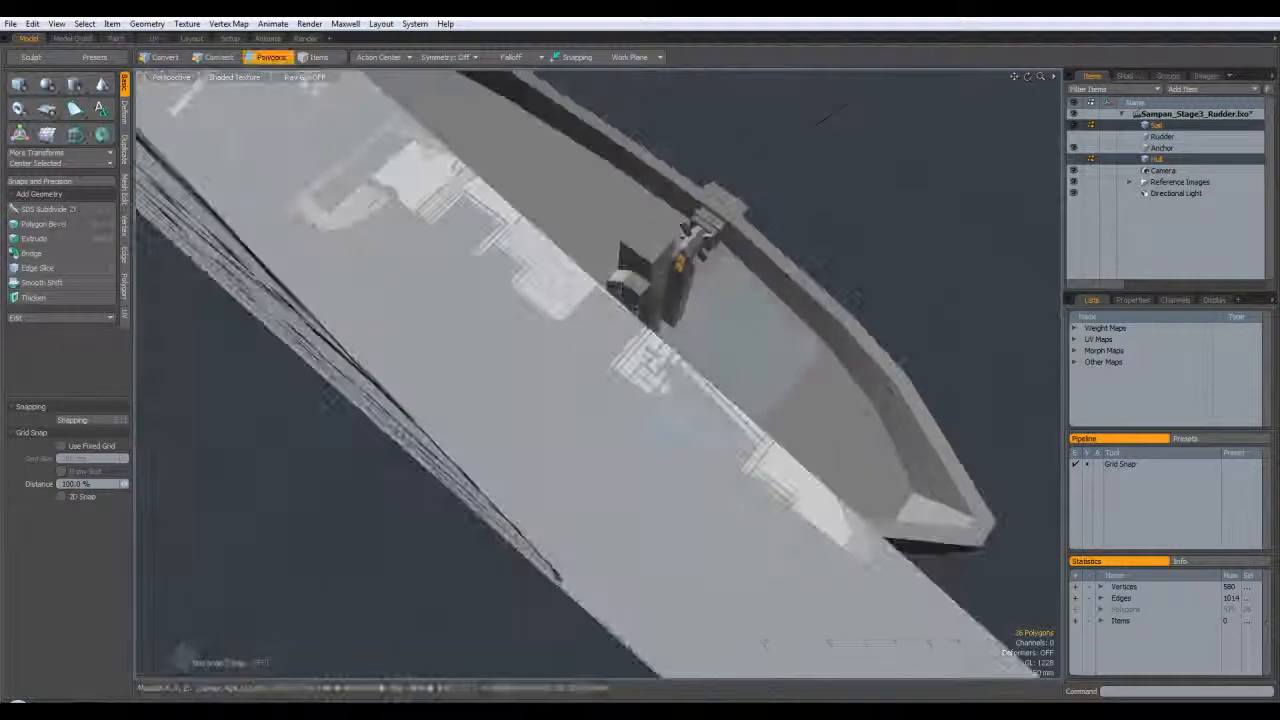
double_click(638, 316, "shift")
left_click_drag(638, 316, 562, 352, "alt")
key("w")
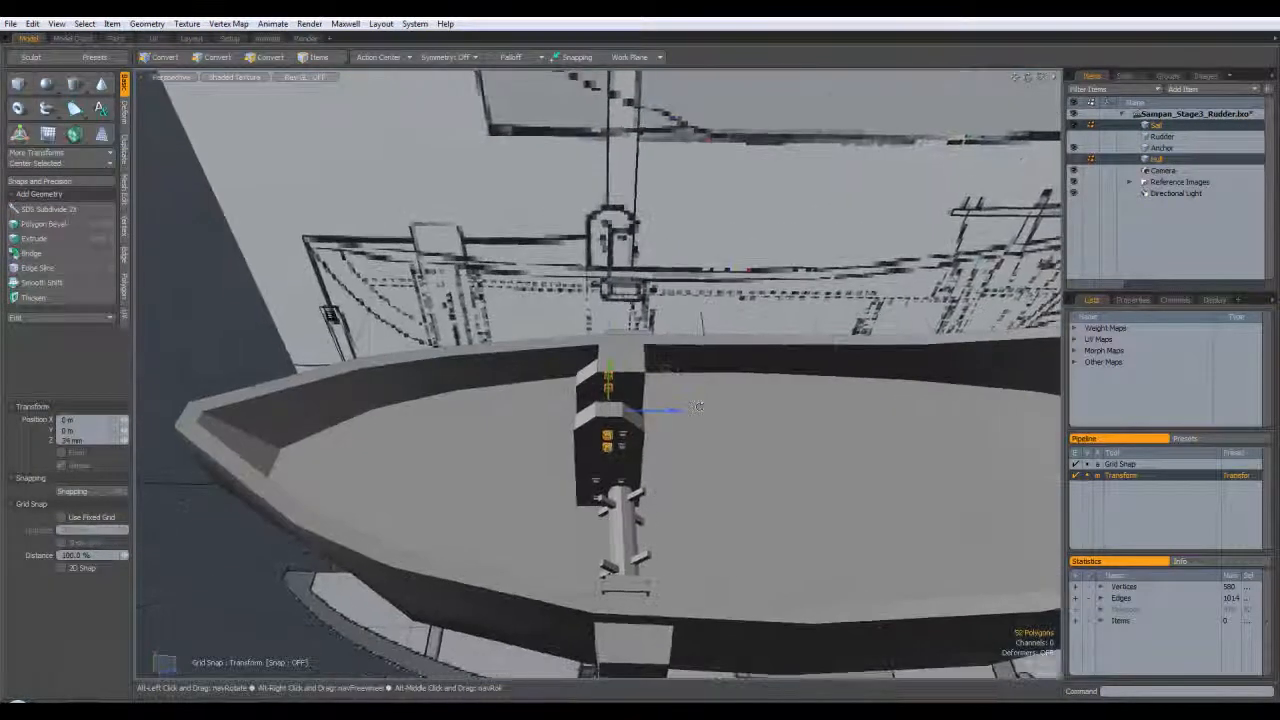
key("space")
Select the upper bolts nearest the stern on both posts and shift them along Z
left_click_drag(622, 437, 668, 380, "alt")
double_click(543, 388, "shift")
key("w")
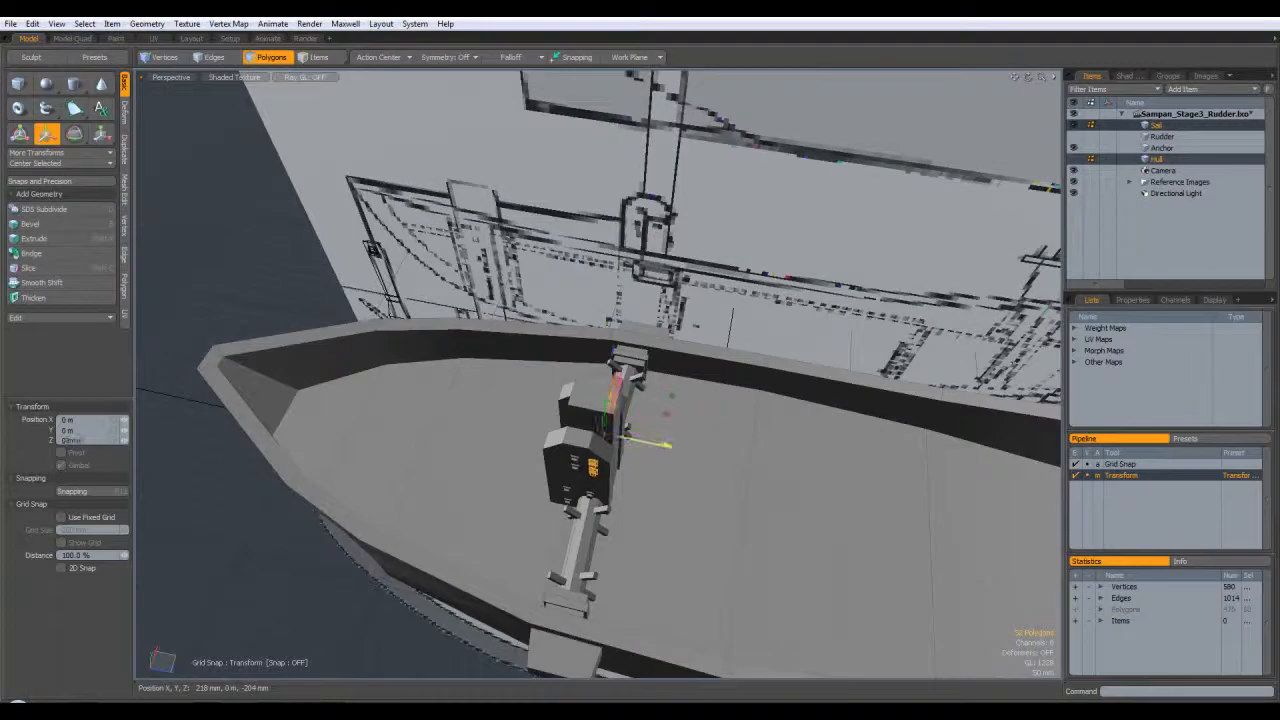
left_click_drag(666, 450, 686, 395, "alt")
key("q")
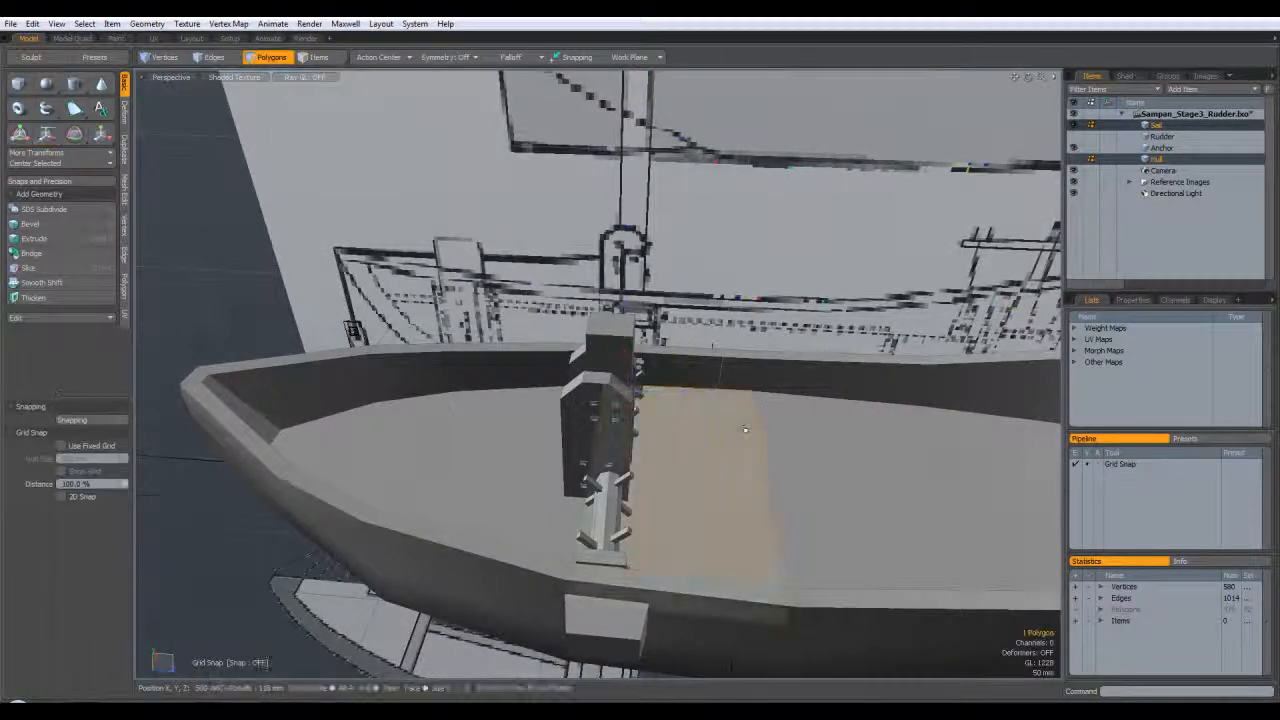
Draw an eight-sided cylinder along the Y axis, about 60 mm in radius, between the two mast support posts
left_click(718, 450)
left_click_drag(718, 450, 785, 440, "alt")
mouse_move(765, 397)
left_mouse_down("alt")
mouse_move(784, 376)
mouse_move(738, 347)
mouse_move(731, 451)
mouse_move(769, 408)
left_mouse_up("alt")
key("KP_1")
left_click(847, 257)
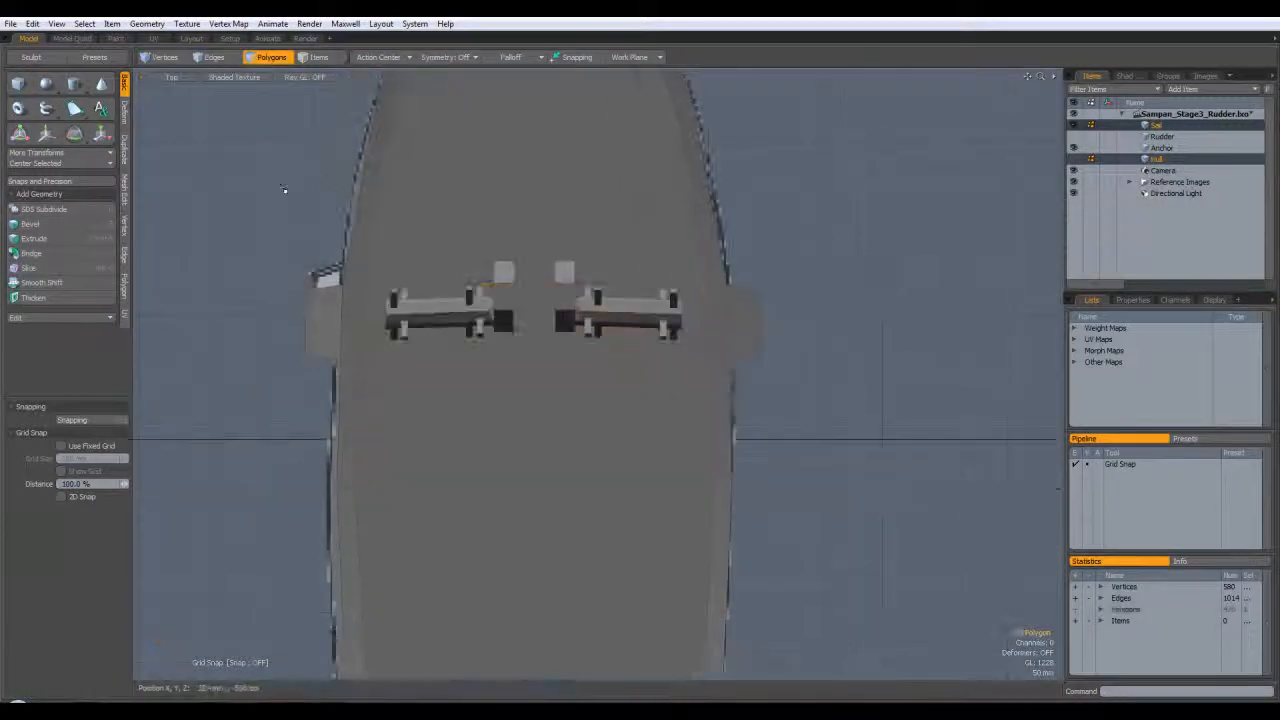
left_click(73, 88)
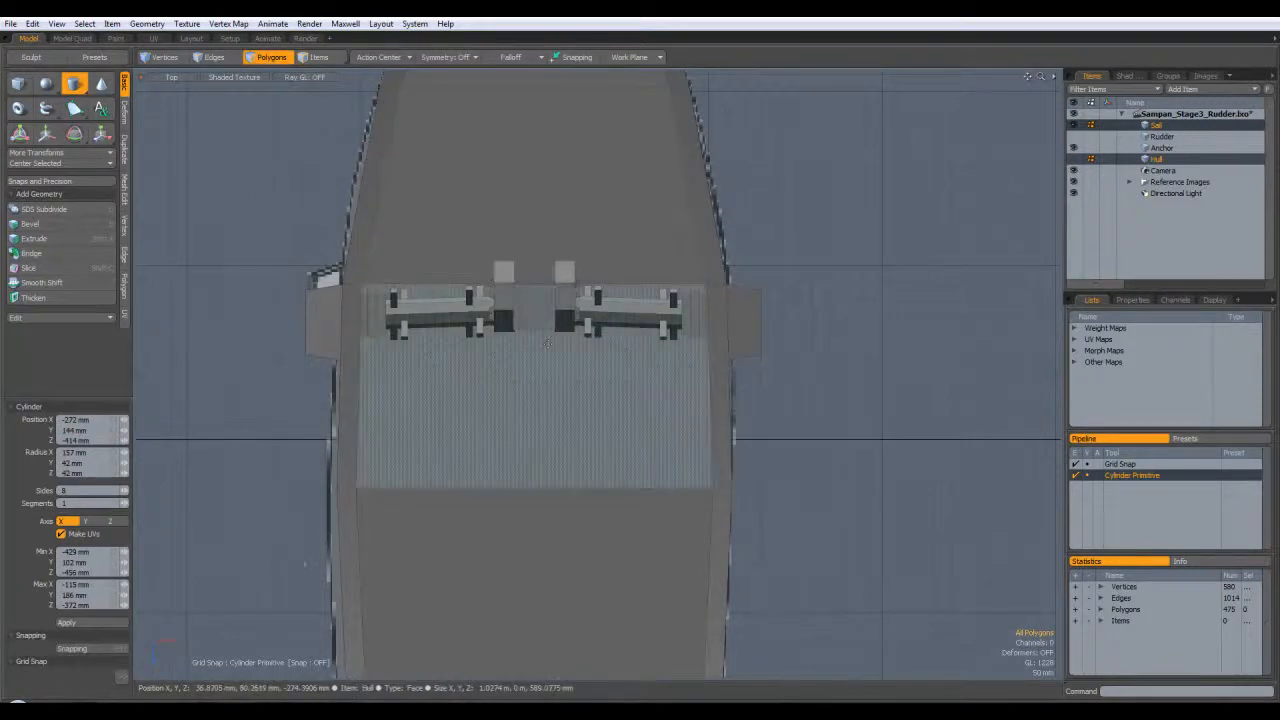
left_click_drag(533, 308, 535, 310)
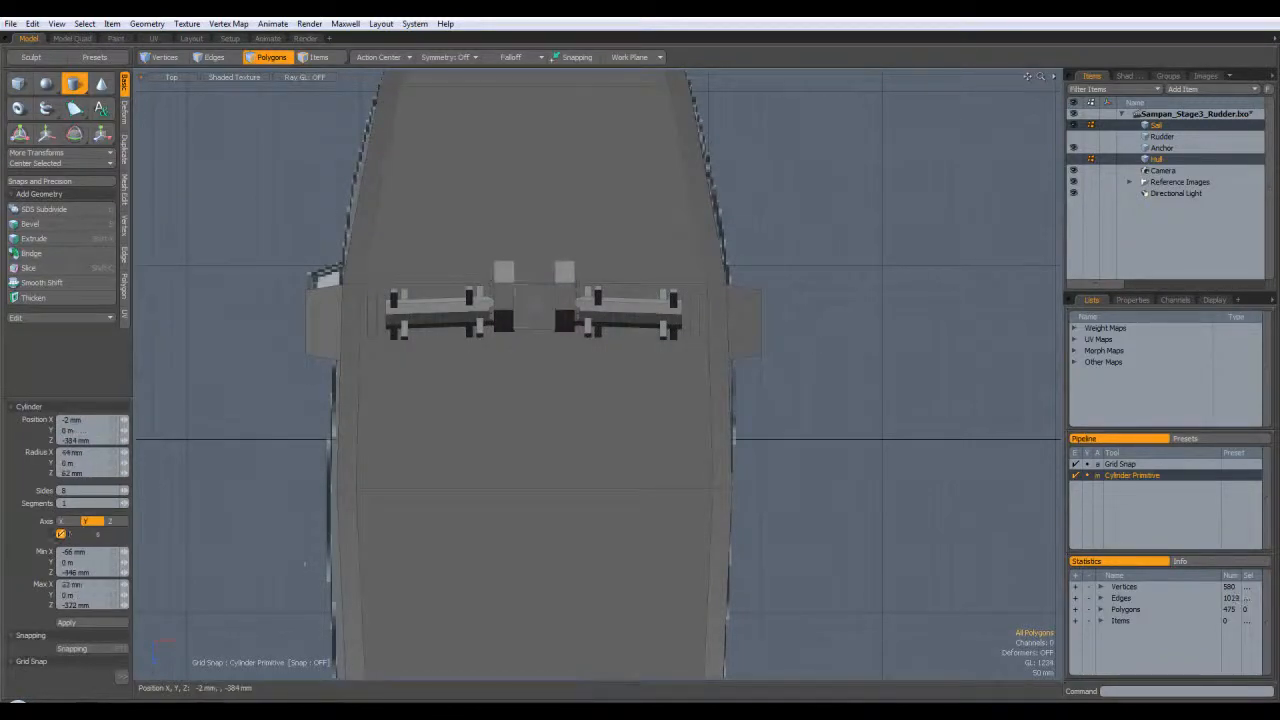
left_click_drag(553, 328, 554, 328)
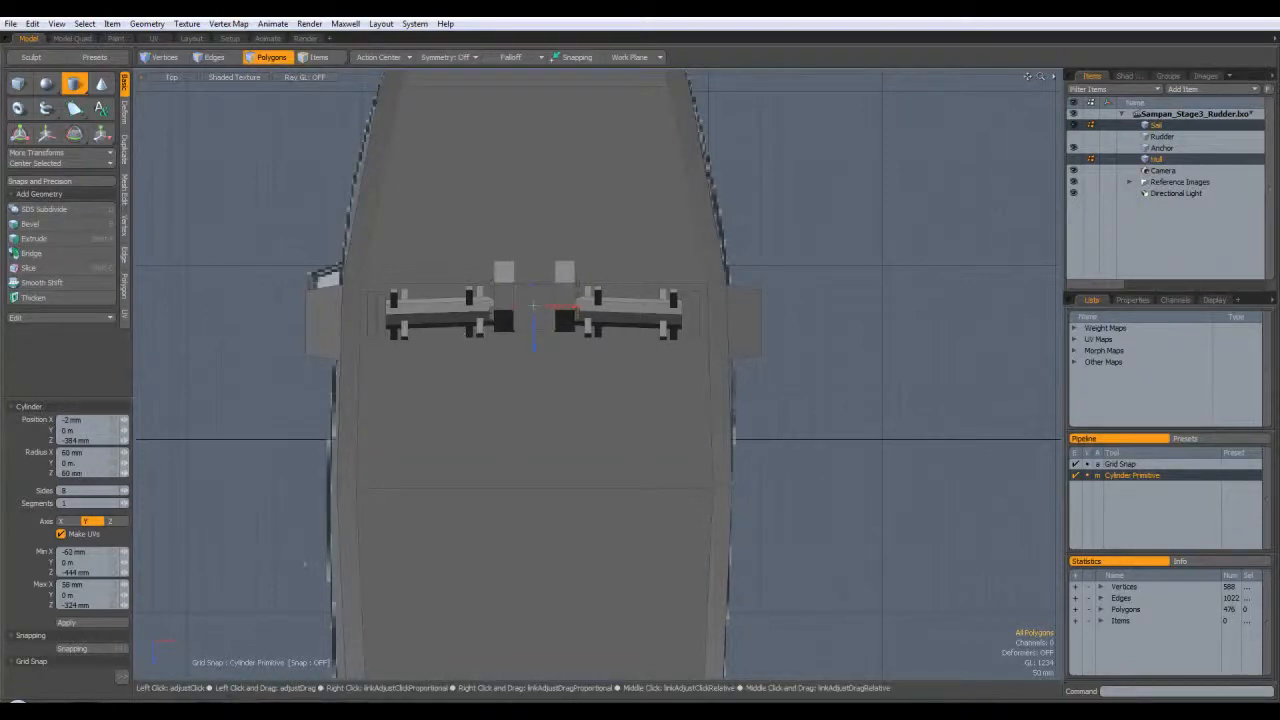
Raise the cylinder onto the mast box, about 83 mm tall, and shift it along Z to match the reference mast
key("ctrl+space")
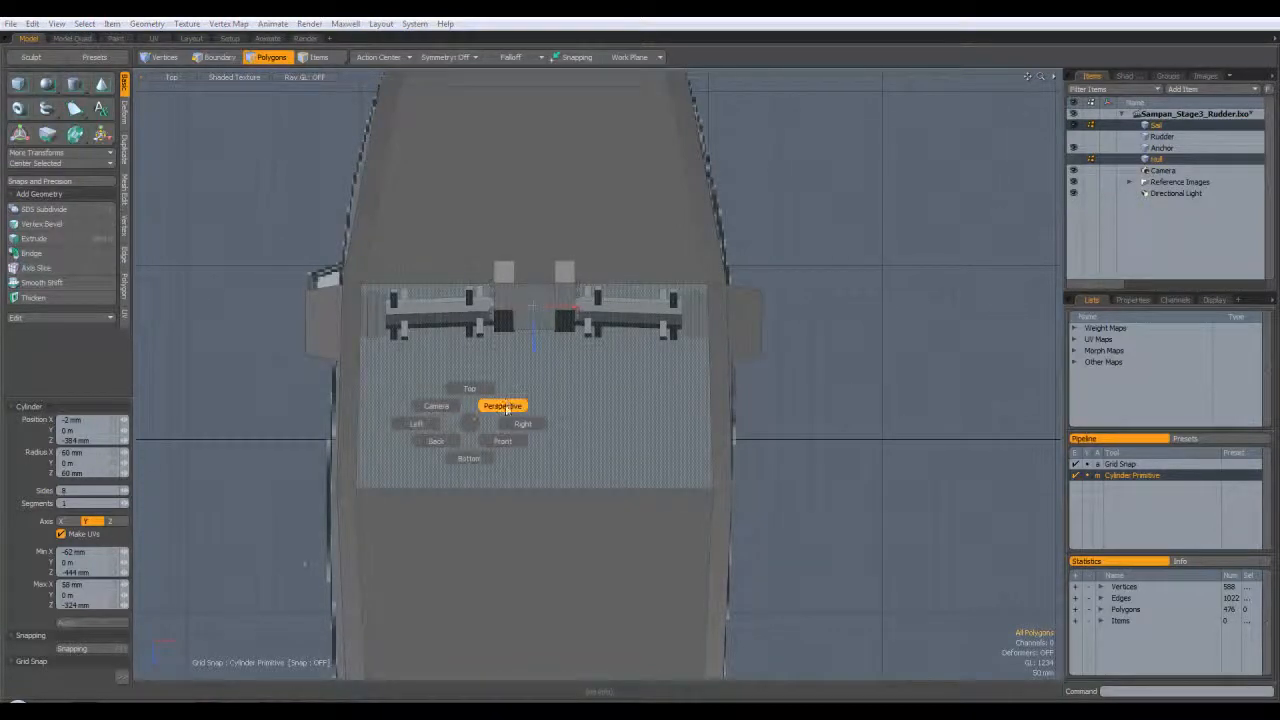
left_click(500, 404)
left_click_drag(584, 440, 558, 322, "alt")
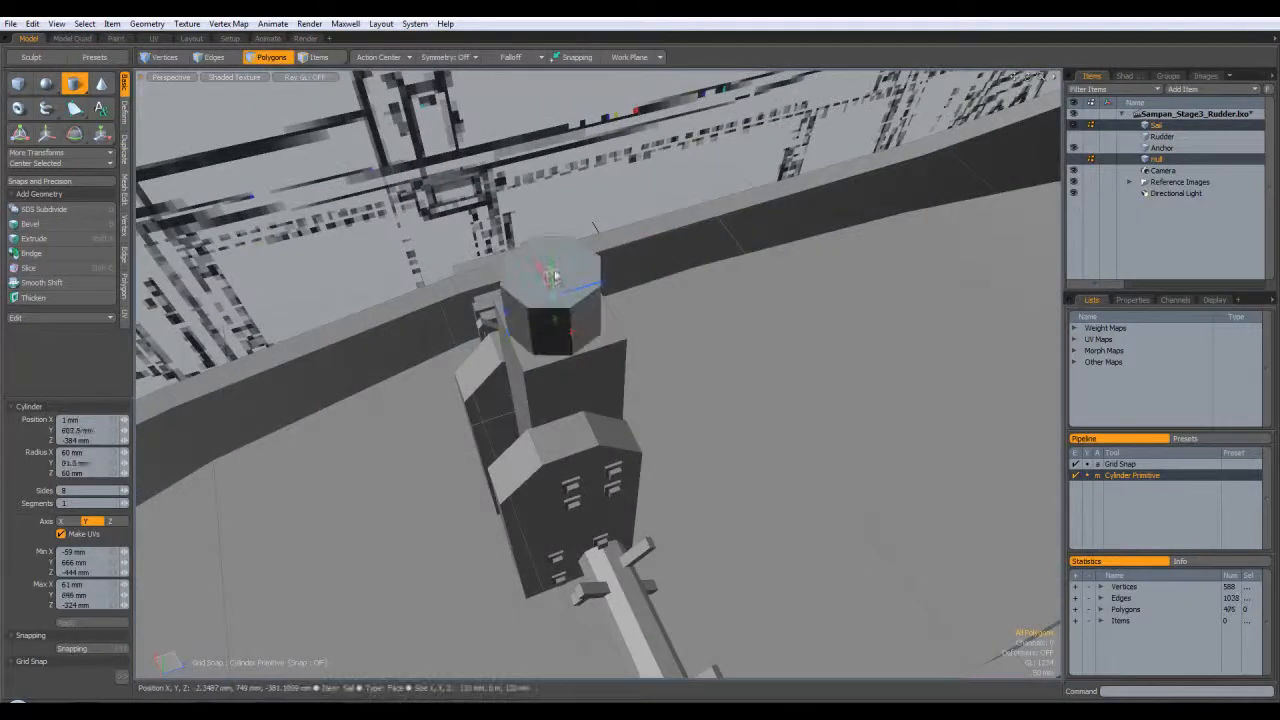
key("KP_2")
key("KP_3")
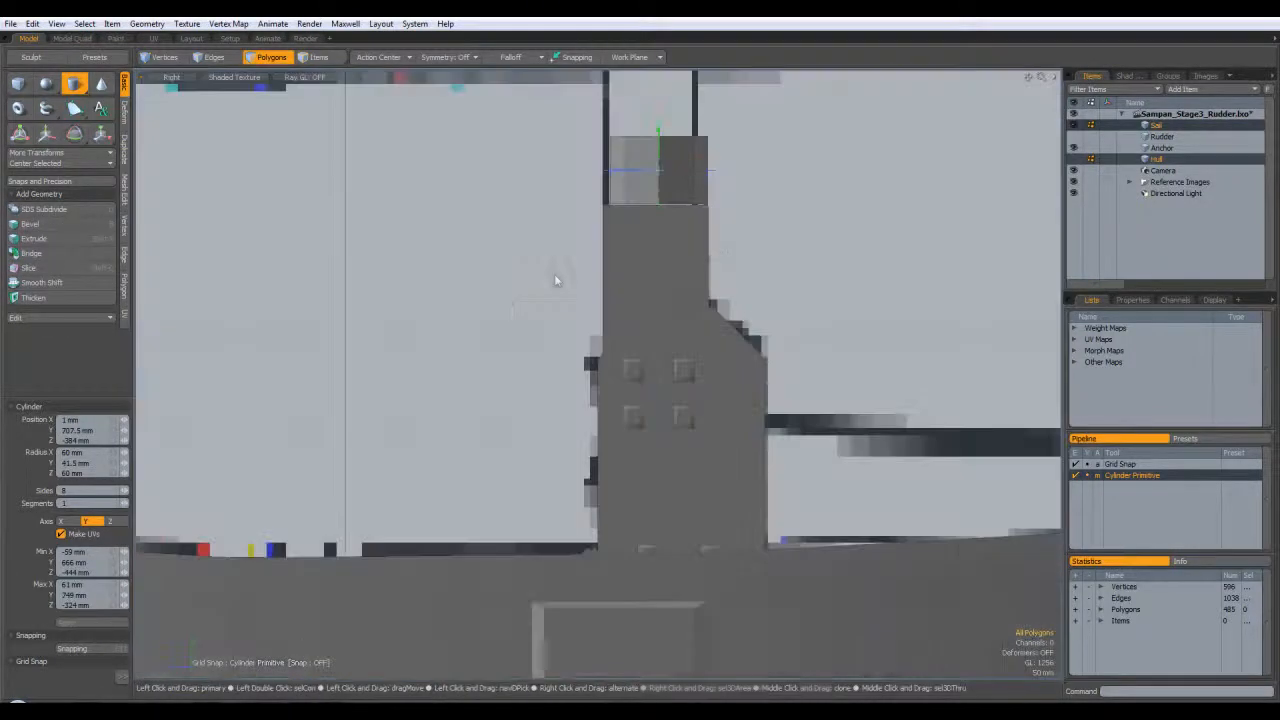
left_click_drag(762, 209, 695, 301, "alt+shift")
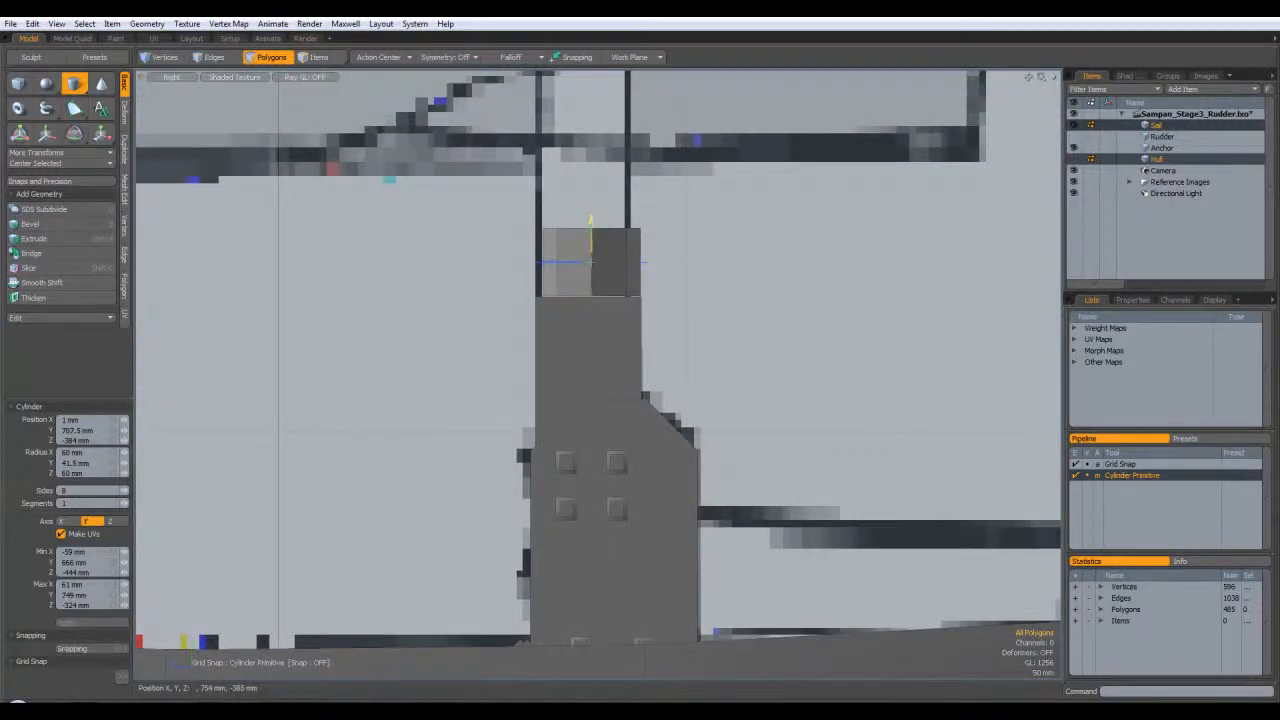
left_click_drag(560, 270, 555, 270)
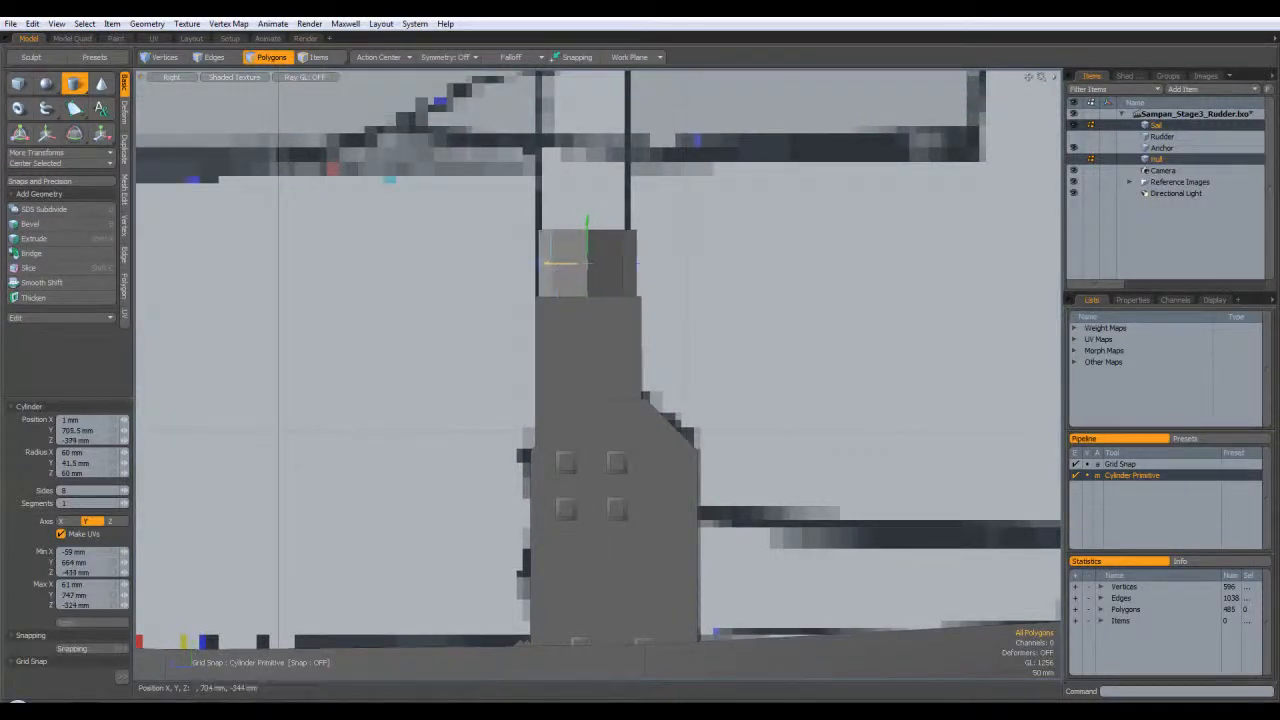
Stretch the mast cylinder upward along Y to about 3.547 m, just below the mast cap in the side reference
left_click_drag(646, 232, 600, 115, "alt+shift")
scroll(629, 349, "down", 5)
left_click_drag(722, 199, 702, 623, "alt+shift")
left_click_drag(577, 540, 576, 116)
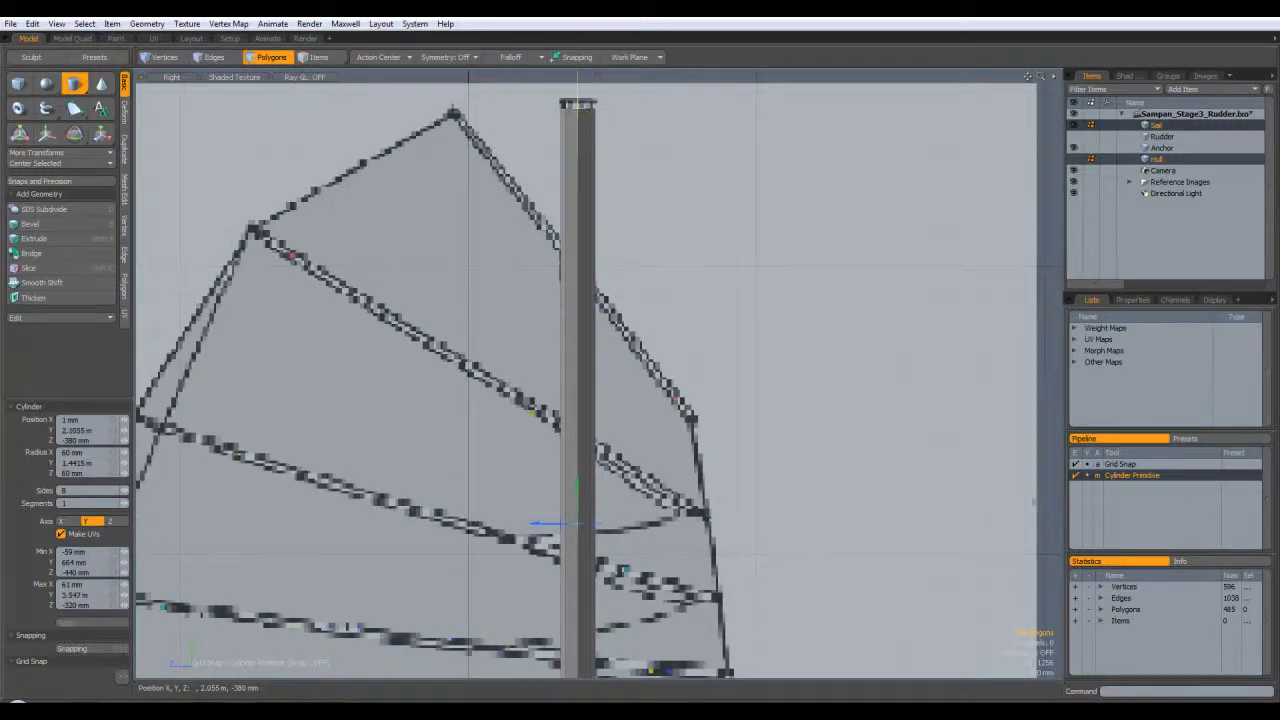
left_click_drag(675, 146, 706, 269, "alt+shift")
key("ctrl+space")
left_click(705, 228)
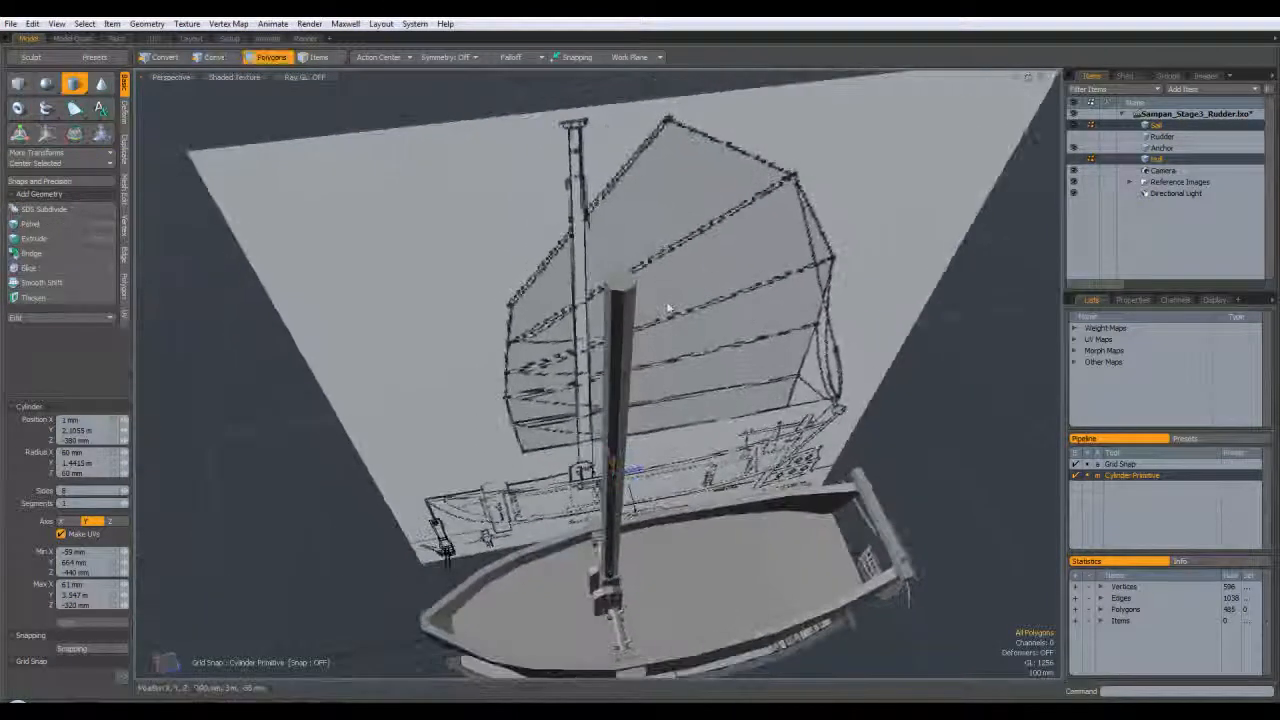
key("space")
Scale the mast's top face uniformly to about 51% to taper the mast like the reference drawing
left_click(618, 283)
key("KP_2")
key("KP_3")
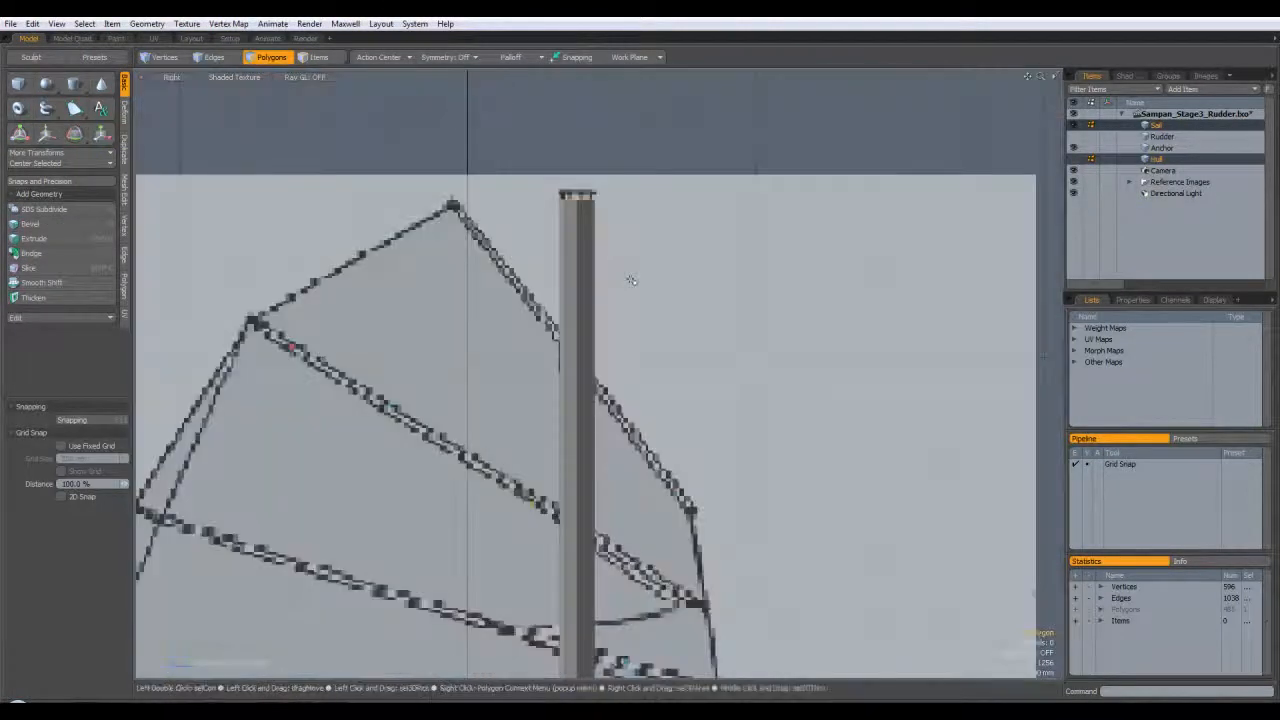
key("y")
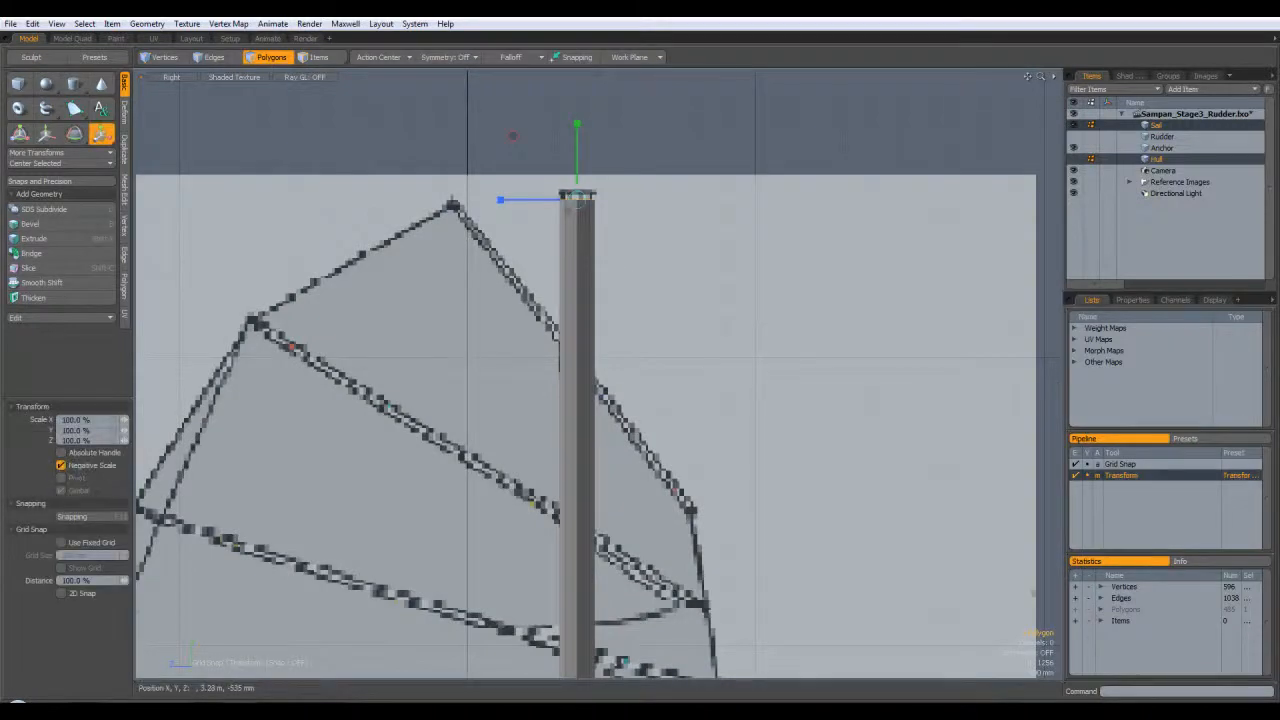
left_click_drag(578, 199, 538, 199)
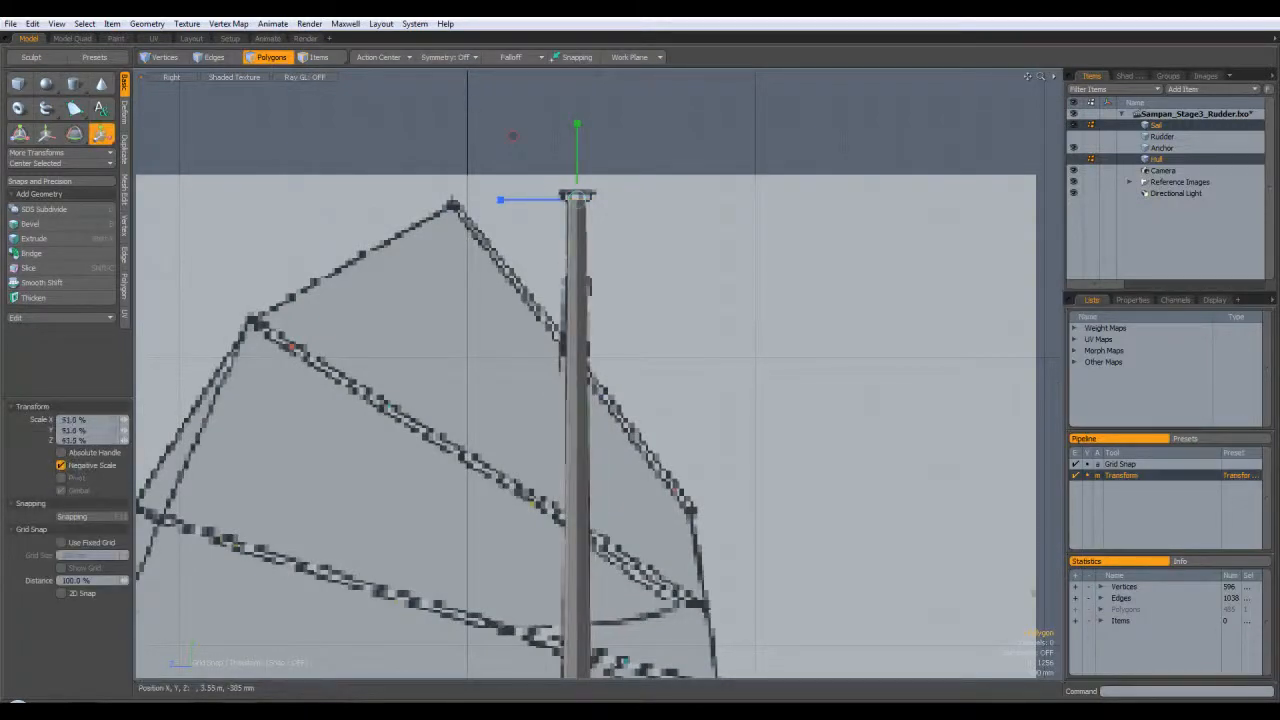
key("space")
left_click(670, 234)
Hide the mast box temporarily and delete the mast's bottom face
key("ctrl+space")
left_click(688, 260)
left_click_drag(690, 300, 720, 215, "alt")
left_click_drag(700, 600, 684, 300, "alt+shift")
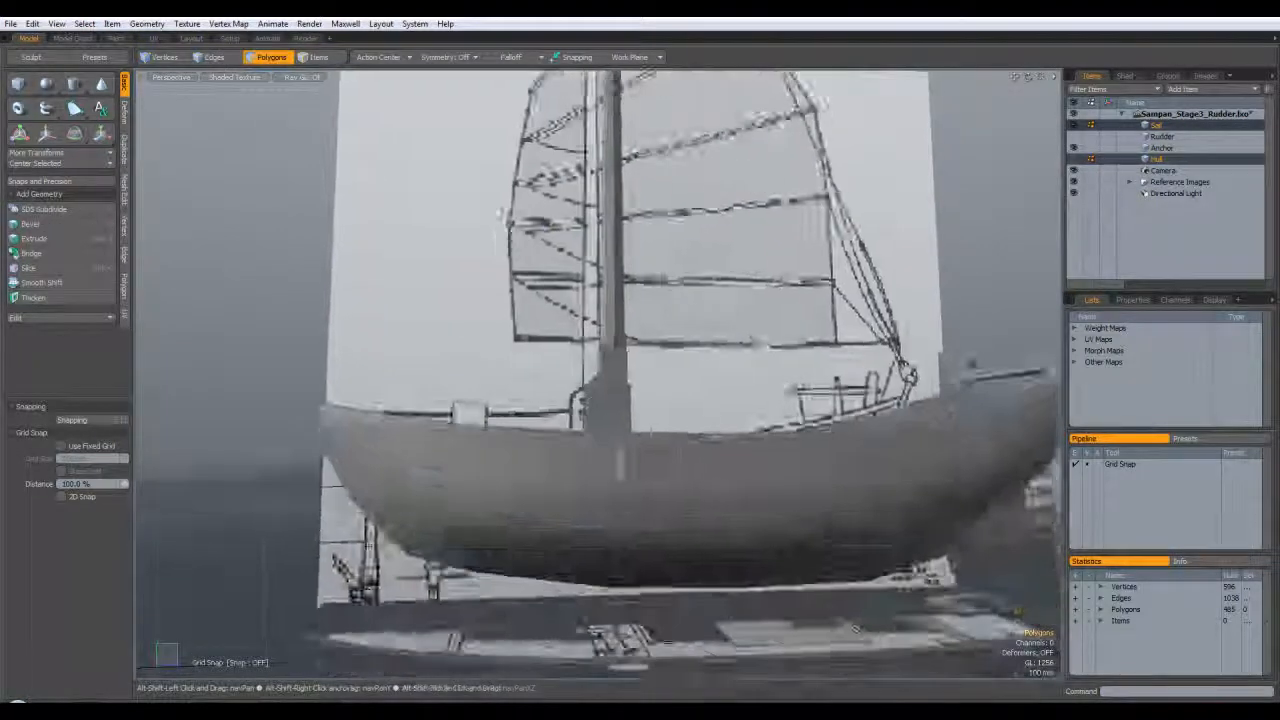
left_click_drag(860, 652, 700, 675, "alt")
double_click(667, 346)
key("h")
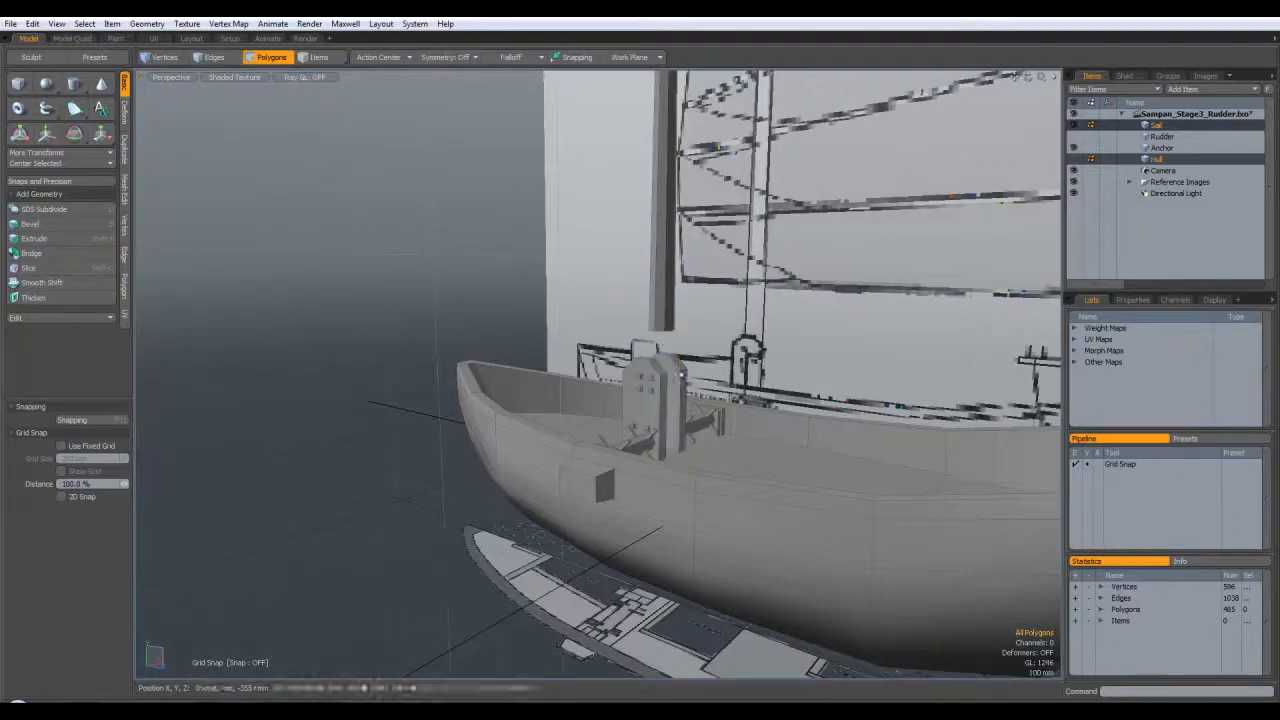
left_click_drag(716, 393, 670, 352, "alt")
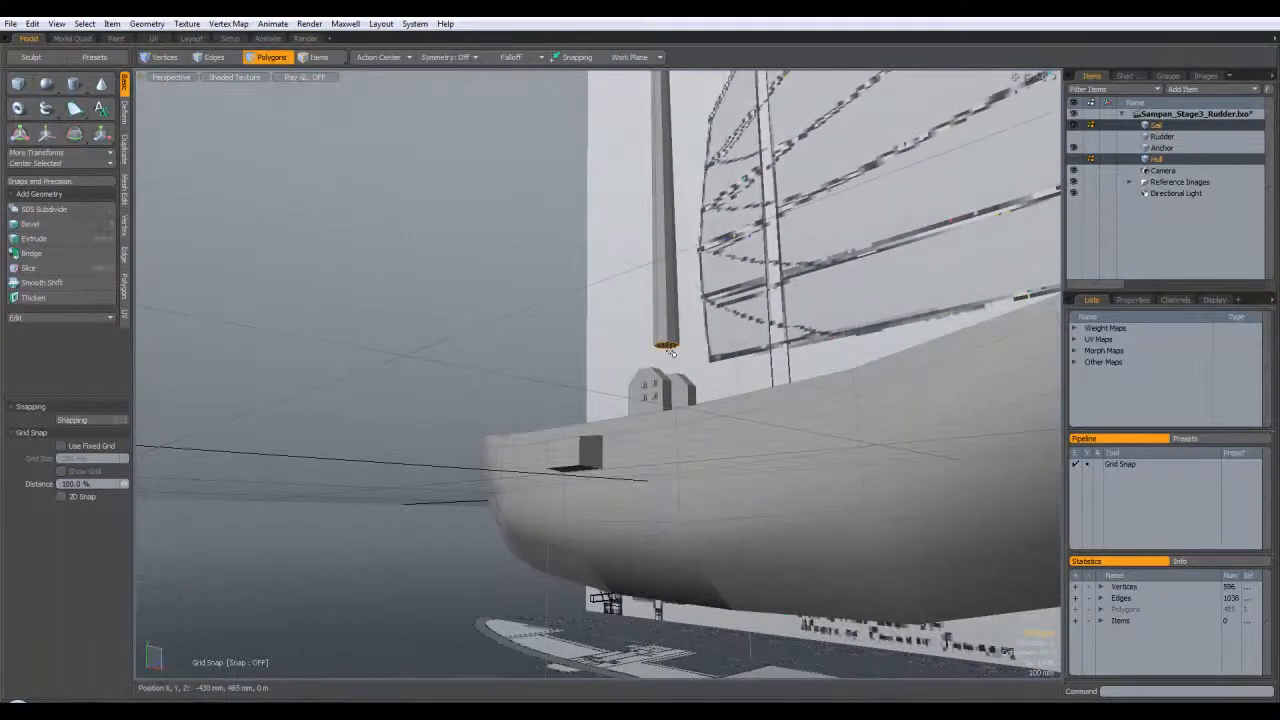
mouse_move(640, 372)
left_mouse_down("alt")
mouse_move(734, 420)
mouse_move(570, 415)
mouse_move(590, 400)
left_mouse_up("alt")
mouse_move(590, 400)
left_mouse_down("alt+shift")
mouse_move(585, 600)
mouse_move(692, 590)
left_mouse_up("alt+shift")
Bevel the mast's top face with a 4.5 mm shift and a -17.6 mm inset to flare it outward
left_click(683, 388)
left_click_drag(700, 465, 862, 502, "alt")
key("KP_3")
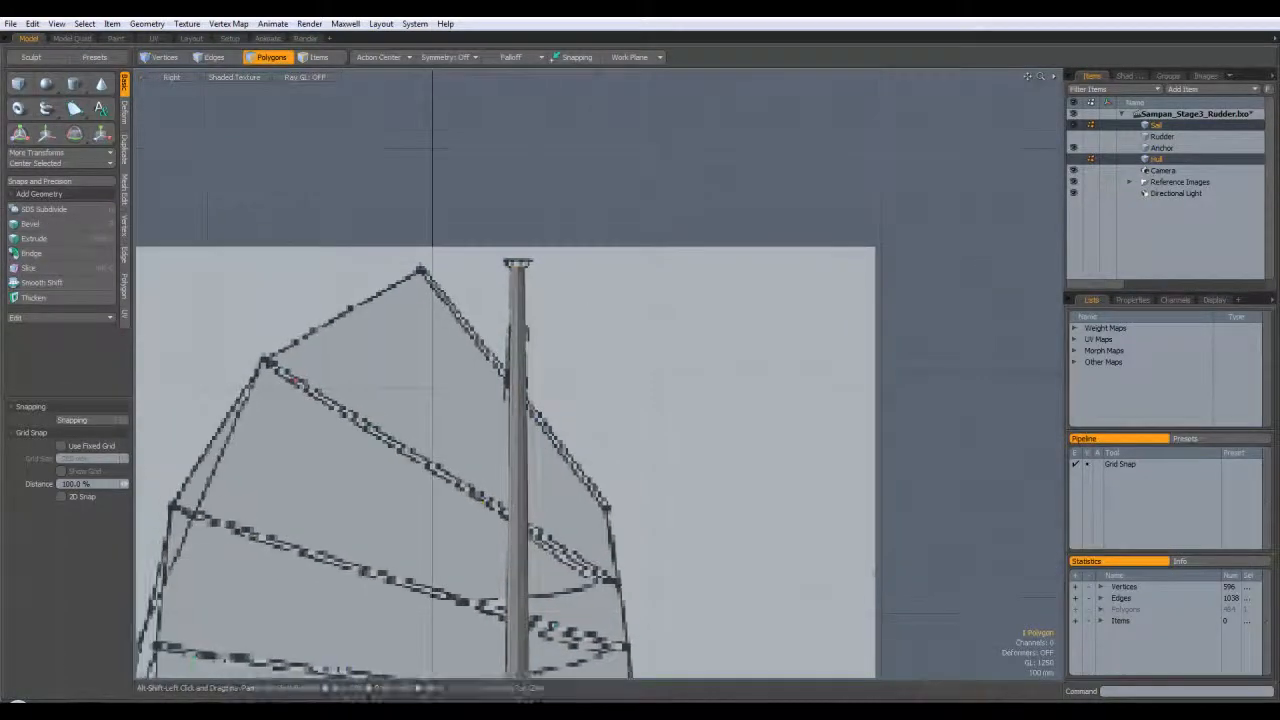
scroll(525, 271, "up", 3)
key("b")
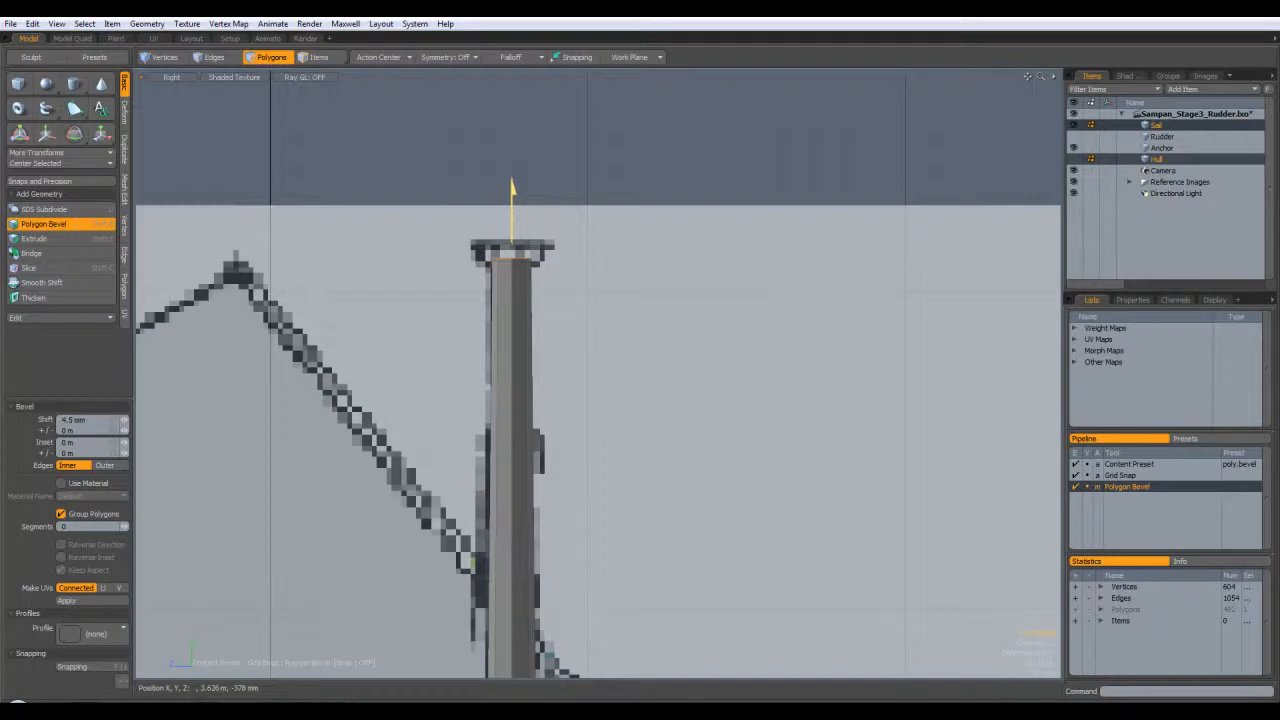
key("ctrl+space")
left_click(550, 199)
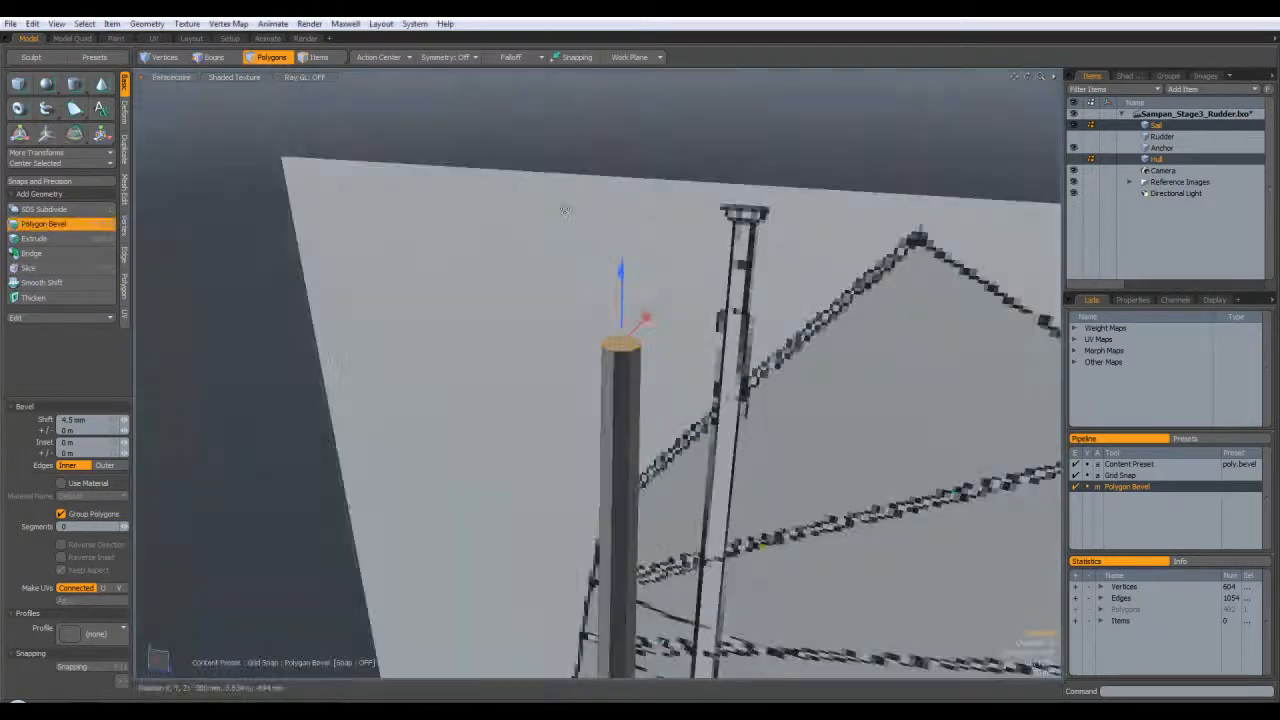
left_click_drag(679, 332, 760, 332, "alt")
key("KP_3")
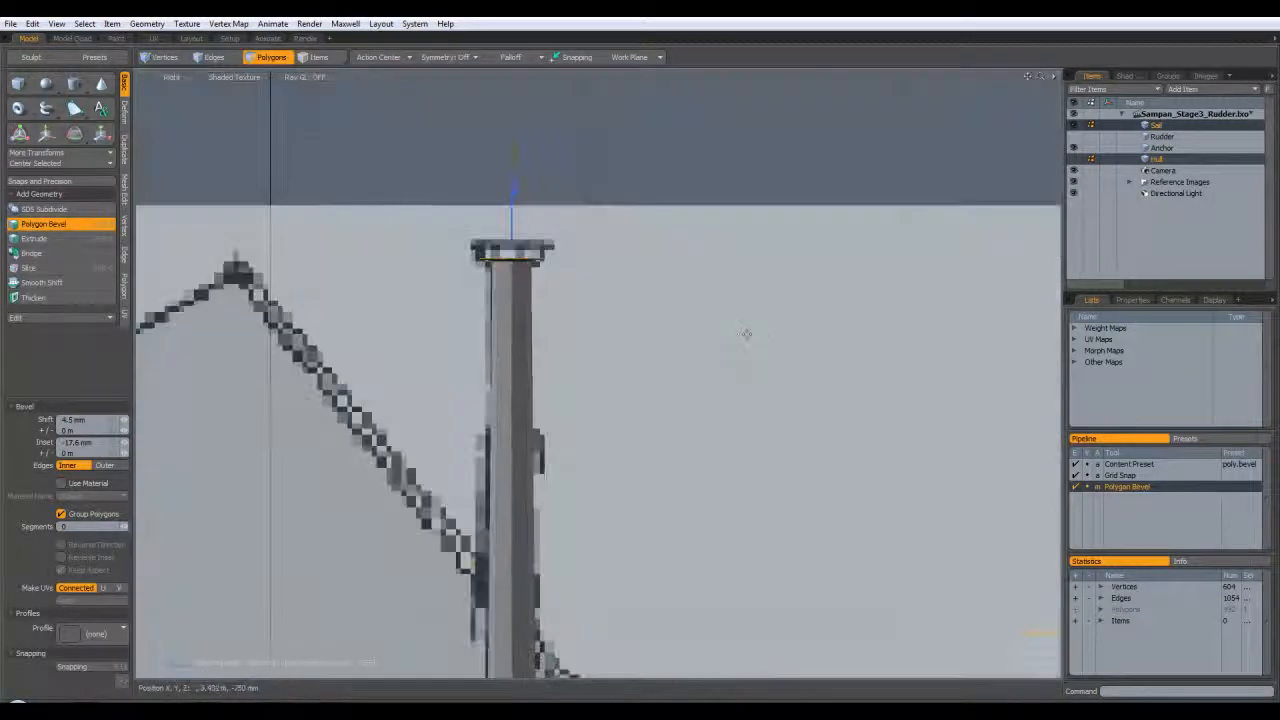
key("ctrl+space")
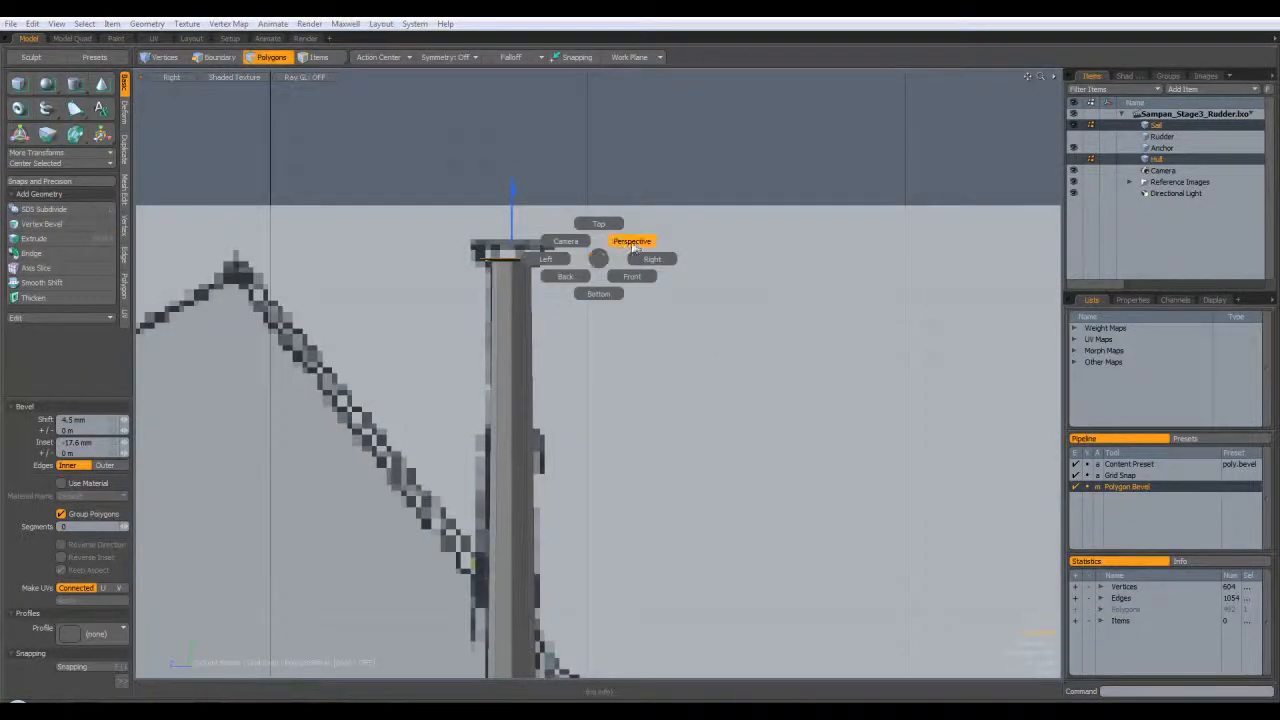
left_click(580, 240)
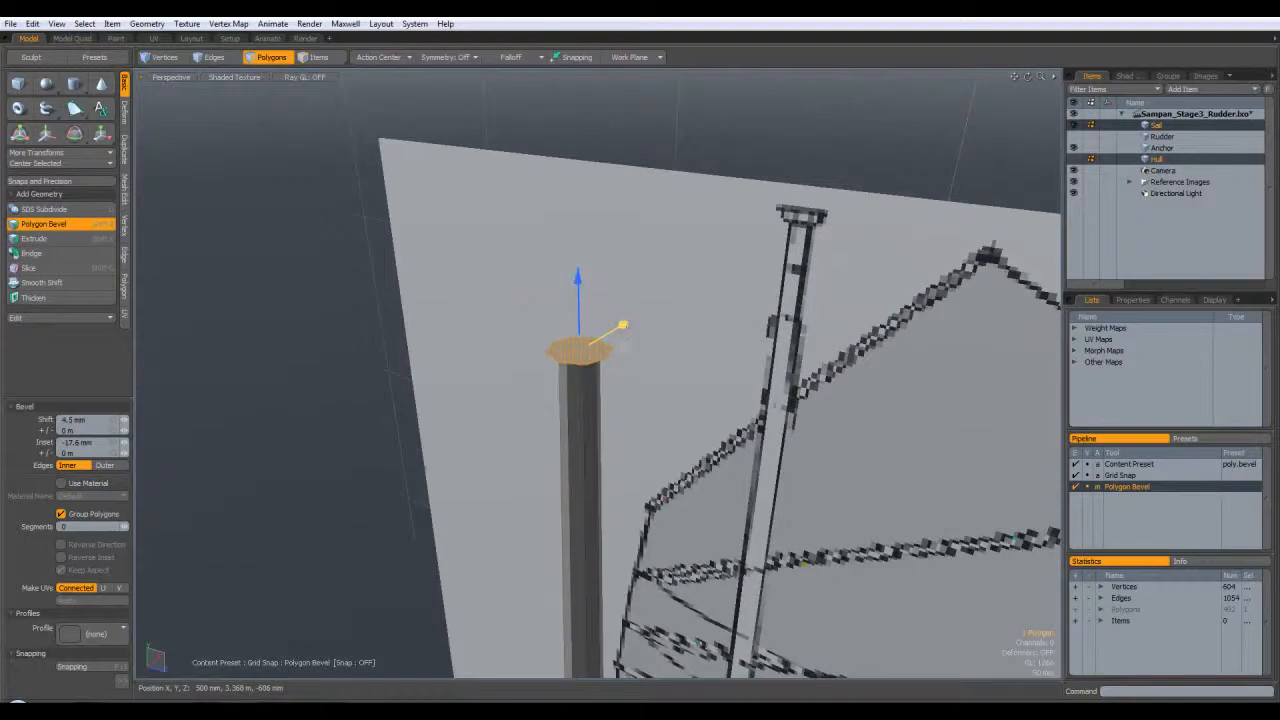
Bevel the flared top face again with a 24.5 mm shift to form the mast cap
left_click_drag(607, 341, 714, 347, "alt")
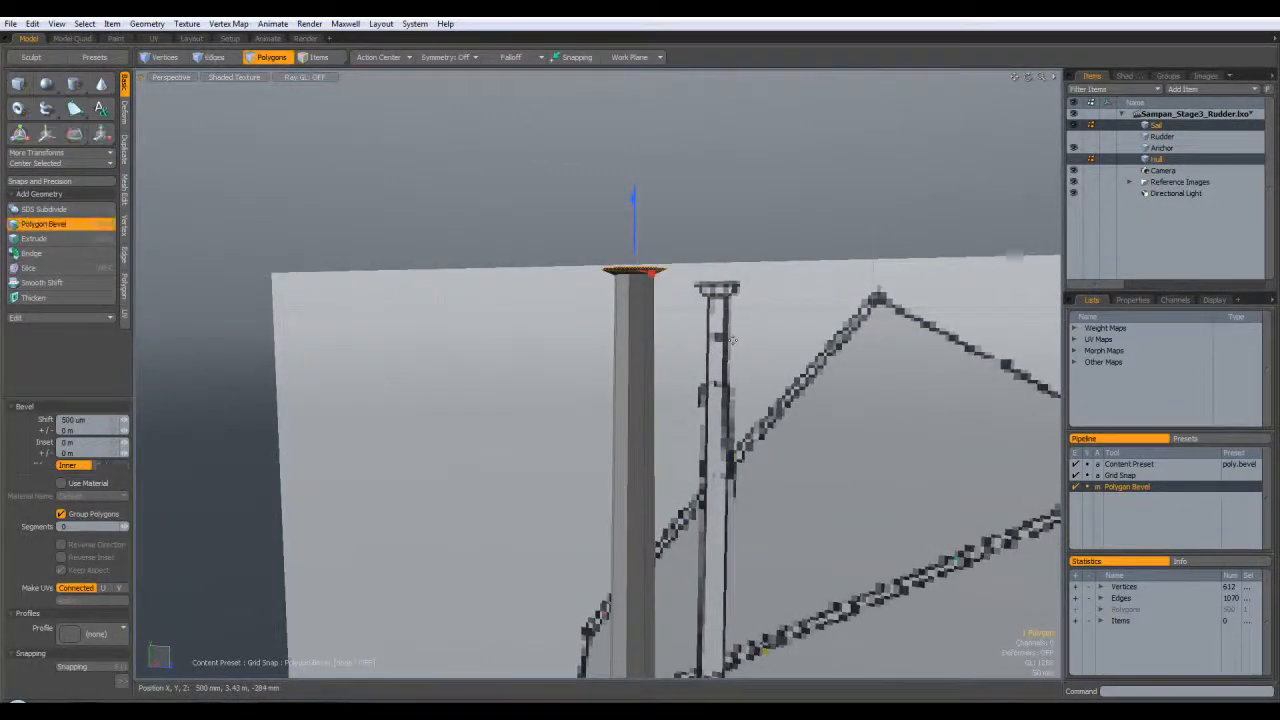
key("KP_3")
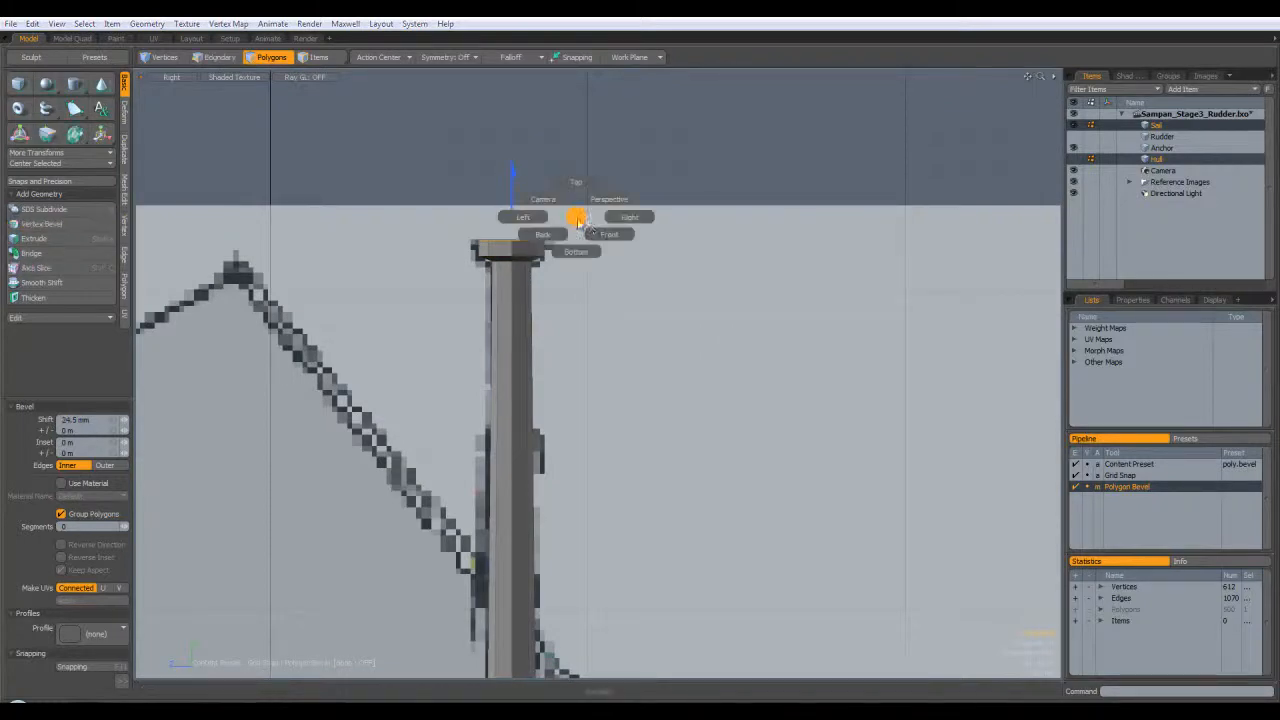
left_click_drag(634, 240, 560, 330, "alt+shift")
key("ctrl+space")
left_click(602, 270)
left_click_drag(692, 357, 692, 356)
Deselect the Hull mesh so only the Sail mesh is active
scroll(761, 286, "down", 5)
left_click_drag(761, 286, 767, 198, "alt")
left_click_drag(1016, 643, 686, 465, "alt")
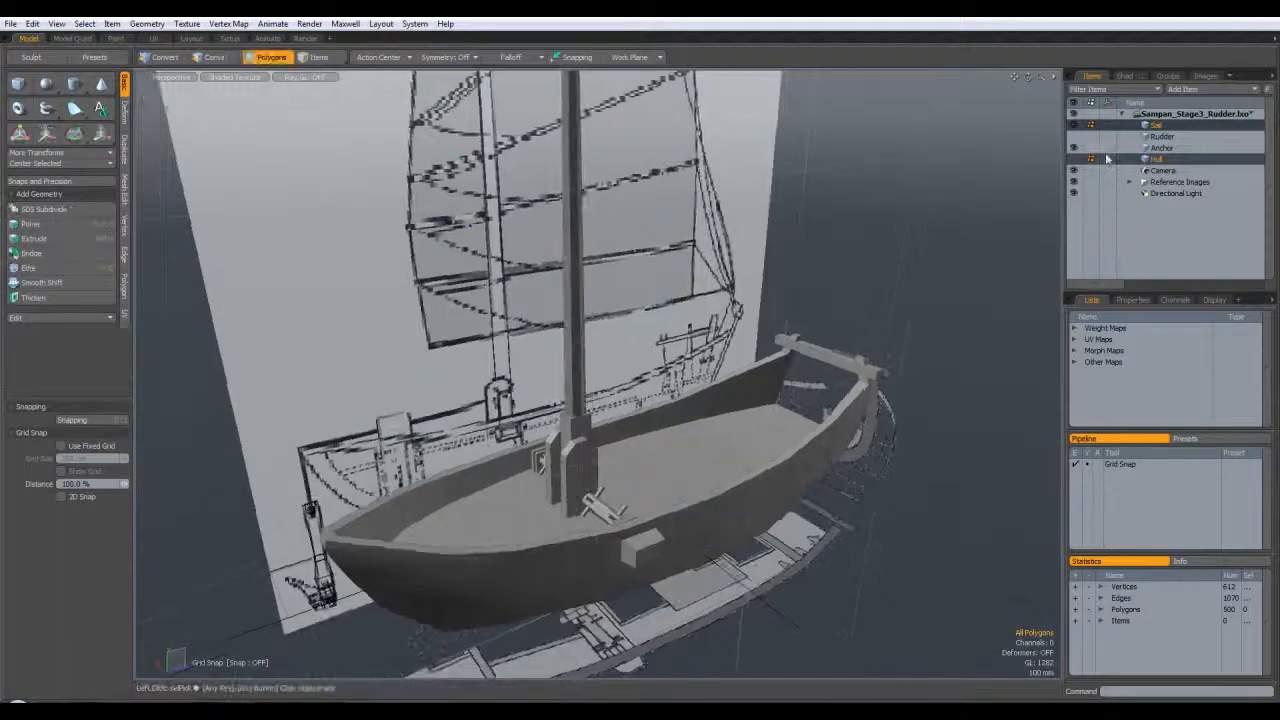
left_click(1140, 158, "ctrl")
mouse_move(905, 240)
left_mouse_down("alt")
mouse_move(860, 272)
mouse_move(755, 298)
left_mouse_up("alt")
Draw a flat cube strip about 2.13 m long and 35 mm high along the sail's lower edge in the side reference
key("KP_3")
scroll(753, 300, "down", 5)
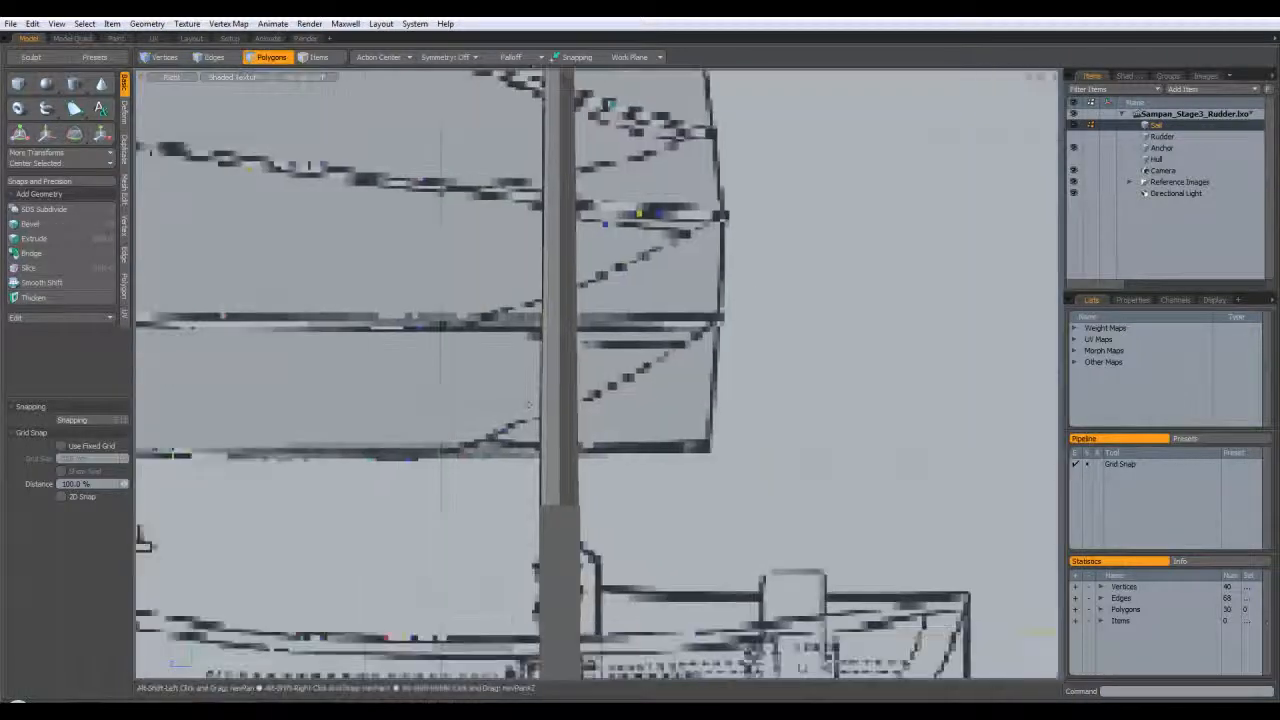
scroll(724, 318, "down", 2)
left_click_drag(768, 196, 757, 360, "alt+shift")
left_click_drag(760, 436, 755, 299, "alt+shift")
left_click(20, 86)
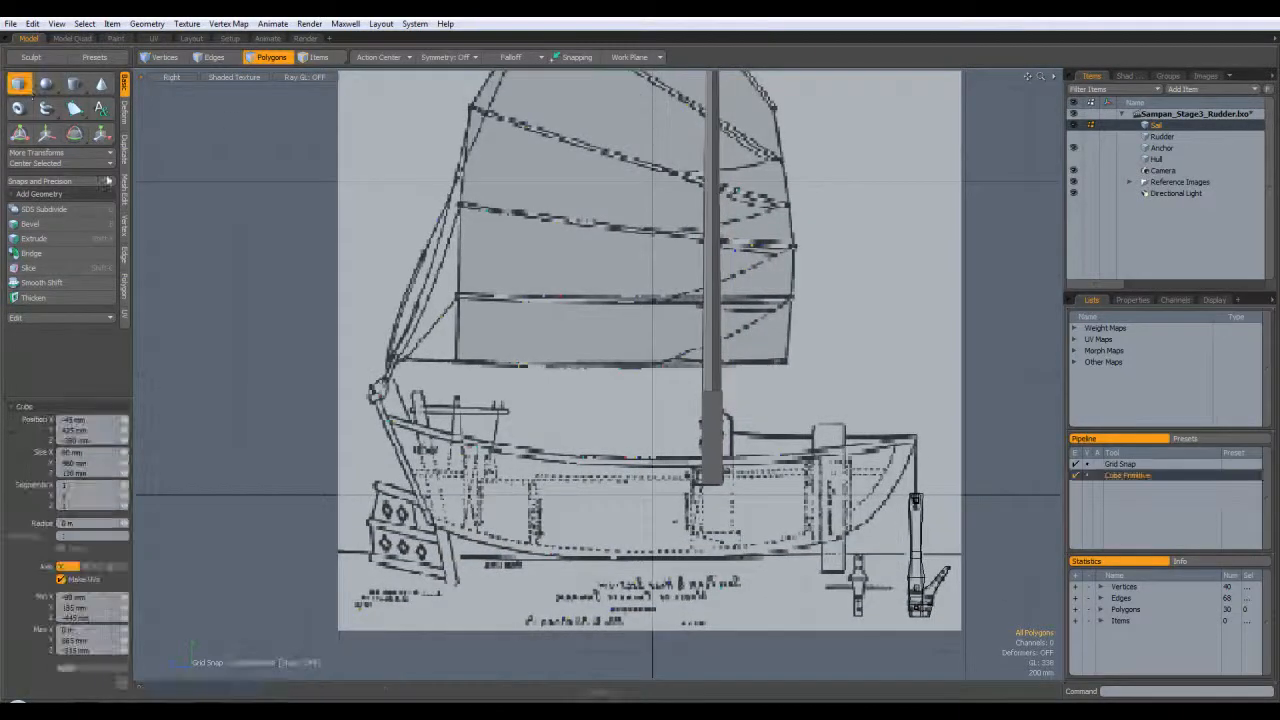
left_click_drag(456, 359, 789, 368)
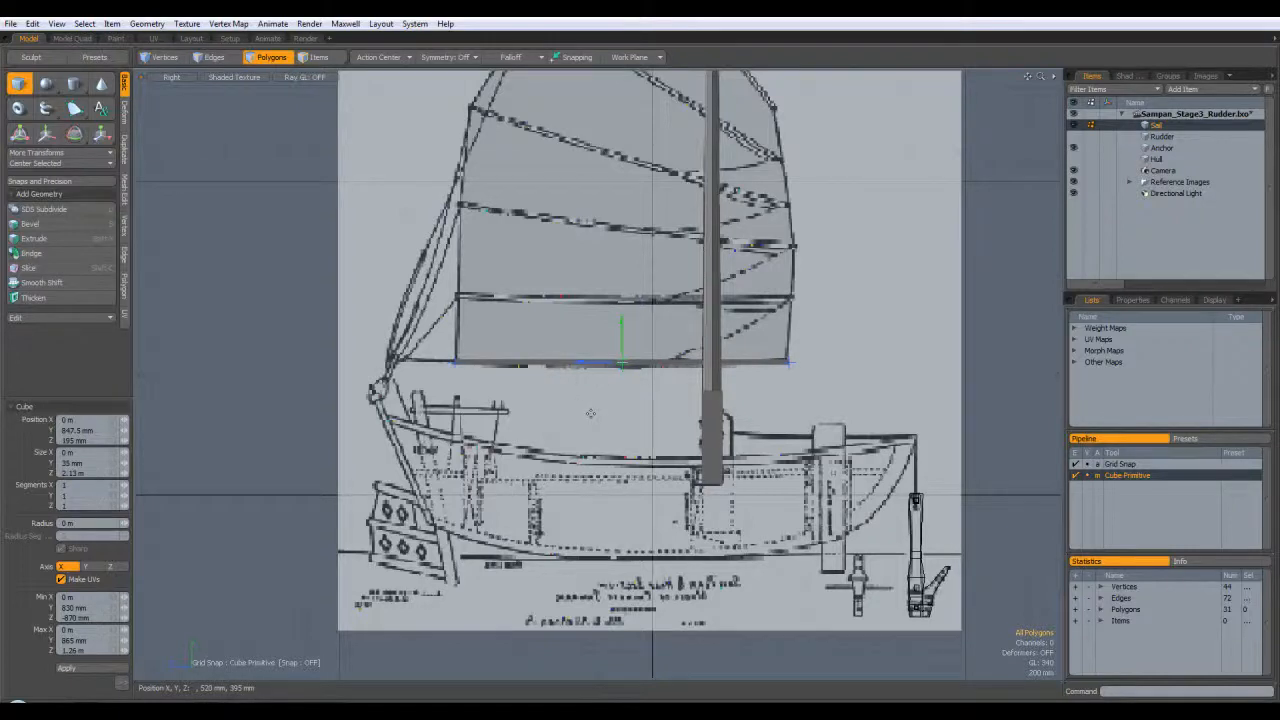
key("space")
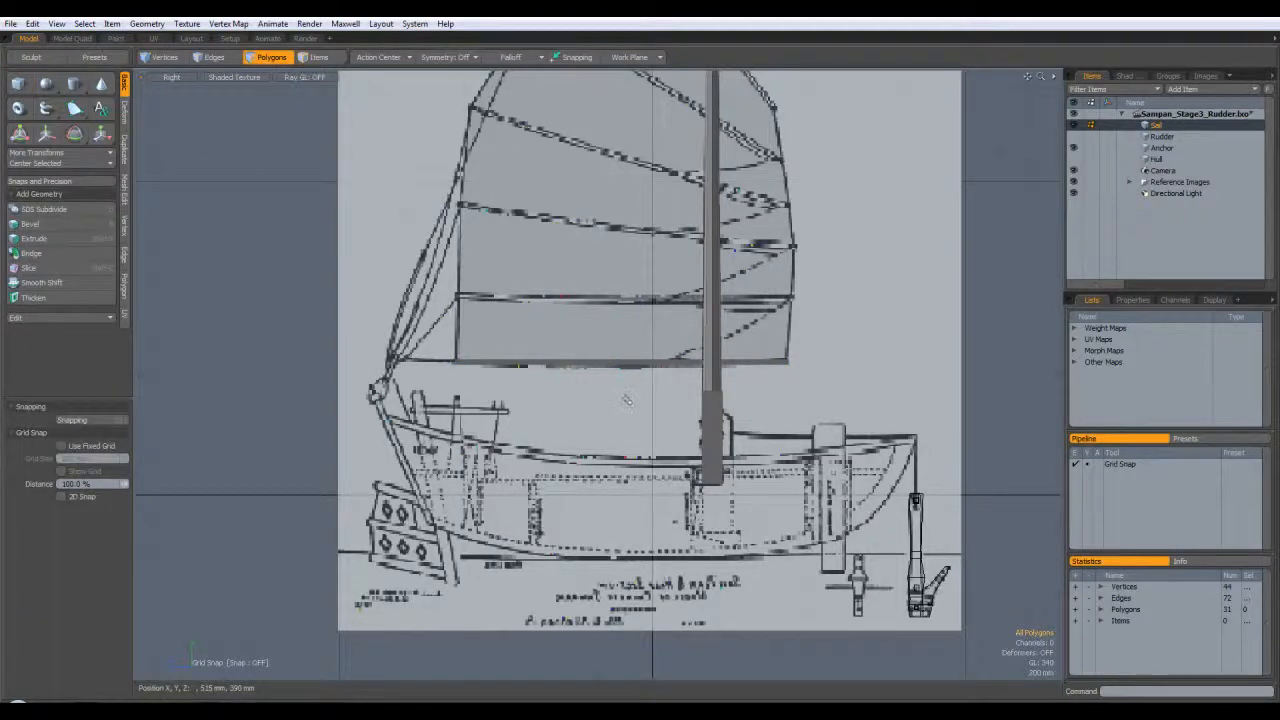
Turn on snapping and slice the lower sail strip vertically near its middle
scroll(662, 390, "up", 2)
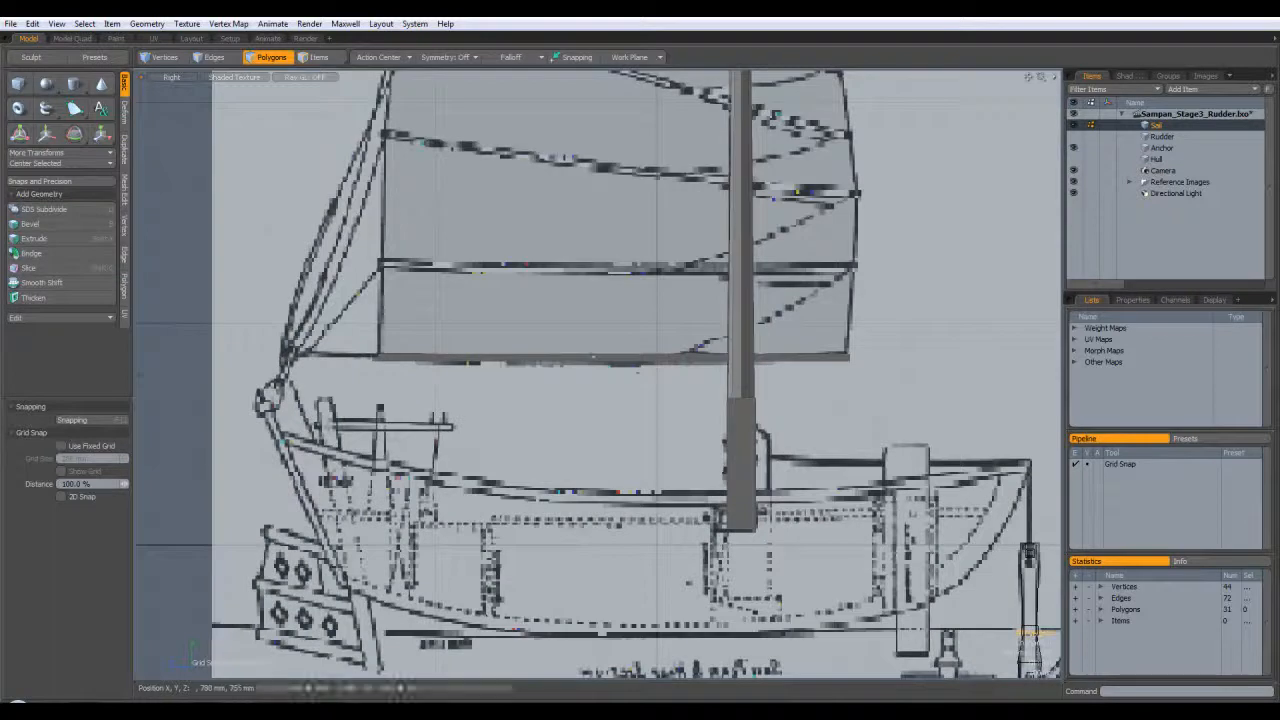
left_click(607, 360)
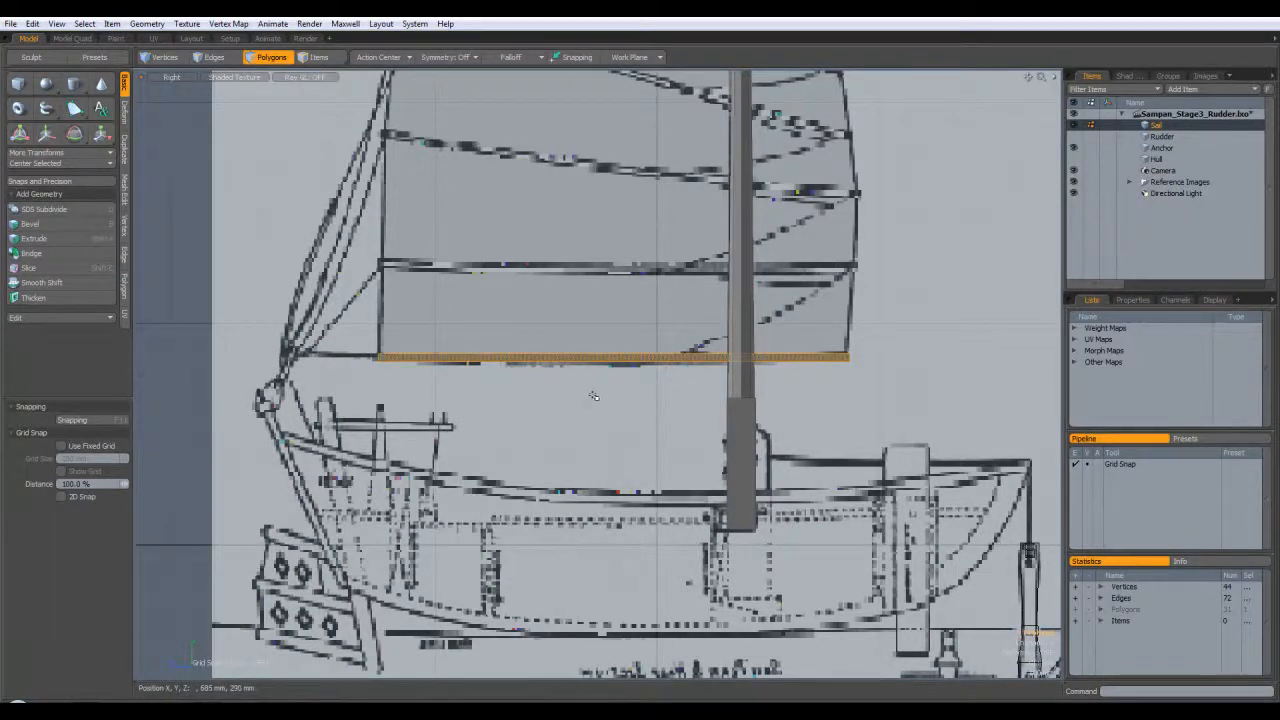
left_click(30, 268)
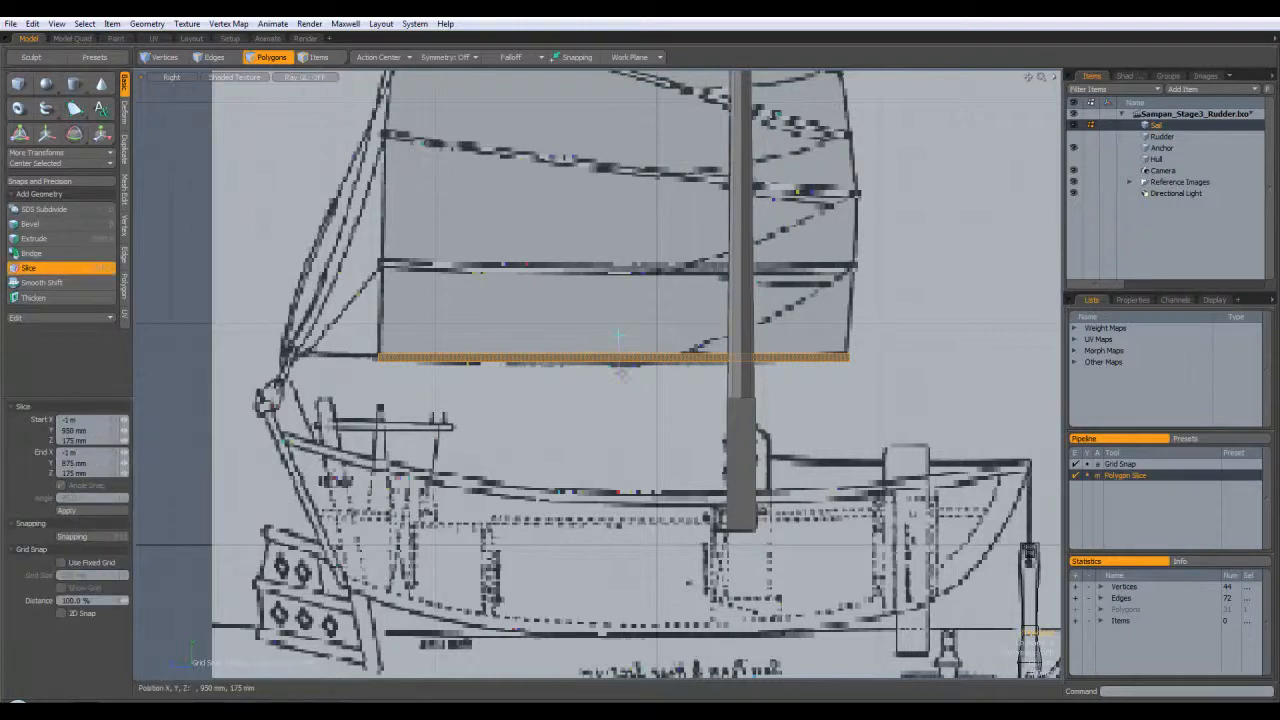
key("ctrl+z")
left_click(577, 57)
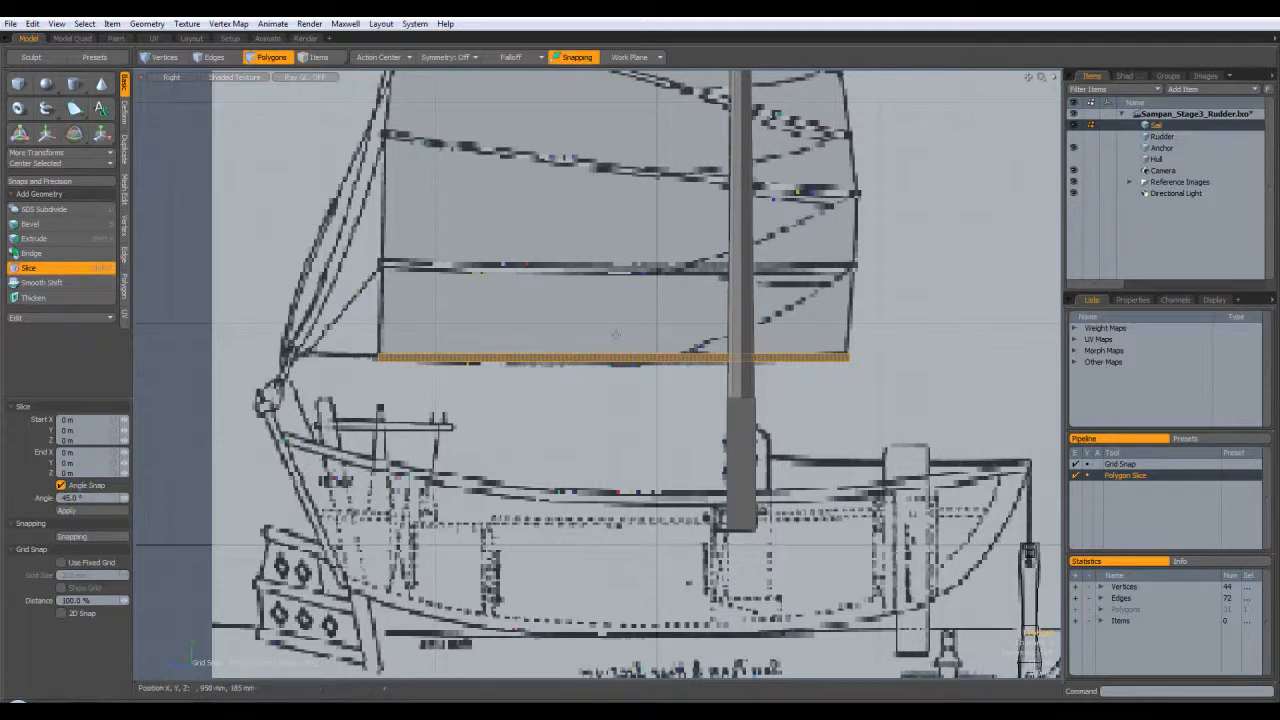
key("space")
left_click(643, 417)
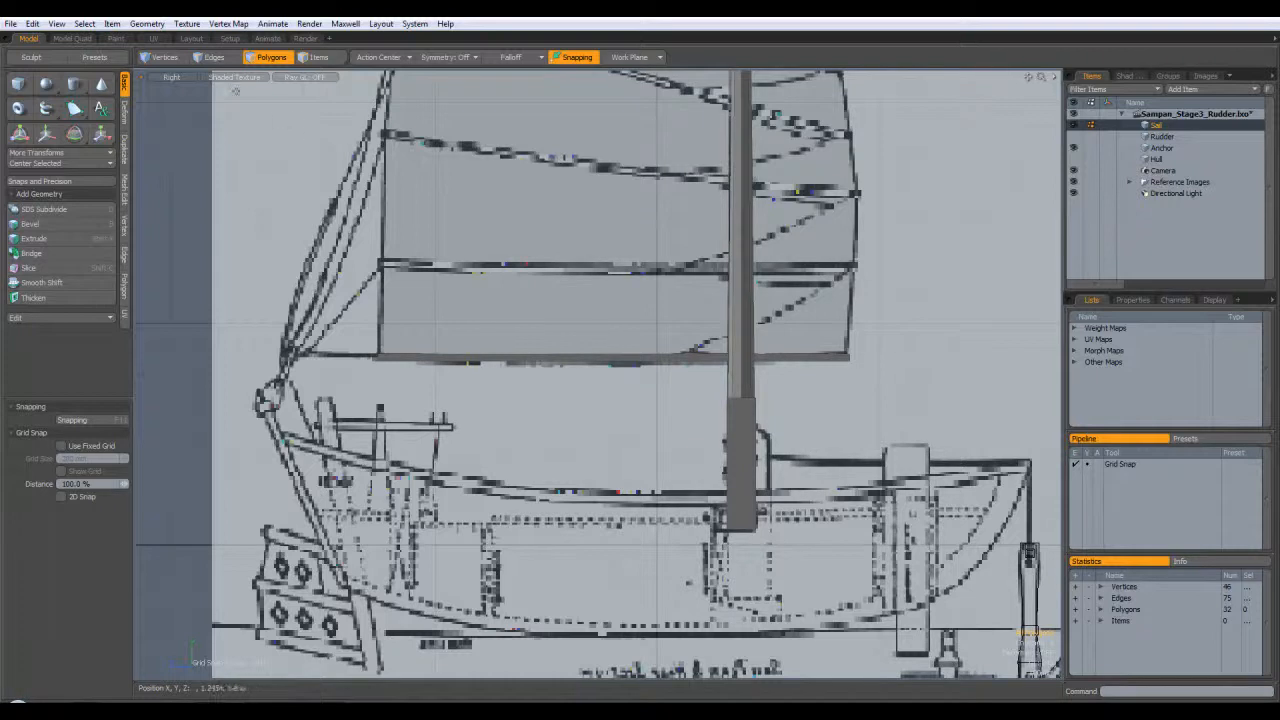
Turn off snapping and thicken the flat strip along the sail's lower edge to 40 mm
left_click(213, 57)
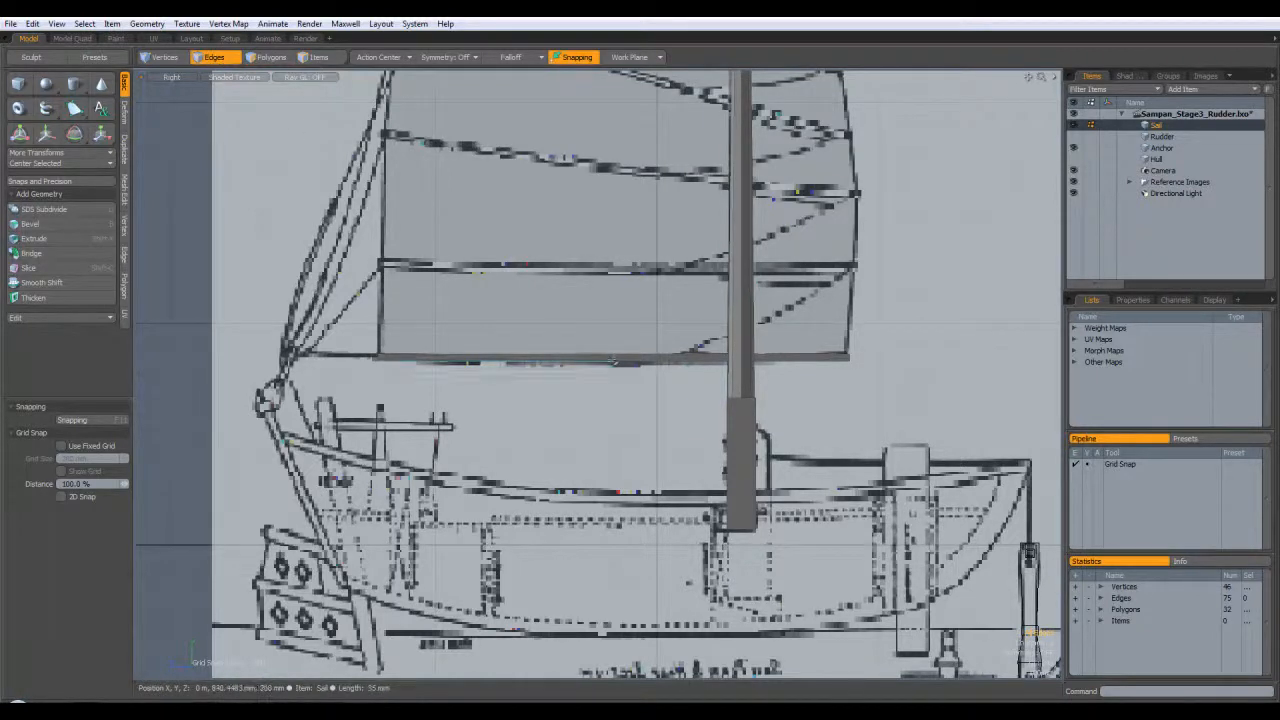
key("ctrl+space")
left_click(623, 366)
left_click_drag(596, 332, 642, 445, "ctrl+alt")
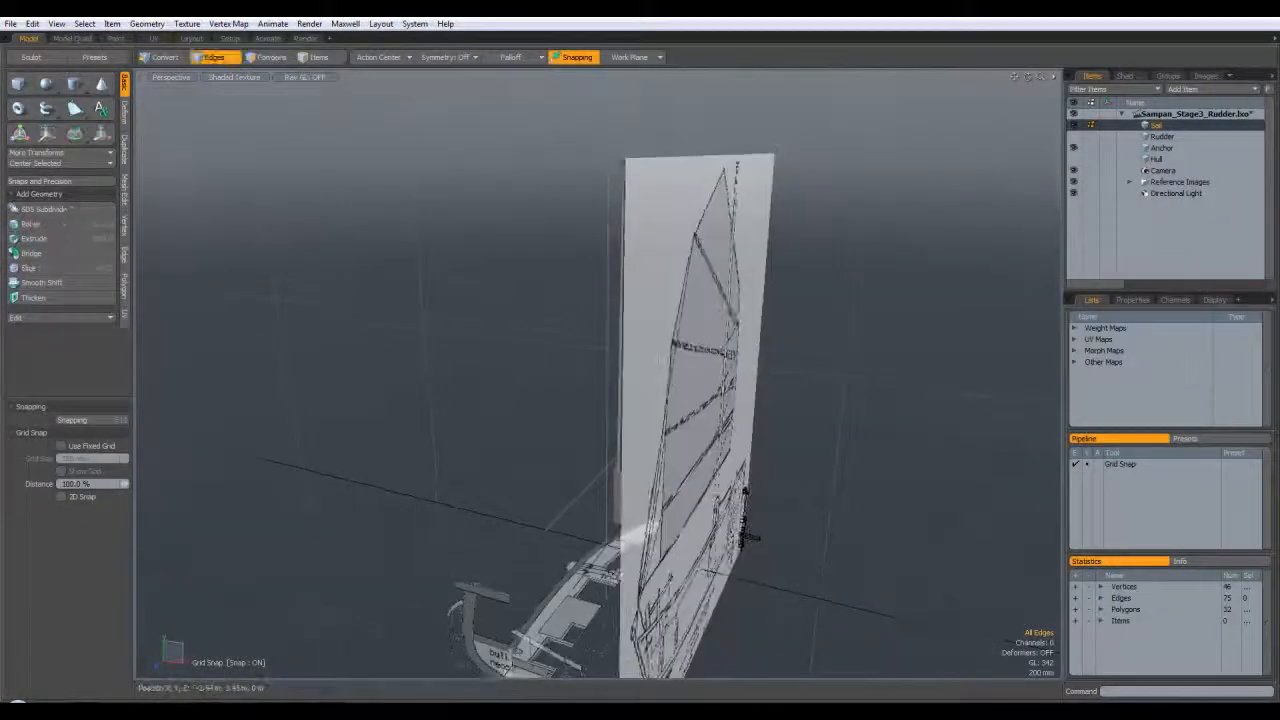
key("3")
left_click_drag(589, 491, 704, 442, "alt")
scroll(603, 437, "up", 5)
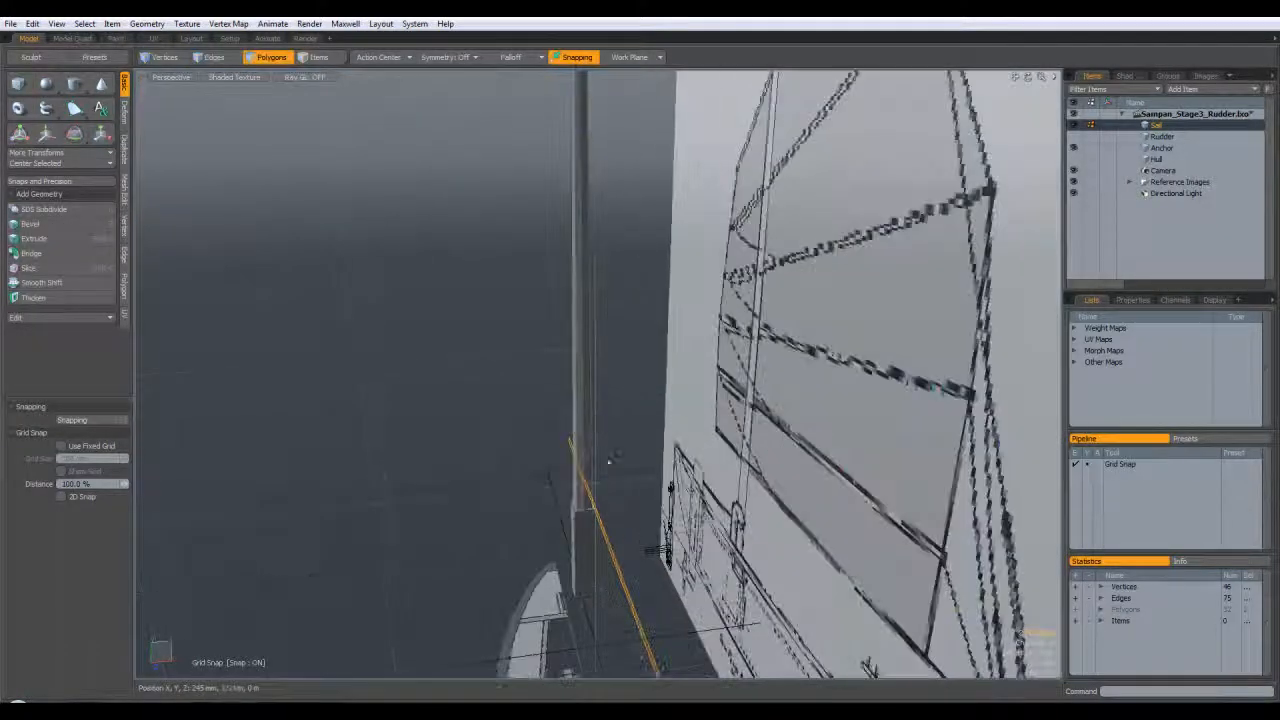
left_click_drag(602, 438, 611, 503, "alt")
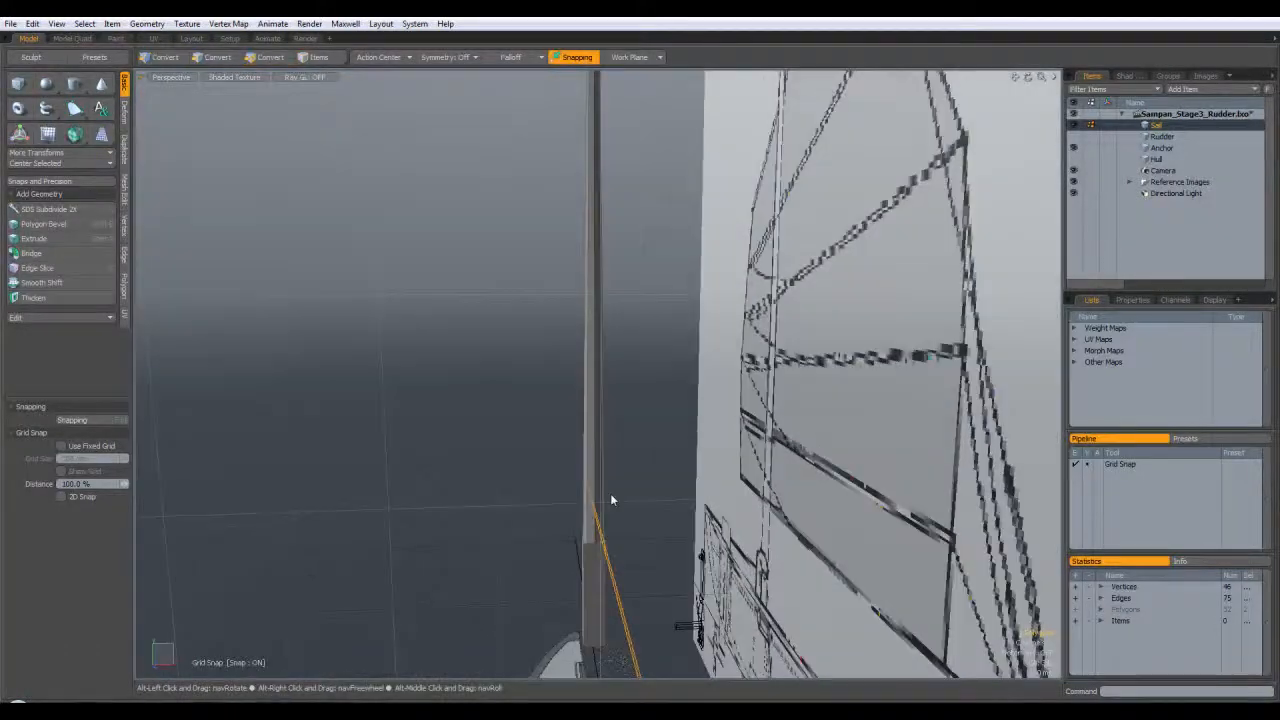
left_click(35, 298)
mouse_move(655, 547)
left_mouse_down()
mouse_move(636, 551)
mouse_move(659, 546)
mouse_move(649, 525)
mouse_move(638, 560)
mouse_move(650, 550)
left_mouse_up()
key("x")
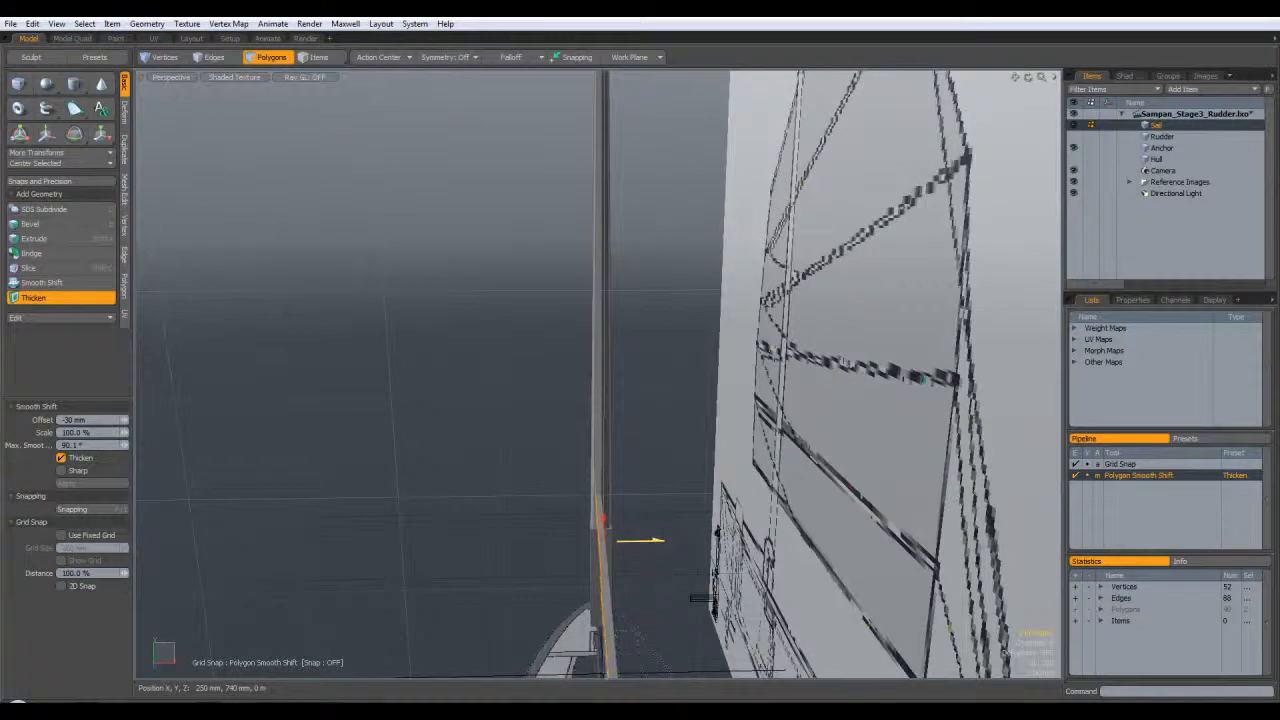
left_click_drag(657, 543, 653, 543)
key("space")
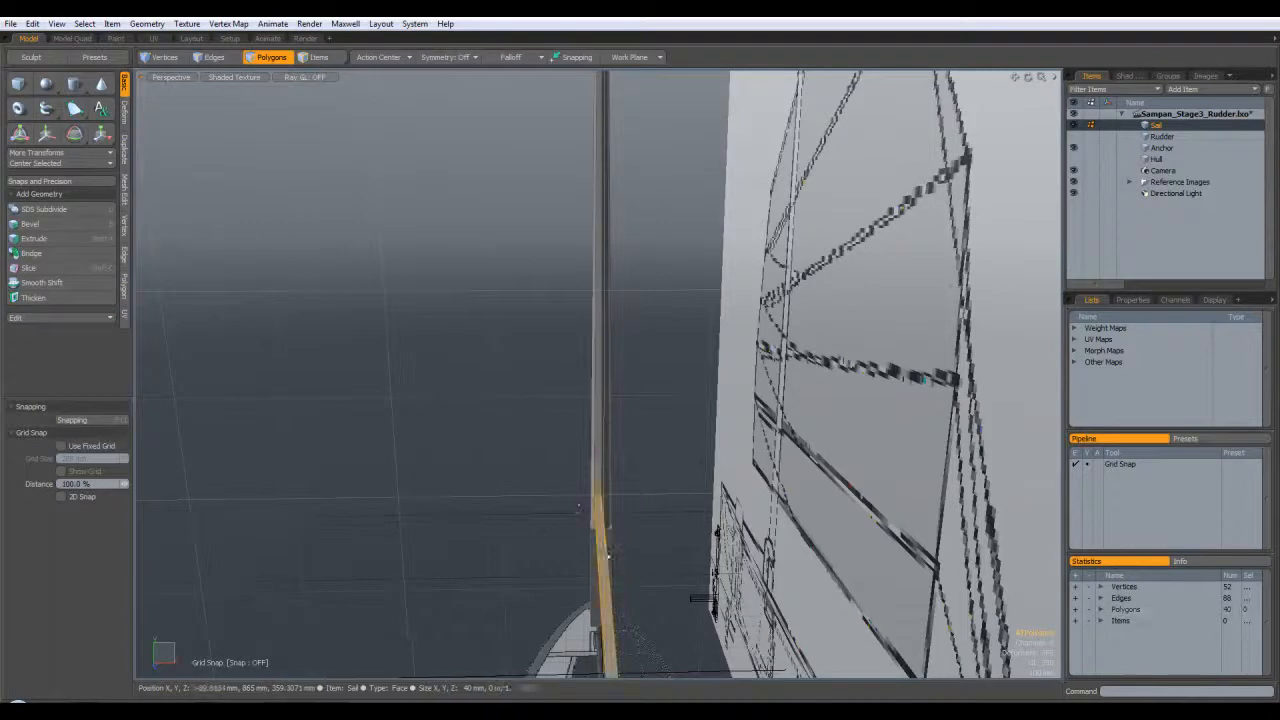
Move the thickened strip 25 mm along X so it is centred on the boat's centreline in the top view
left_click_drag(563, 523, 600, 565, "alt")
left_click_drag(912, 480, 822, 500, "alt")
key("KP_1")
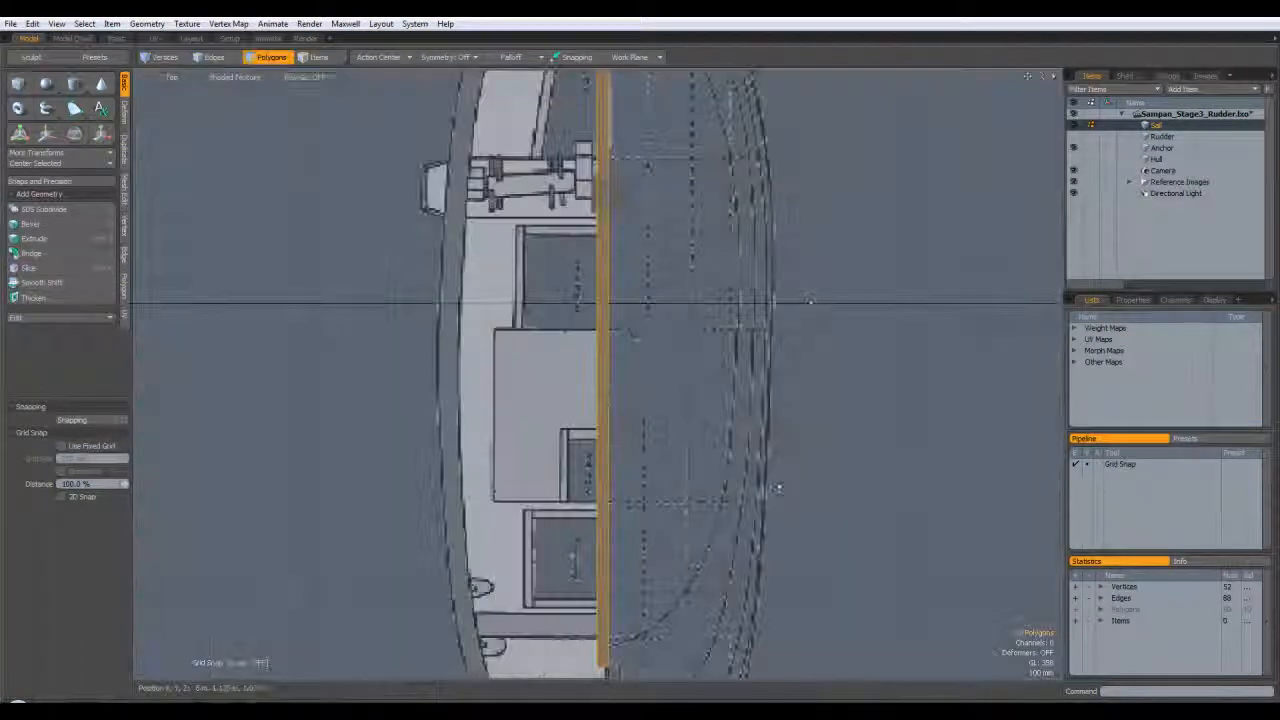
left_click_drag(667, 293, 676, 423, "alt")
key("w")
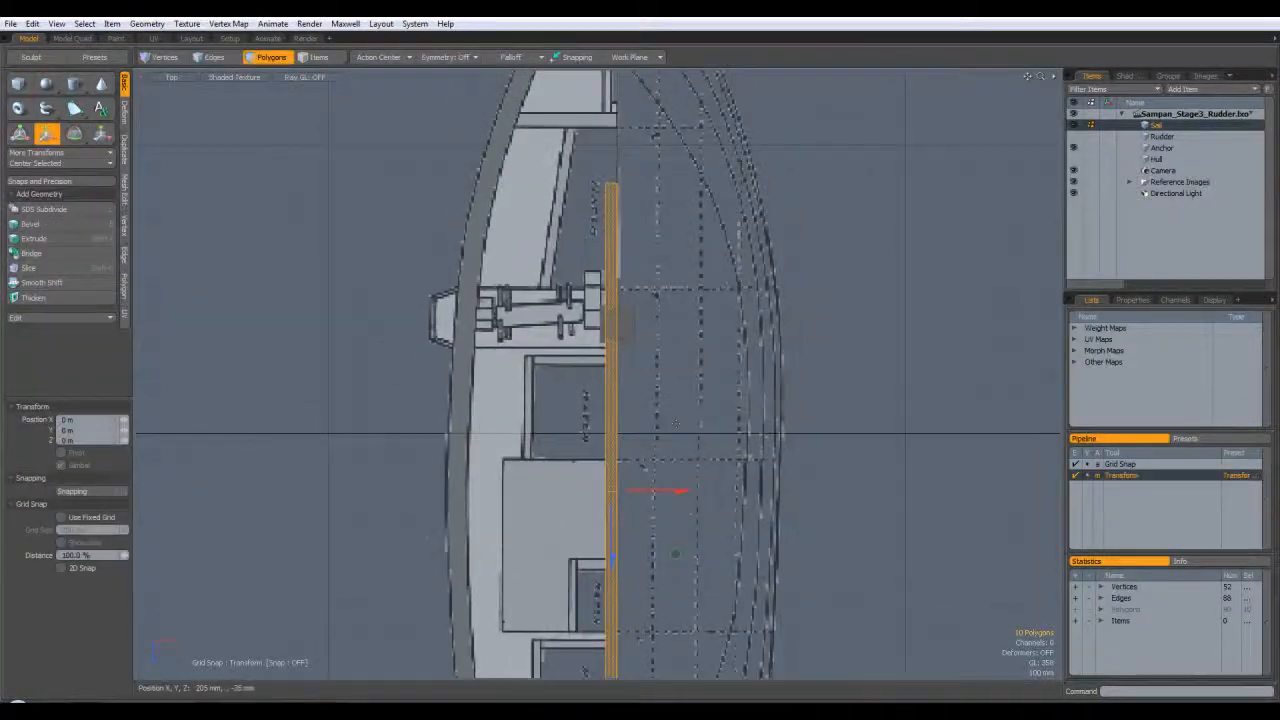
left_click_drag(660, 490, 670, 491)
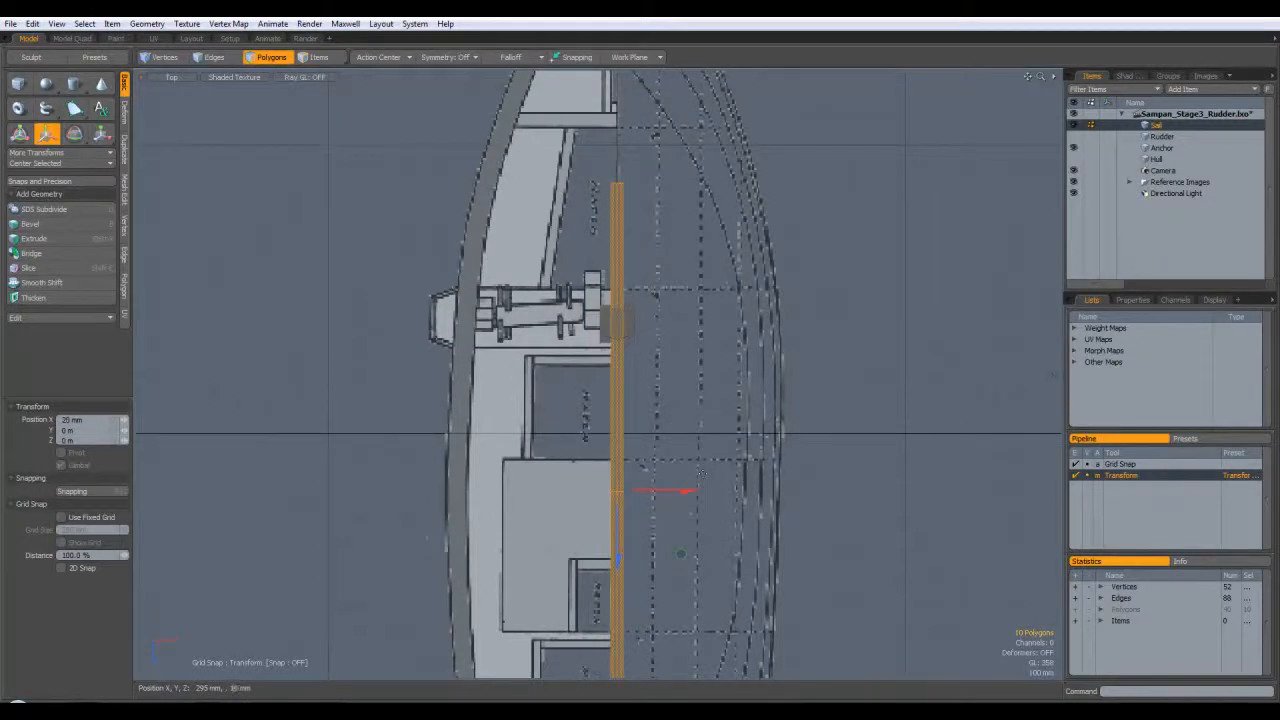
key("Escape")
key("ctrl+space")
left_click(764, 391)
left_click_drag(766, 394, 711, 436, "alt")
scroll(808, 430, "down", 4)
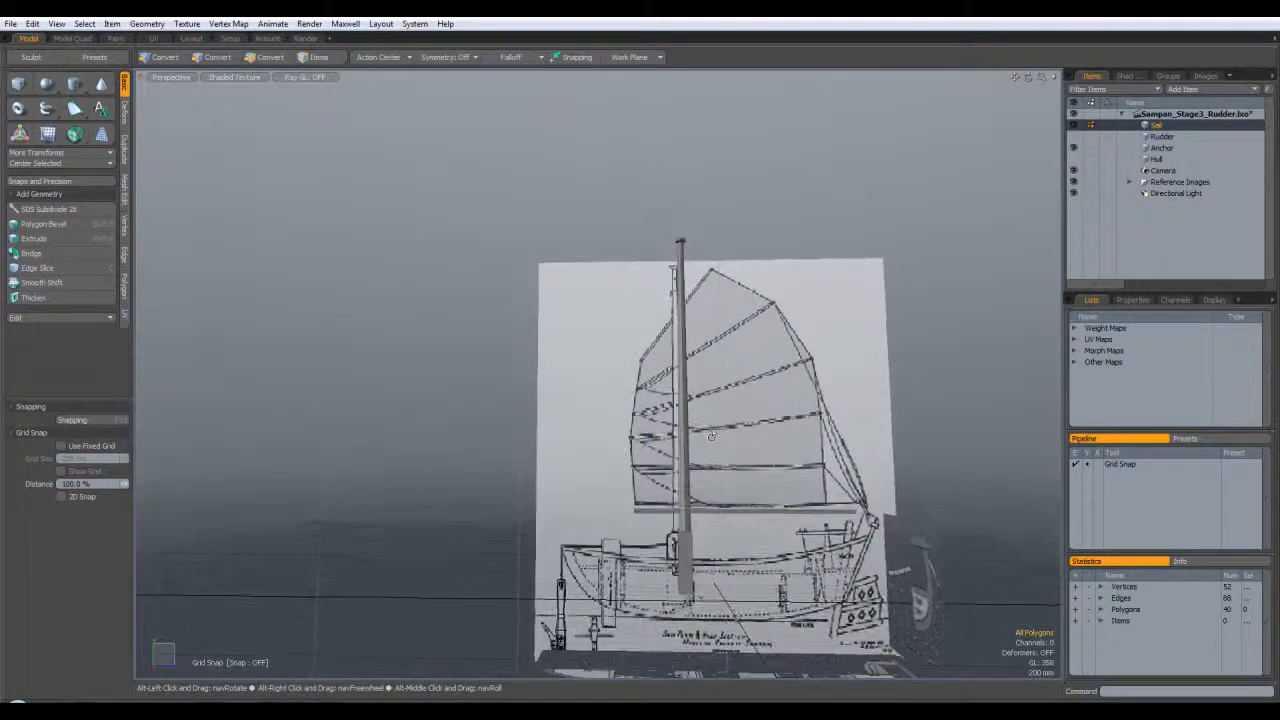
key("3")
Lower the middle edges of the bottom strip so it bows slightly along the sail's foot in the side reference
key("KP_1")
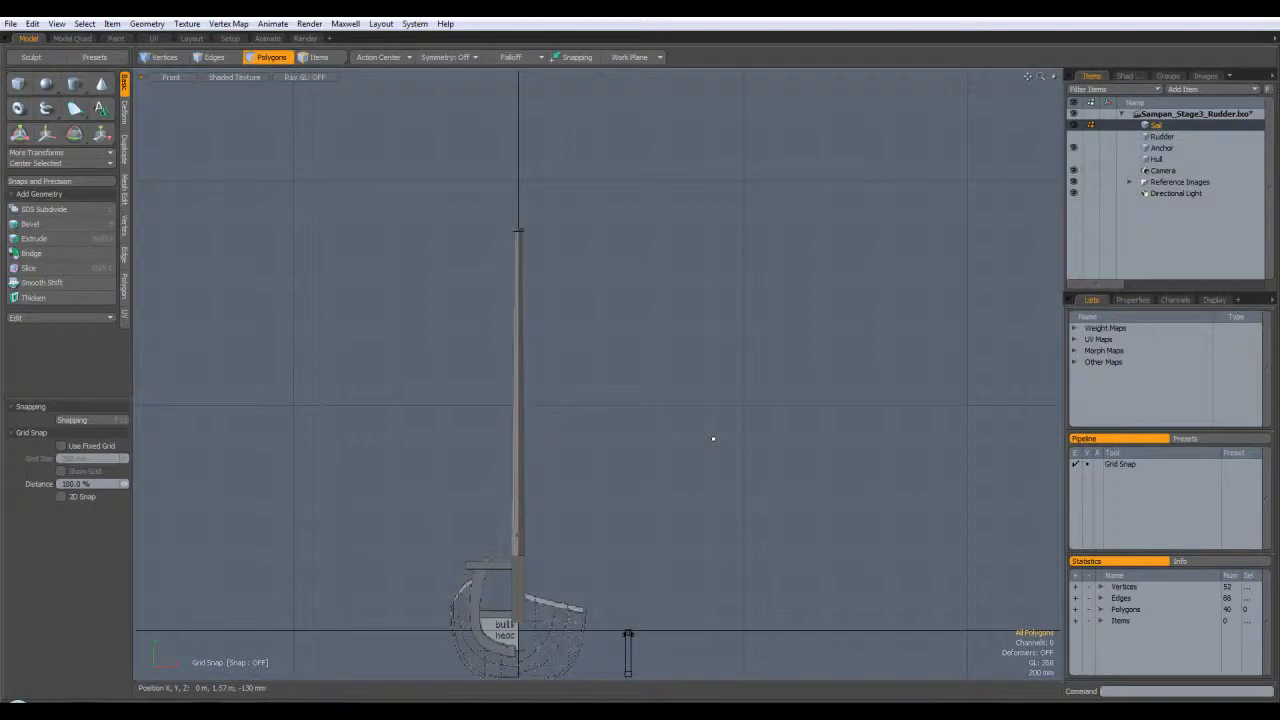
key("KP_7")
key("KP_3")
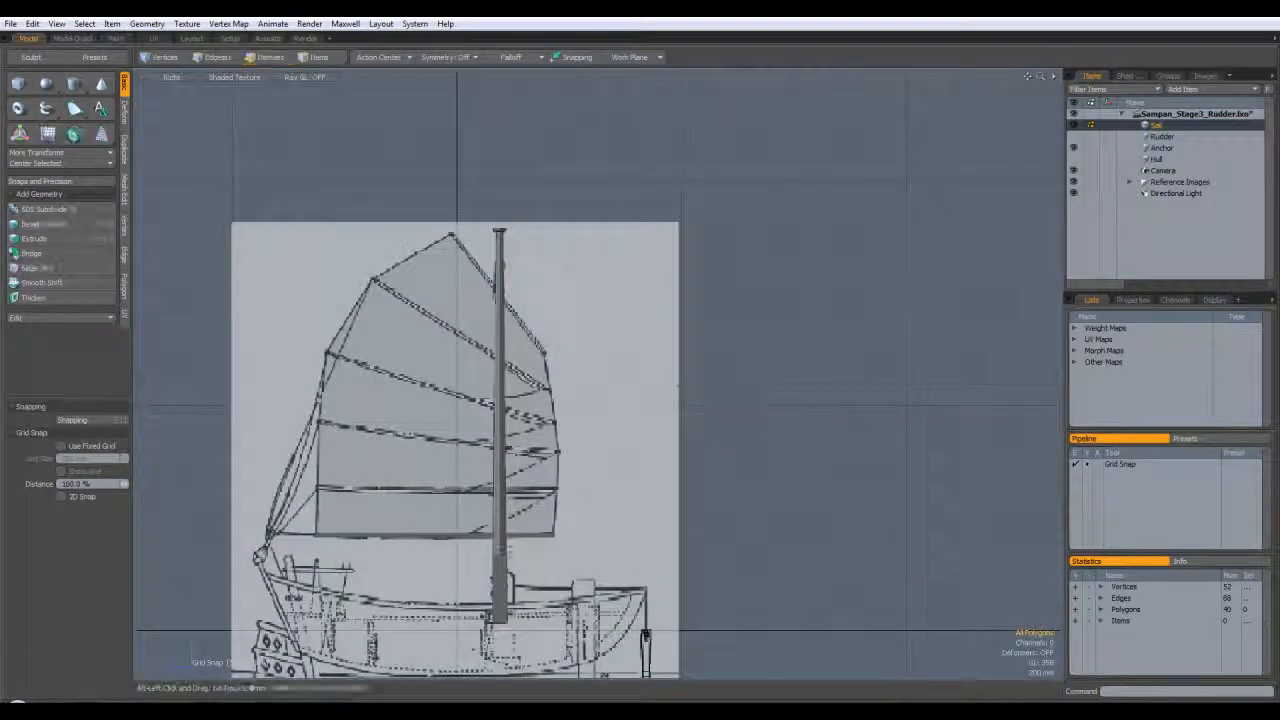
scroll(586, 486, "up", 6)
scroll(522, 354, "up", 2)
key("2")
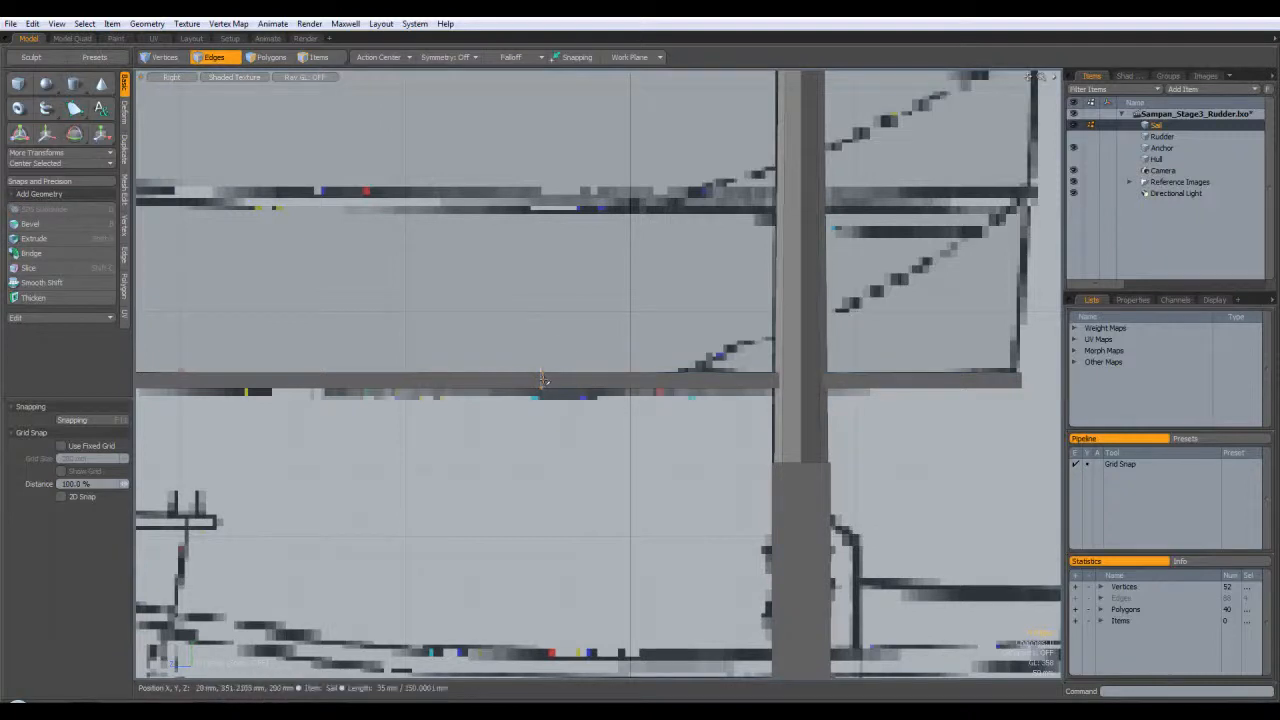
key("w")
left_click_drag(541, 317, 594, 401)
key("q")
left_click(592, 315)
scroll(592, 315, "down", 2)
scroll(592, 315, "down", 2)
left_click(18, 84)
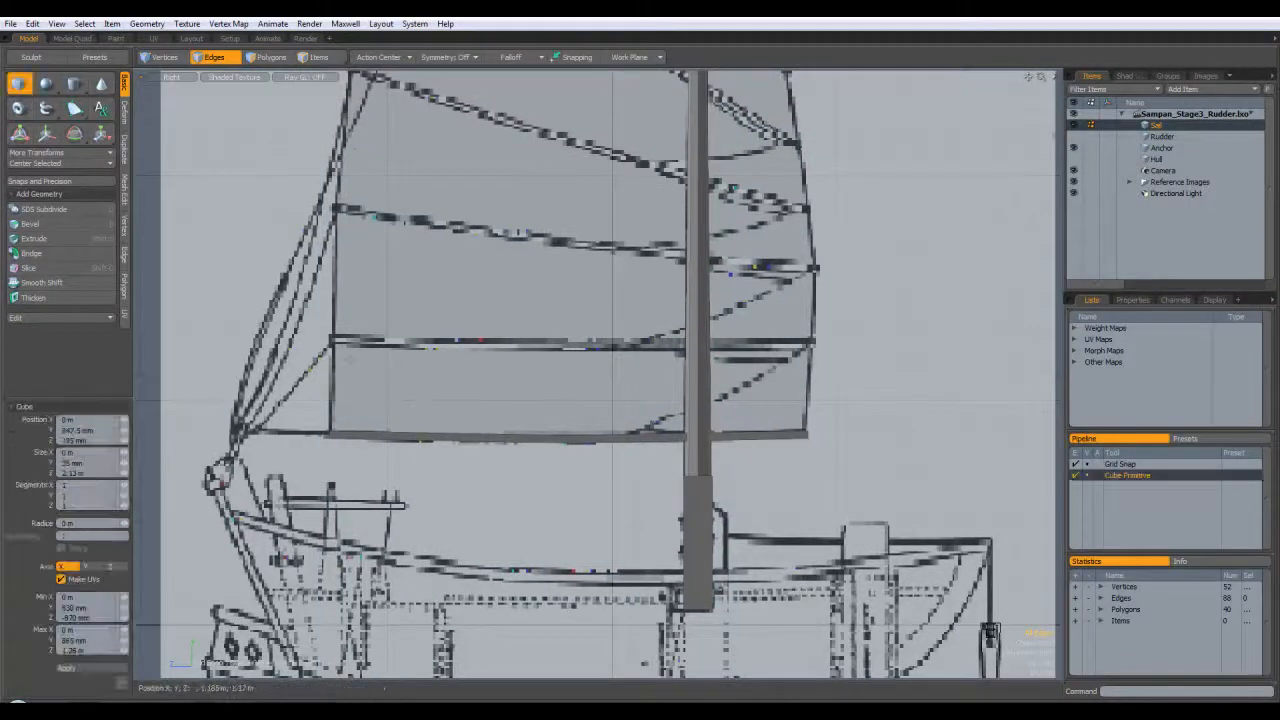
mouse_move(330, 336)
left_mouse_down()
mouse_move(800, 354)
mouse_move(558, 310)
left_mouse_up()
key("space")
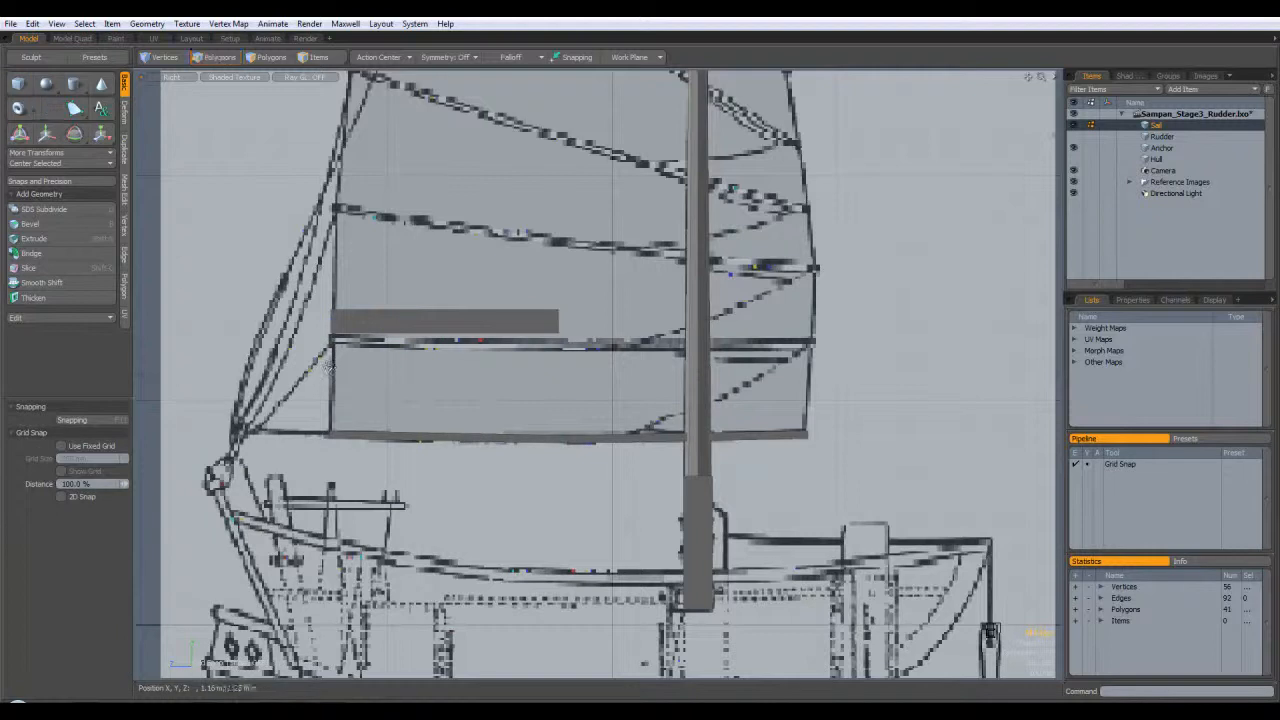
key("ctrl+z")
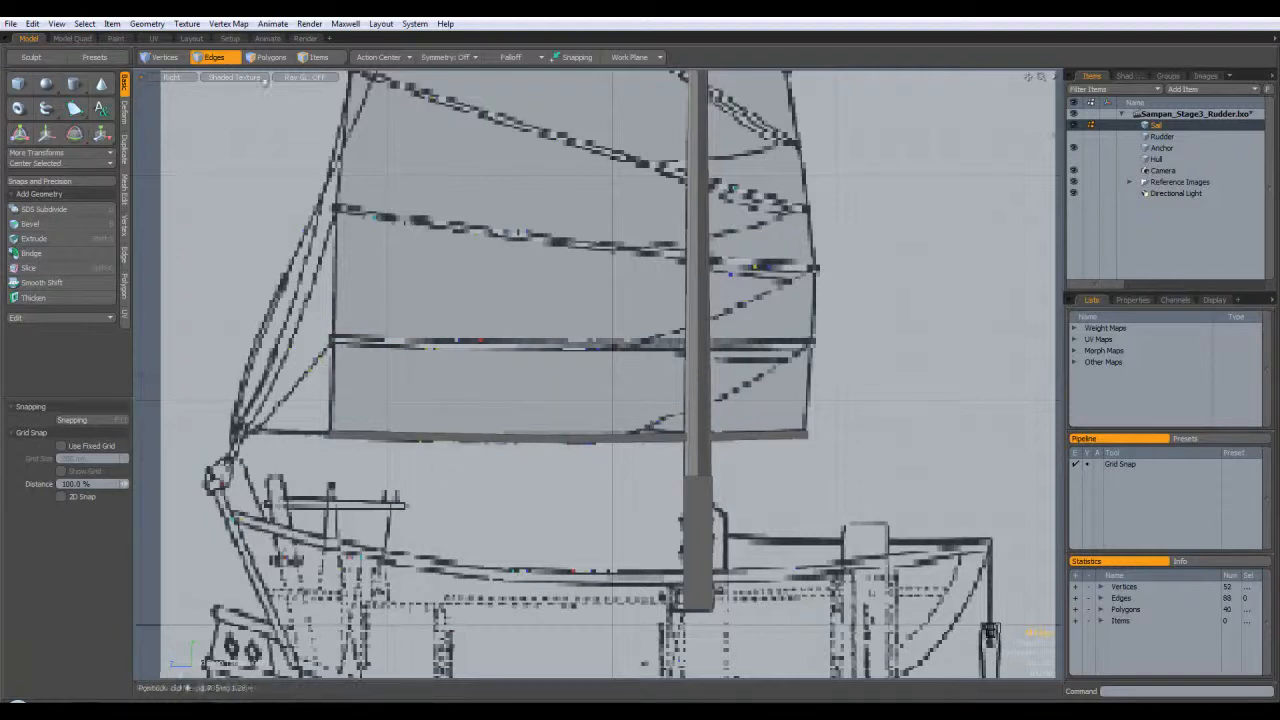
Duplicate the bottom strip and move the copy up 410 mm onto the next batten line
left_click(271, 57)
left_click(548, 438)
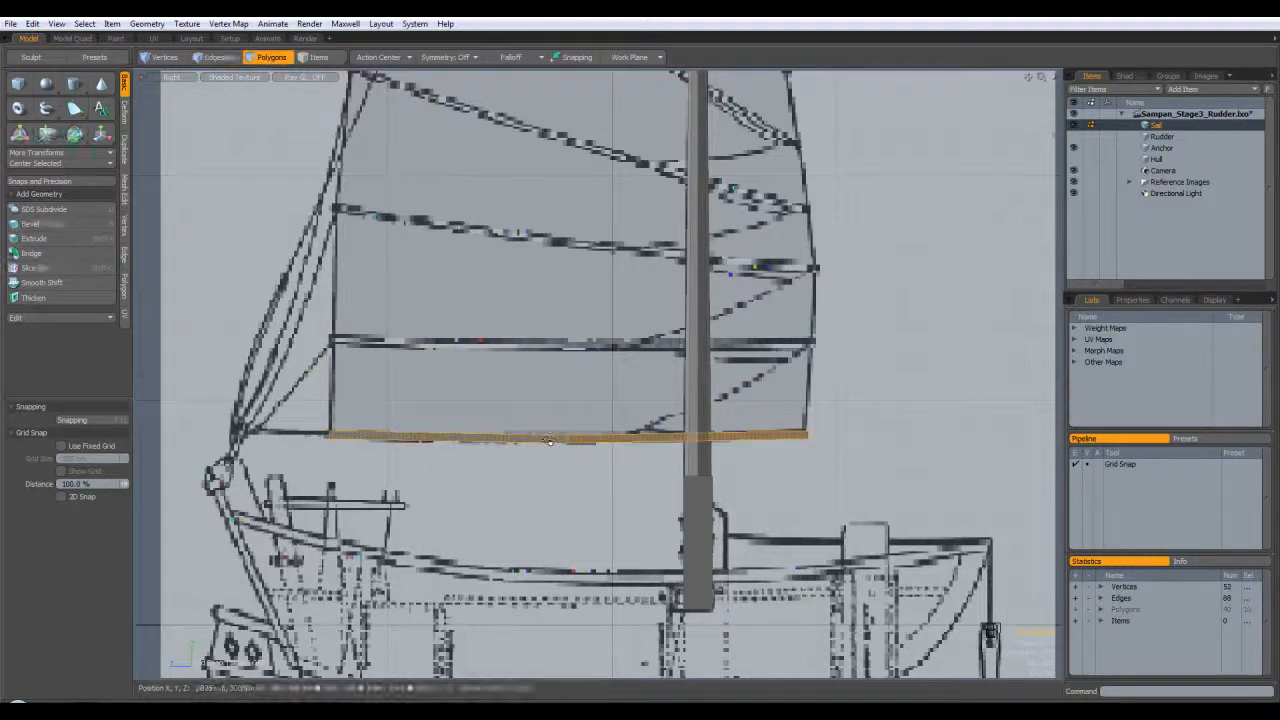
key("w")
left_click_drag(503, 366, 504, 278)
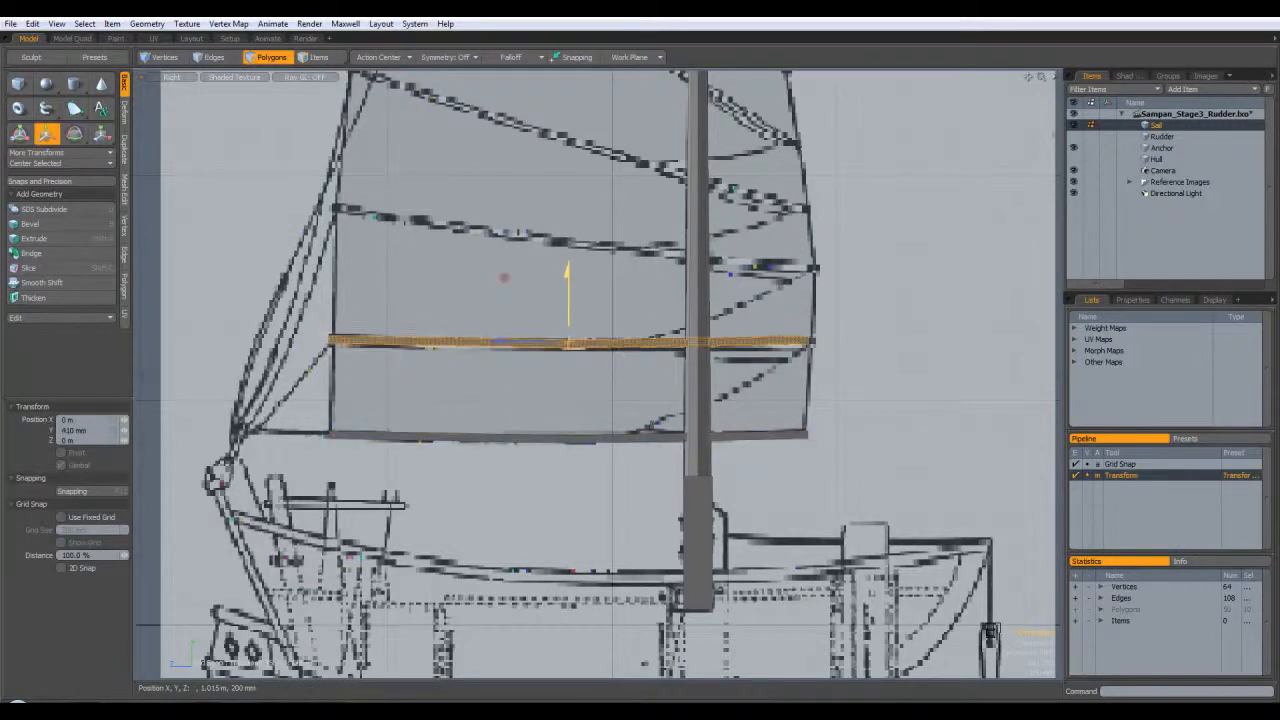
key("space")
Move the forward end face of the second batten outward to meet the sail outline in the side reference
key("ctrl+space")
left_click(864, 306)
left_click_drag(864, 306, 812, 342, "alt")
left_click_drag(600, 360, 725, 398, "alt")
left_click(565, 412)
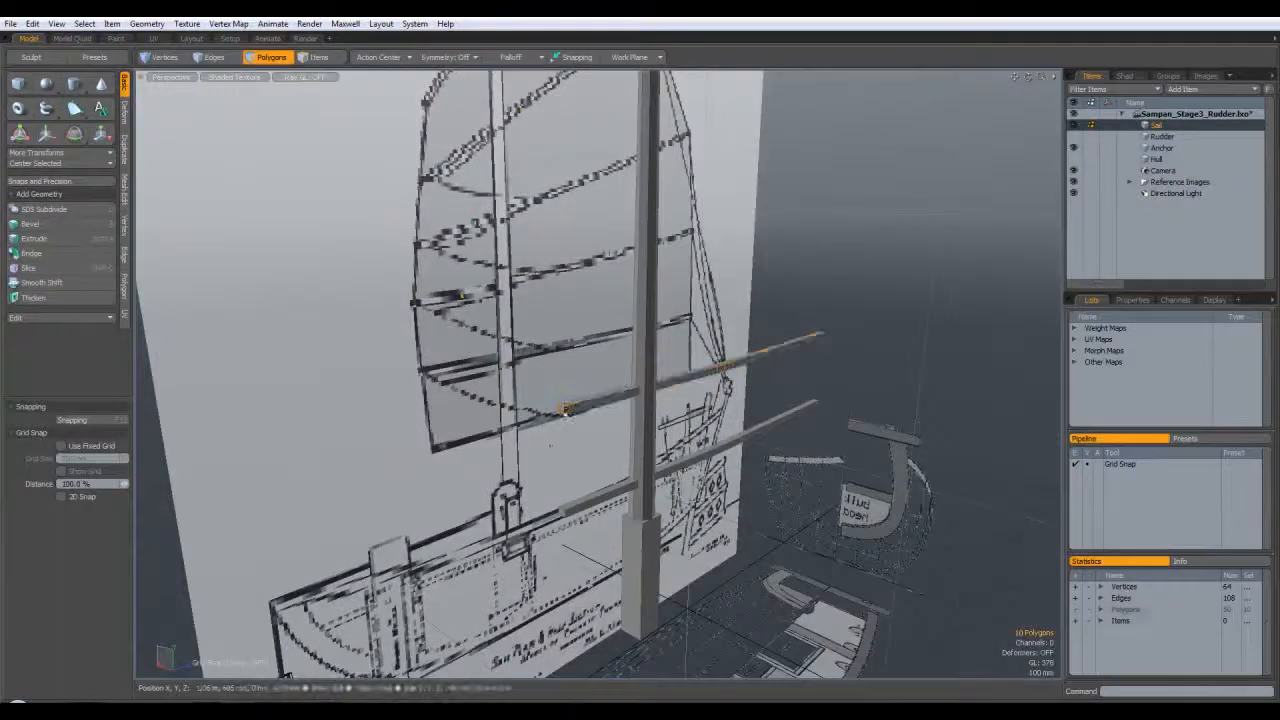
key("ctrl+space")
left_click(636, 438)
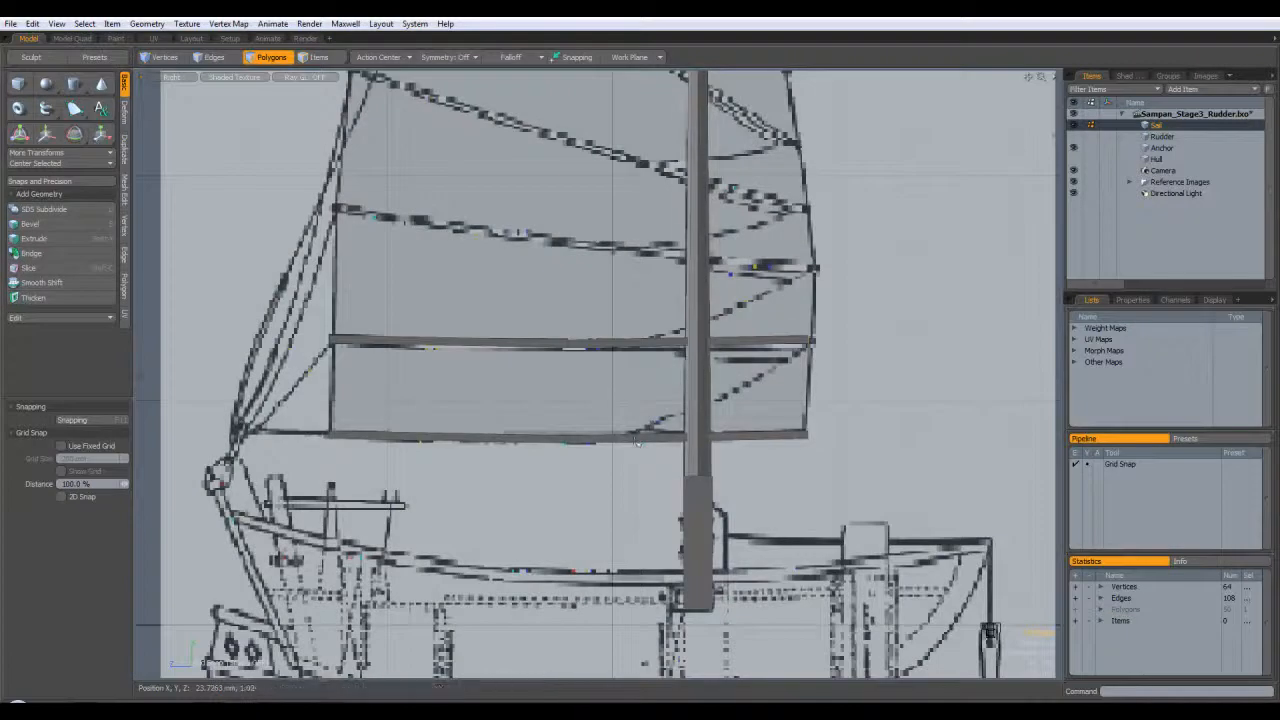
key("y")
left_click_drag(745, 280, 751, 277)
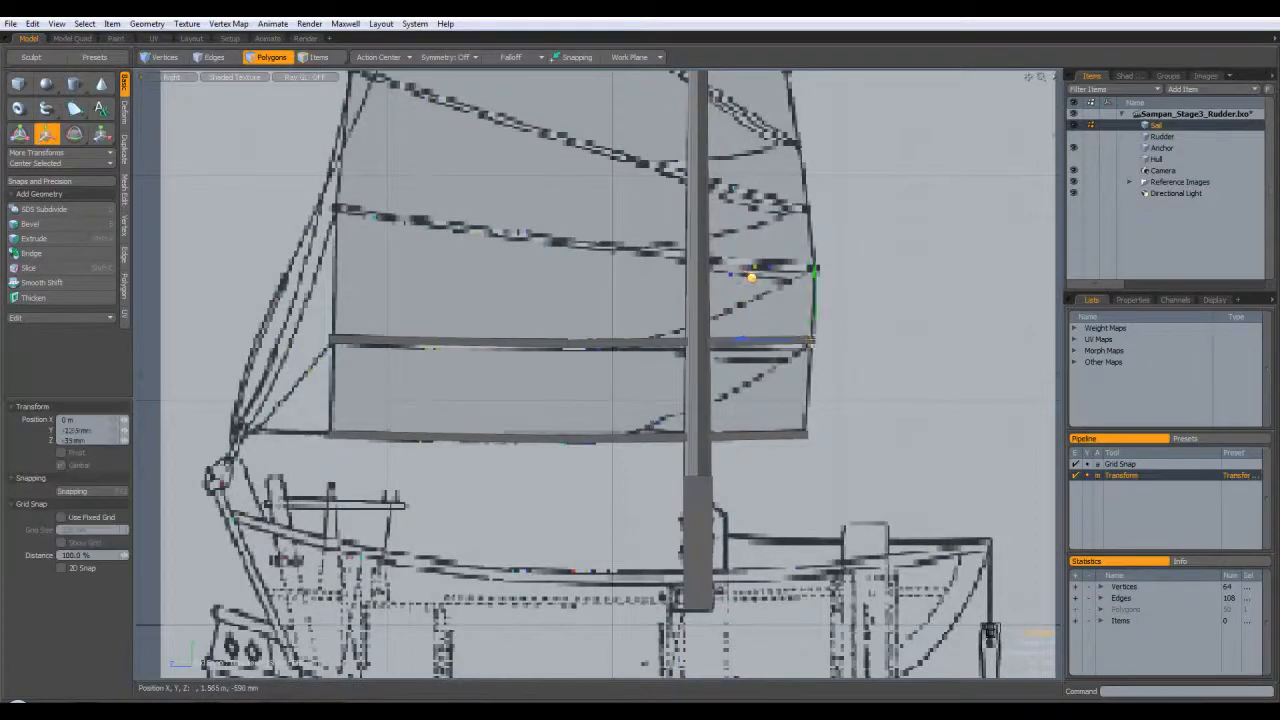
key("space")
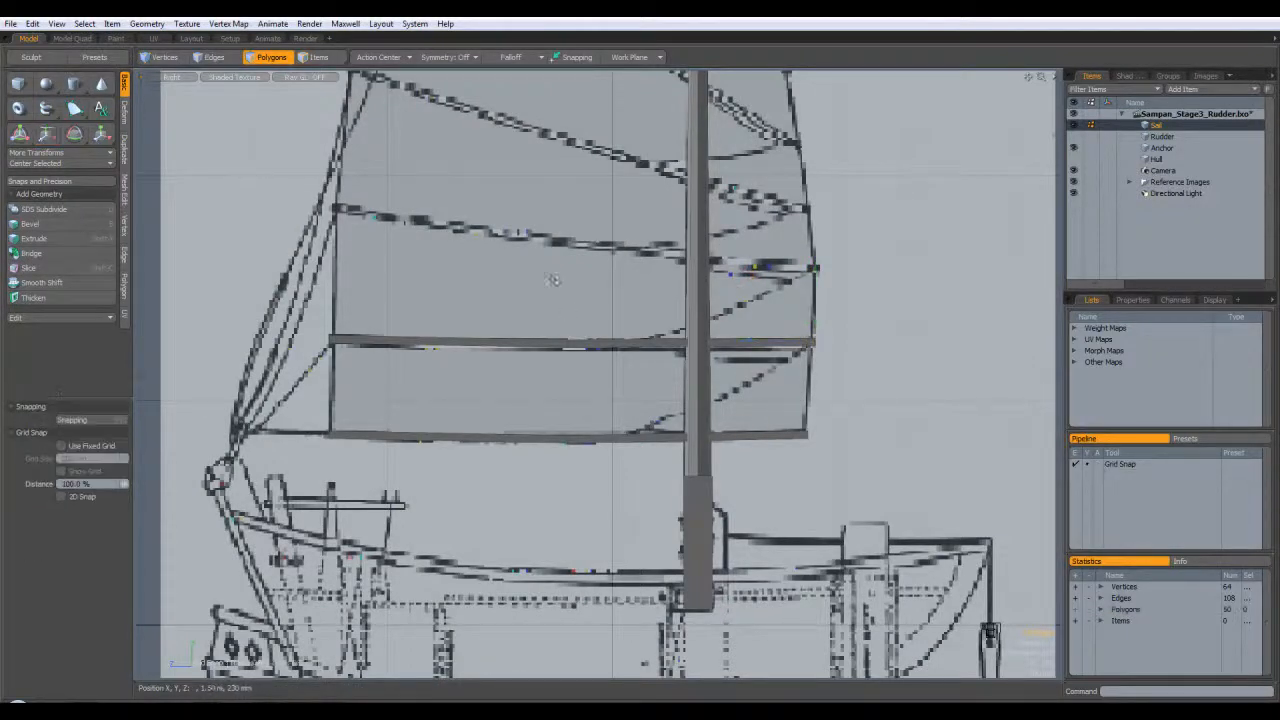
Duplicate the second batten, then raise and rotate the copy to match the third batten line
left_click_drag(568, 300, 578, 346, "alt+shift")
double_click(598, 390)
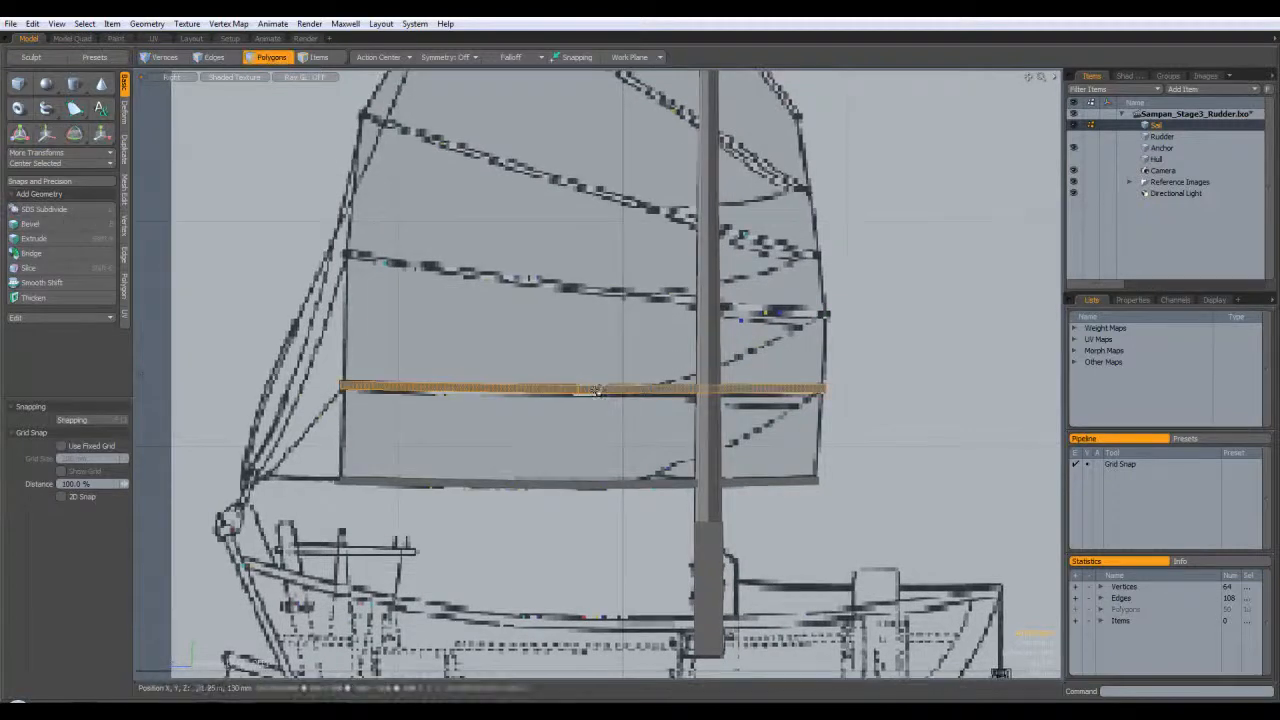
key("w")
left_click_drag(583, 360, 583, 265)
key("e")
left_click_drag(638, 234, 587, 260)
key("w")
key("space")
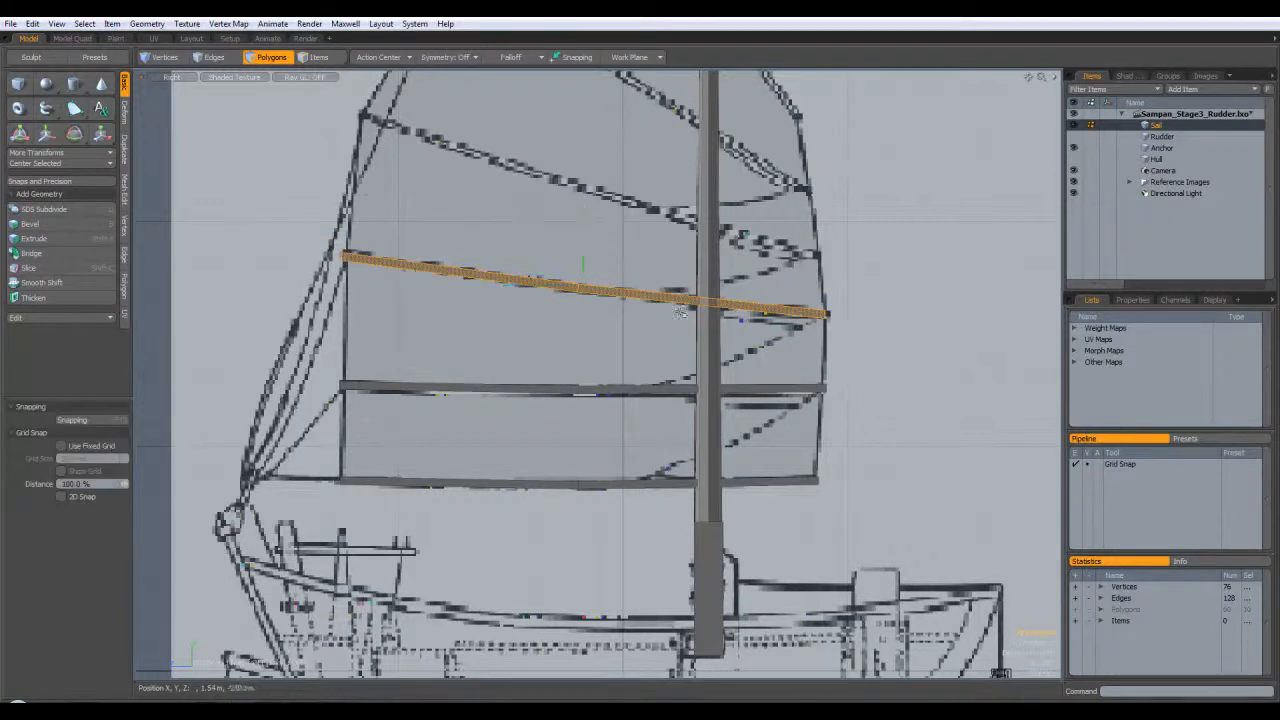
Duplicate the third batten, then raise and rotate the copy more steeply to align with the fourth batten line
left_click_drag(537, 314, 531, 403, "alt+shift")
key("w")
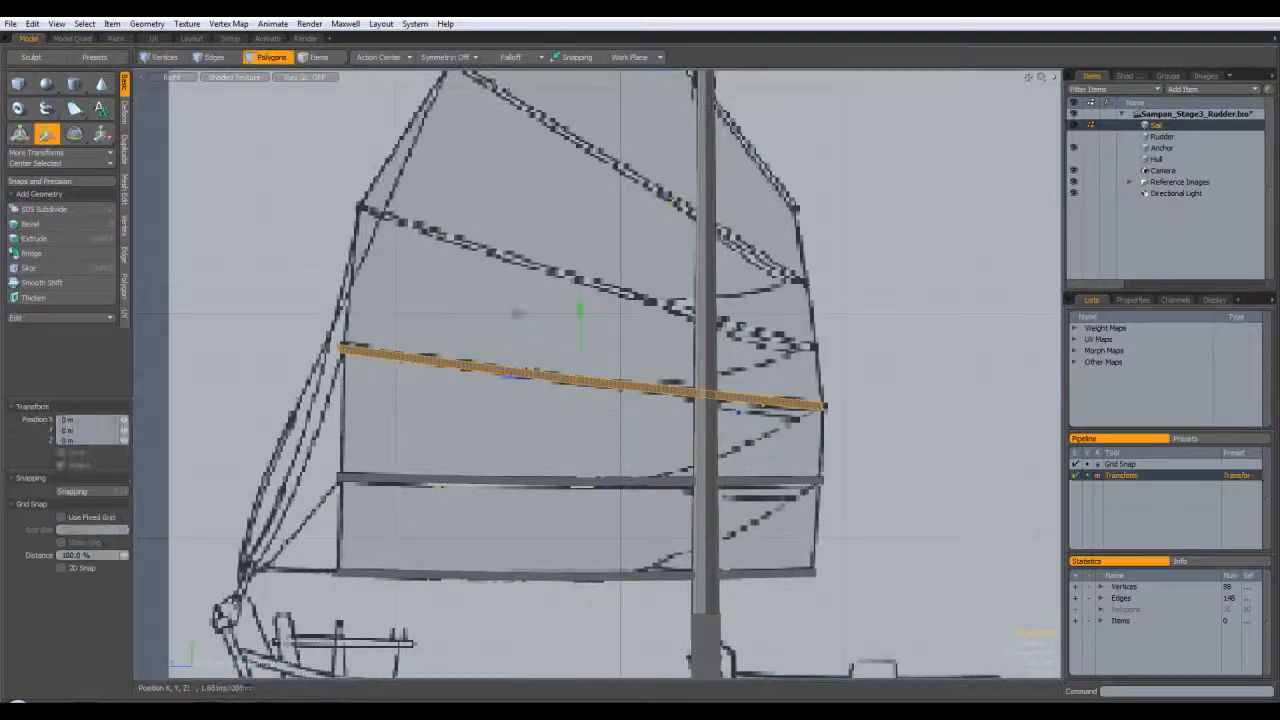
left_click_drag(517, 321, 531, 228)
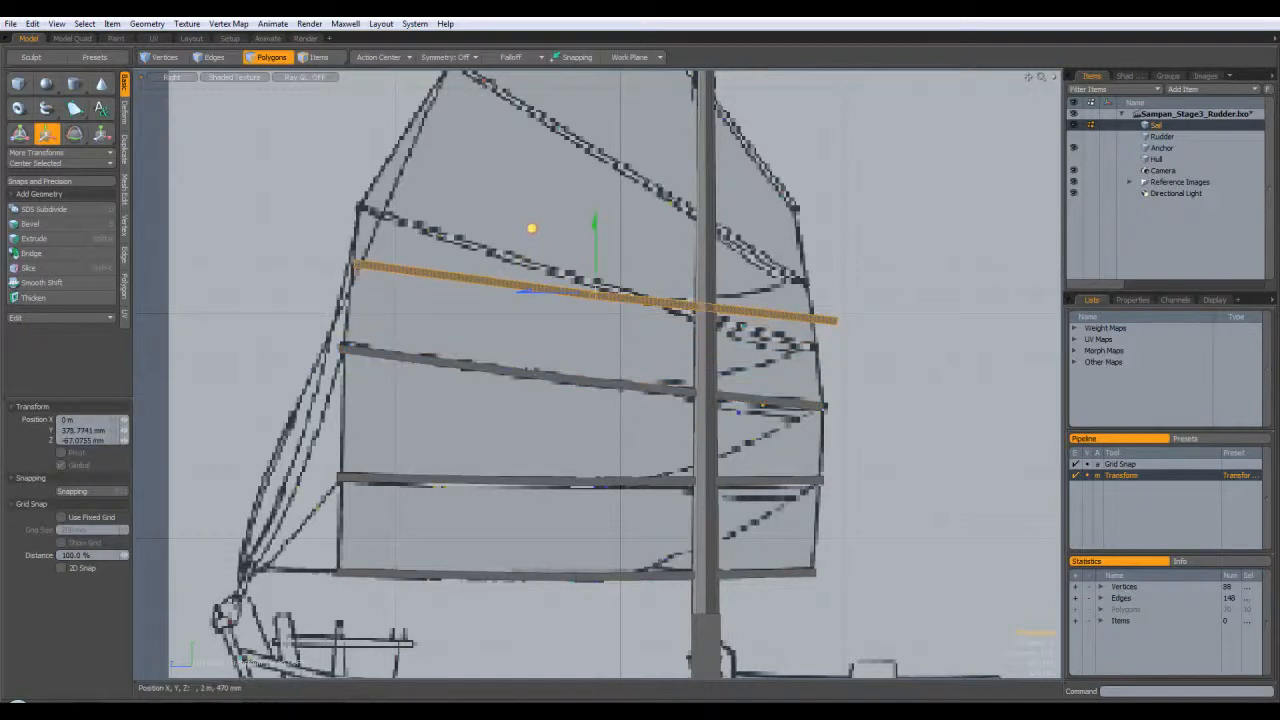
key("e")
left_click_drag(648, 239, 656, 248)
key("w")
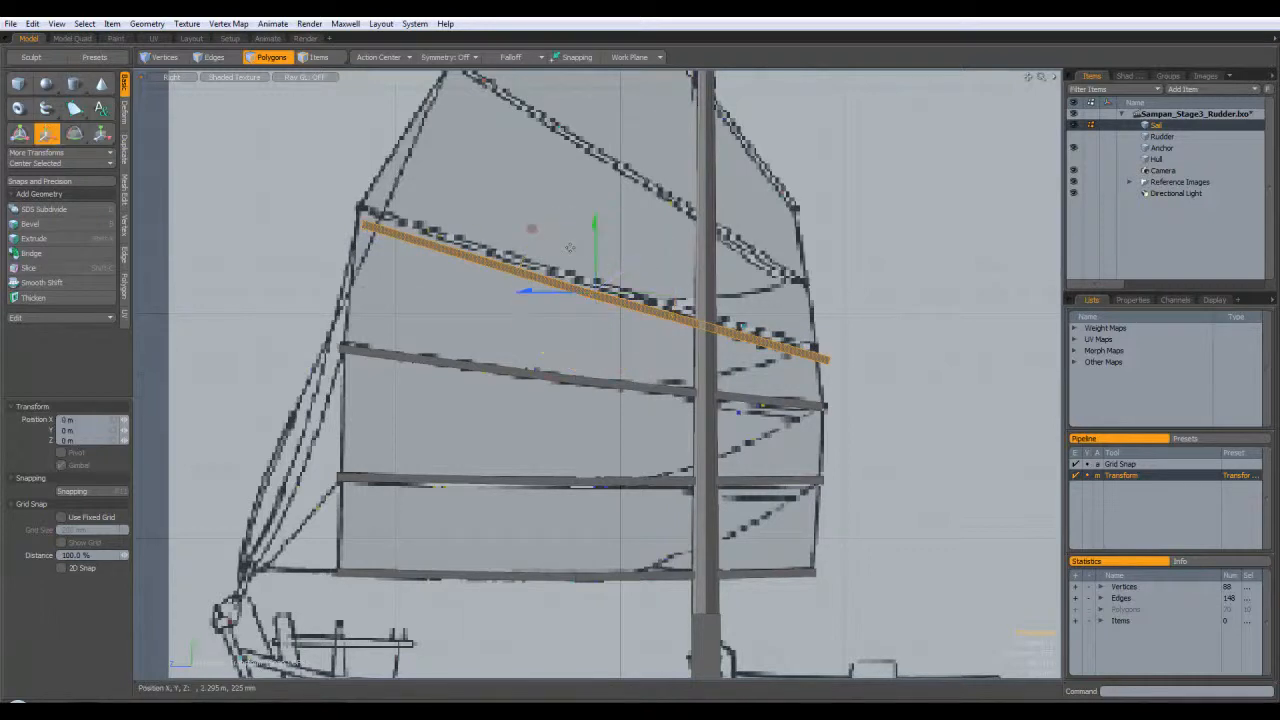
left_click_drag(534, 232, 526, 209)
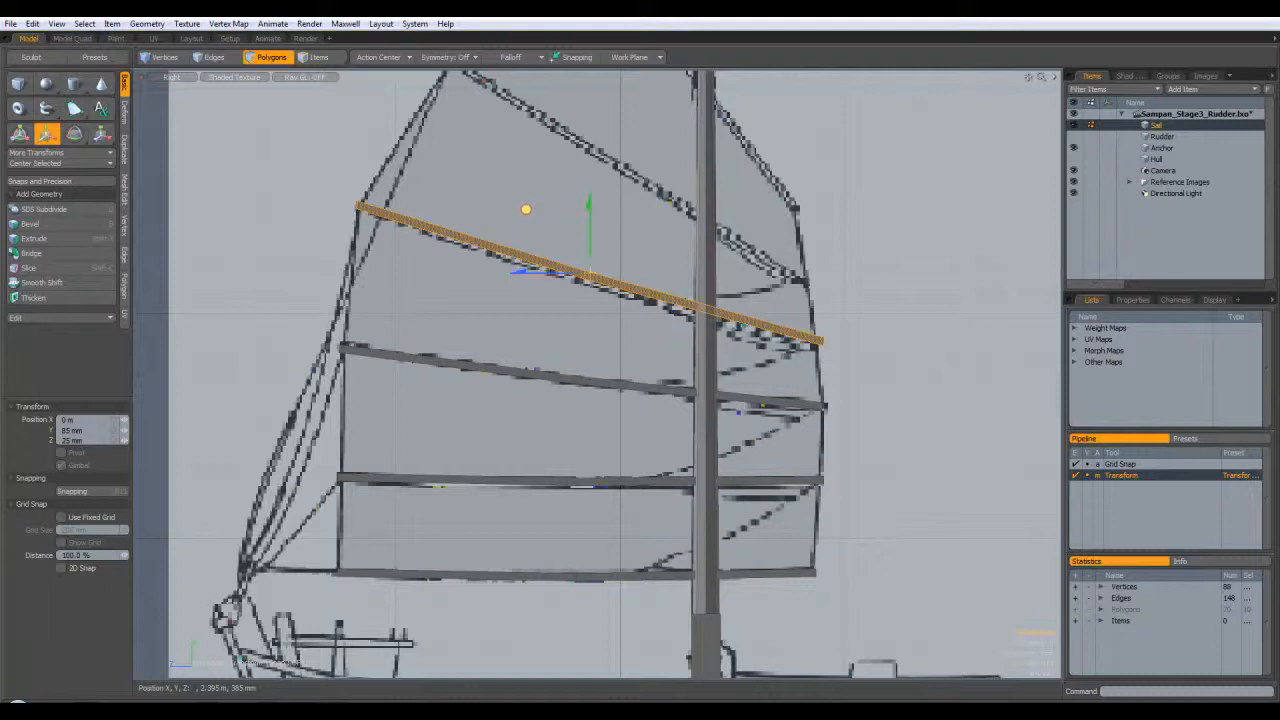
key("e")
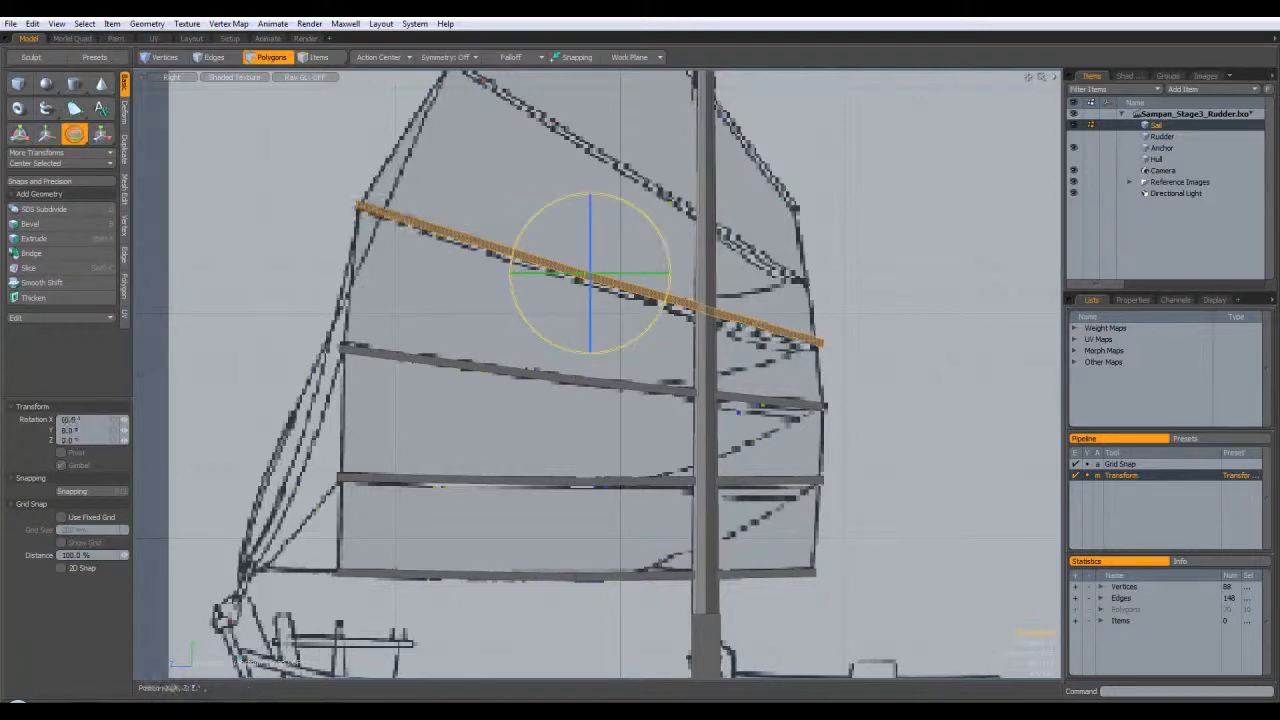
key("w")
left_click_drag(530, 212, 527, 216)
key("space")
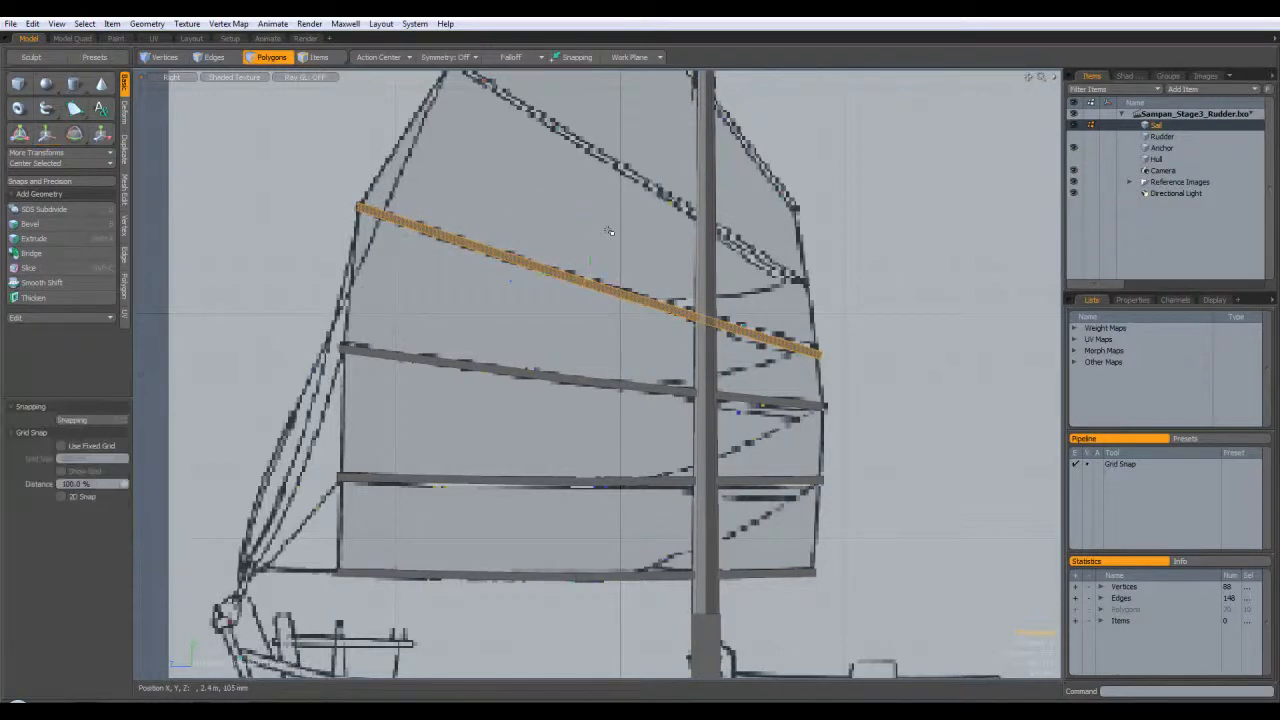
Duplicate the fourth batten onto the fifth, steepest batten line, rotating the copy to match and scaling it to 84%
left_click_drag(632, 228, 598, 315, "alt+shift")
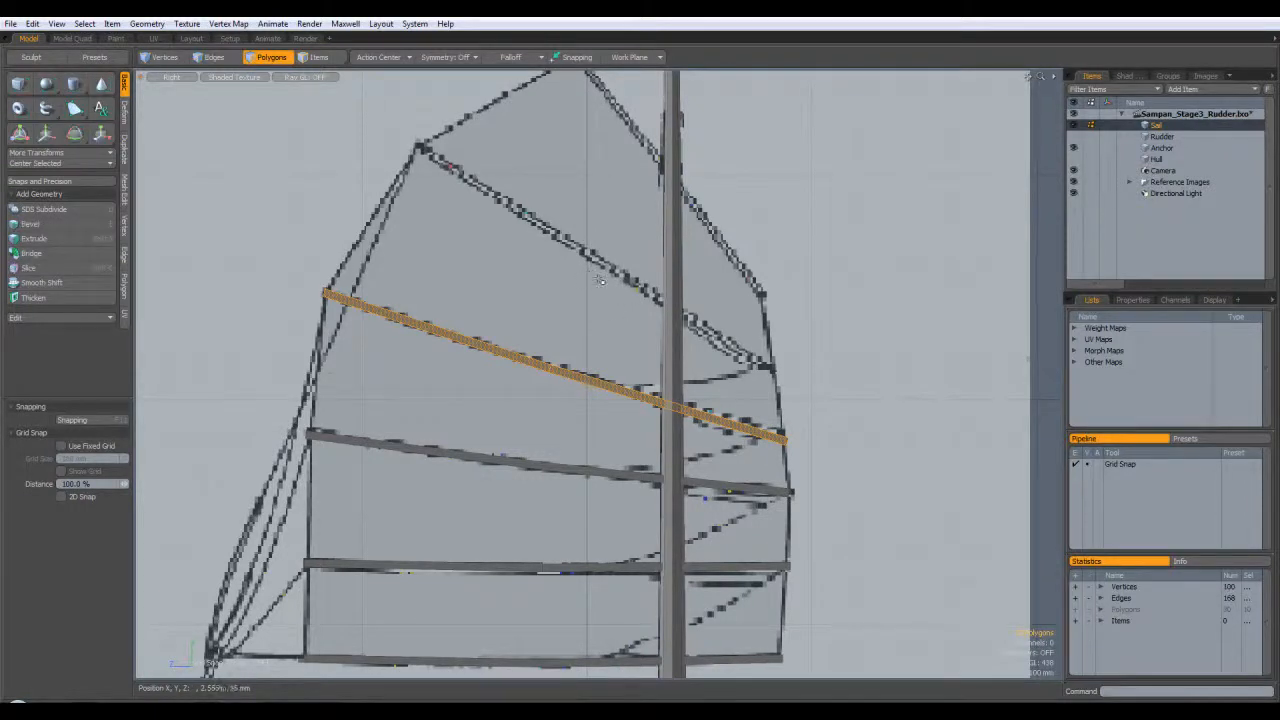
key("w")
left_click_drag(491, 302, 537, 193)
key("e")
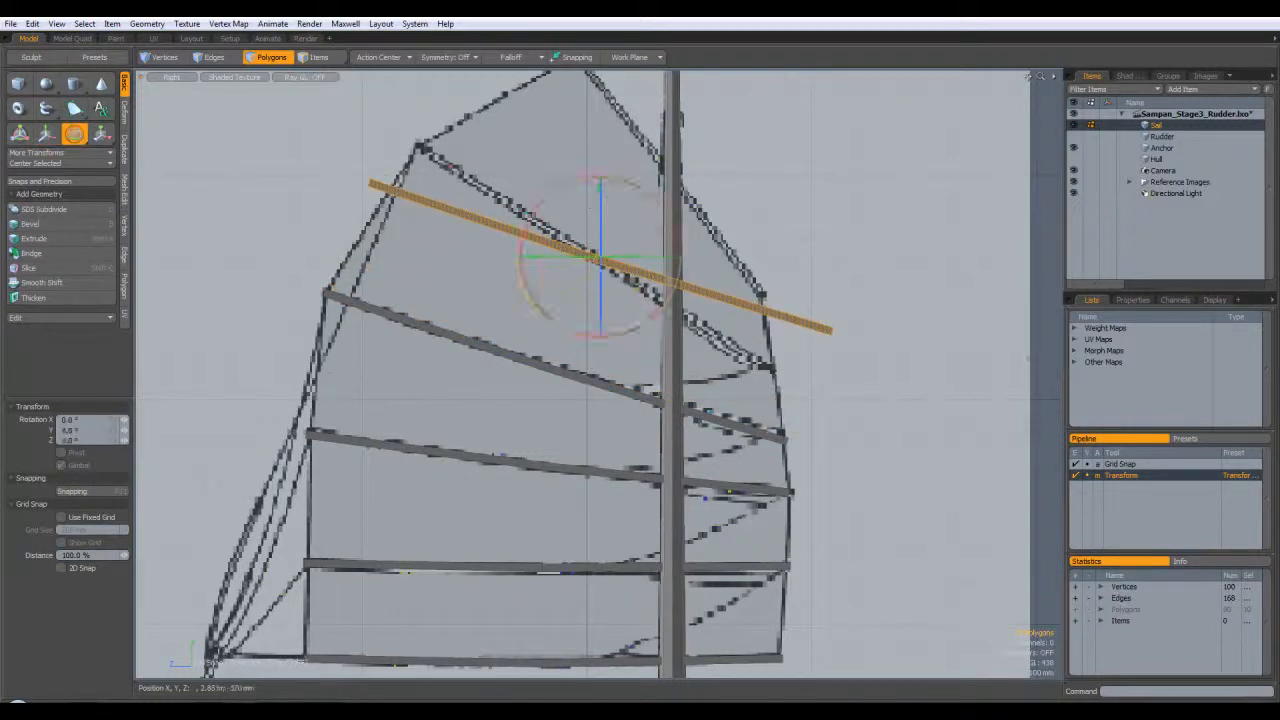
left_click_drag(672, 217, 683, 242)
key("r")
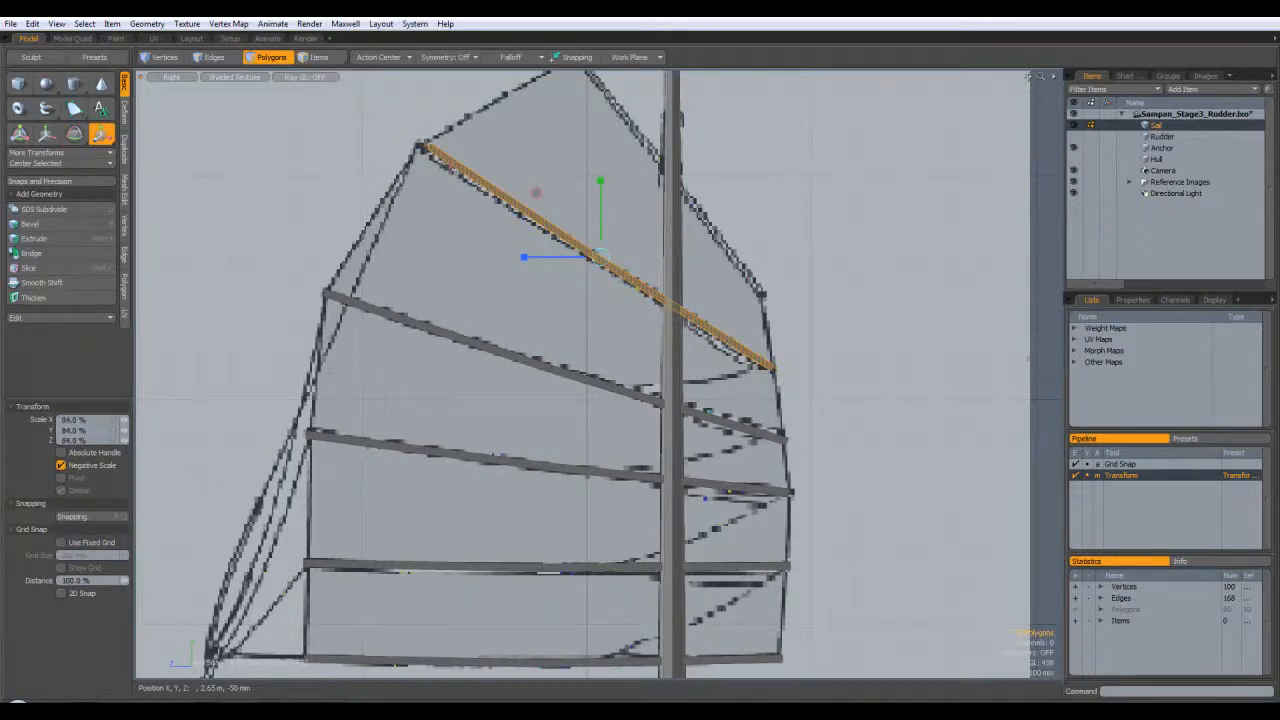
key("w")
left_click_drag(539, 199, 534, 193)
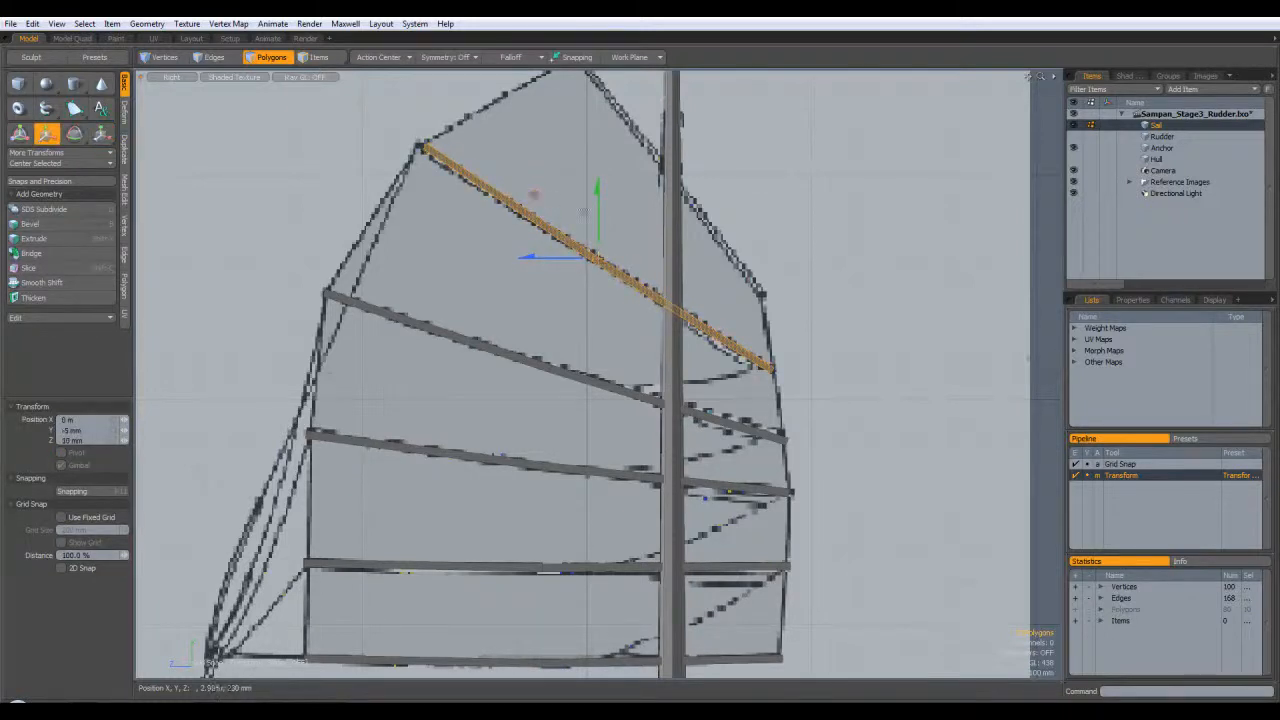
key("space")
key("ctrl+c")
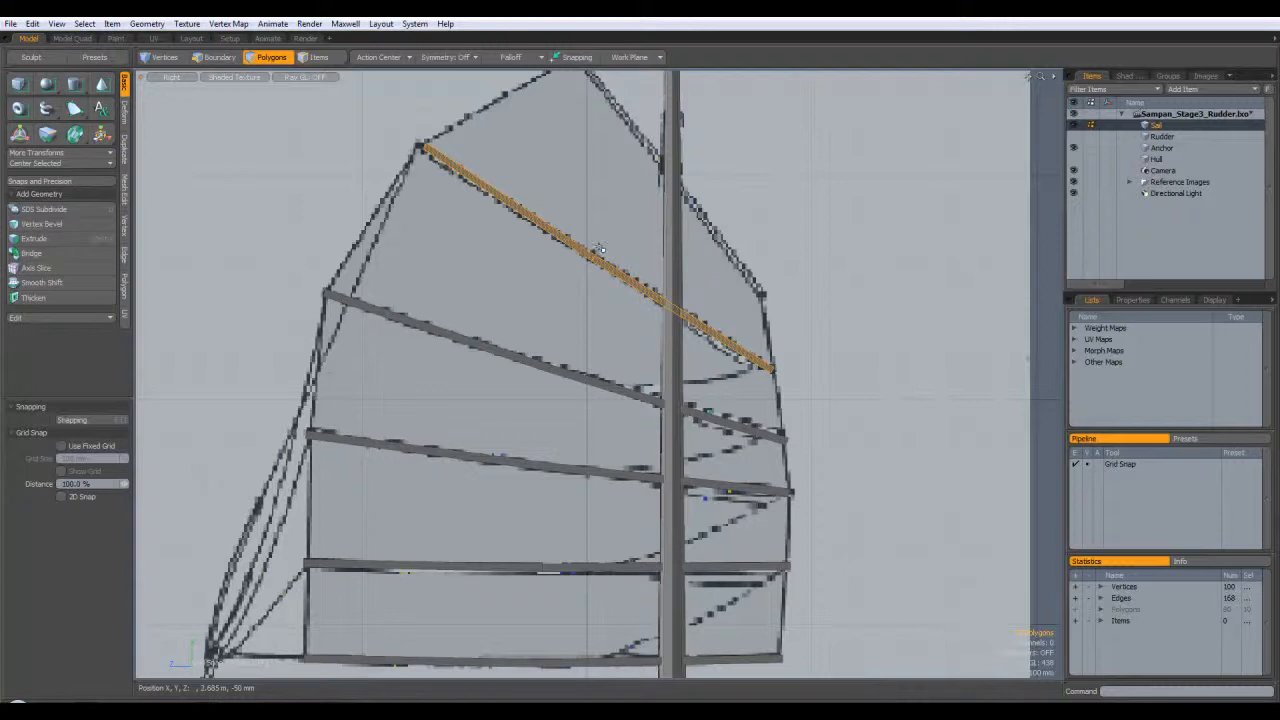
Duplicate the fifth batten, then raise the copy and rotate it more steeply onto the sail's uppermost edge line
key("ctrl+v")
key("w")
left_click_drag(628, 220, 571, 277, "alt")
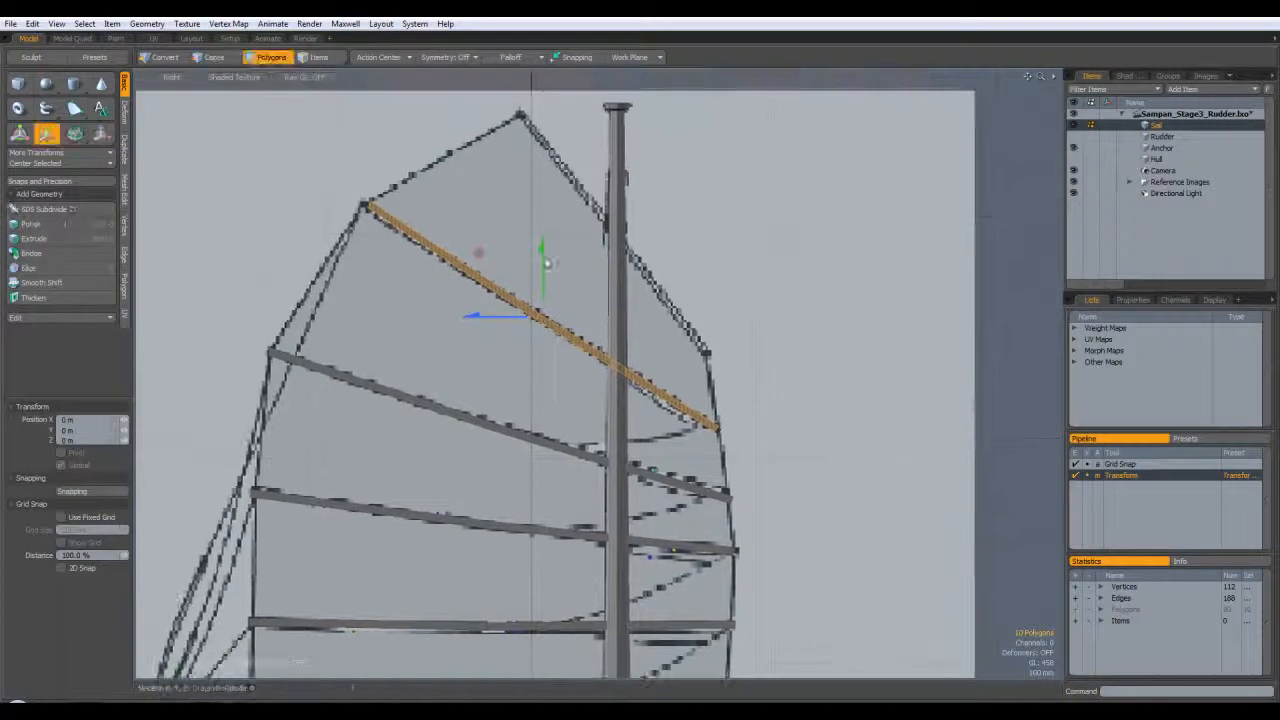
left_click_drag(478, 253, 543, 196)
key("e")
key("w")
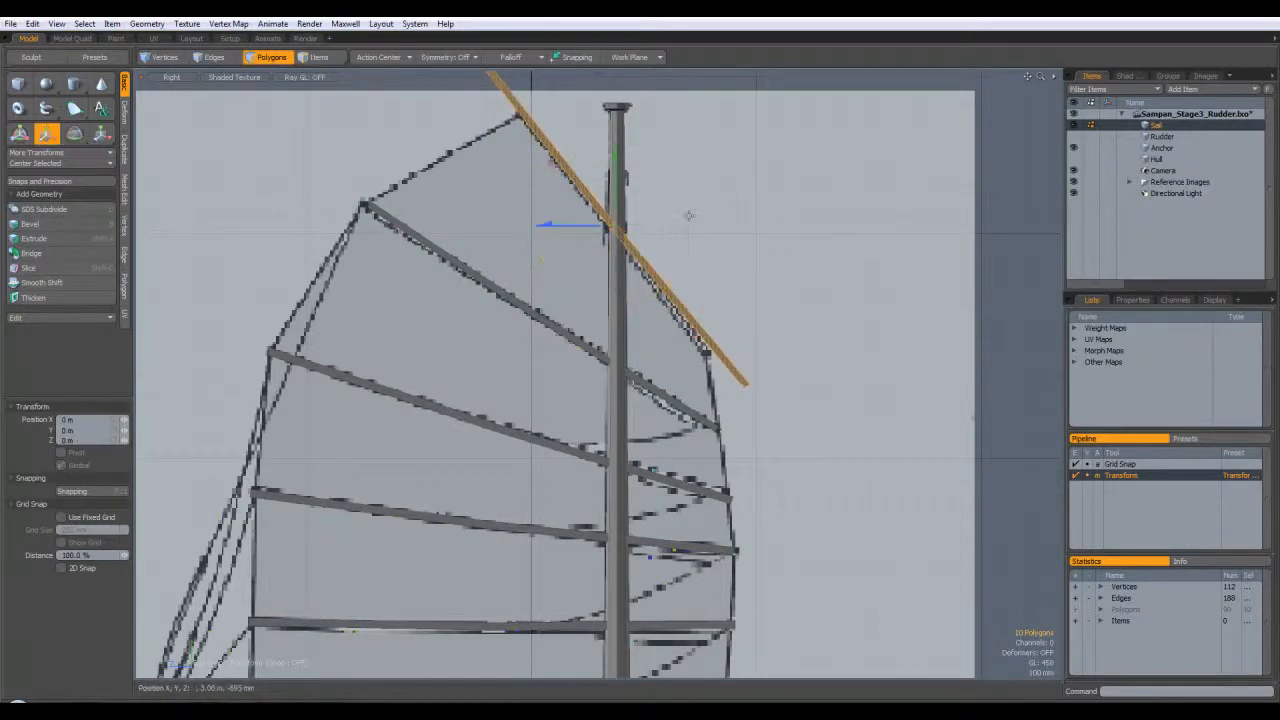
left_click_drag(550, 162, 553, 167)
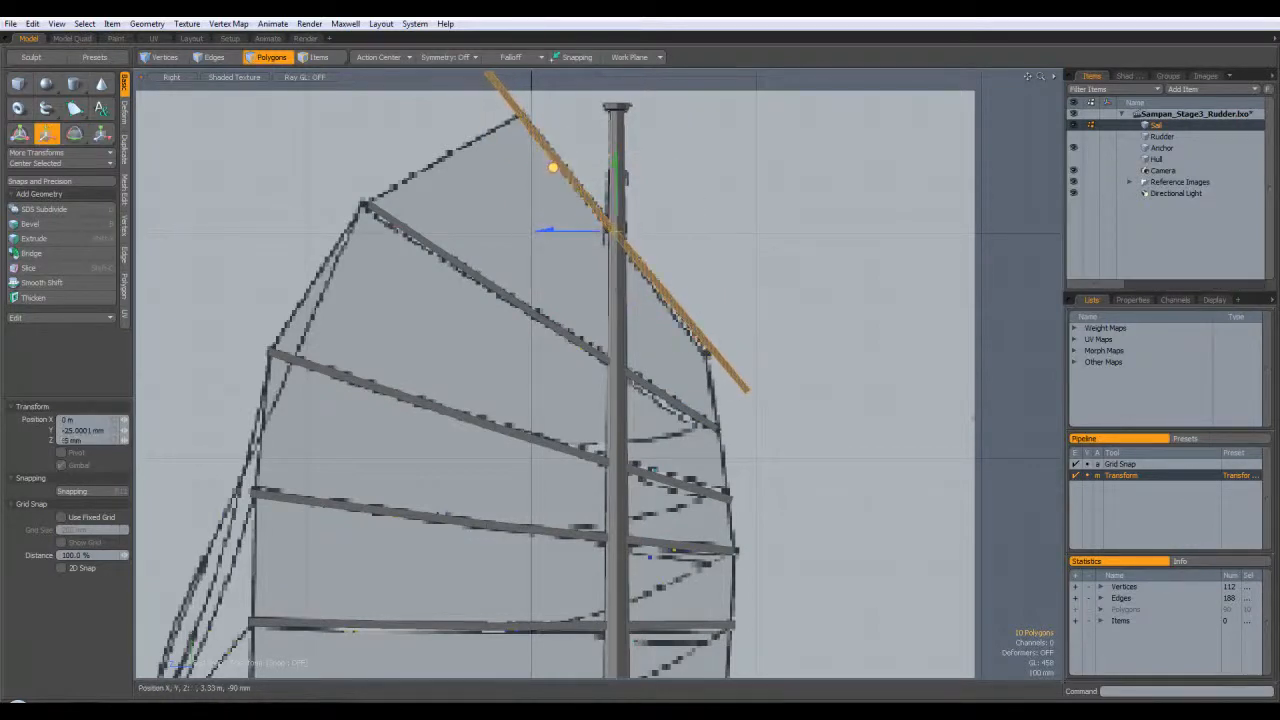
Scale the top batten to 90%, shift it slightly down, and rotate it -1.5° about X to follow the reference edge
key("r")
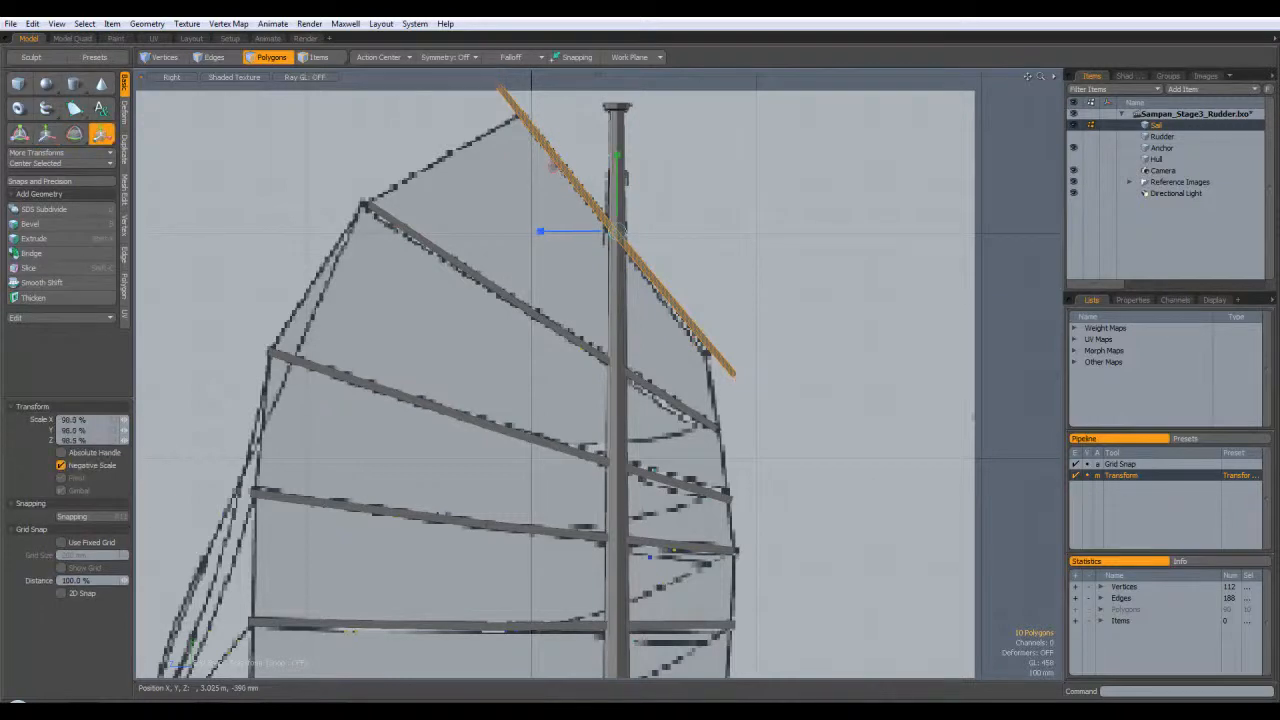
key("w")
left_click_drag(552, 167, 555, 172)
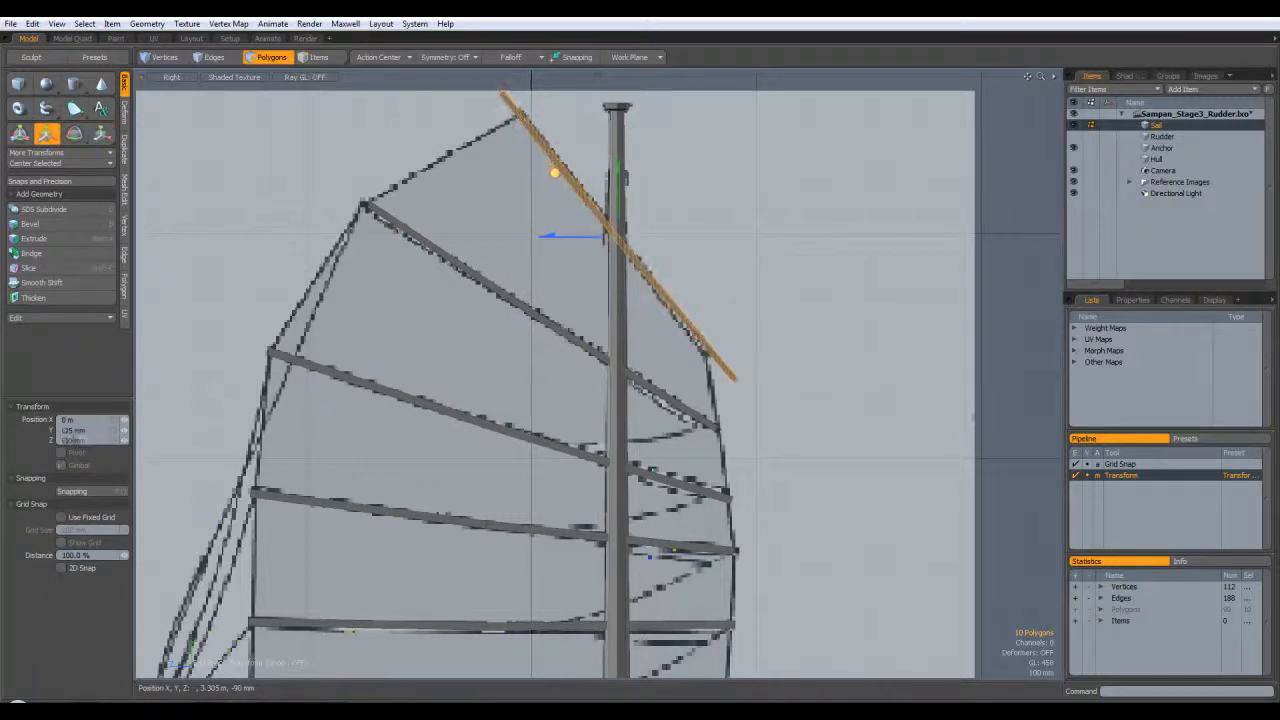
key("e")
left_click_drag(688, 199, 689, 201)
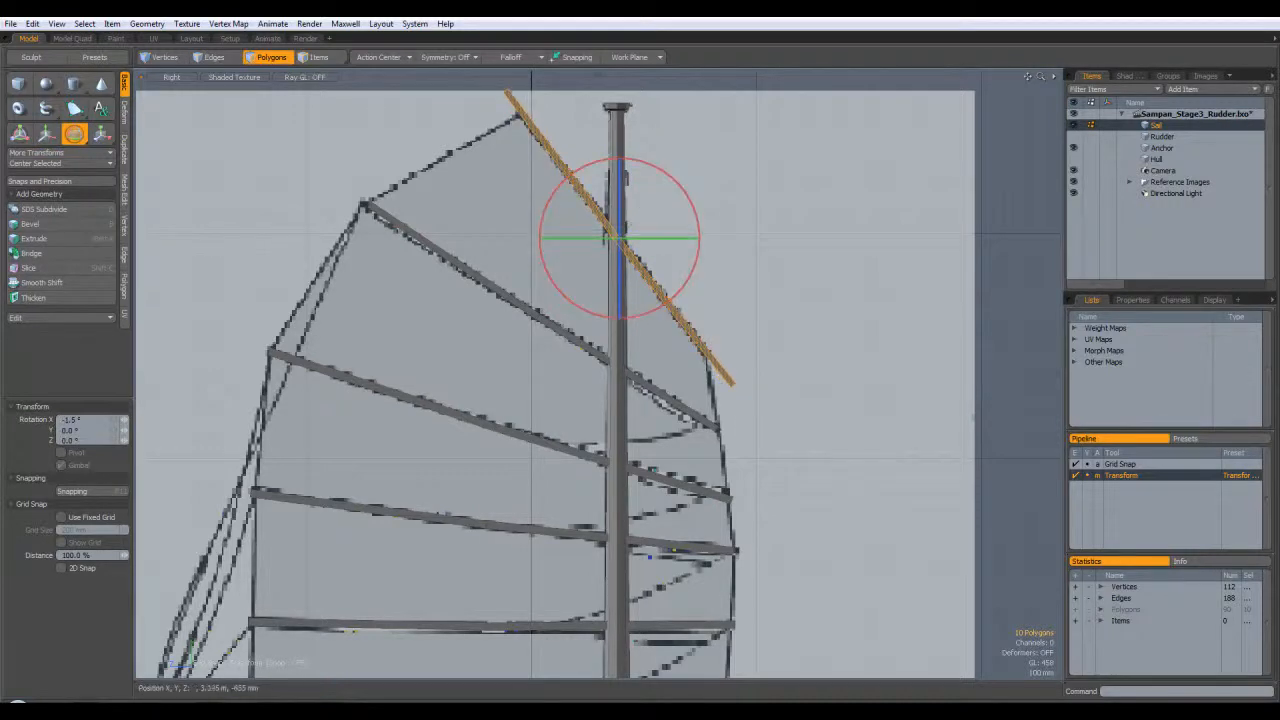
Scale the top batten down again to about 86%, nudge it between the sail's upper corners, and deselect it
key("r")
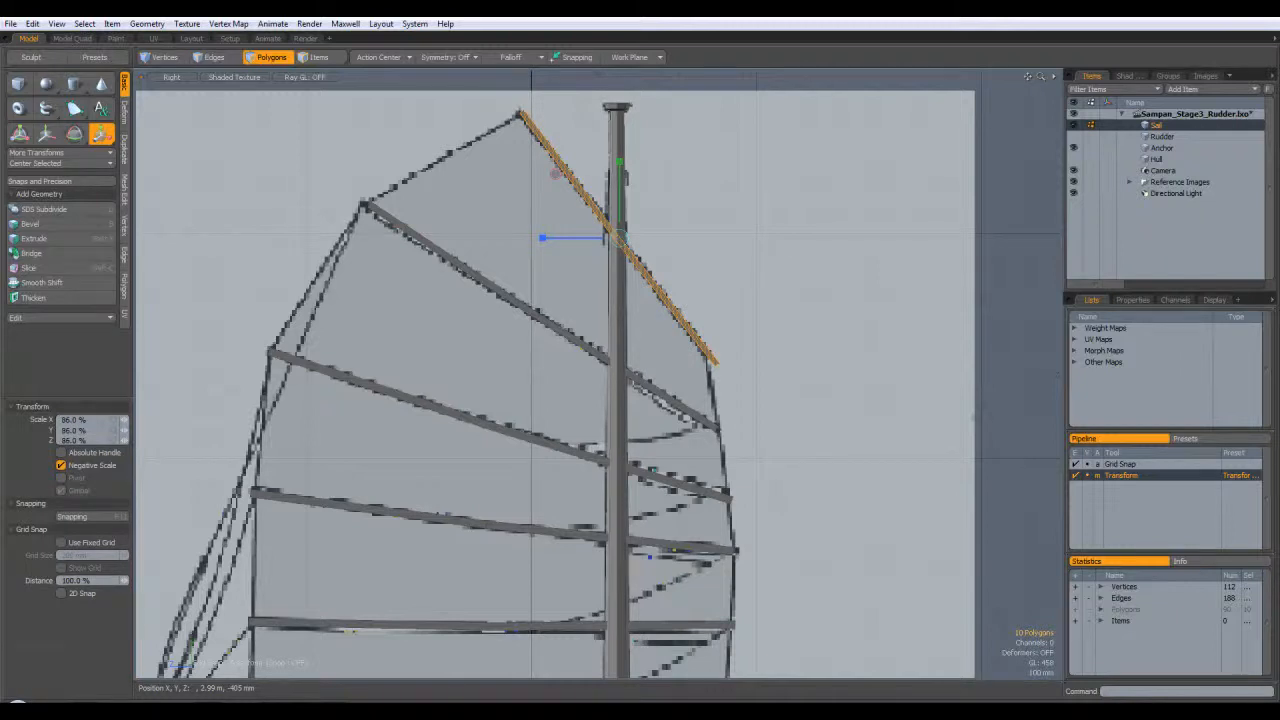
key("w")
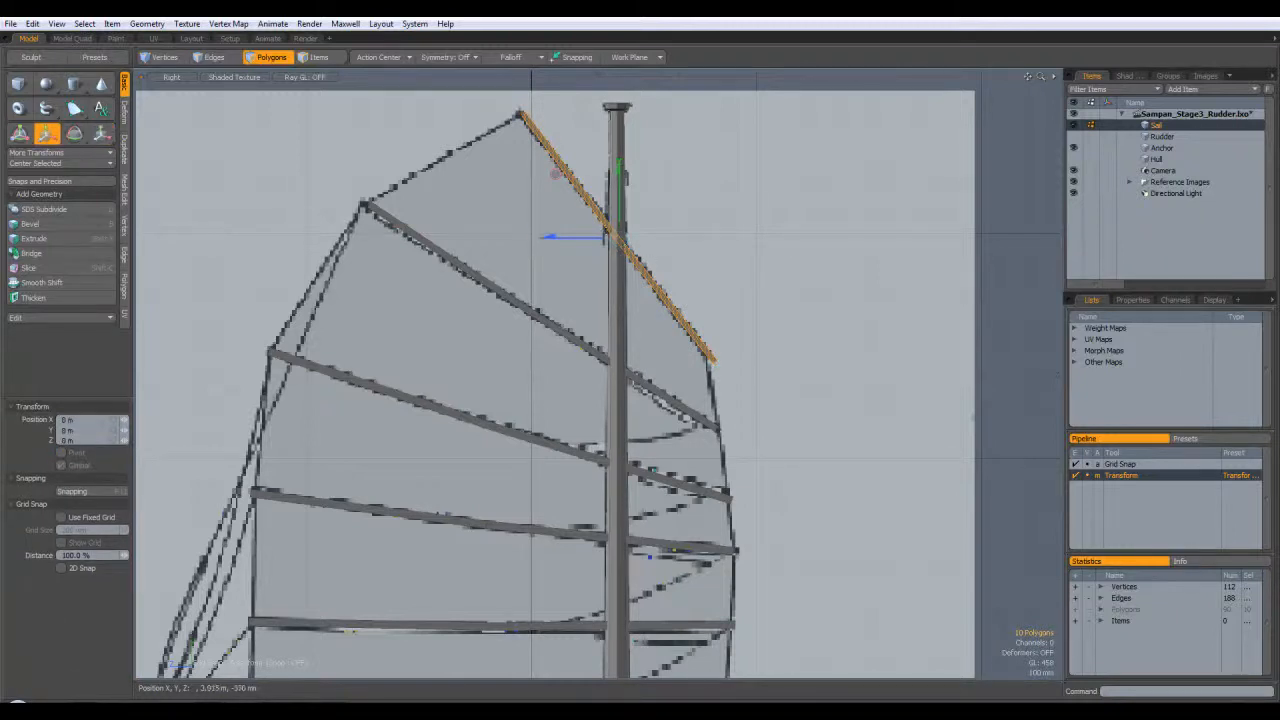
left_click_drag(556, 178, 551, 173)
key("space")
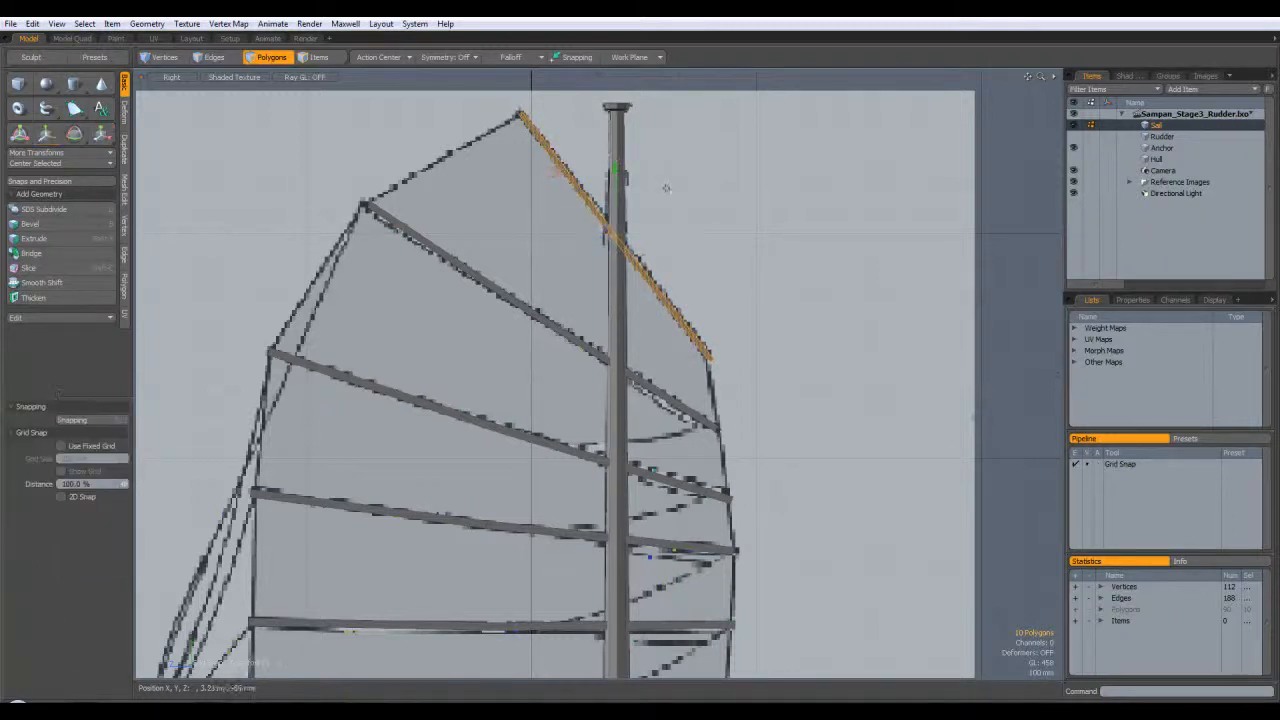
left_click(667, 187)
Switch to a perspective view of the whole boat, show the Hull and Rudder meshes, and hide the reference images
key("ctrl+space")
left_click(708, 214)
mouse_move(970, 385)
left_mouse_down("alt")
mouse_move(874, 390)
mouse_move(965, 395)
left_mouse_up("alt")
scroll(874, 390, "down", 5)
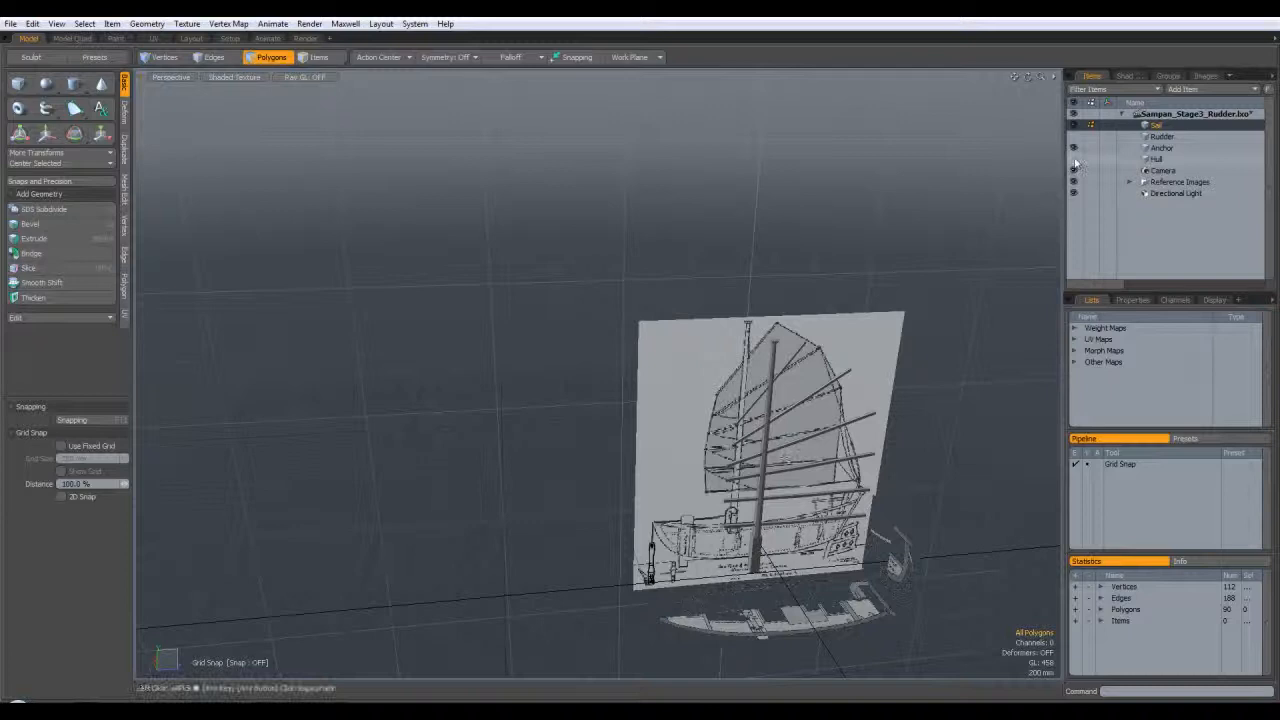
left_click(1074, 159)
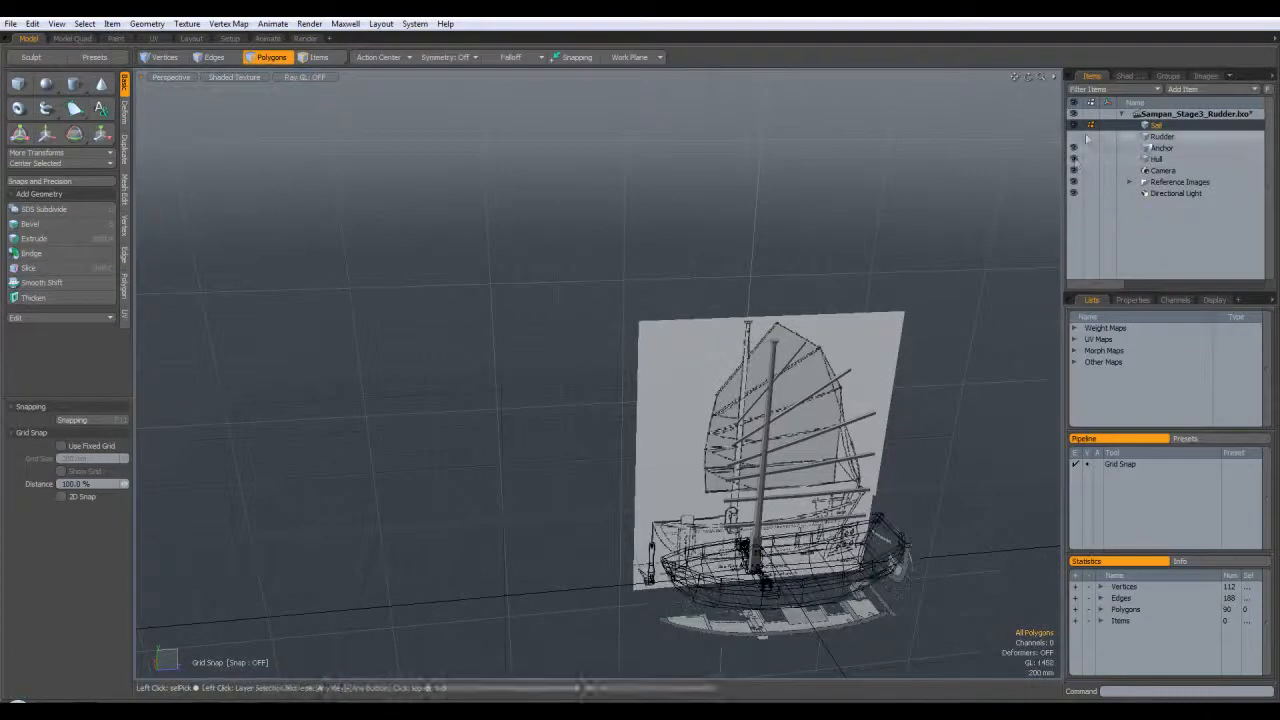
left_click(1075, 182)
Add the Hull, Rudder and Anchor meshes to the Sail selection so the whole boat displays shaded
left_click(1156, 159, "ctrl")
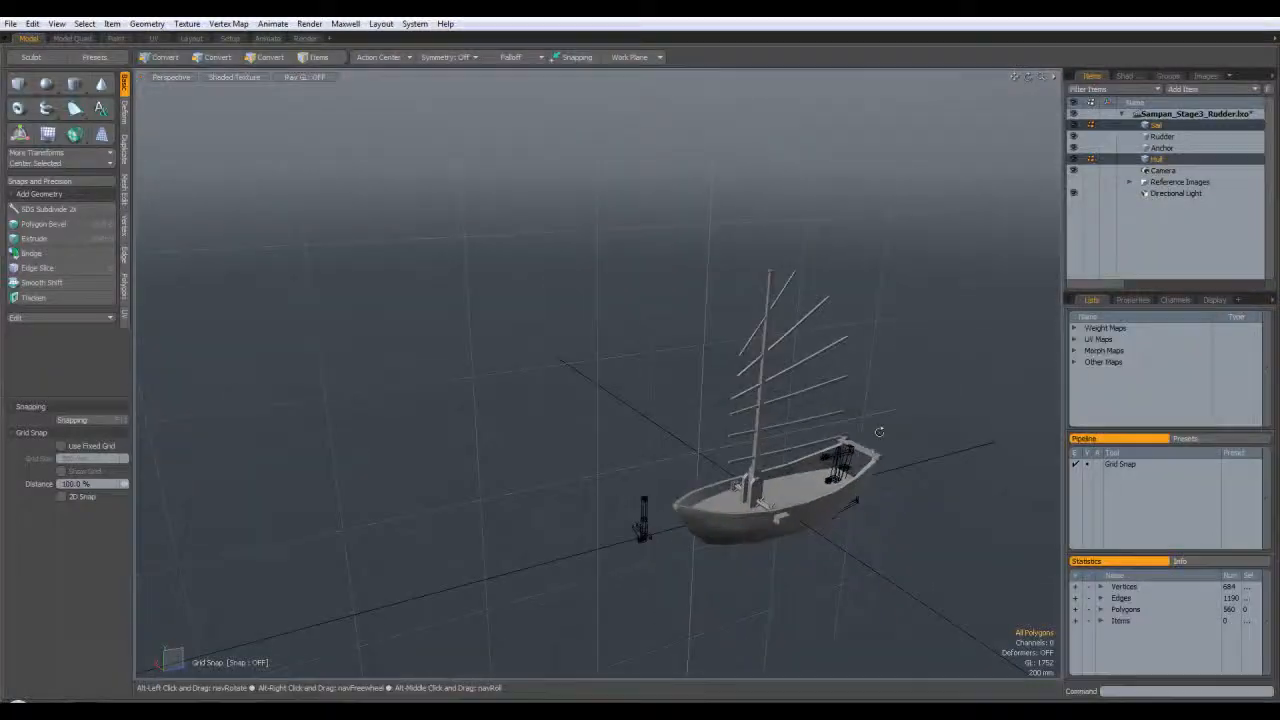
key("3")
left_click(1162, 136, "ctrl")
left_click(1165, 145, "ctrl")
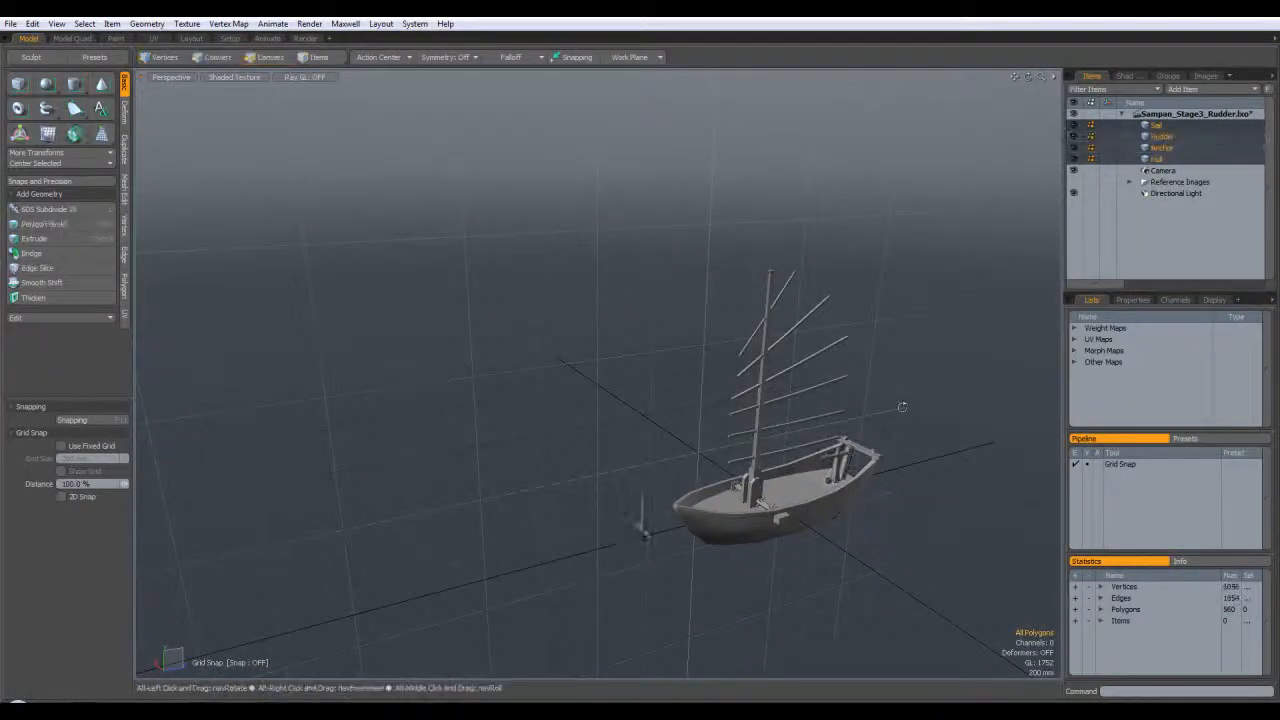